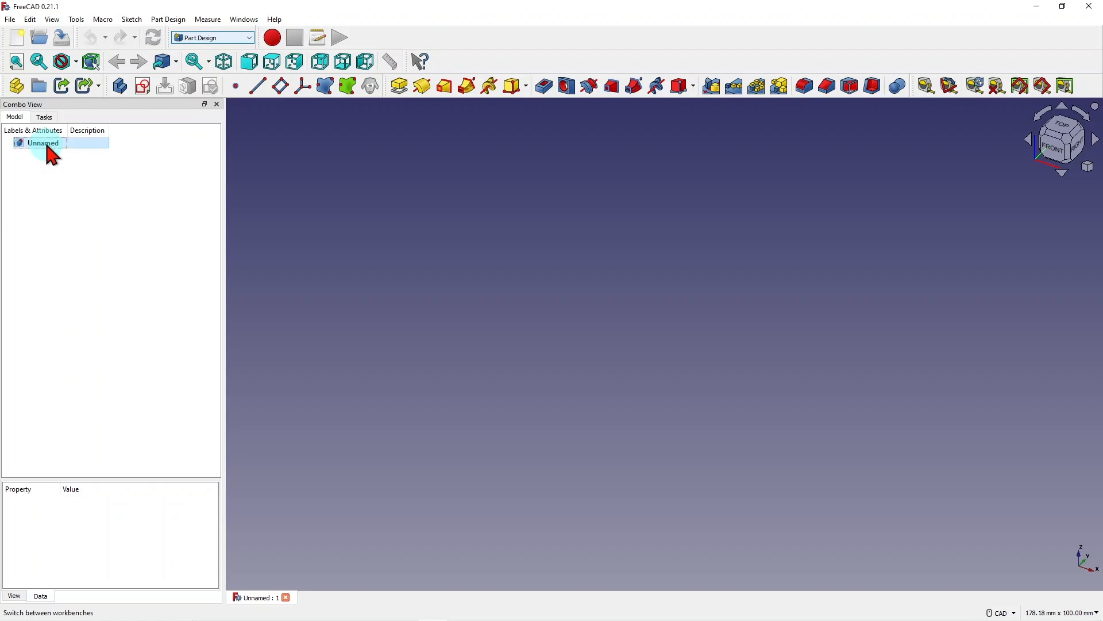
- Change the new document's label to "sketch part2"
{"action": "left_click", "coordinate": [97, 582]}
{"action": "left_click", "coordinate": [138, 582]}
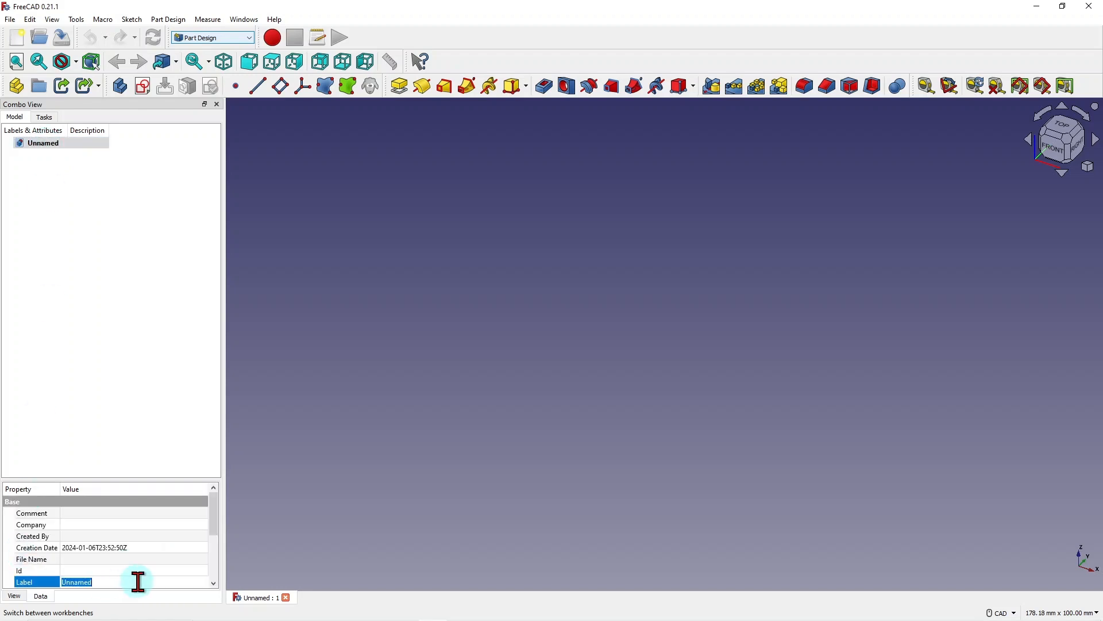
{"action": "type", "text": "sketch part2"}
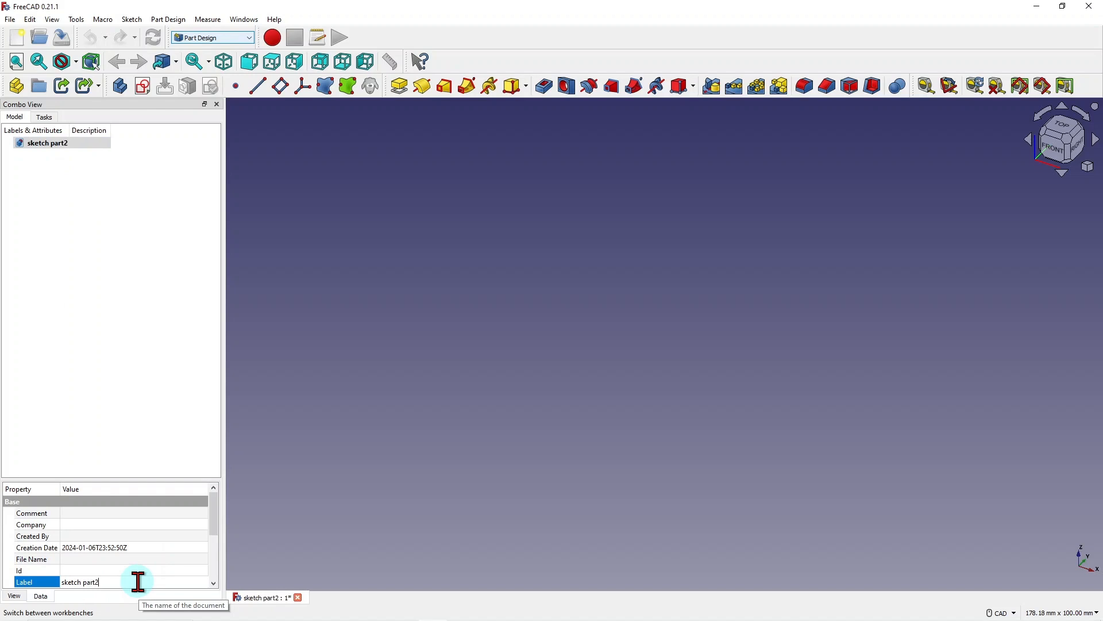
{"action": "left_click", "coordinate": [101, 389]}
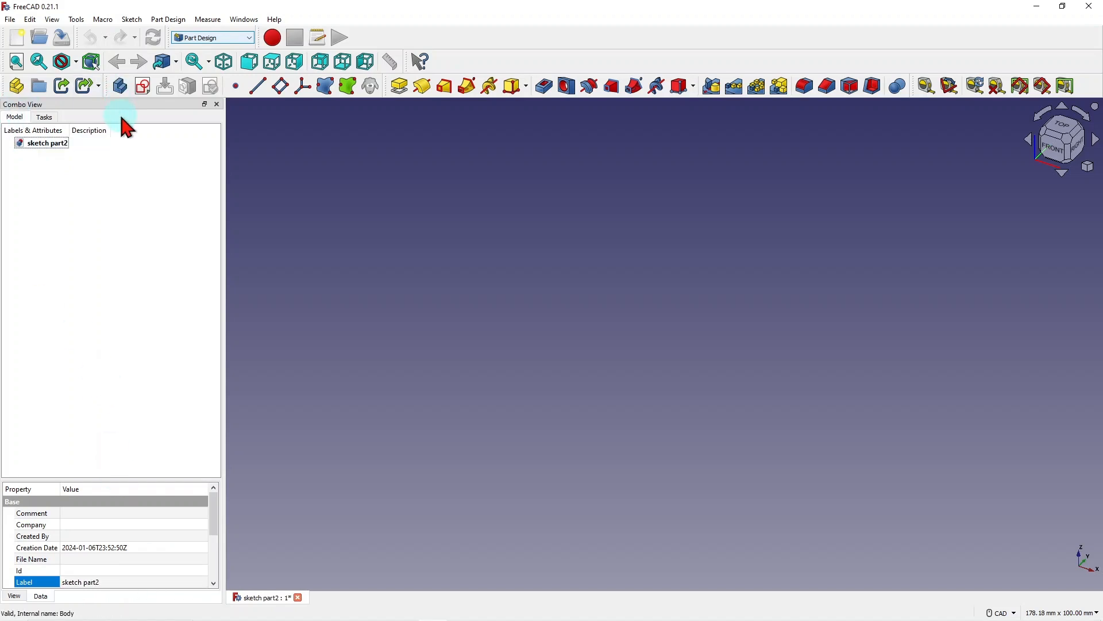
- Create a new sketch on the XY-plane base plane
{"action": "left_click", "coordinate": [143, 87]}
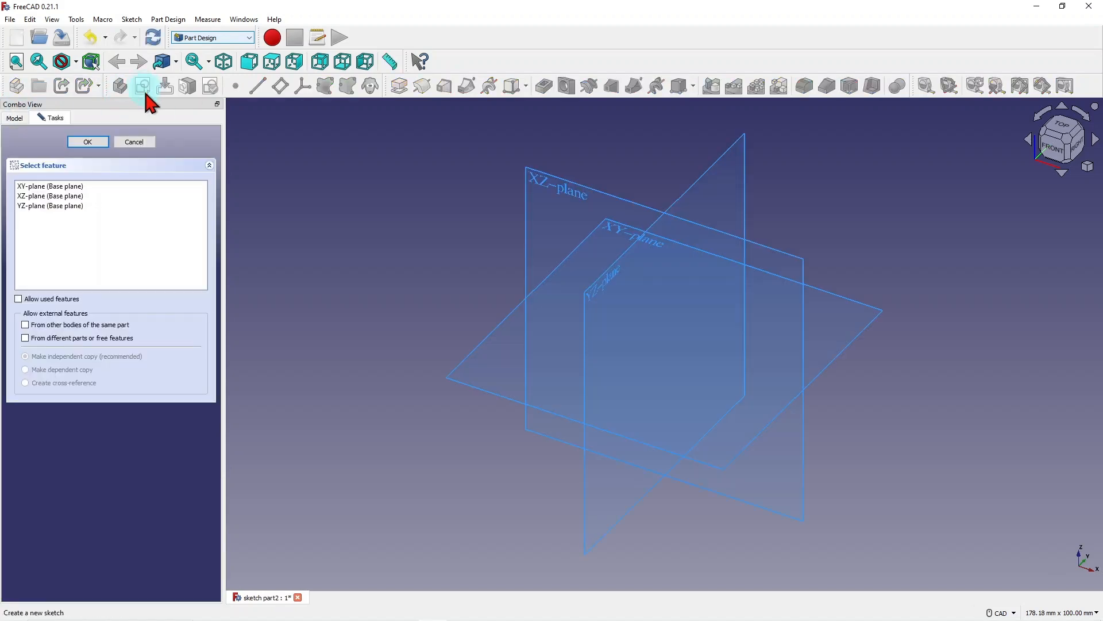
{"action": "left_click", "coordinate": [24, 185]}
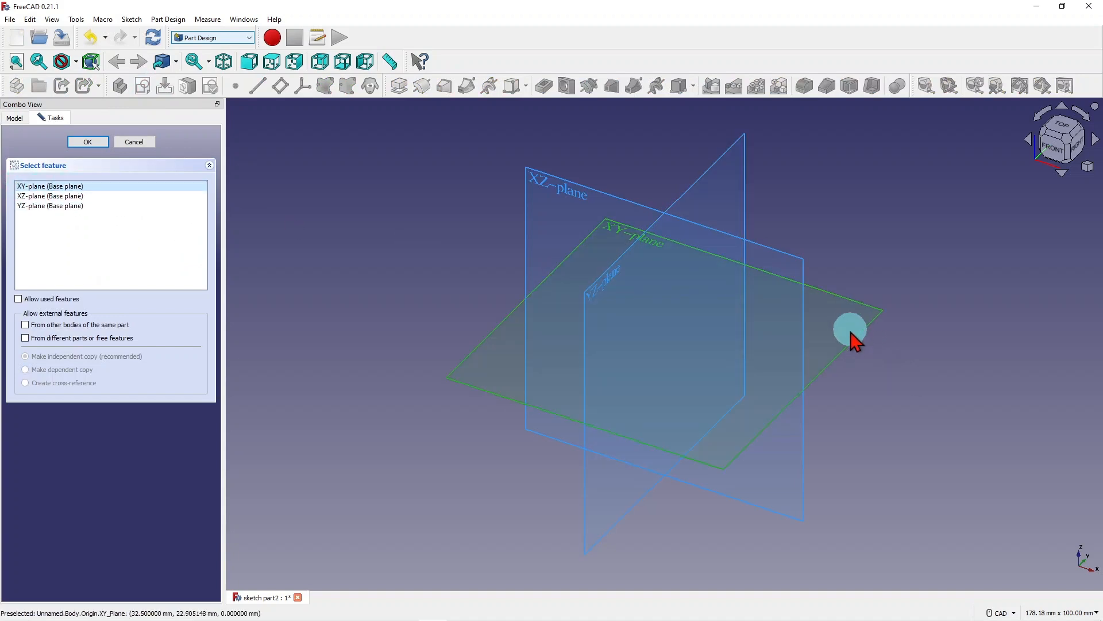
{"action": "left_click", "coordinate": [857, 338]}
{"action": "left_click", "coordinate": [66, 186]}
{"action": "left_click", "coordinate": [87, 142]}
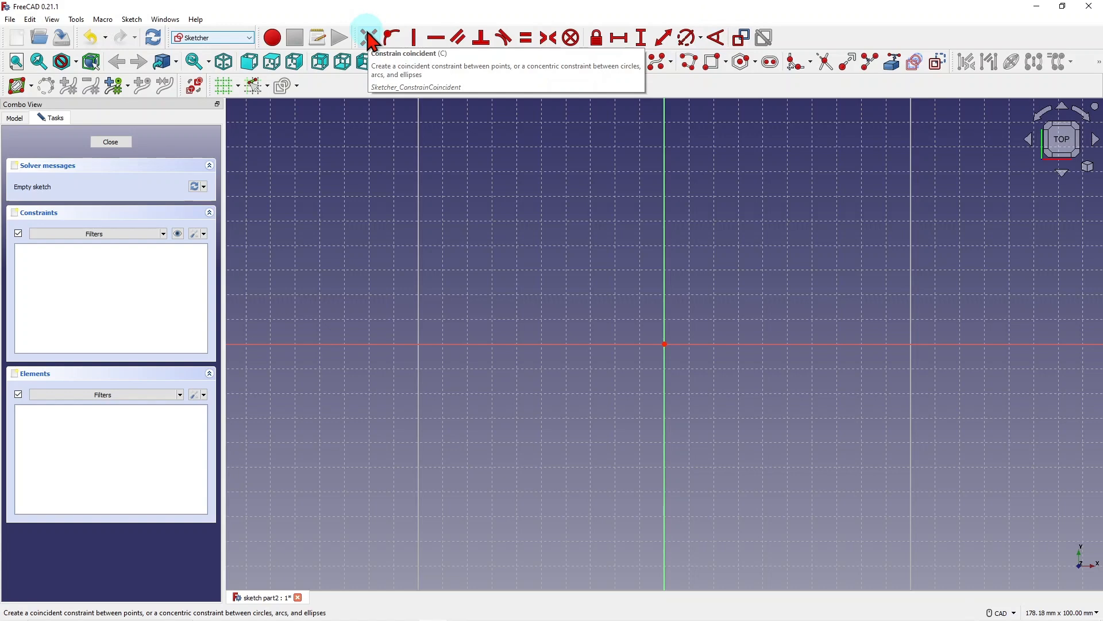
- Toggle the sketch grid off and back on, and review the Sketcher grid preferences without changing them
{"action": "left_click", "coordinate": [225, 87]}
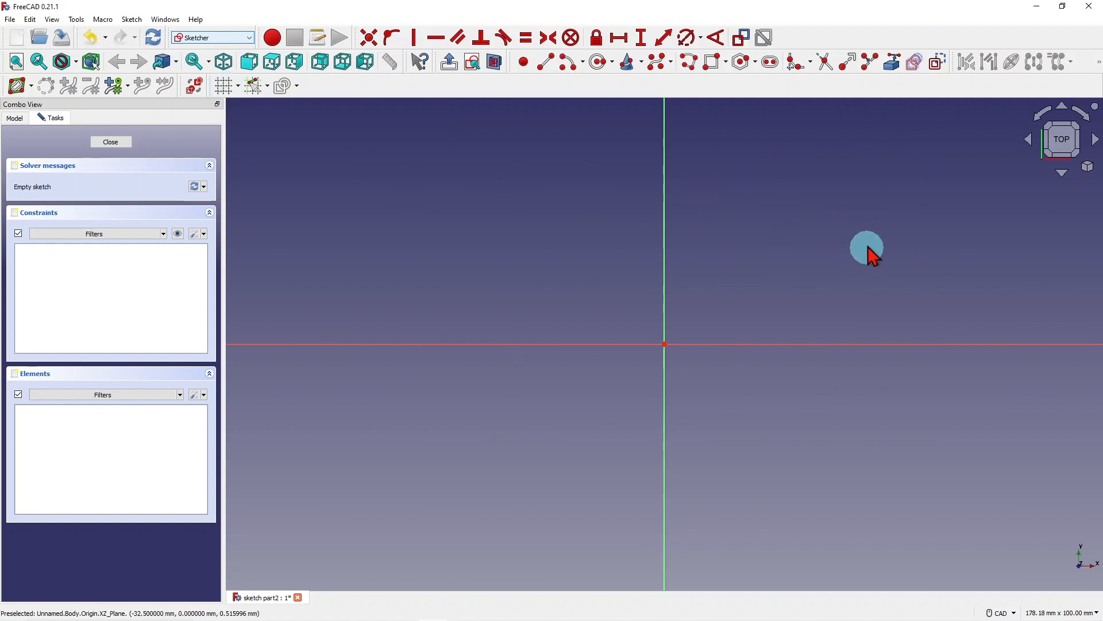
{"action": "left_click", "coordinate": [226, 86]}
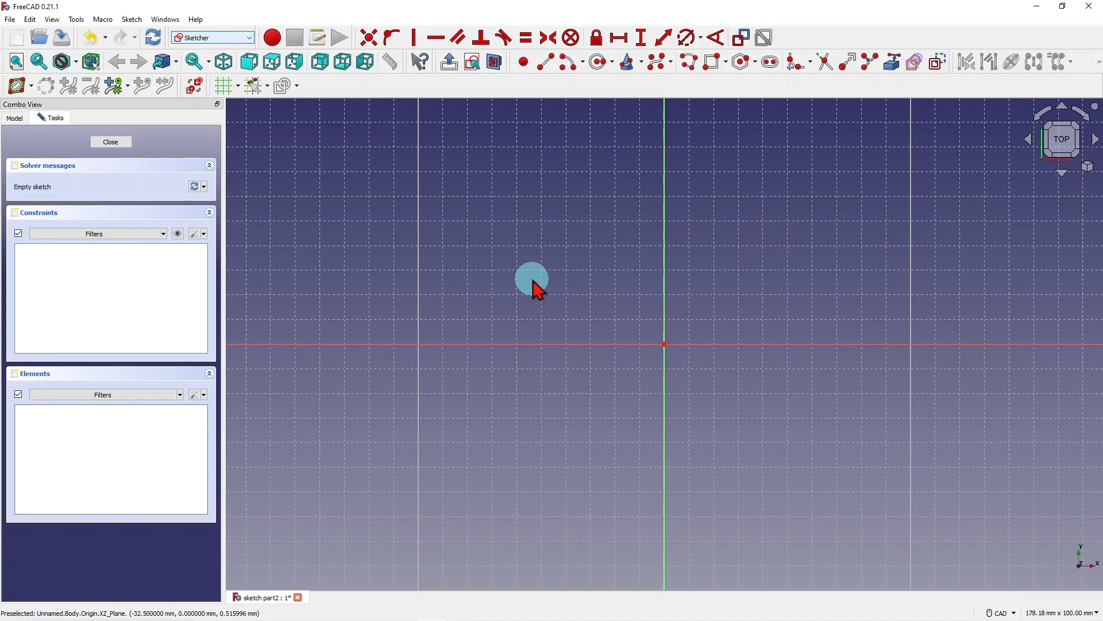
{"action": "left_click", "coordinate": [27, 21]}
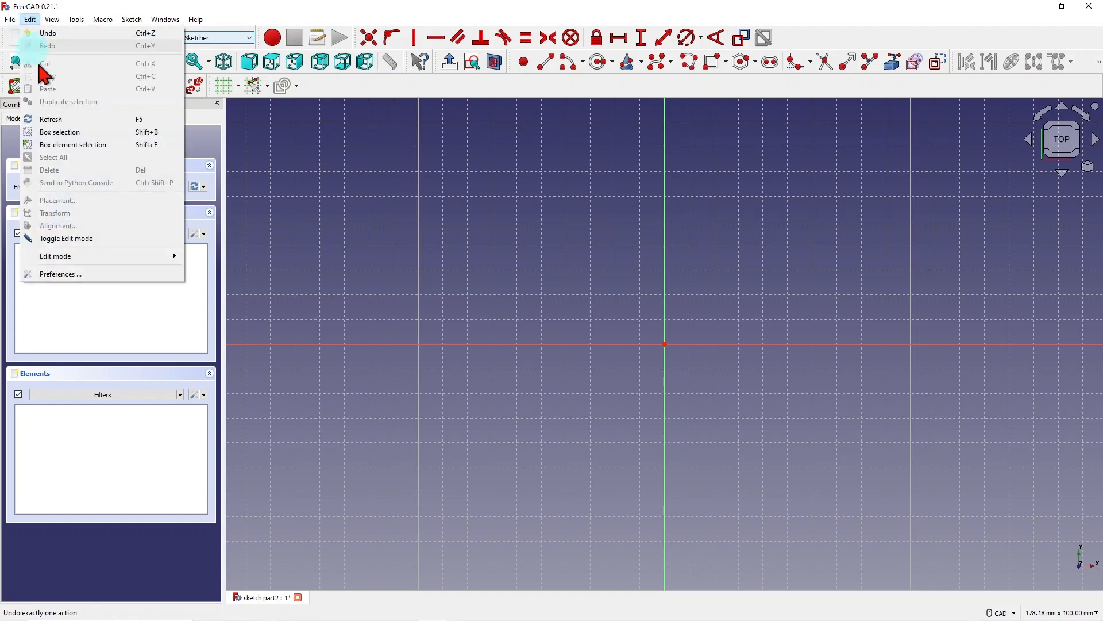
{"action": "left_click", "coordinate": [58, 275]}
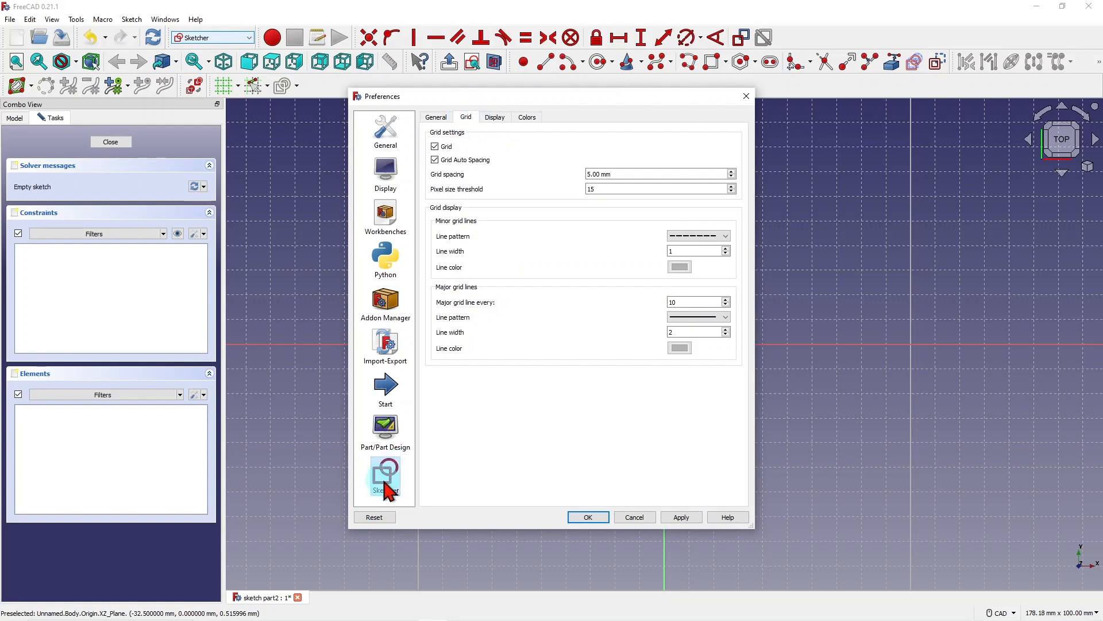
{"action": "left_click", "coordinate": [466, 118]}
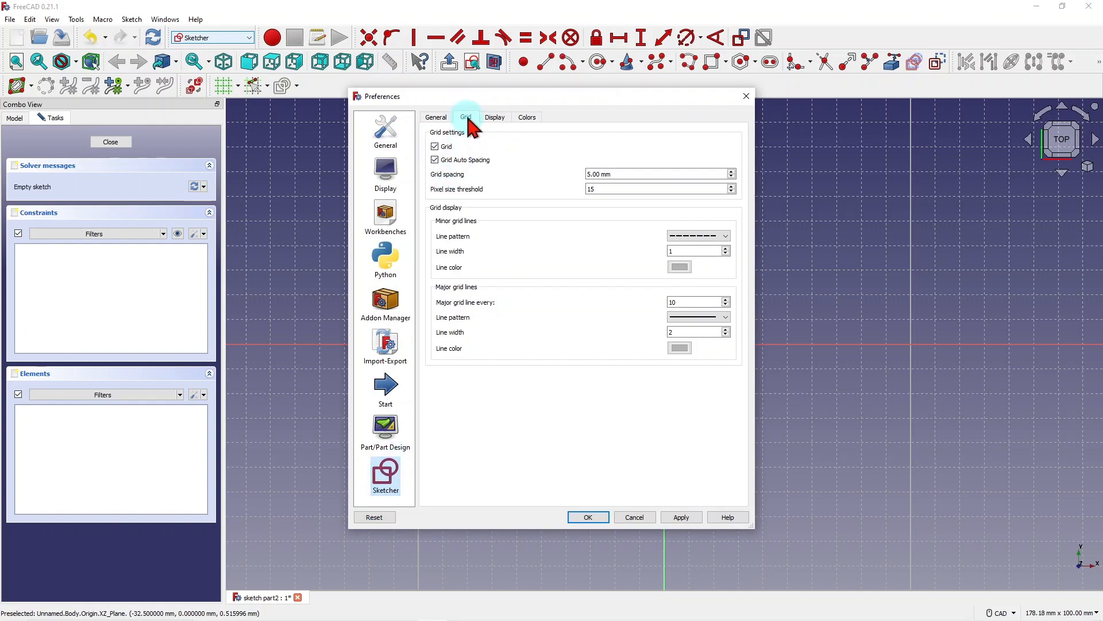
{"action": "left_click", "coordinate": [599, 175]}
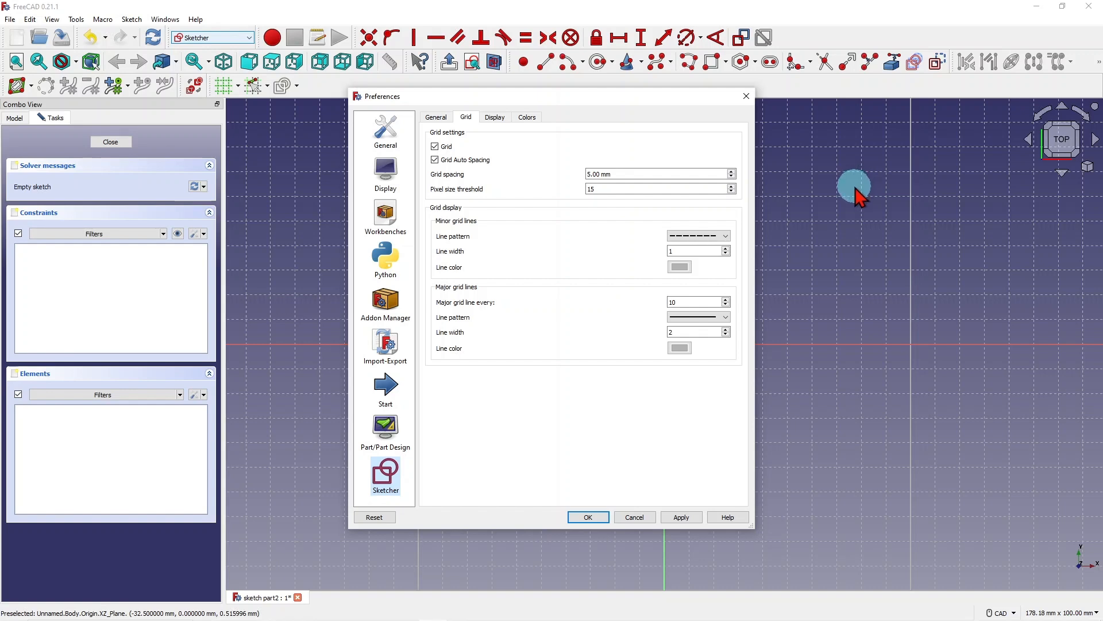
{"action": "left_click", "coordinate": [635, 518]}
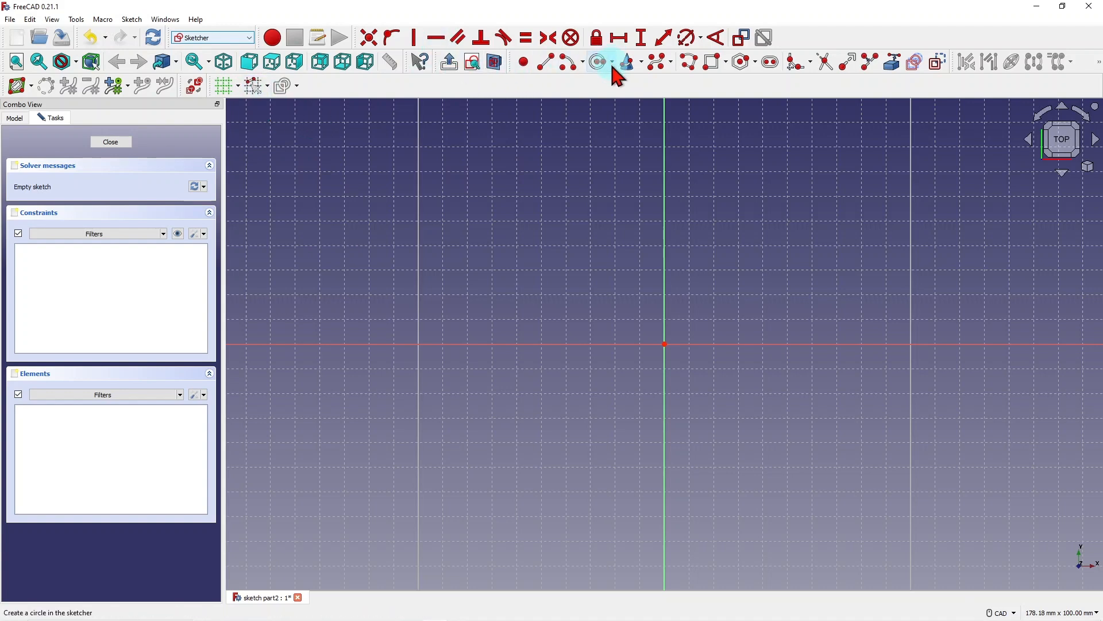
- Sketch two separate diagonal lines above the horizontal axis, both sloping down towards the vertical axis
{"action": "left_click", "coordinate": [543, 62]}
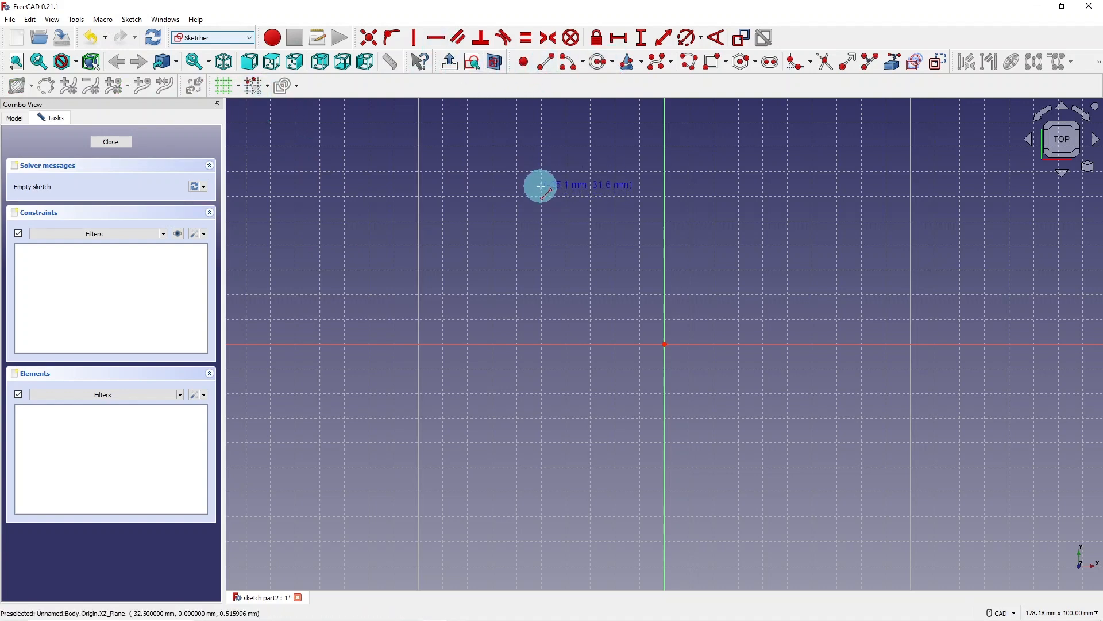
{"action": "left_click", "coordinate": [542, 185]}
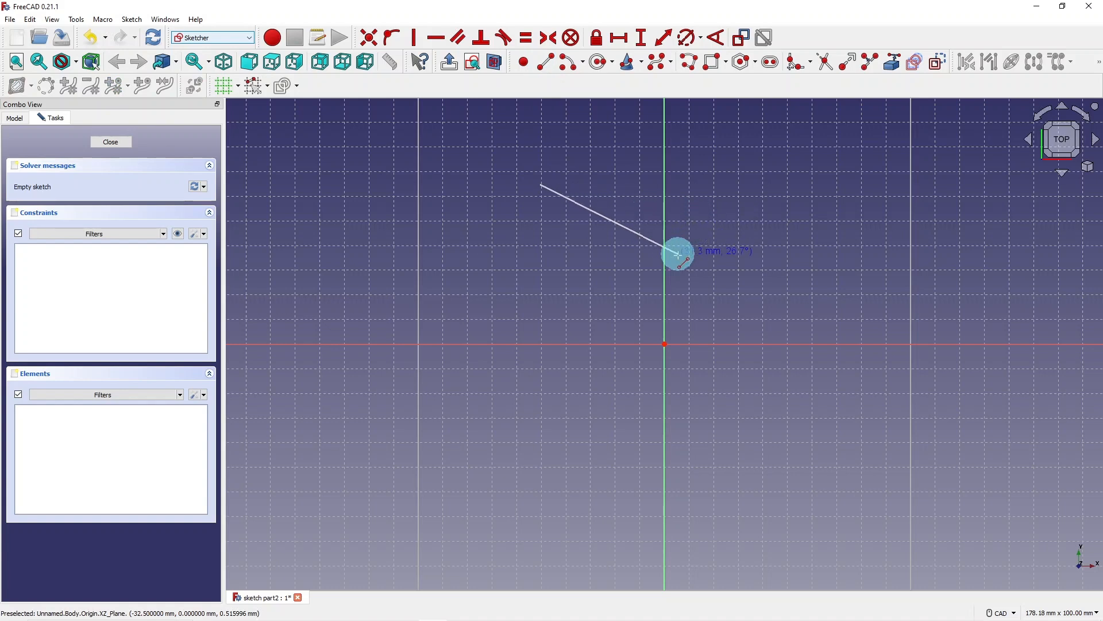
{"action": "left_click", "coordinate": [651, 258]}
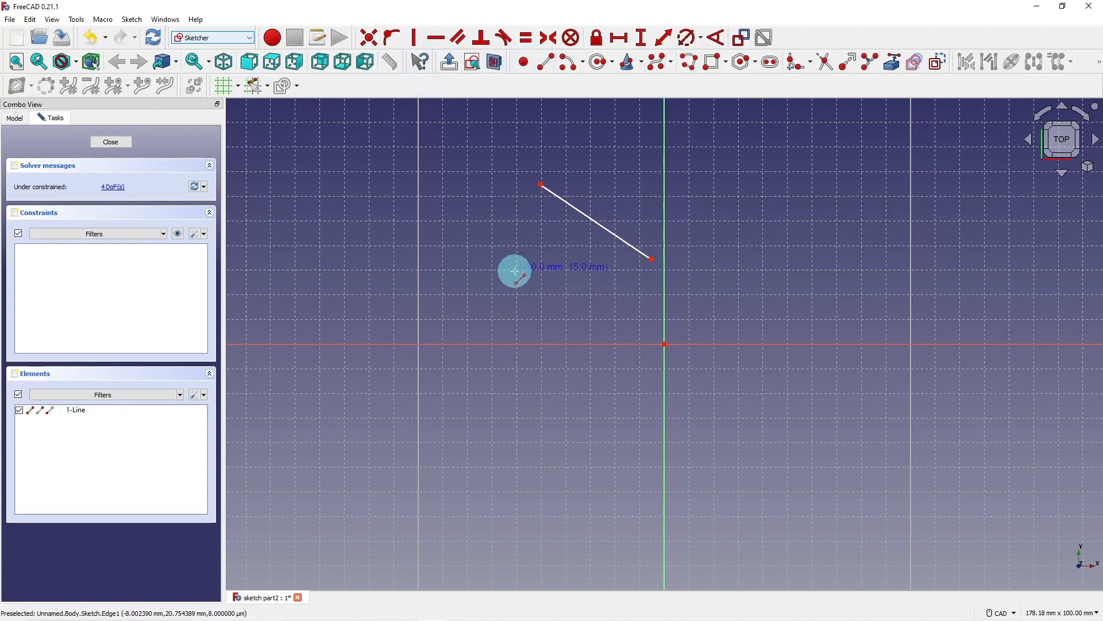
{"action": "left_click", "coordinate": [514, 243]}
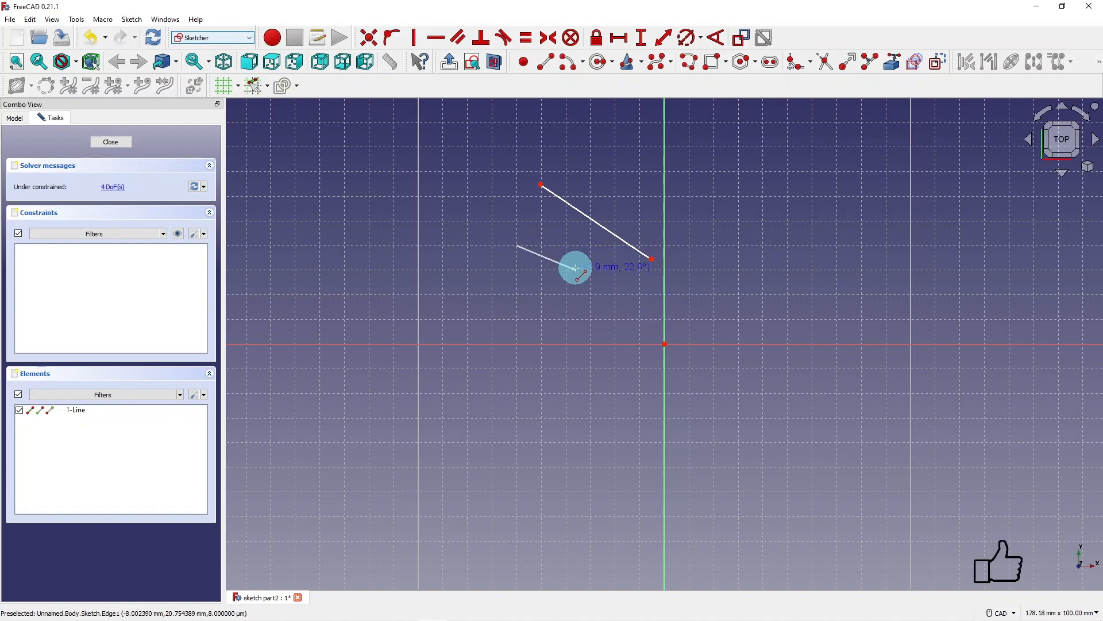
{"action": "left_click", "coordinate": [615, 293]}
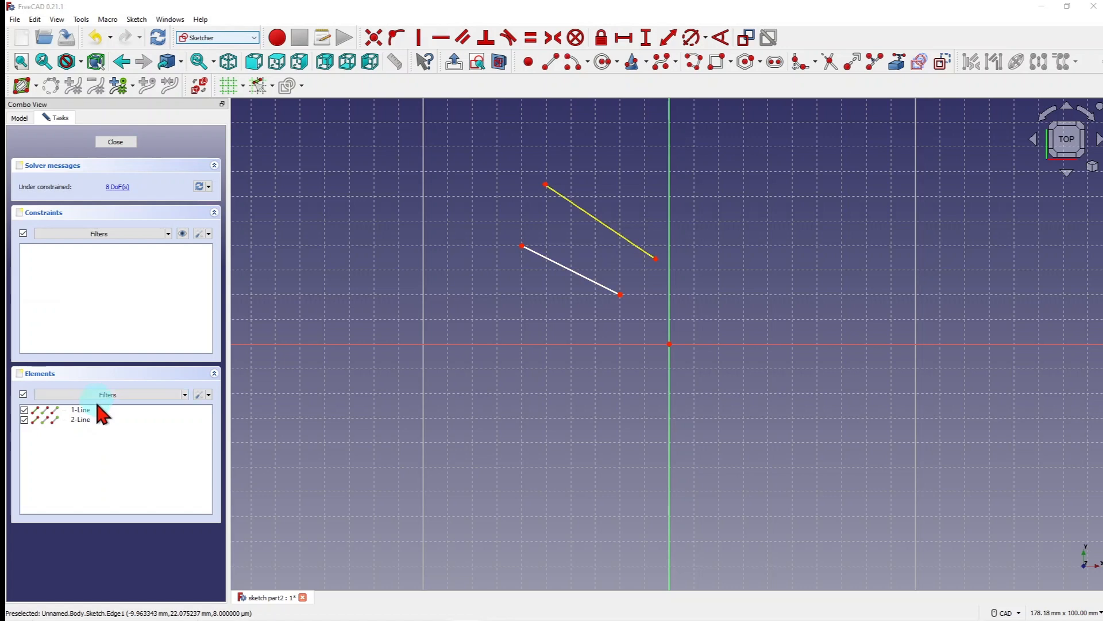
- Toggle the visibility of each of the two sketch lines off and back on, one at a time
{"action": "left_click", "coordinate": [24, 412]}
{"action": "left_click", "coordinate": [24, 411]}
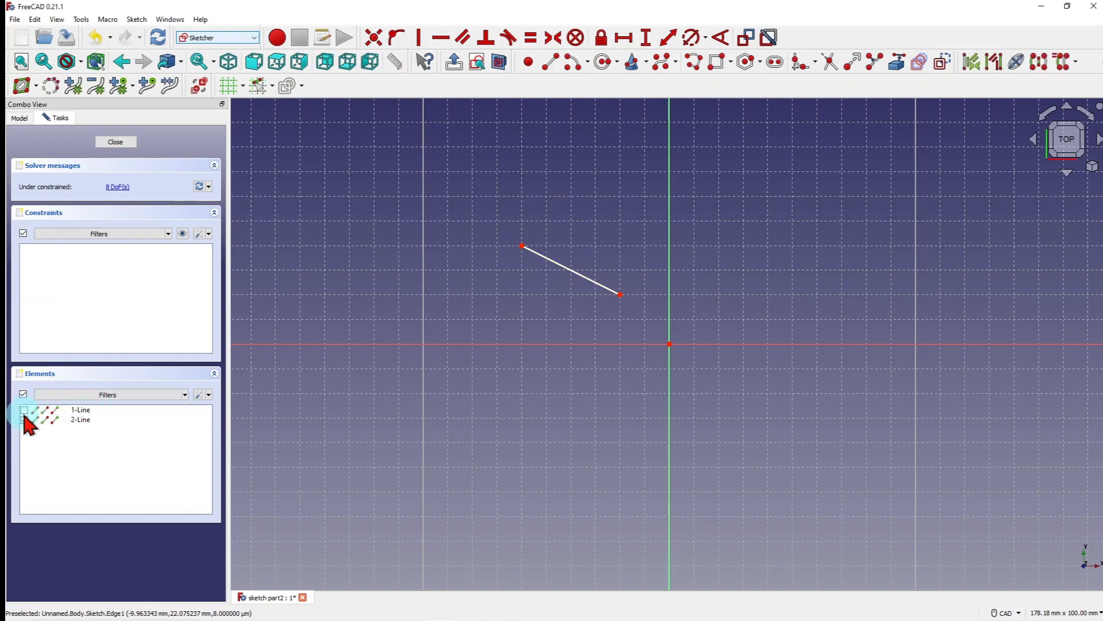
{"action": "left_click", "coordinate": [23, 410]}
{"action": "left_click", "coordinate": [24, 420]}
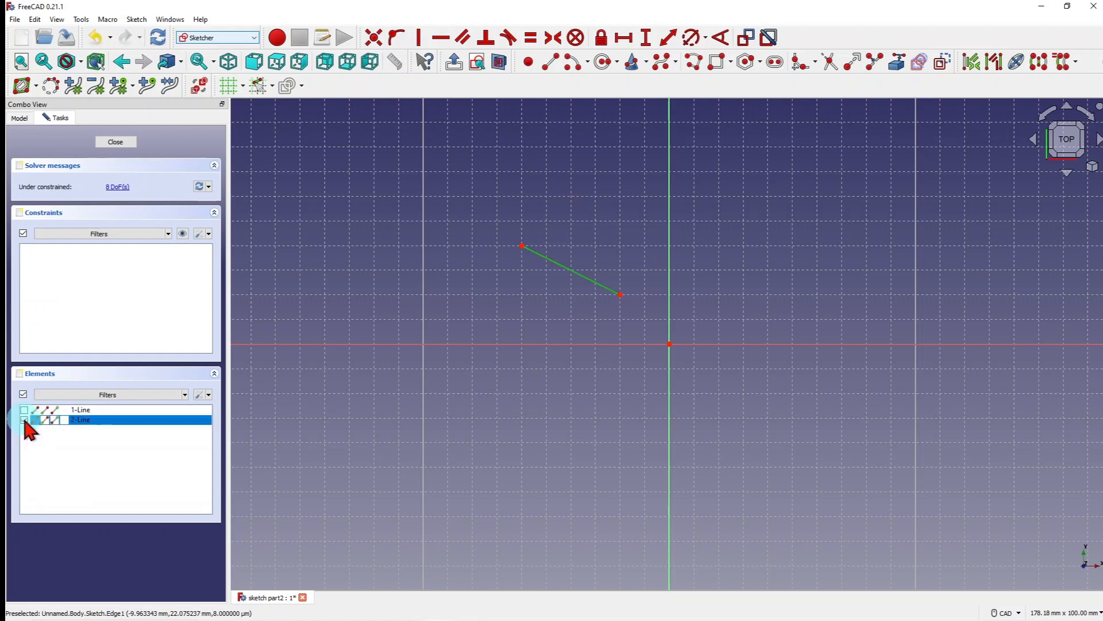
{"action": "left_click", "coordinate": [24, 420]}
{"action": "left_click", "coordinate": [24, 410]}
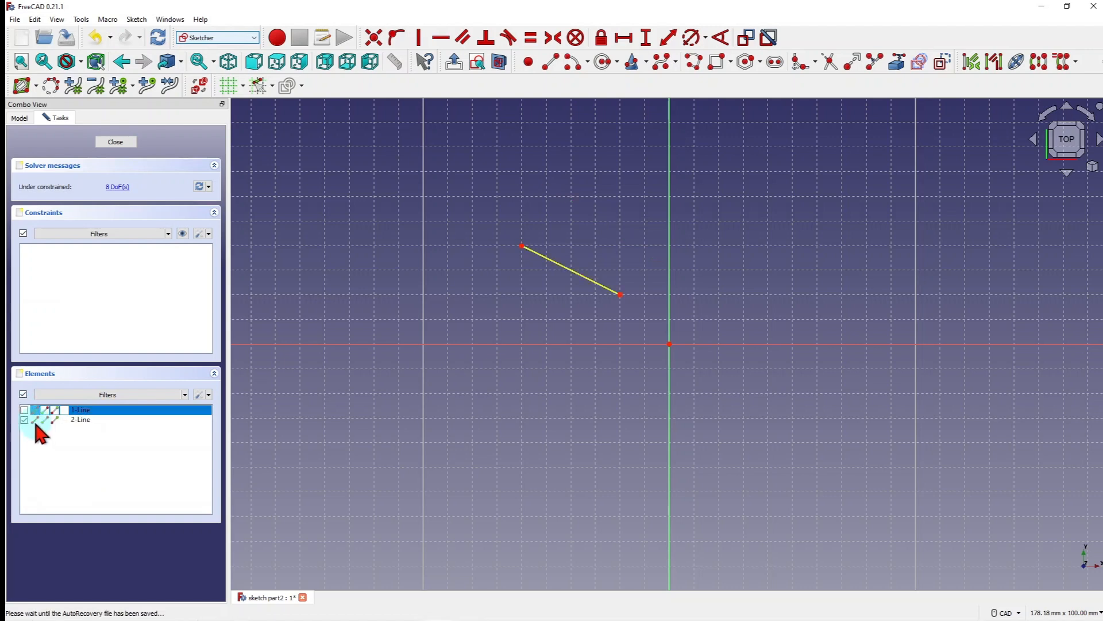
{"action": "left_click", "coordinate": [24, 419]}
- Select both sketch lines, review the commands available for them, and leave the sketch
{"action": "left_click", "coordinate": [614, 232]}
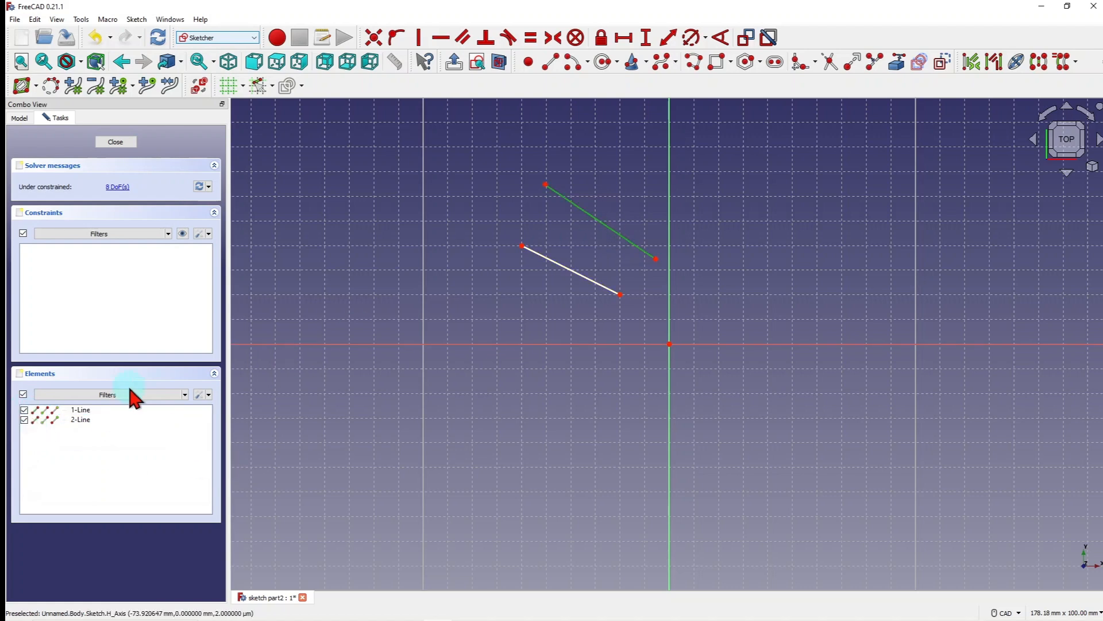
{"action": "left_click", "coordinate": [86, 410]}
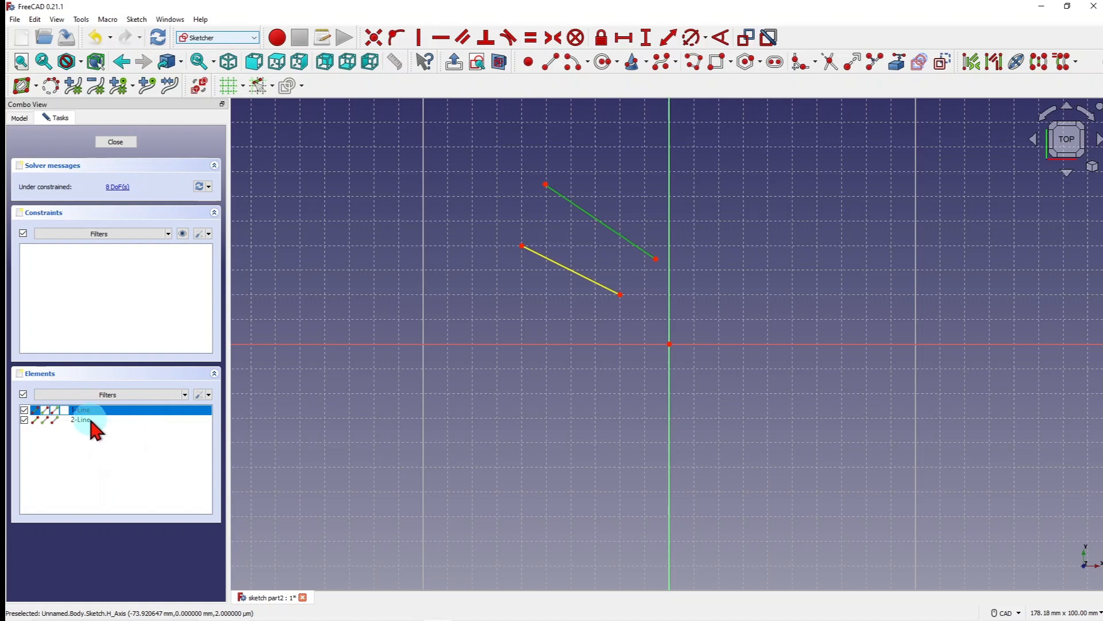
{"action": "left_click", "coordinate": [90, 420], "text": "ctrl"}
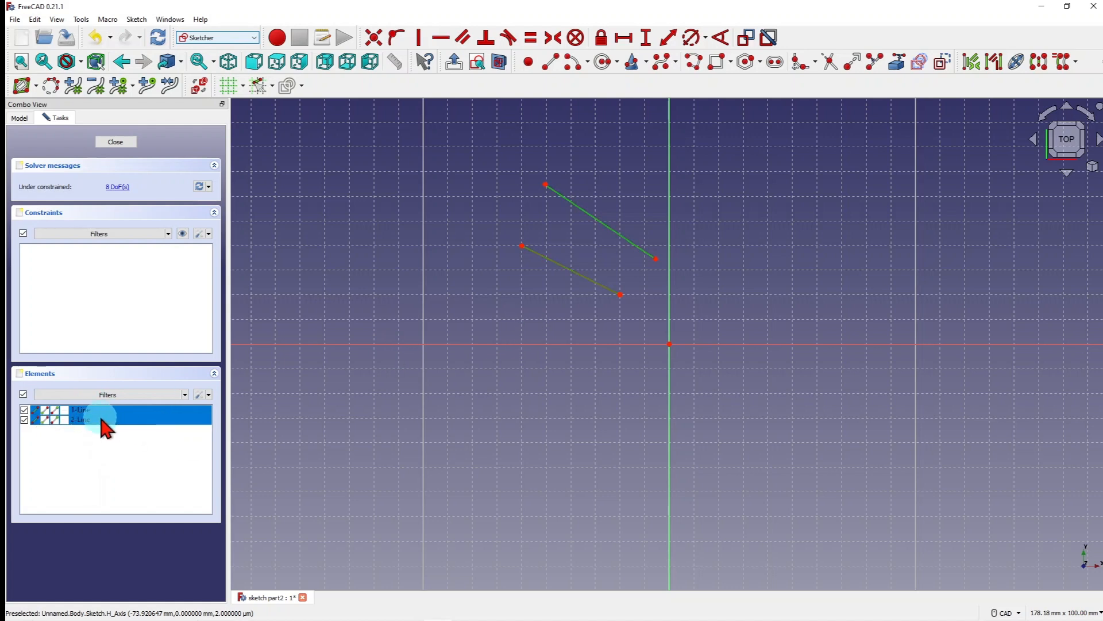
{"action": "right_click", "coordinate": [101, 423]}
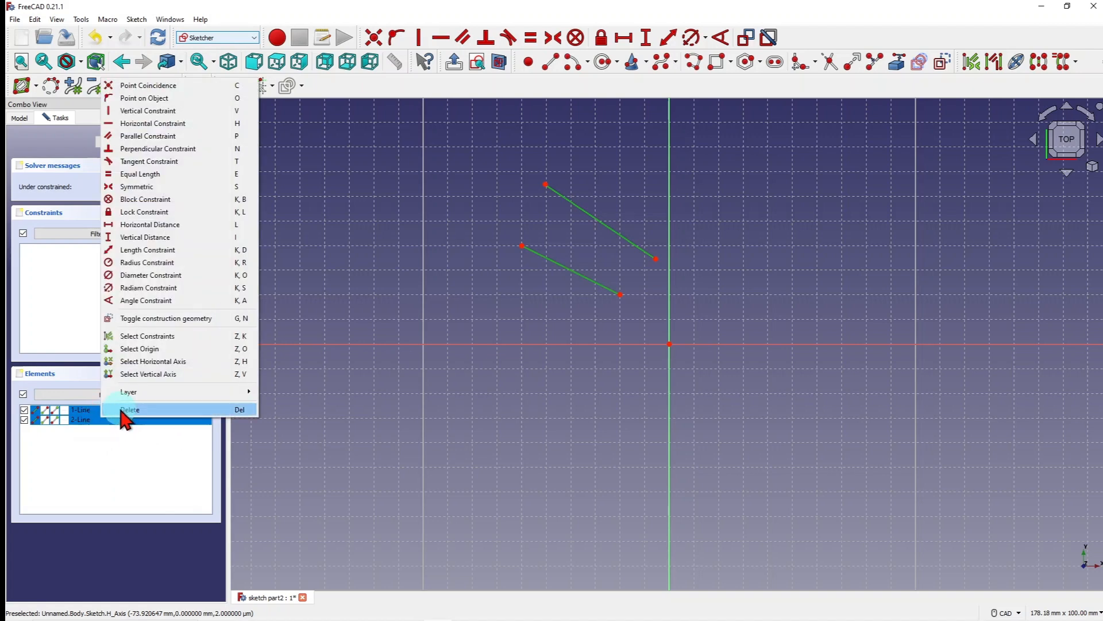
{"action": "left_click", "coordinate": [127, 443]}
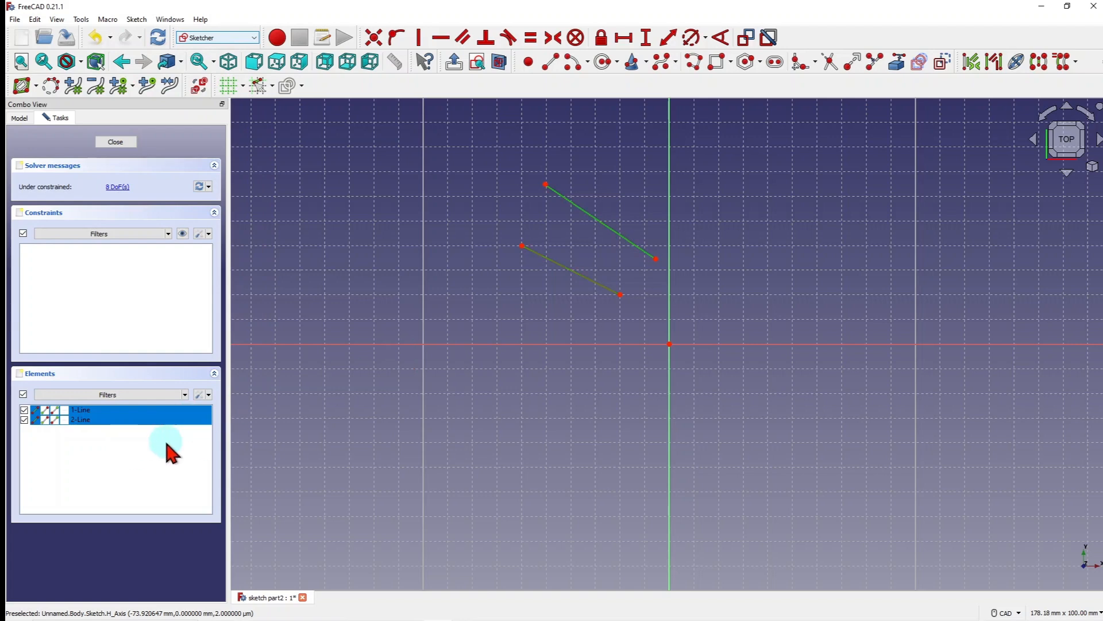
{"action": "key", "text": "Escape"}
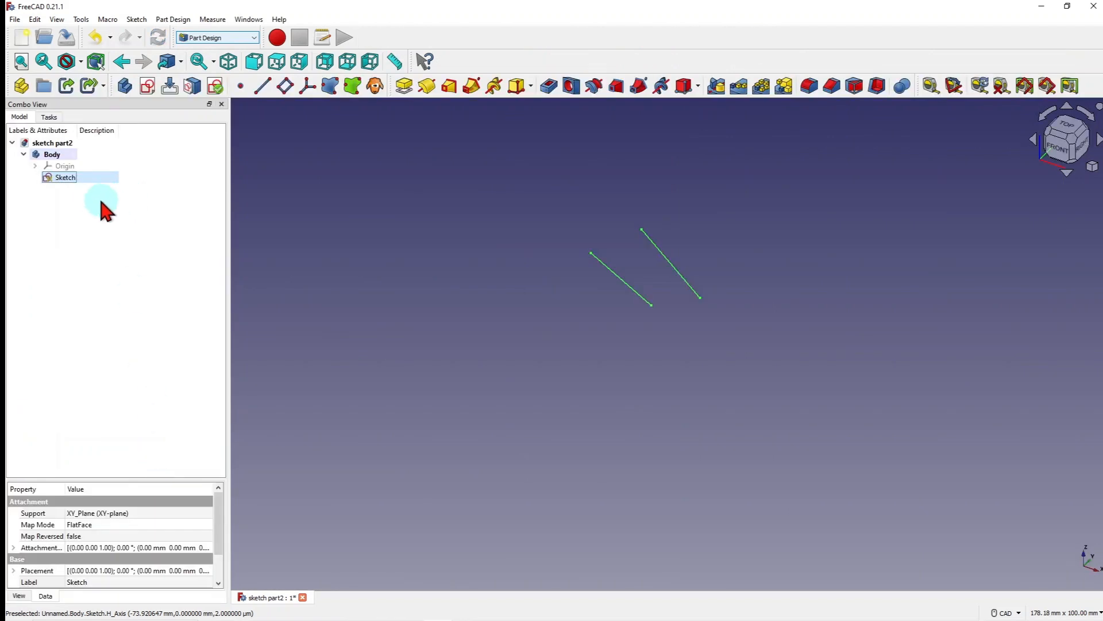
- Reopen the sketch for editing and delete both diagonal lines
{"action": "double_click", "coordinate": [76, 178]}
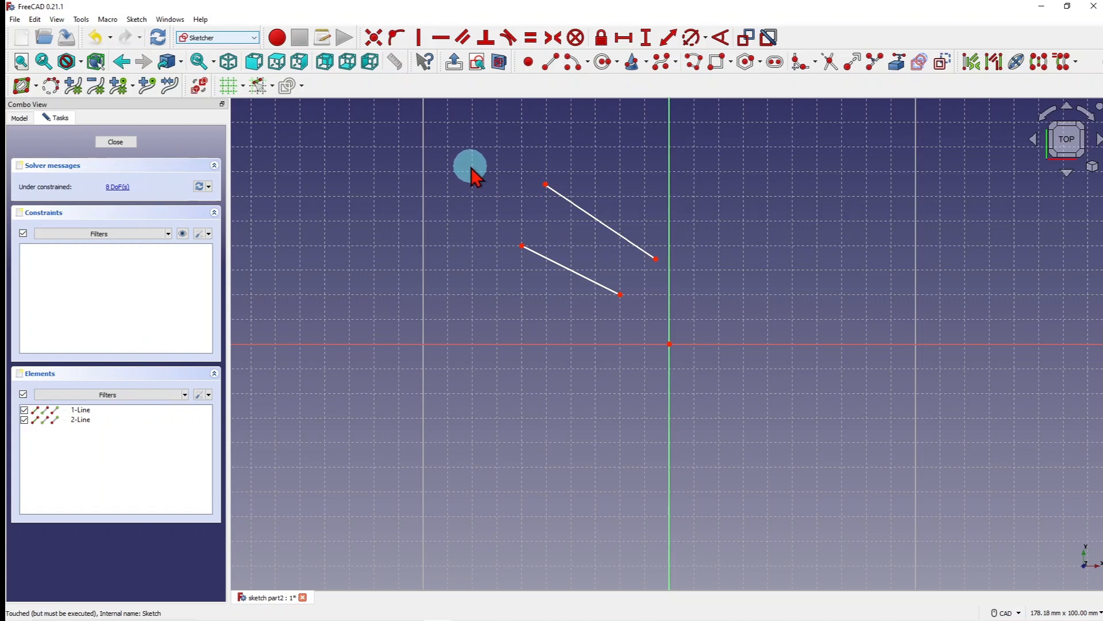
{"action": "mouse_move", "coordinate": [469, 166]}
{"action": "left_mouse_down"}
{"action": "mouse_move", "coordinate": [547, 185]}
{"action": "mouse_move", "coordinate": [735, 336]}
{"action": "left_mouse_up"}
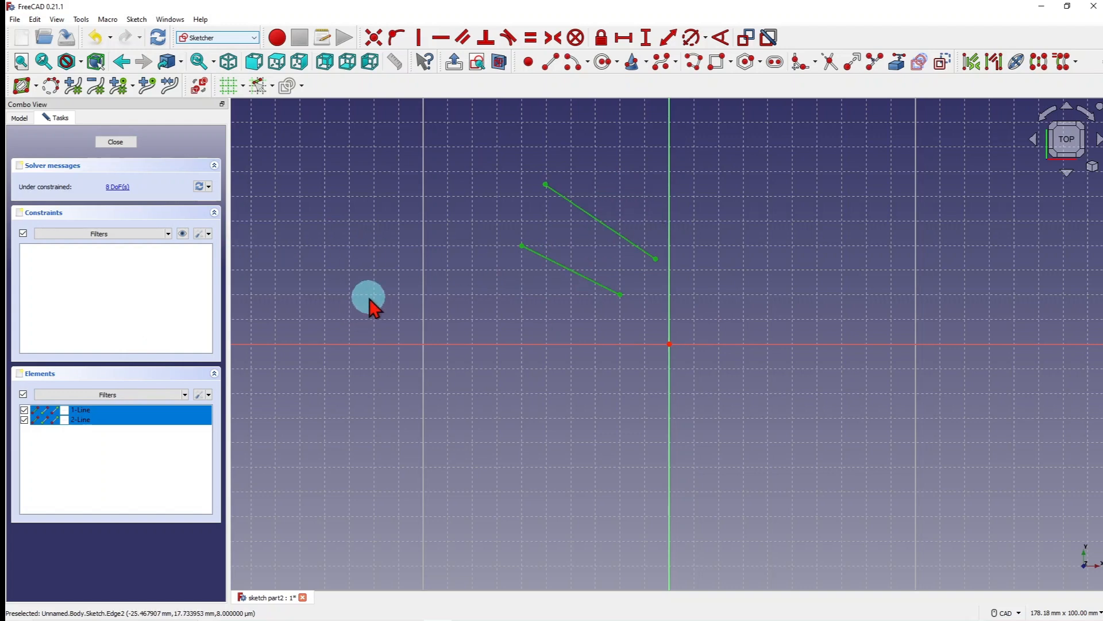
{"action": "key", "text": "F2"}
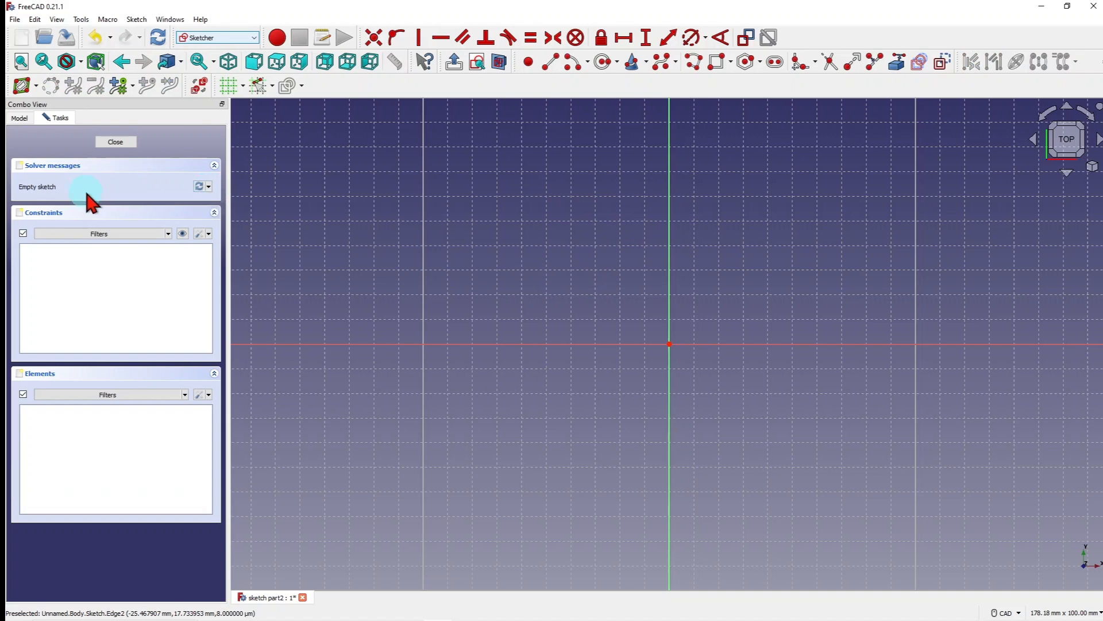
- Turn off automatic constraints for the sketch, and check that the option is unticked
{"action": "left_click", "coordinate": [210, 188]}
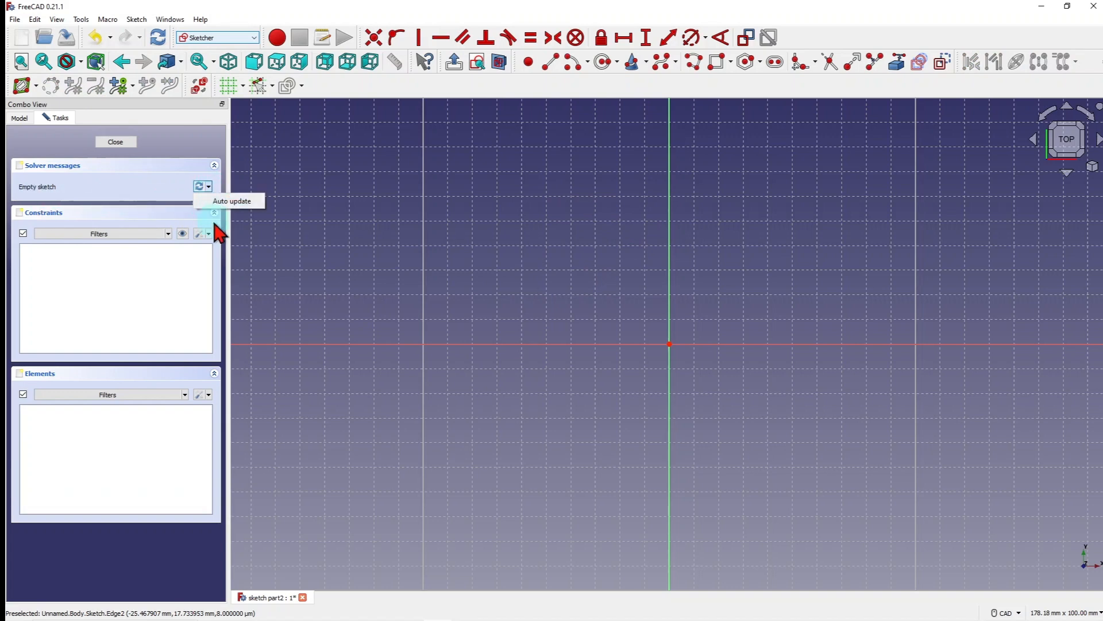
{"action": "left_click", "coordinate": [208, 233]}
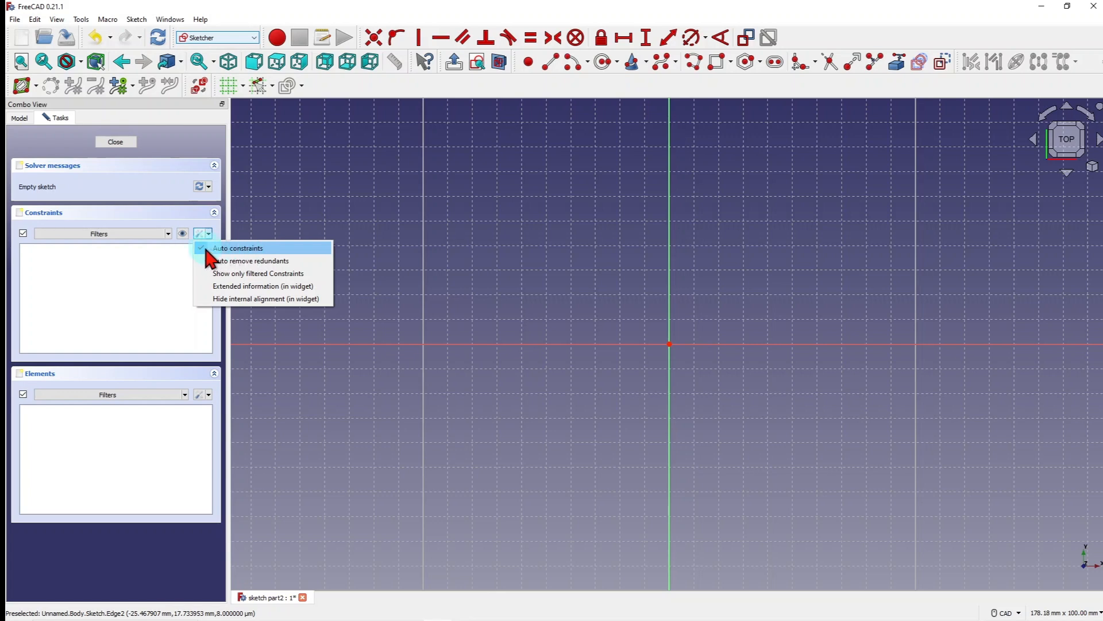
{"action": "key", "text": "F2"}
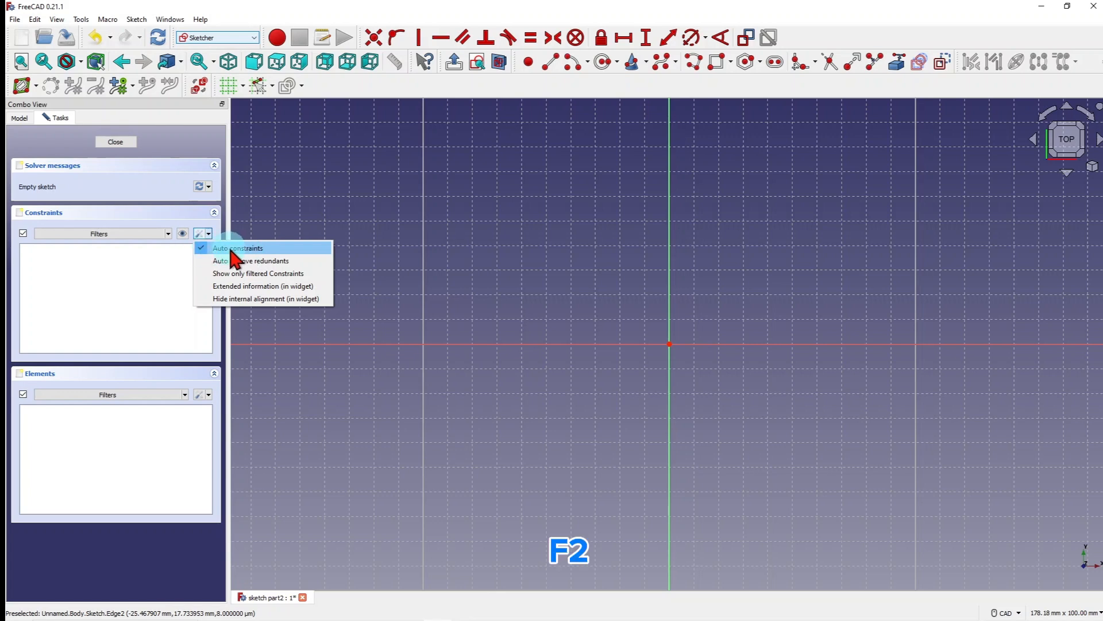
{"action": "left_click", "coordinate": [200, 248]}
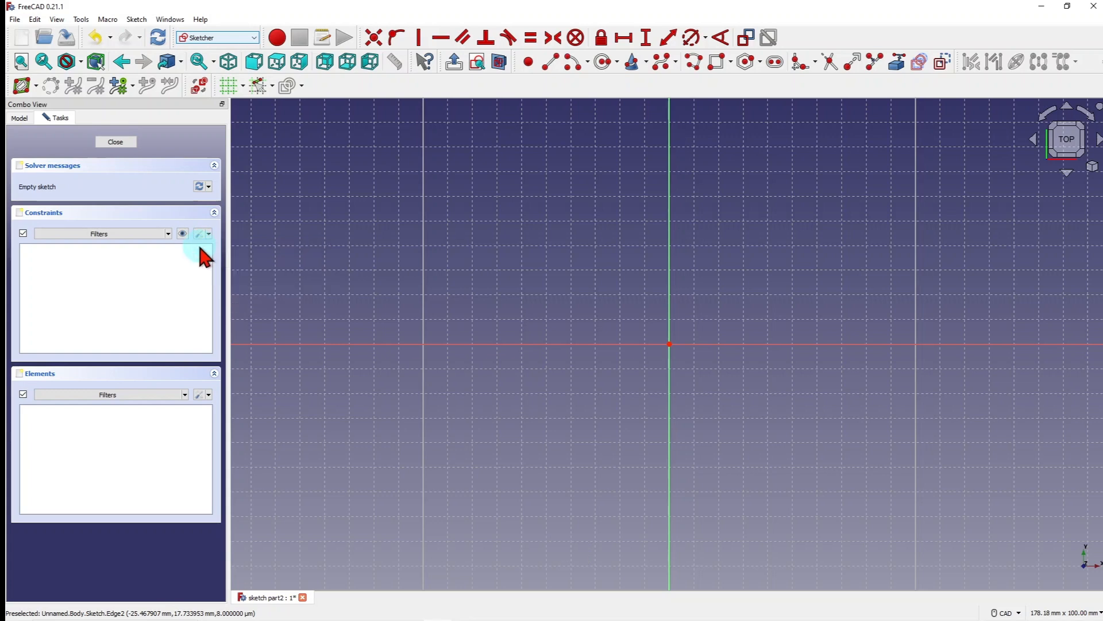
{"action": "left_click", "coordinate": [209, 233]}
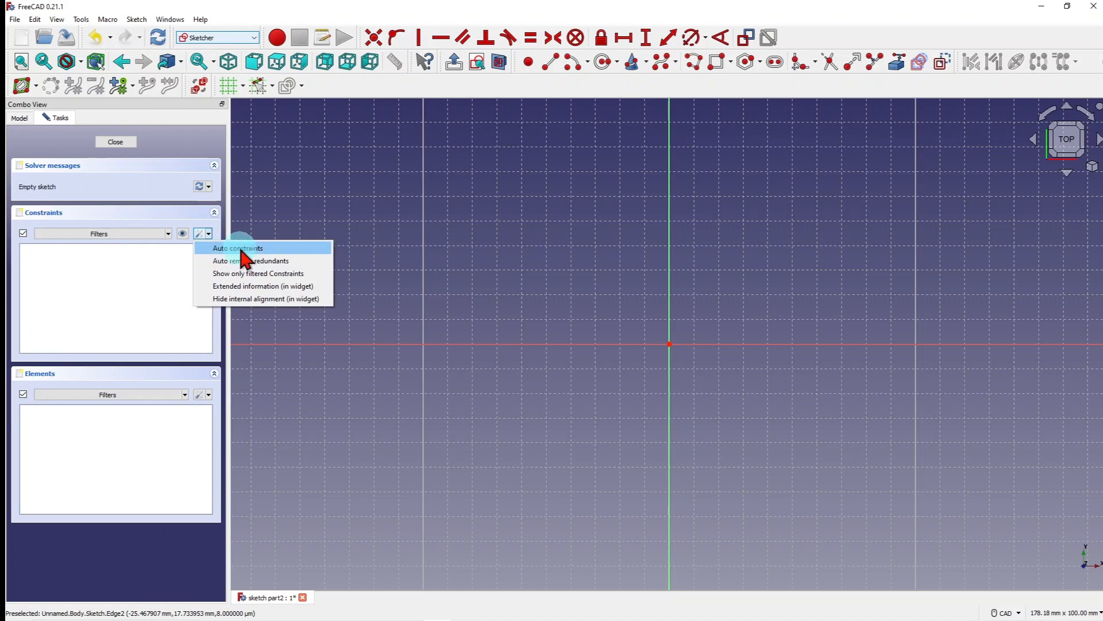
{"action": "left_click", "coordinate": [599, 148]}
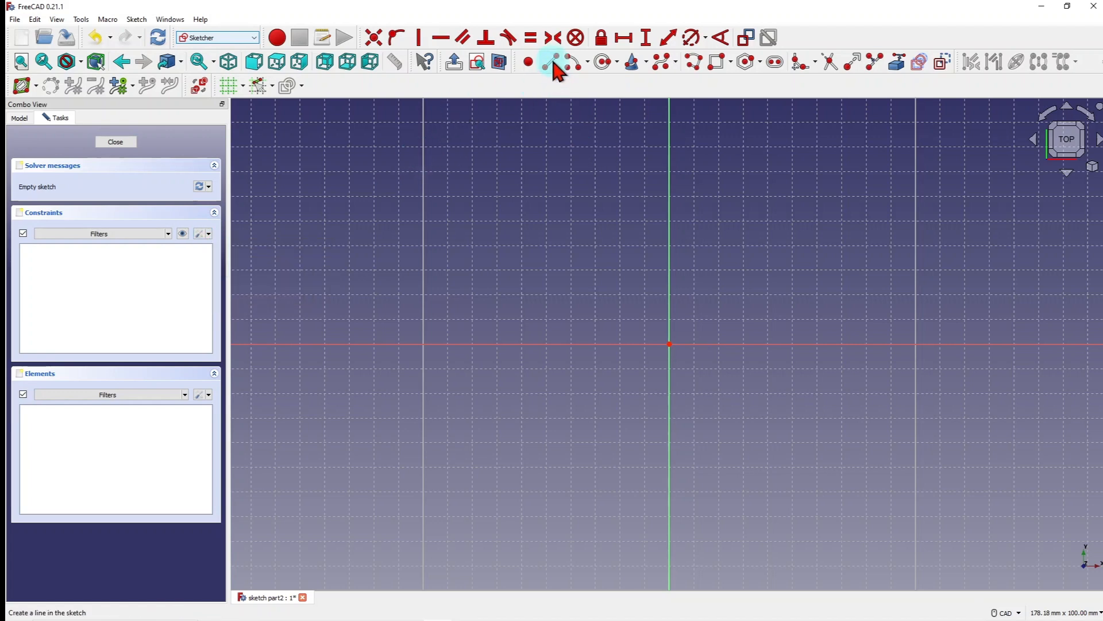
- Sketch a slightly sloping line above the horizontal axis, crossing the vertical axis
{"action": "left_click", "coordinate": [551, 62]}
{"action": "left_click", "coordinate": [472, 184]}
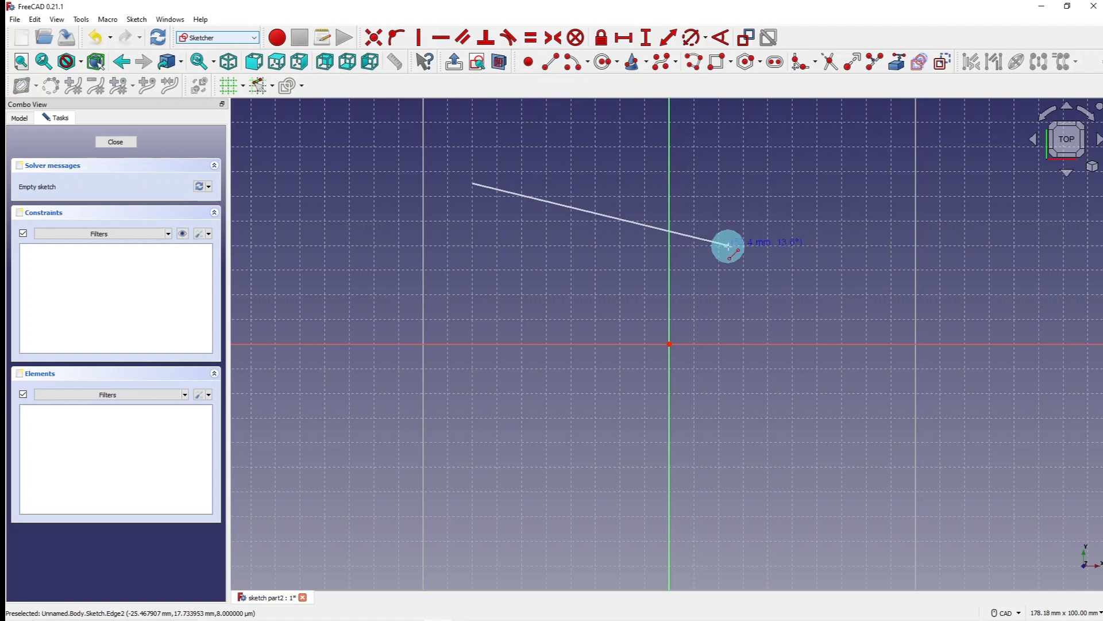
{"action": "left_click", "coordinate": [743, 208]}
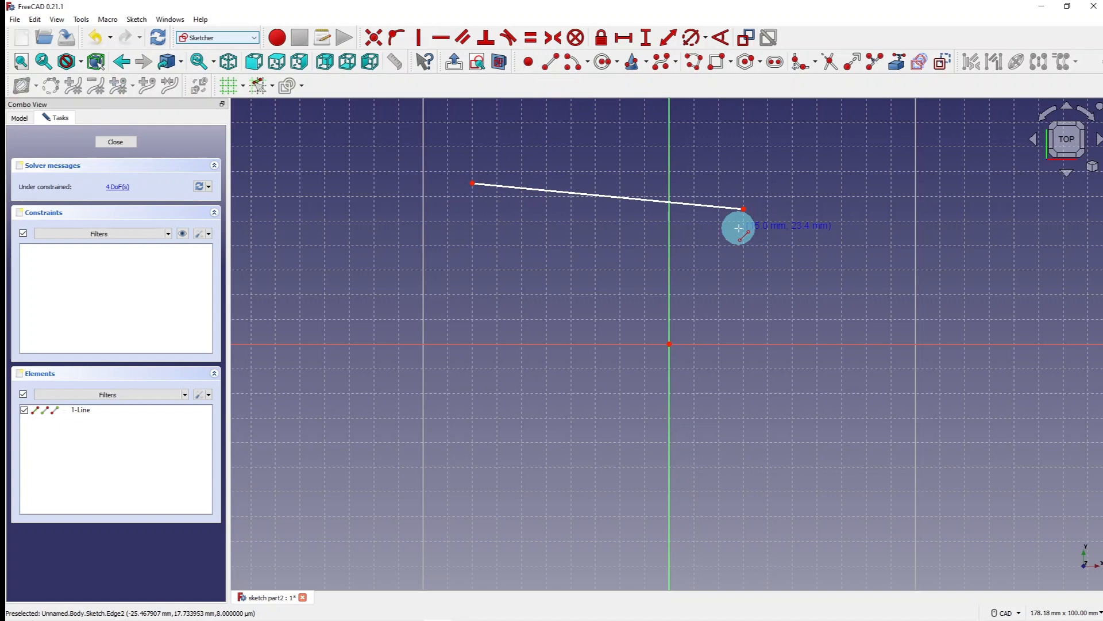
- Turn automatic constraints back on and sketch a horizontal line just below the sloping one, about 20 mm above the horizontal axis
{"action": "left_click", "coordinate": [208, 234]}
{"action": "left_click", "coordinate": [218, 257]}
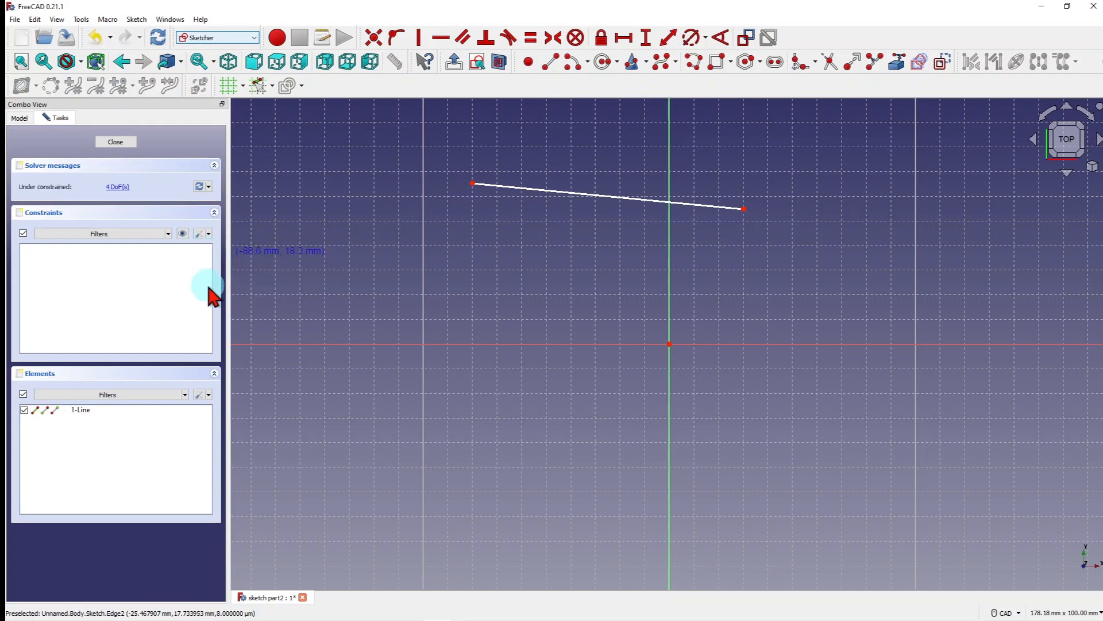
{"action": "left_click", "coordinate": [484, 244]}
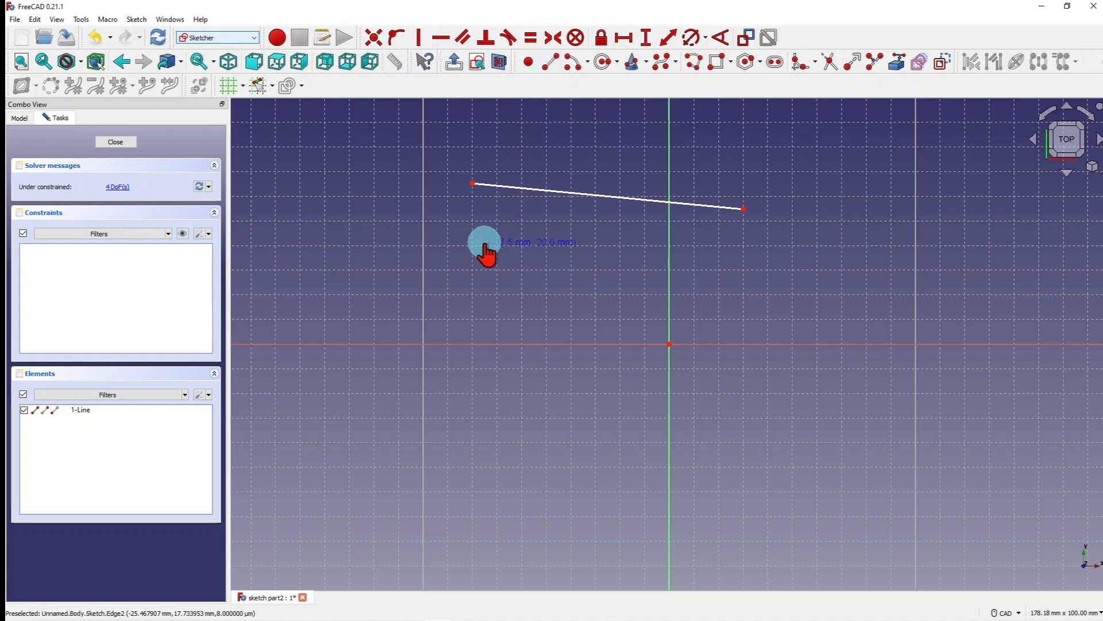
{"action": "left_click", "coordinate": [744, 245]}
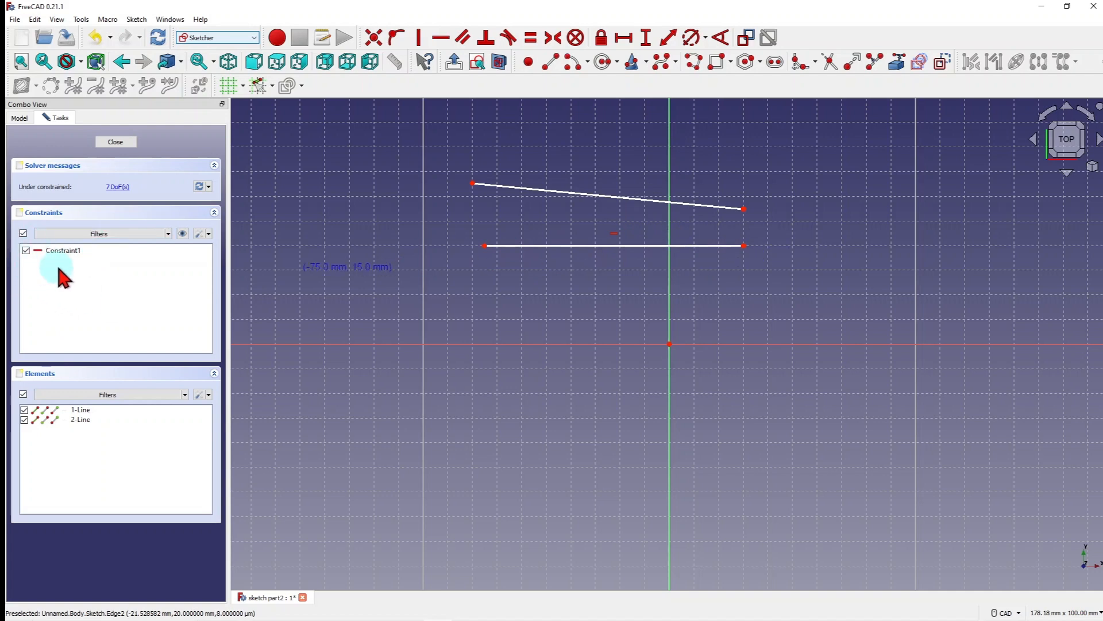
- Sketch a slightly sloping line above the existing ones, and a horizontal line above that, both crossing the vertical axis
{"action": "left_click", "coordinate": [26, 251]}
{"action": "left_click", "coordinate": [209, 235]}
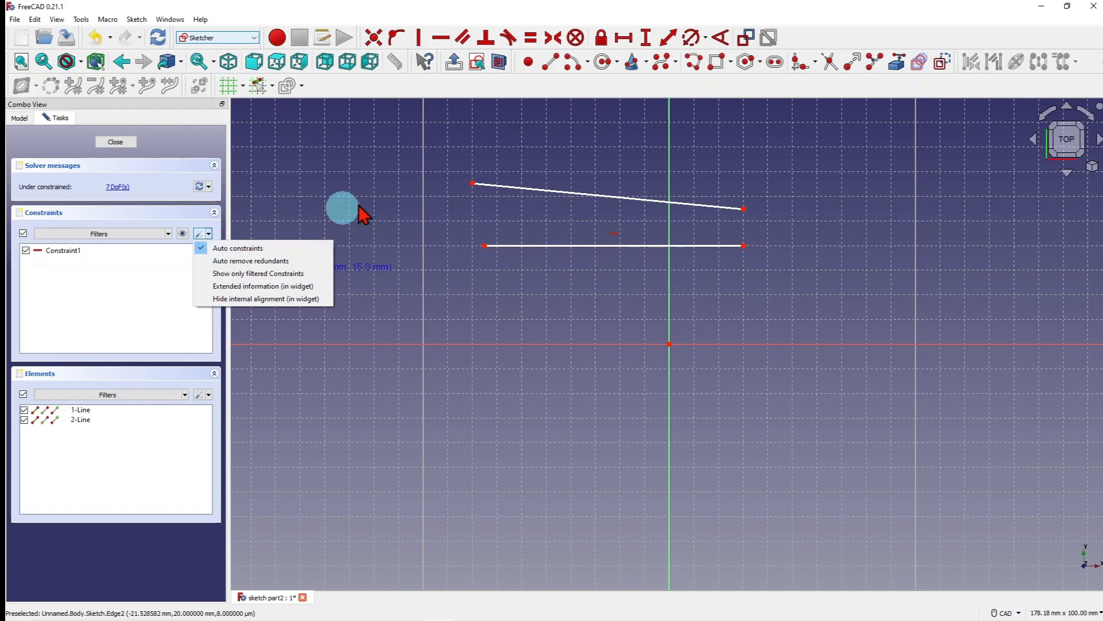
{"action": "left_click", "coordinate": [540, 172]}
{"action": "key", "text": "space"}
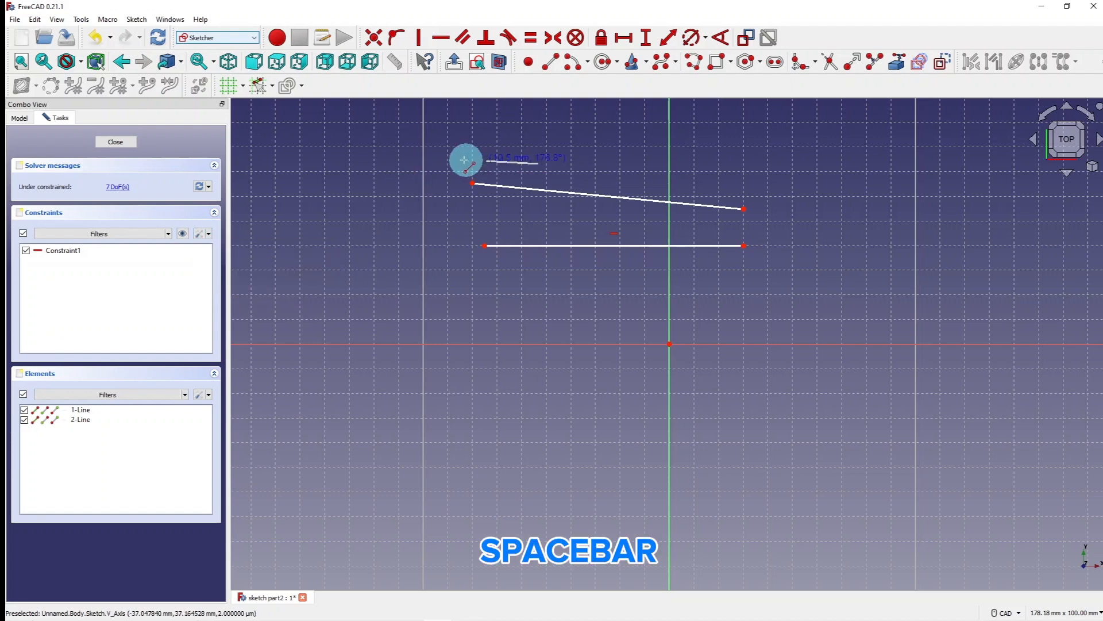
{"action": "left_click", "coordinate": [737, 171]}
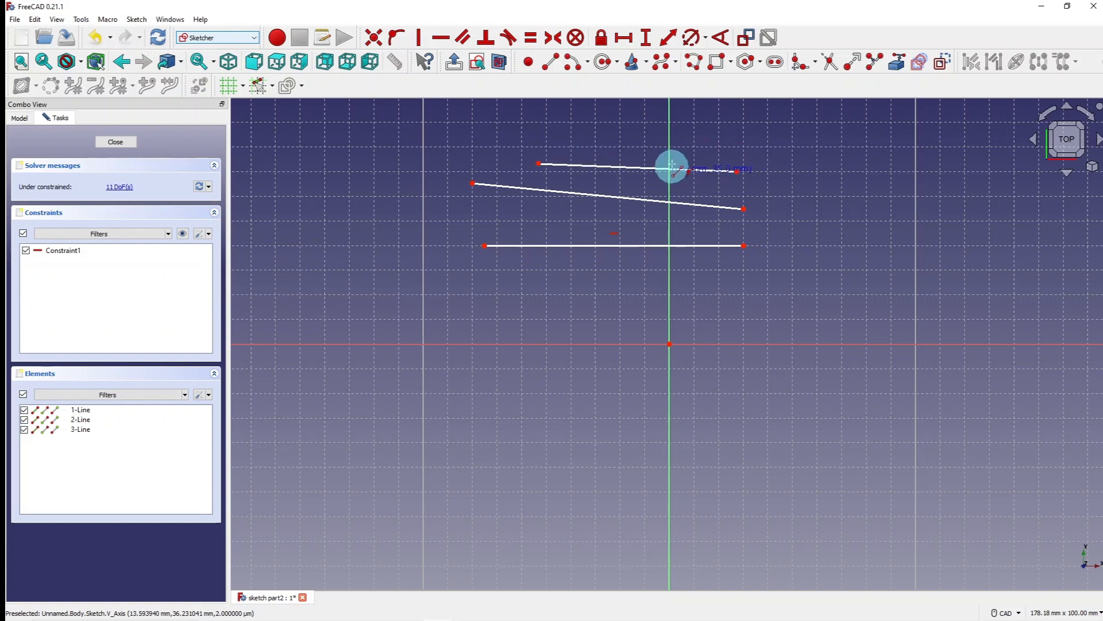
{"action": "left_click", "coordinate": [546, 147]}
{"action": "left_click", "coordinate": [809, 148]}
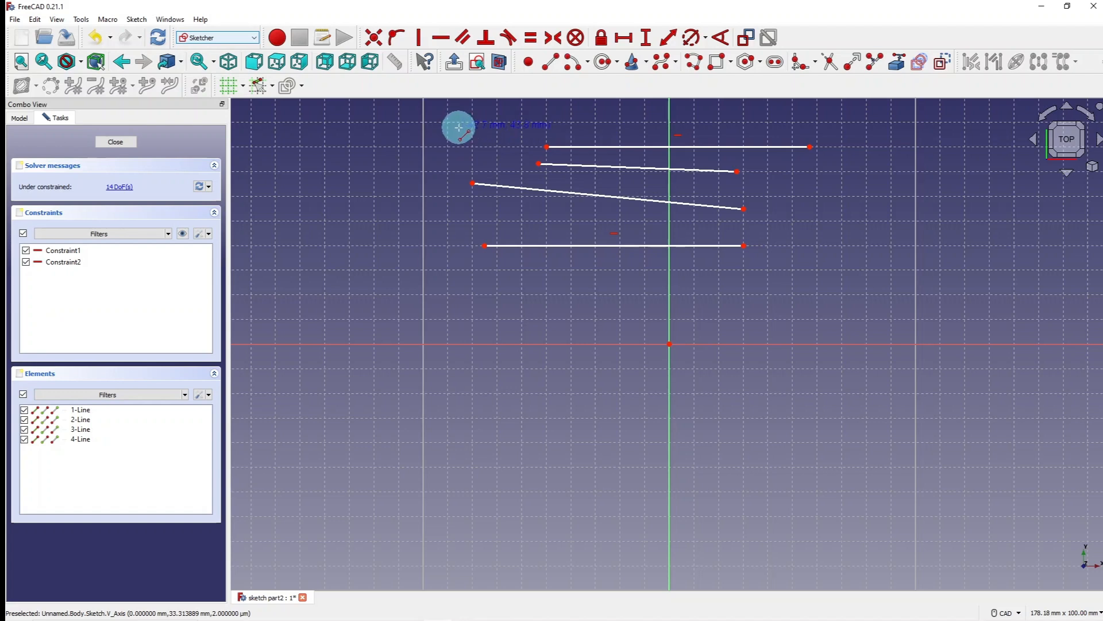
- Delete all four lines from the sketch
{"action": "left_click", "coordinate": [81, 409]}
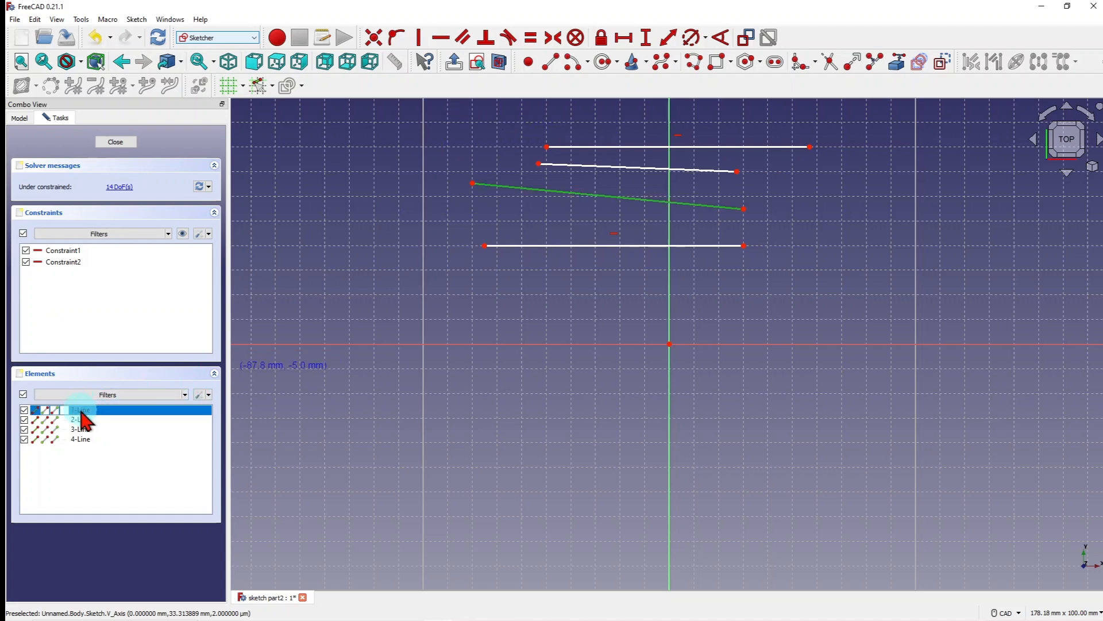
{"action": "left_click", "coordinate": [80, 439], "text": "shift"}
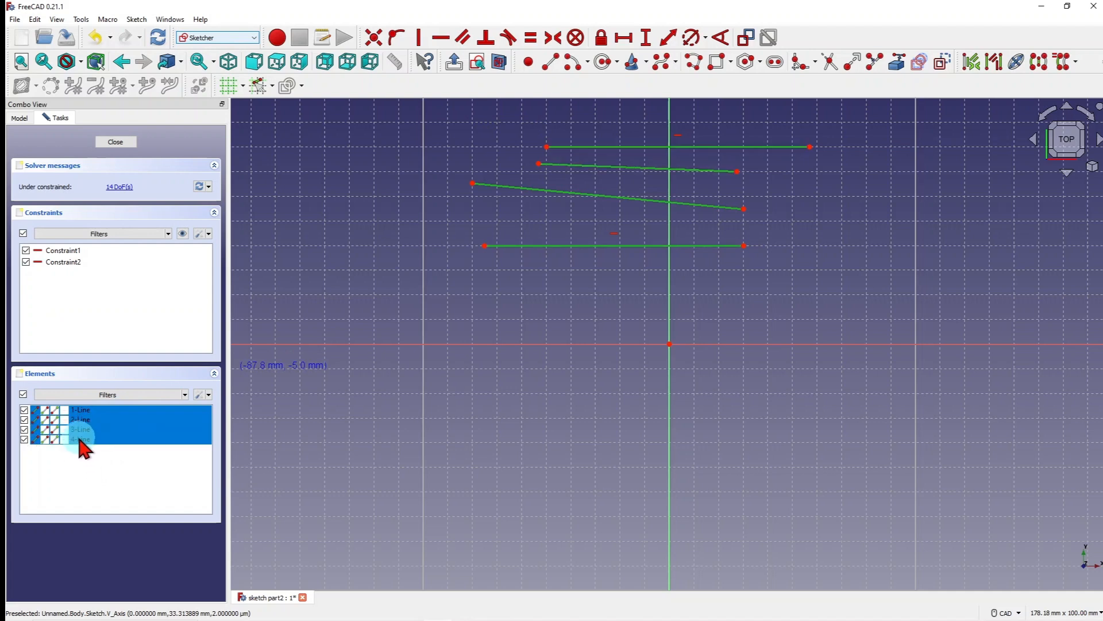
{"action": "key", "text": "Delete"}
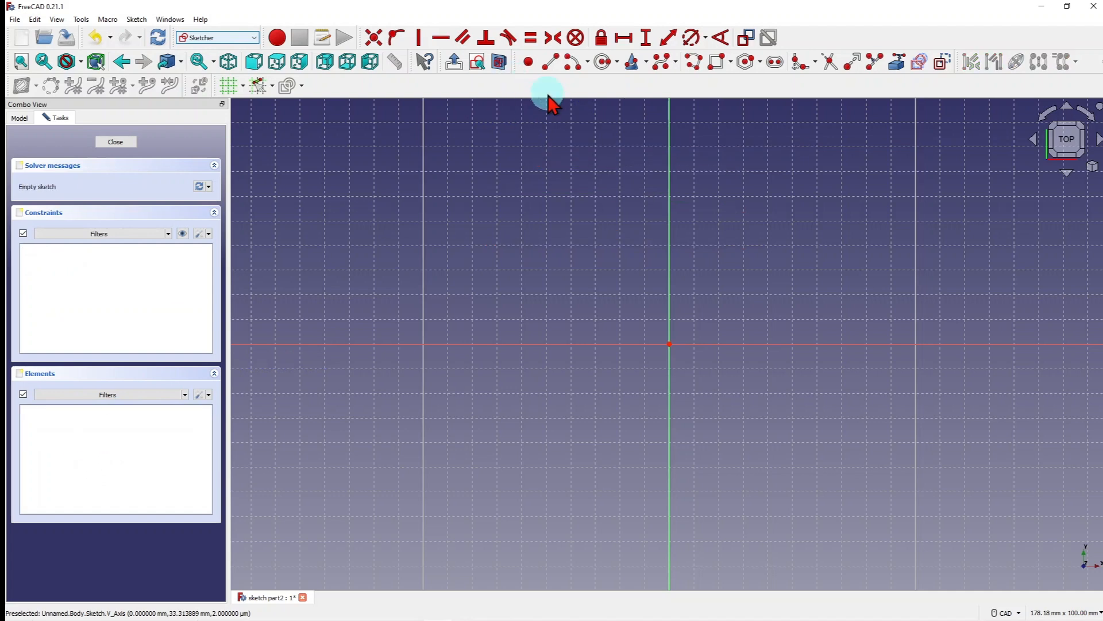
- Check the automatic constraints setting, and sketch a horizontal line about 45.5 mm long across the vertical axis, well above the origin
{"action": "left_click", "coordinate": [549, 62]}
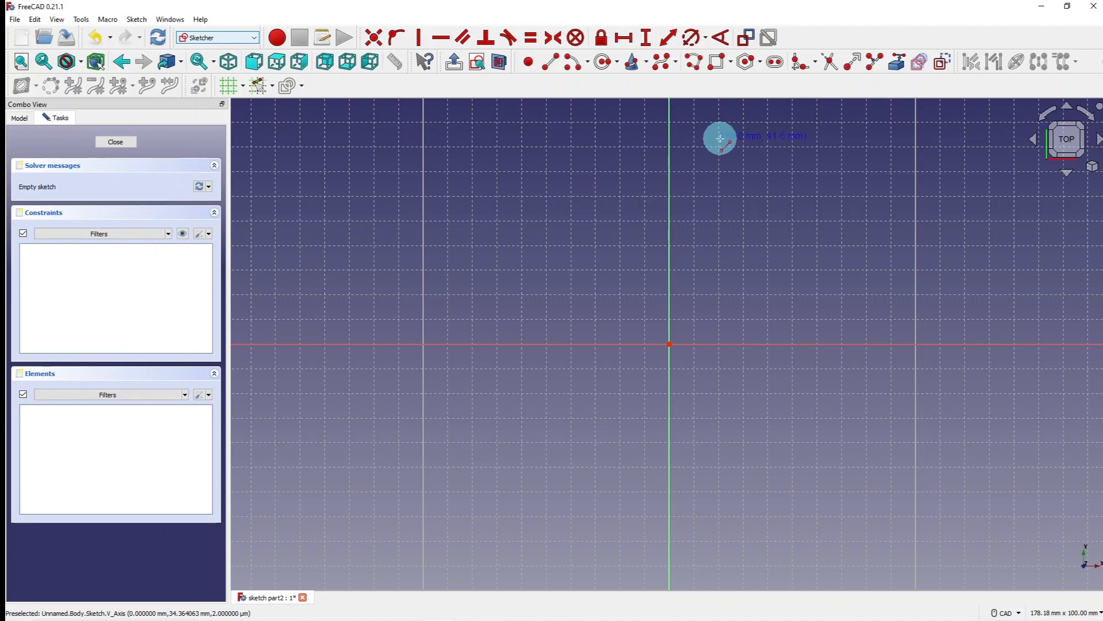
{"action": "left_click", "coordinate": [208, 233]}
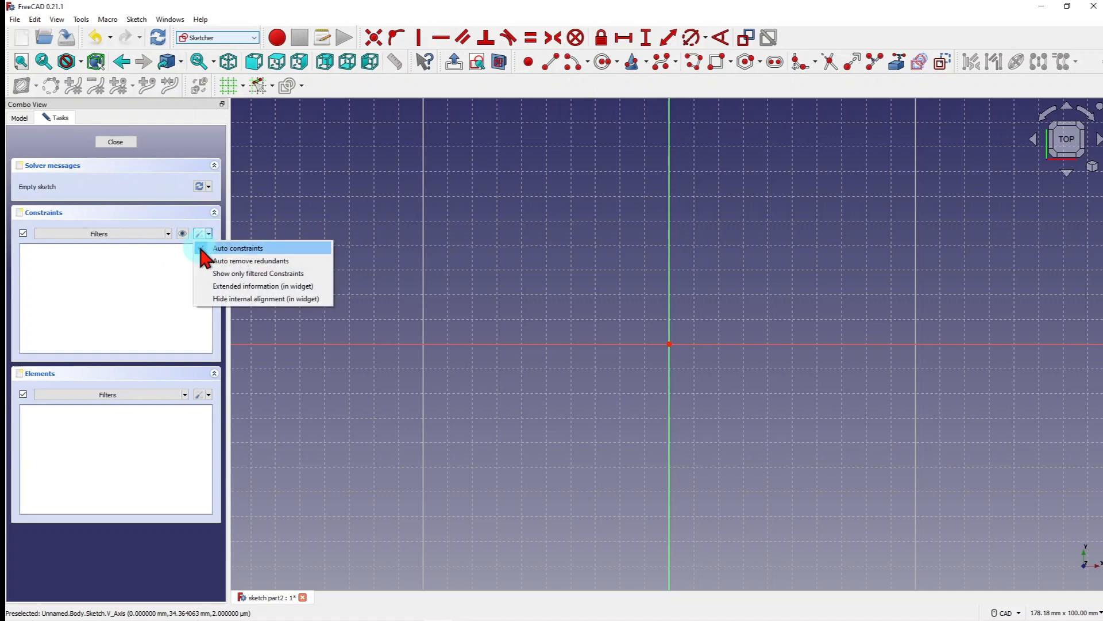
{"action": "left_click", "coordinate": [549, 61]}
{"action": "left_click", "coordinate": [557, 153]}
{"action": "left_click", "coordinate": [780, 152]}
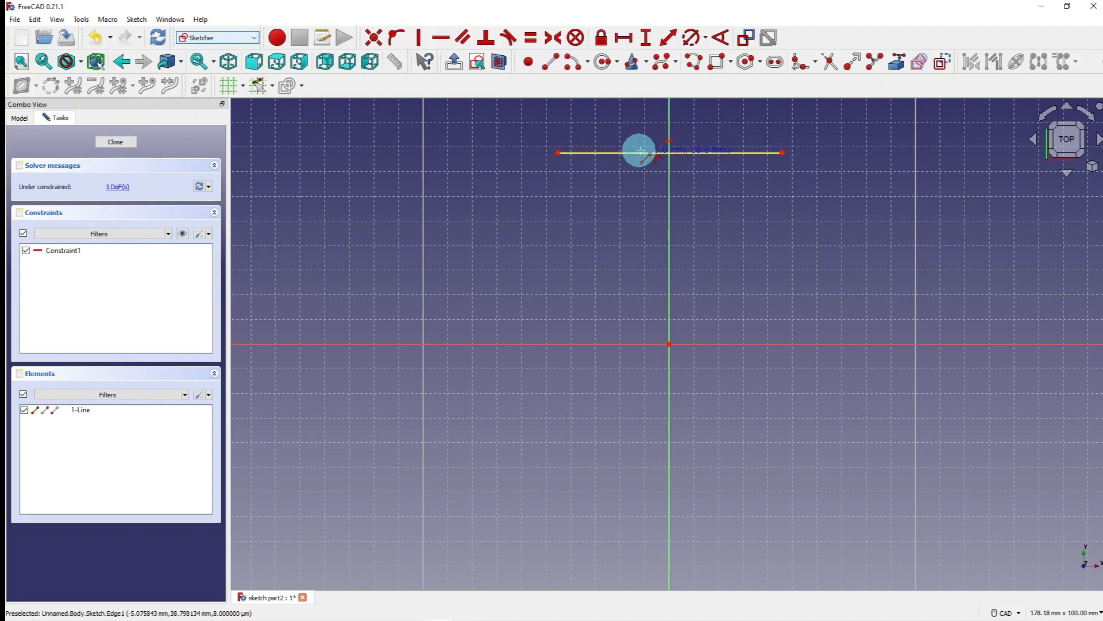
- Add three more lines joined end to end with the horizontal line to close a trapezoid with a wider, horizontal base
{"action": "left_click", "coordinate": [781, 153]}
{"action": "left_click", "coordinate": [842, 261]}
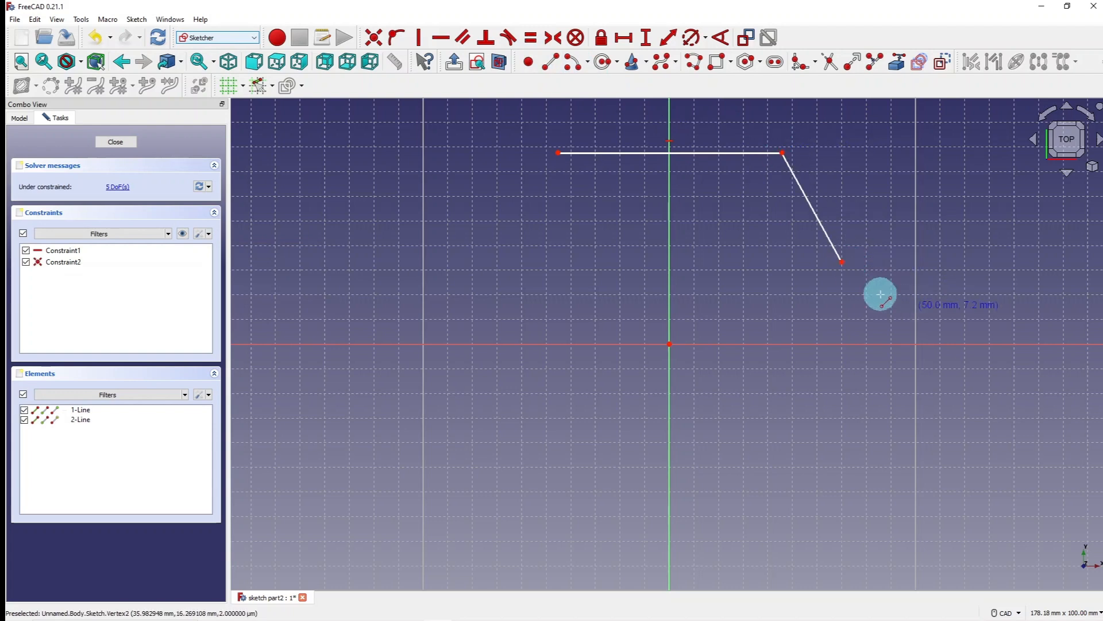
{"action": "left_click", "coordinate": [842, 262]}
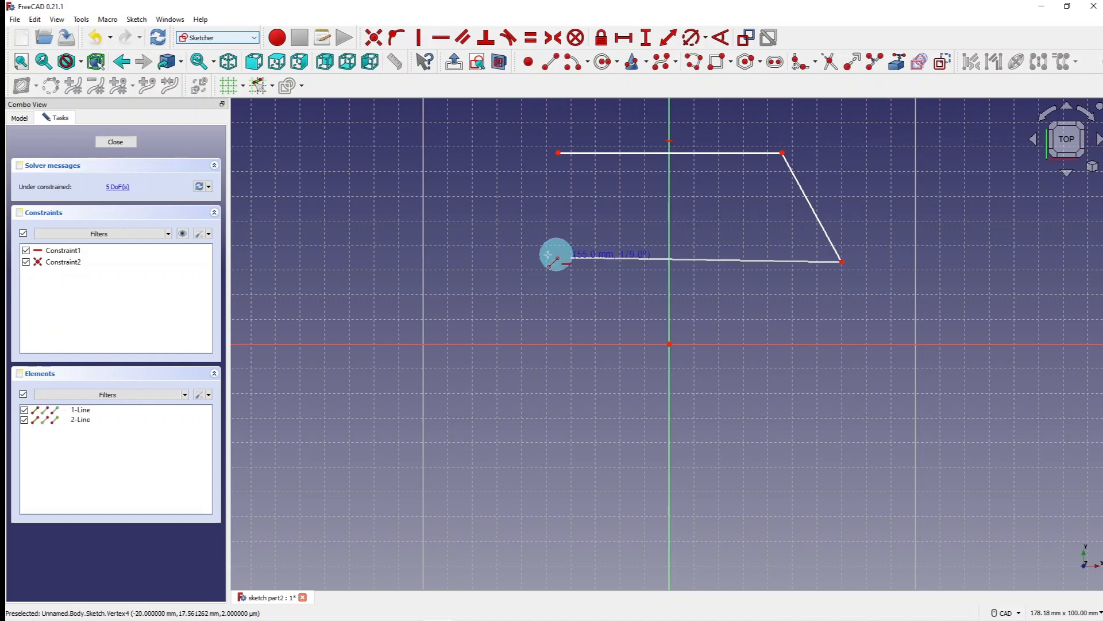
{"action": "left_click", "coordinate": [497, 262]}
{"action": "left_click", "coordinate": [497, 262]}
{"action": "left_click", "coordinate": [557, 153]}
- Constrain the horizontal length of the trapezoid's top edge to 50 mm
{"action": "left_click", "coordinate": [630, 39]}
{"action": "left_click", "coordinate": [728, 153]}
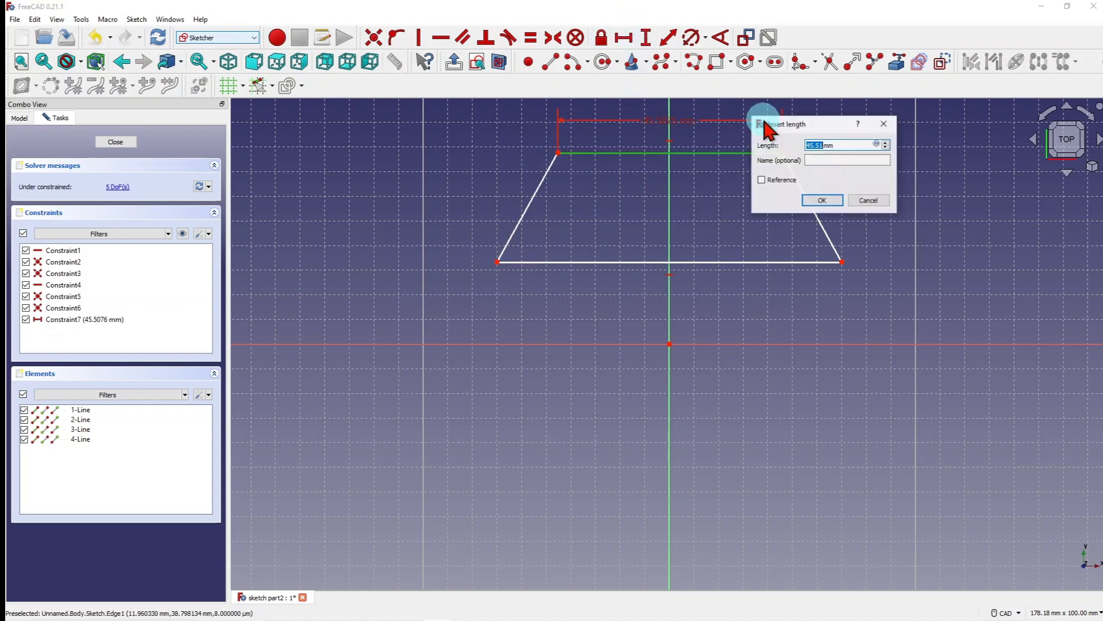
{"action": "type", "text": "50"}
{"action": "left_click", "coordinate": [826, 201]}
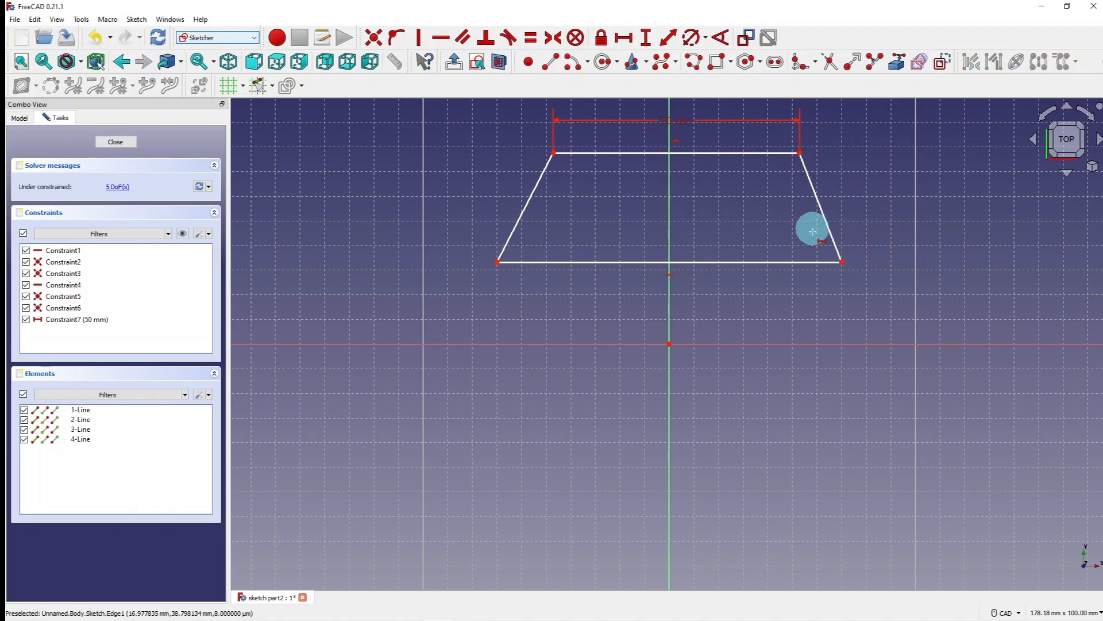
- Set the top edge's existing horizontal dimension to 60 mm
{"action": "scroll", "coordinate": [845, 182], "scroll_direction": "up", "scroll_amount": 2}
{"action": "scroll", "coordinate": [804, 179], "scroll_direction": "down", "scroll_amount": 4}
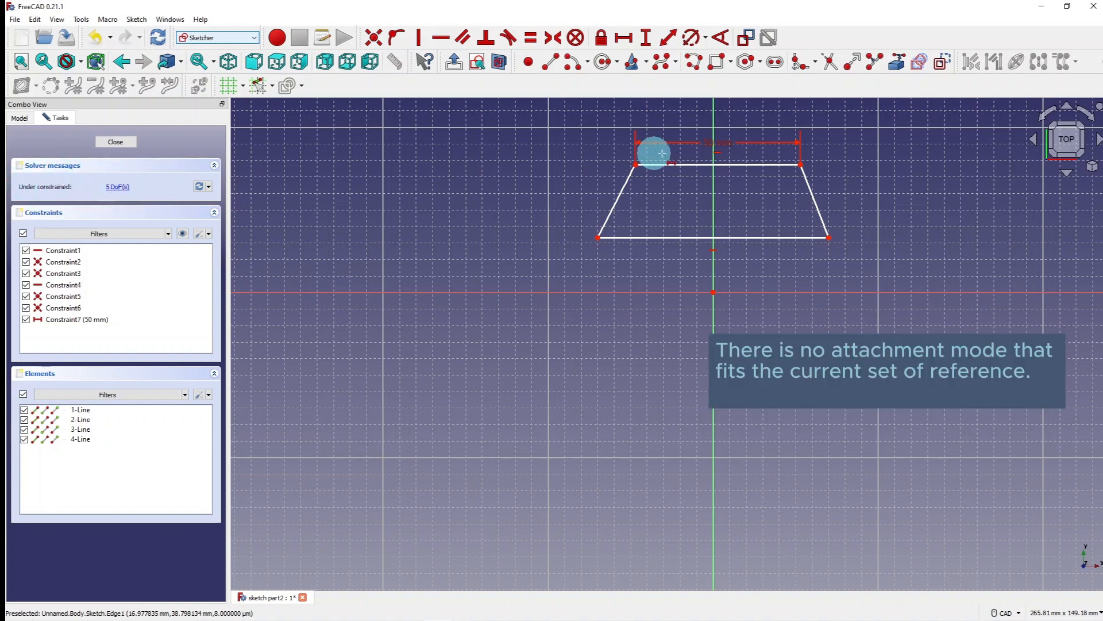
{"action": "scroll", "coordinate": [672, 129], "scroll_direction": "up", "scroll_amount": 3}
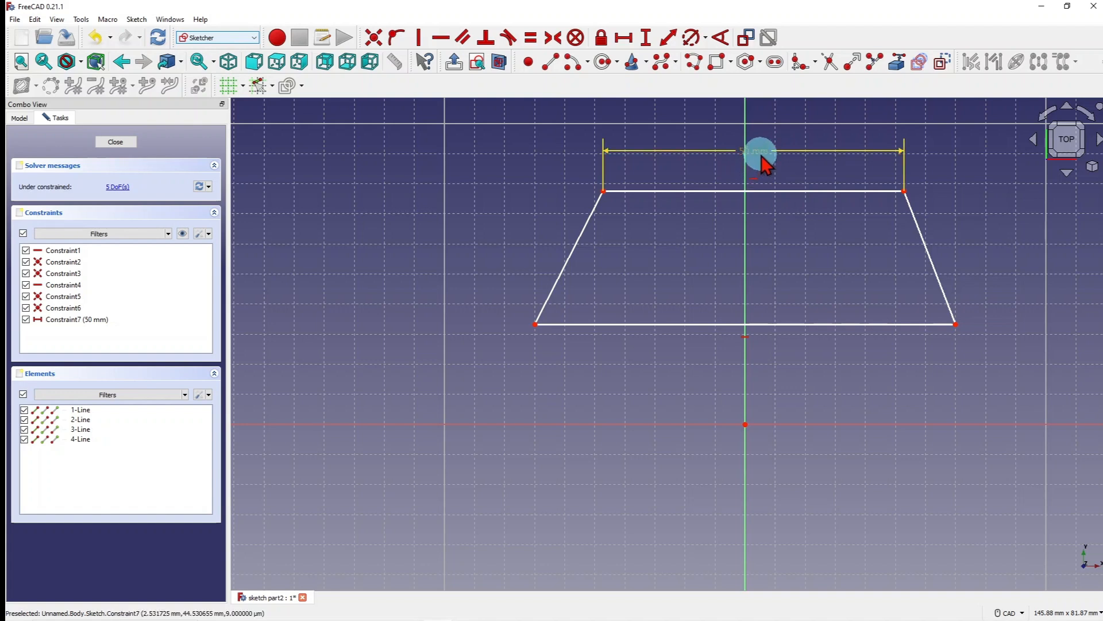
{"action": "double_click", "coordinate": [756, 164]}
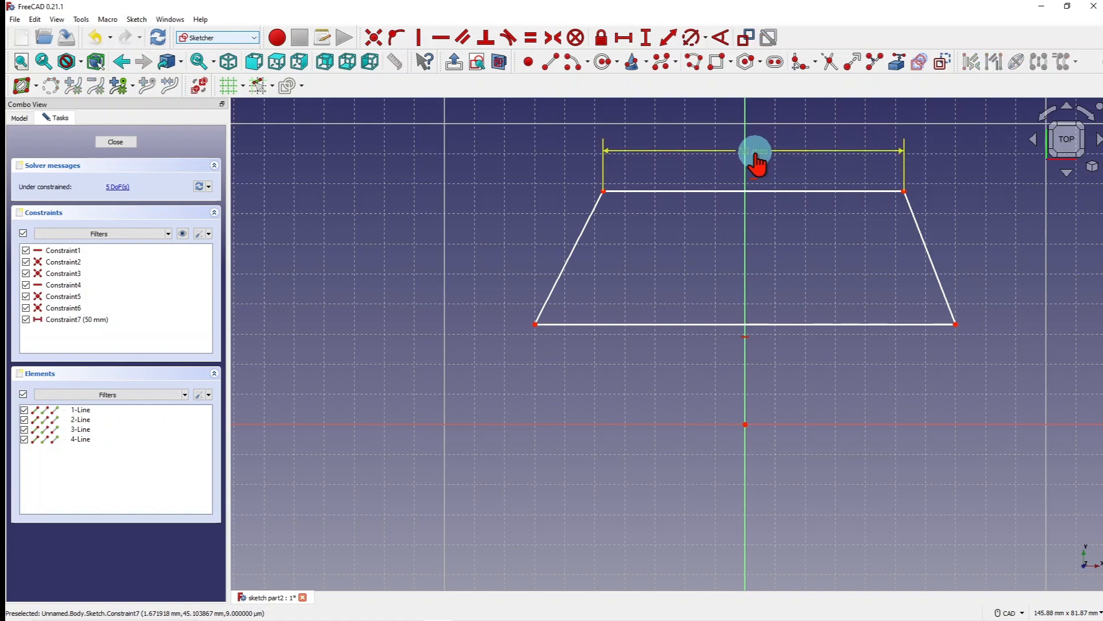
{"action": "left_click_drag", "start_coordinate": [819, 144], "coordinate": [815, 207]}
{"action": "left_click", "coordinate": [818, 228]}
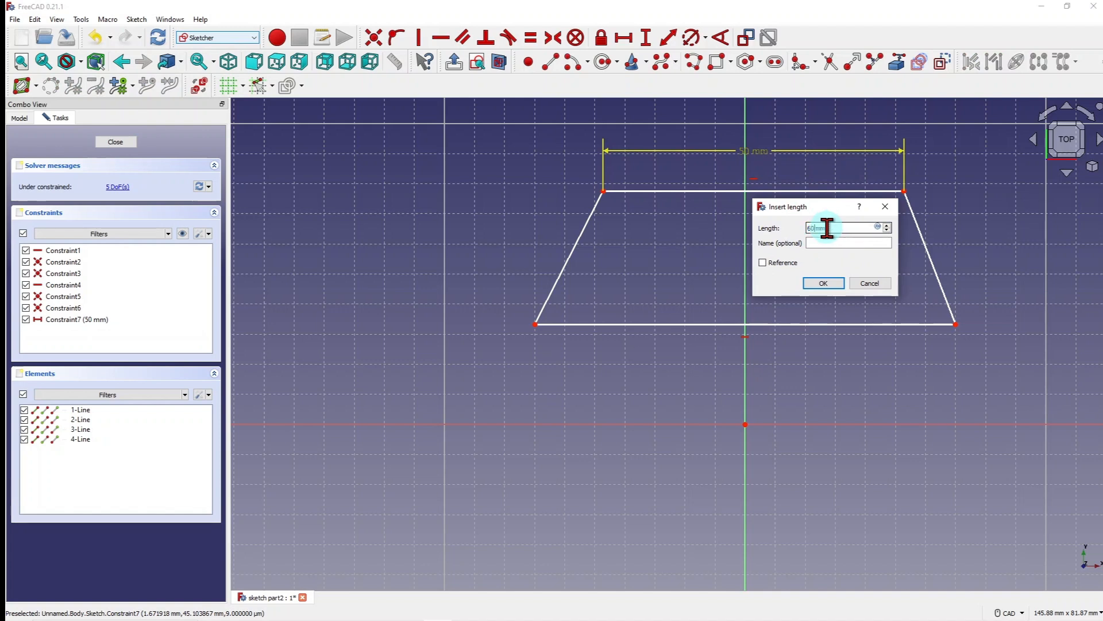
{"action": "key", "text": "Return"}
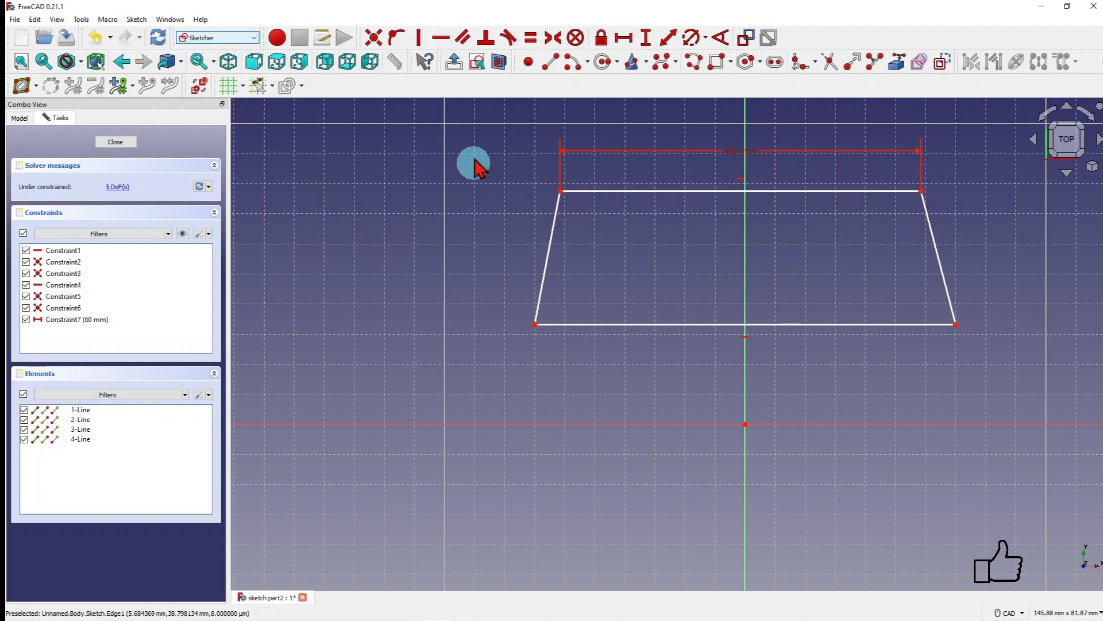
- Select the whole trapezoid and delete it
{"action": "mouse_move", "coordinate": [483, 124]}
{"action": "left_mouse_down"}
{"action": "mouse_move", "coordinate": [943, 365]}
{"action": "mouse_move", "coordinate": [990, 369]}
{"action": "left_mouse_up"}
{"action": "key", "text": "Delete"}
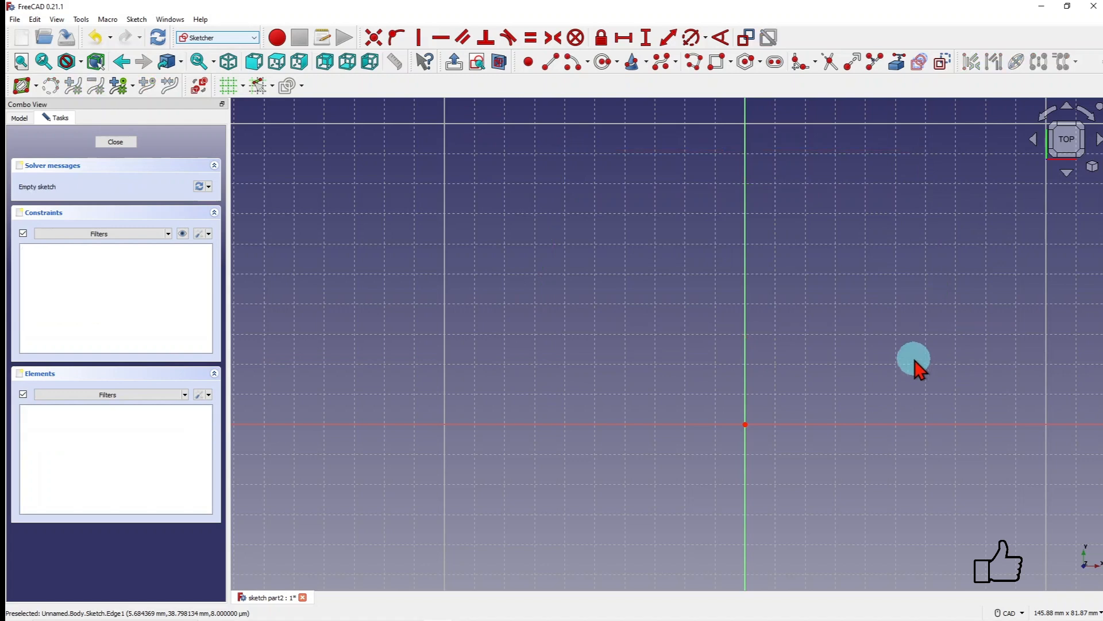
- Draw a corner-to-corner rectangle above the horizontal axis, in the quadrant where X and Y are positive, and leave the rectangle tool
{"action": "scroll", "coordinate": [507, 214], "scroll_direction": "down", "scroll_amount": 1}
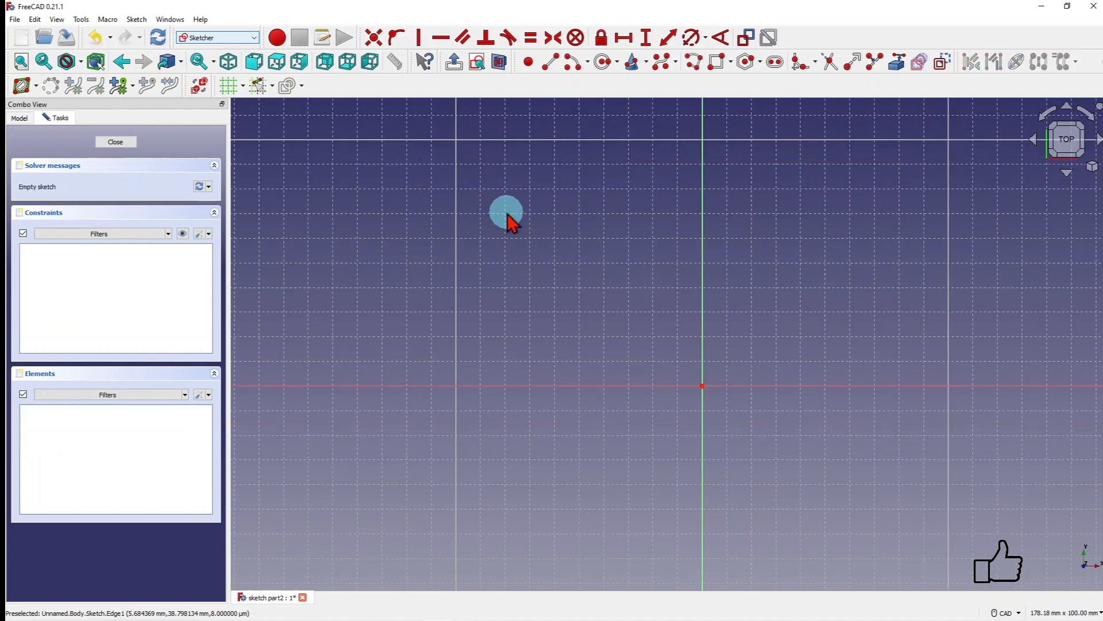
{"action": "left_click", "coordinate": [715, 66]}
{"action": "left_click", "coordinate": [751, 165]}
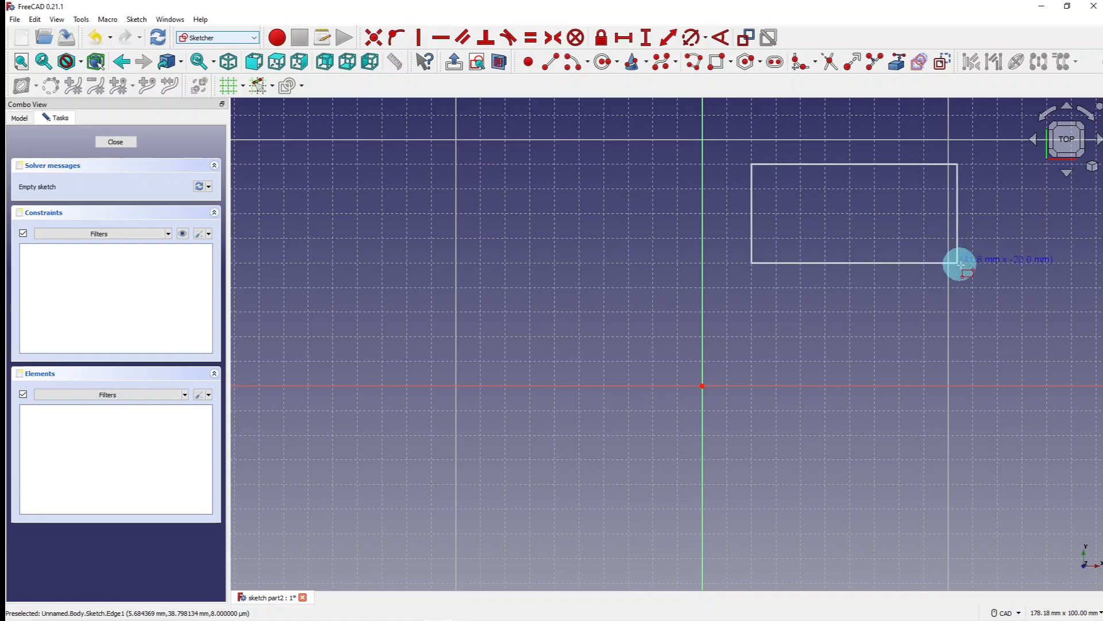
{"action": "left_click", "coordinate": [1021, 312]}
{"action": "scroll", "coordinate": [729, 236], "scroll_direction": "up", "scroll_amount": 1}
{"action": "scroll", "coordinate": [699, 240], "scroll_direction": "down", "scroll_amount": 1}
{"action": "scroll", "coordinate": [700, 240], "scroll_direction": "down", "scroll_amount": 1}
{"action": "scroll", "coordinate": [946, 132], "scroll_direction": "up", "scroll_amount": 1}
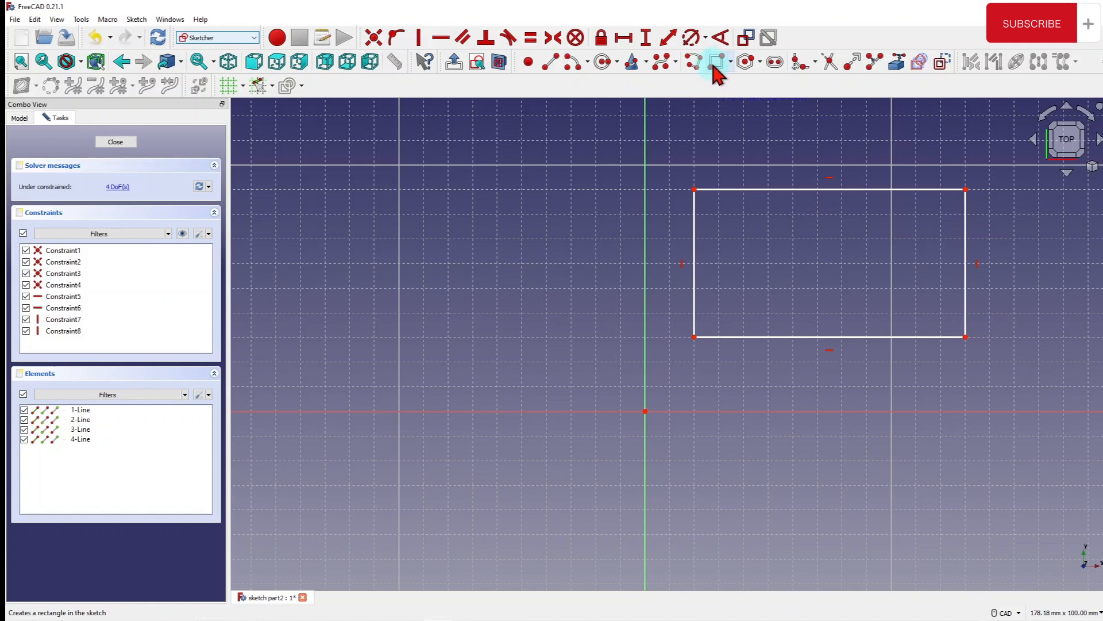
{"action": "right_click", "coordinate": [764, 160]}
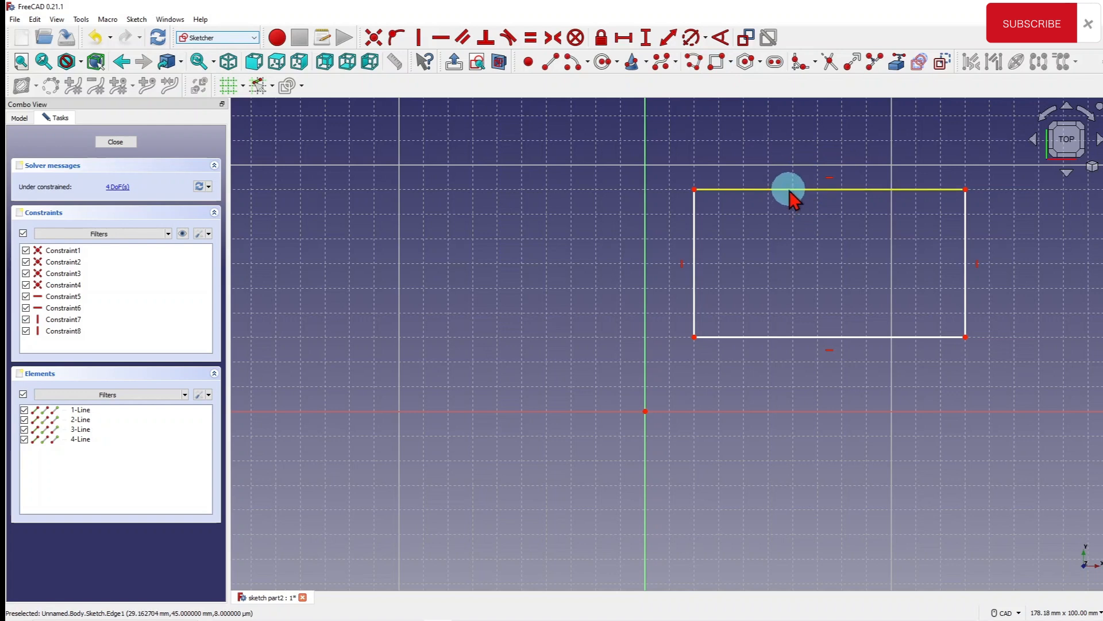
- Reposition the rectangle's top and right edges freehand to test its unconstrained size, leaving it about 50 mm wide
{"action": "left_click_drag", "start_coordinate": [789, 192], "coordinate": [826, 167]}
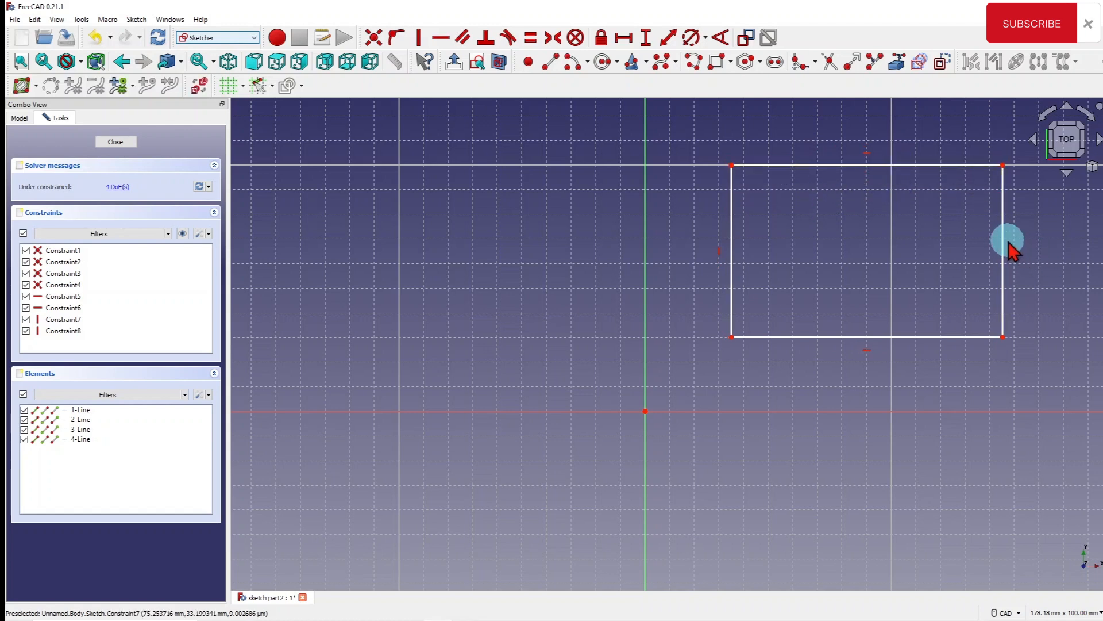
{"action": "left_click_drag", "start_coordinate": [1008, 239], "coordinate": [977, 245]}
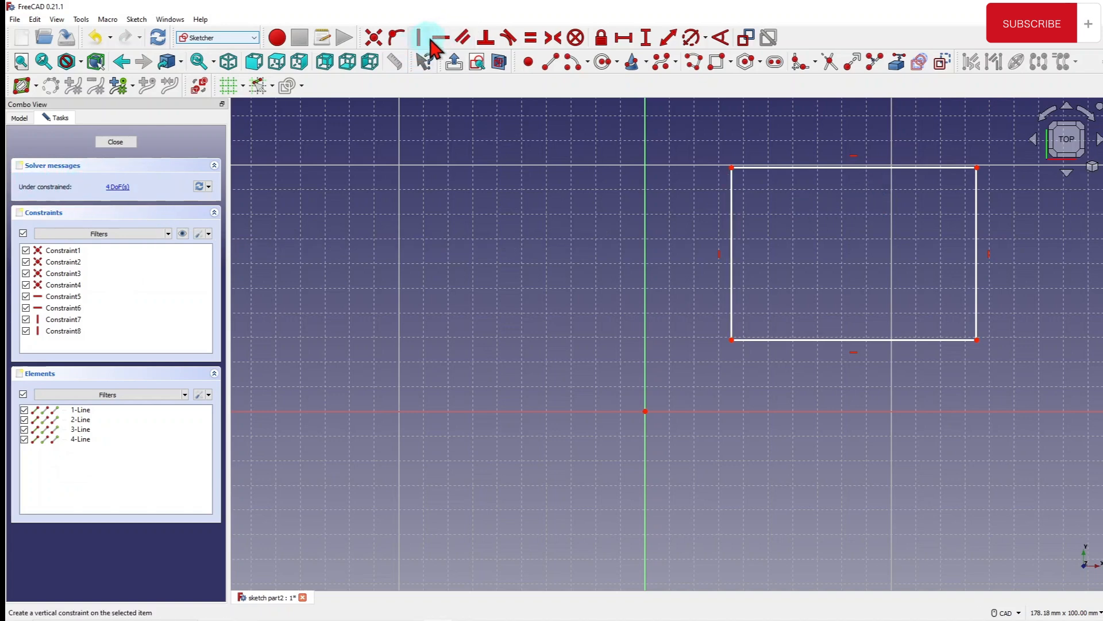
- Constrain the rectangle's top edge to a horizontal length of 50 mm and its right edge to a vertical length of 40 mm
{"action": "left_click", "coordinate": [625, 39]}
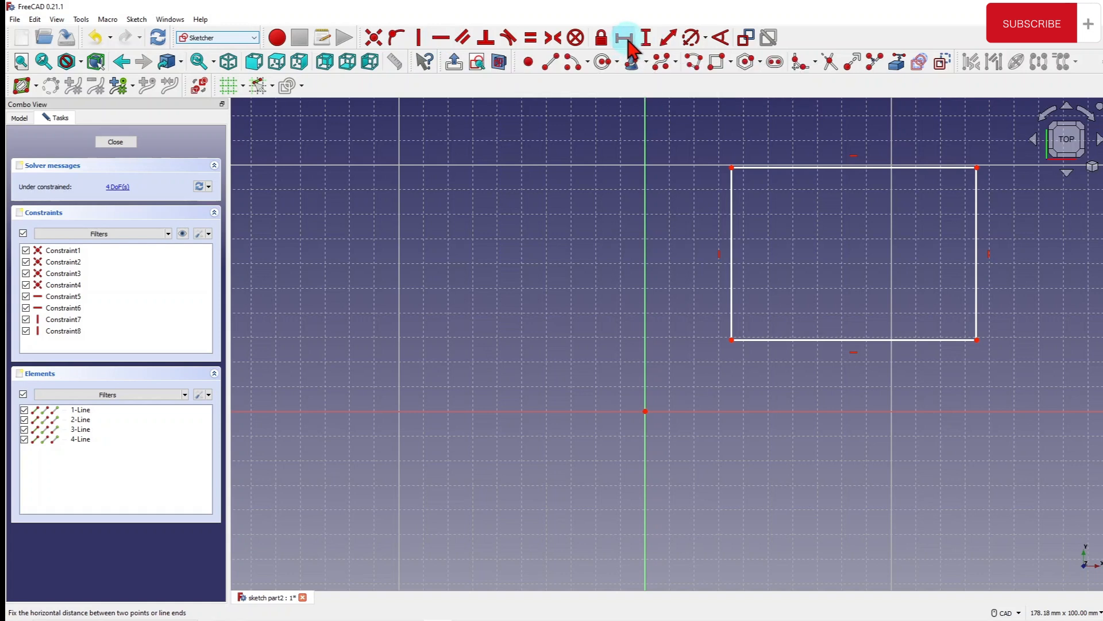
{"action": "left_click", "coordinate": [828, 166]}
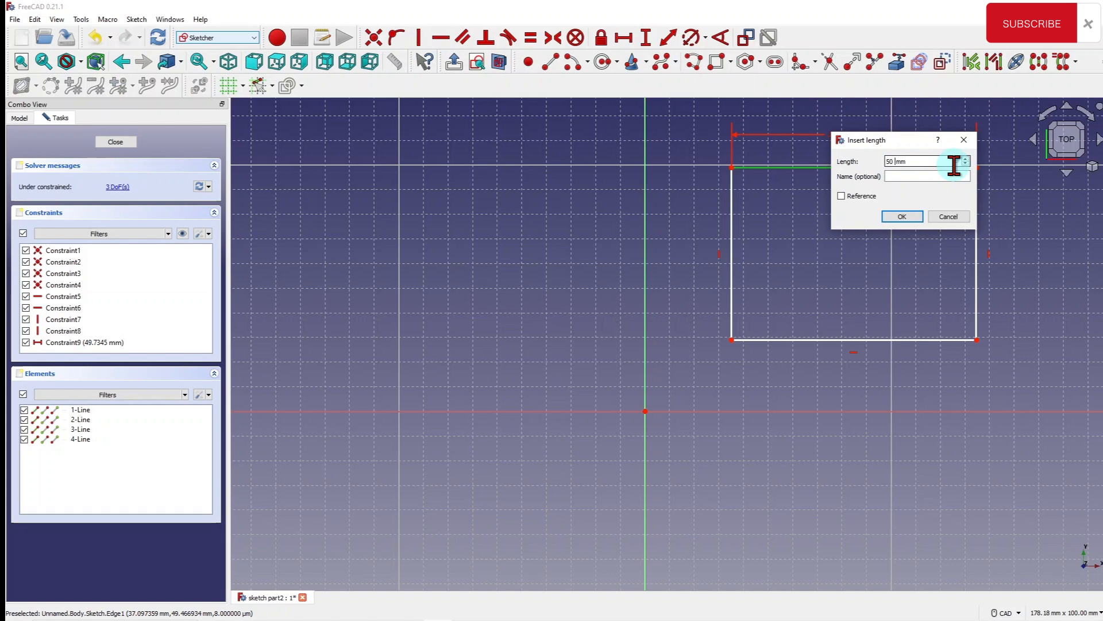
{"action": "key", "text": "Return"}
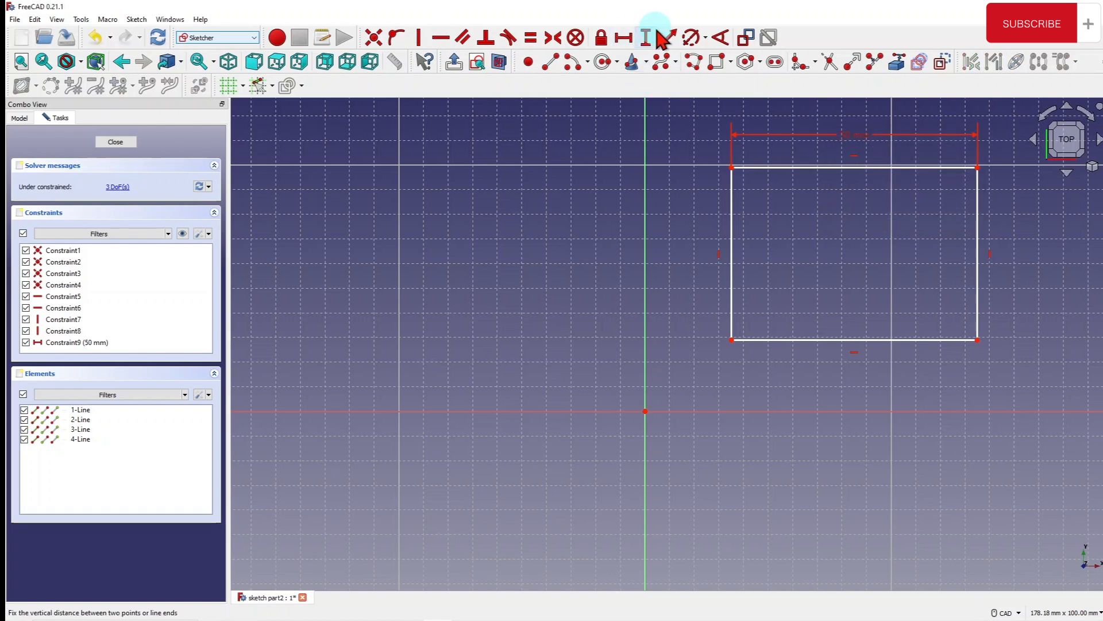
{"action": "left_click", "coordinate": [646, 39]}
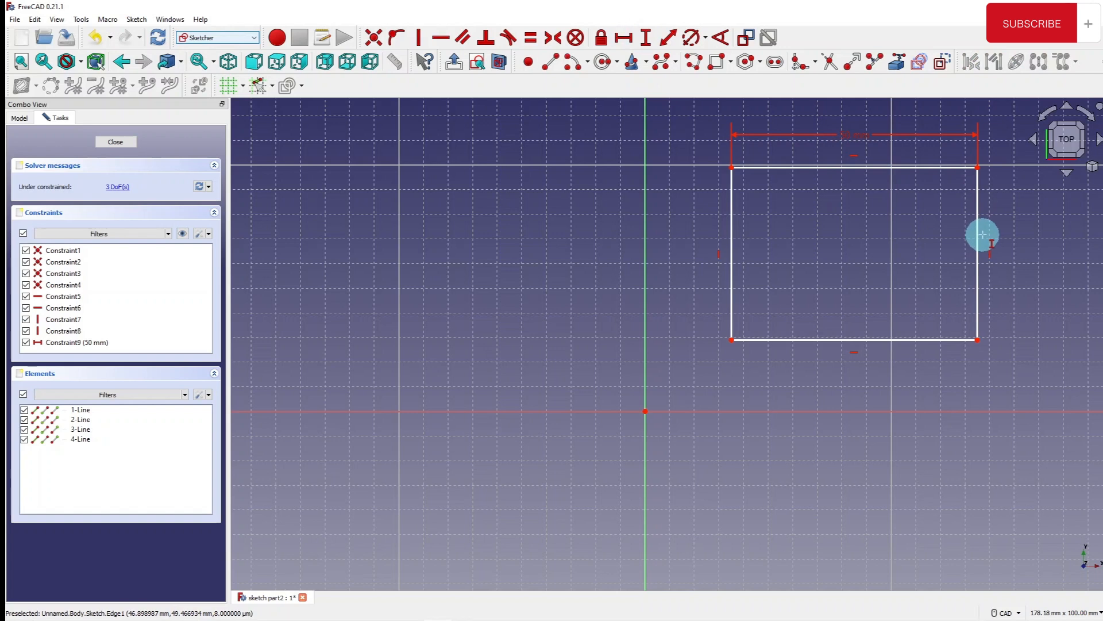
{"action": "left_click", "coordinate": [977, 230]}
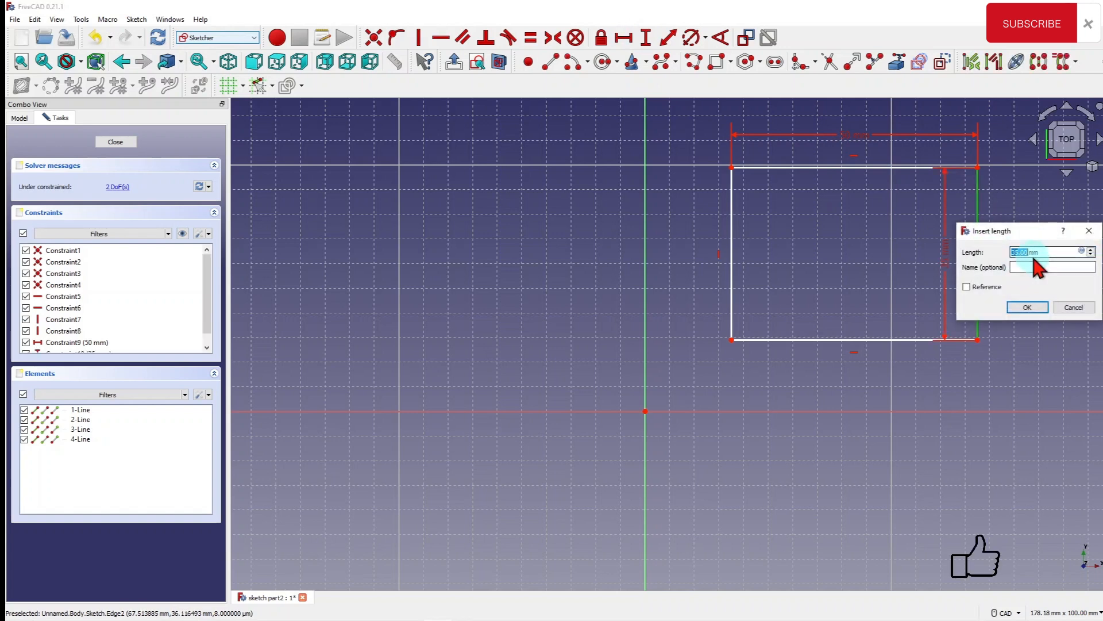
{"action": "key", "text": "Return"}
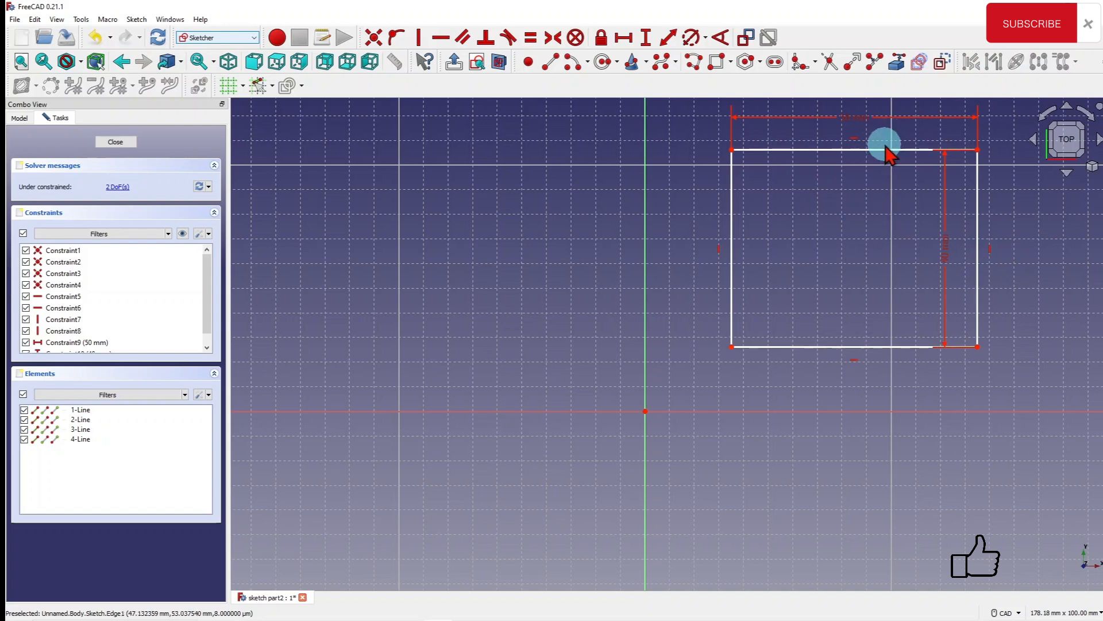
- Shift the dimensioned rectangle around freehand by its top and right edges to test its remaining freedom of position
{"action": "left_click_drag", "start_coordinate": [885, 152], "coordinate": [868, 173]}
{"action": "left_click_drag", "start_coordinate": [965, 243], "coordinate": [966, 253]}
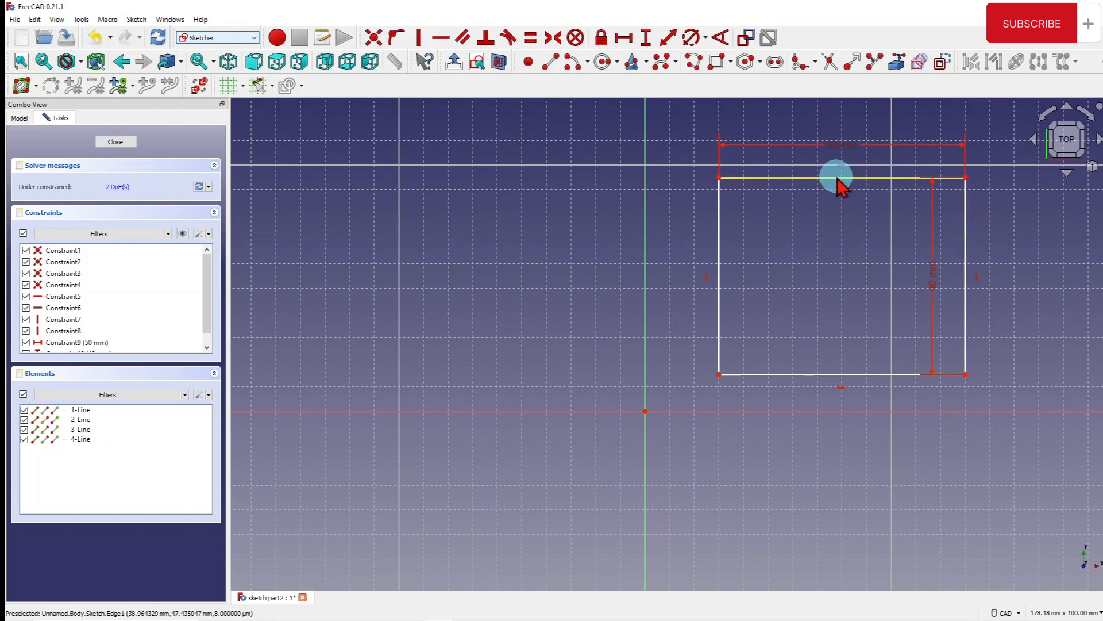
{"action": "mouse_move", "coordinate": [887, 178]}
{"action": "left_mouse_down"}
{"action": "mouse_move", "coordinate": [881, 186]}
{"action": "mouse_move", "coordinate": [890, 183]}
{"action": "left_mouse_up"}
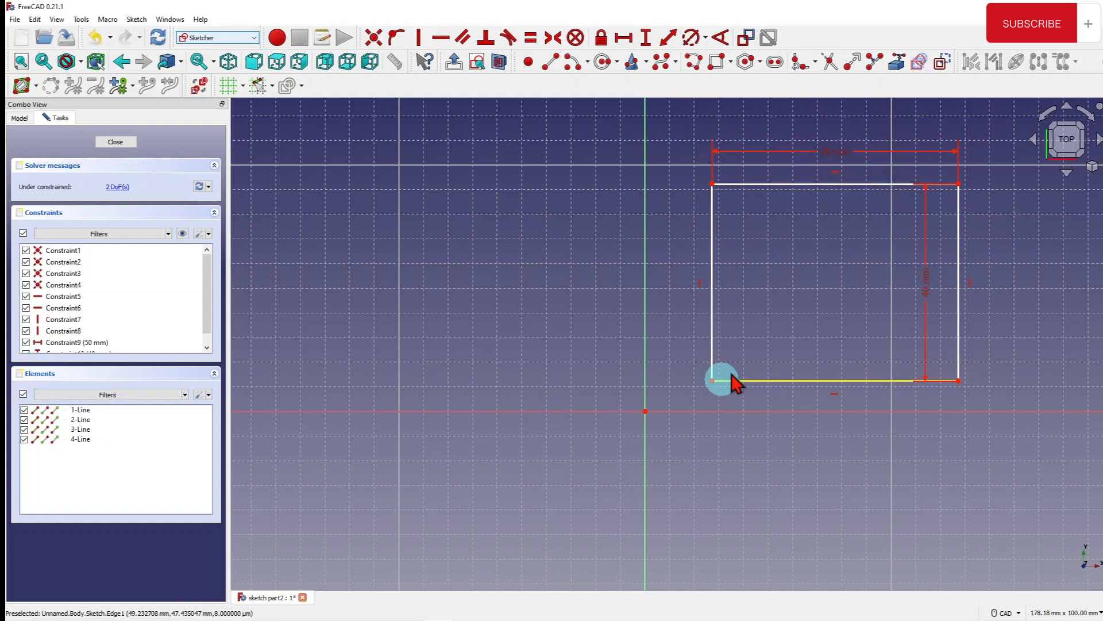
{"action": "left_click_drag", "start_coordinate": [805, 187], "coordinate": [800, 176]}
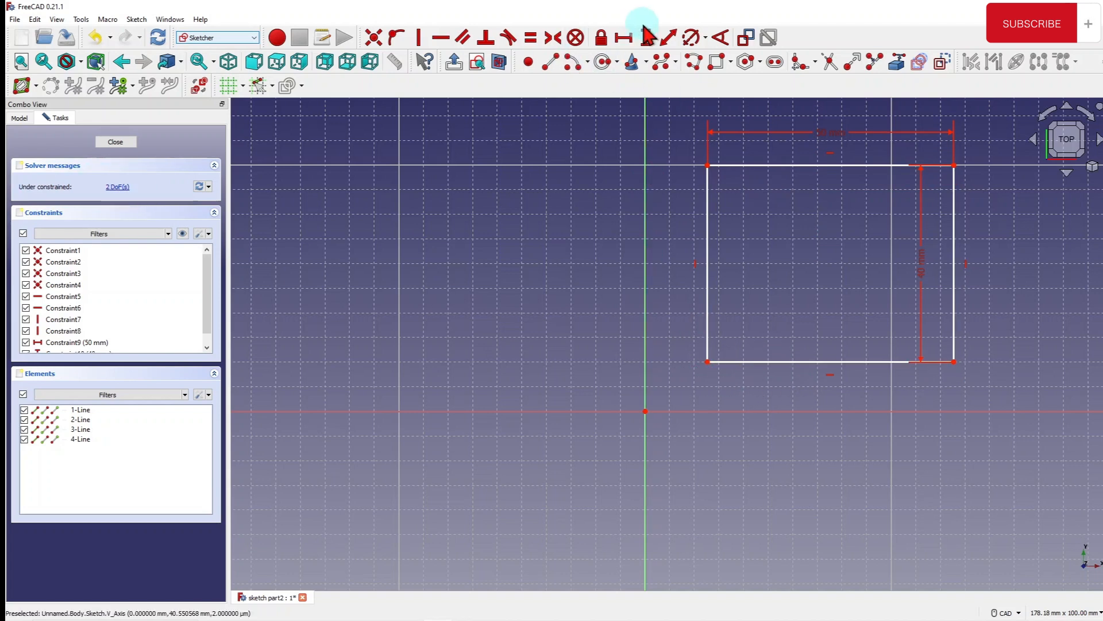
- Constrain the horizontal distance between the rectangle's lower-left corner and the origin to 15 mm
{"action": "left_click", "coordinate": [625, 38]}
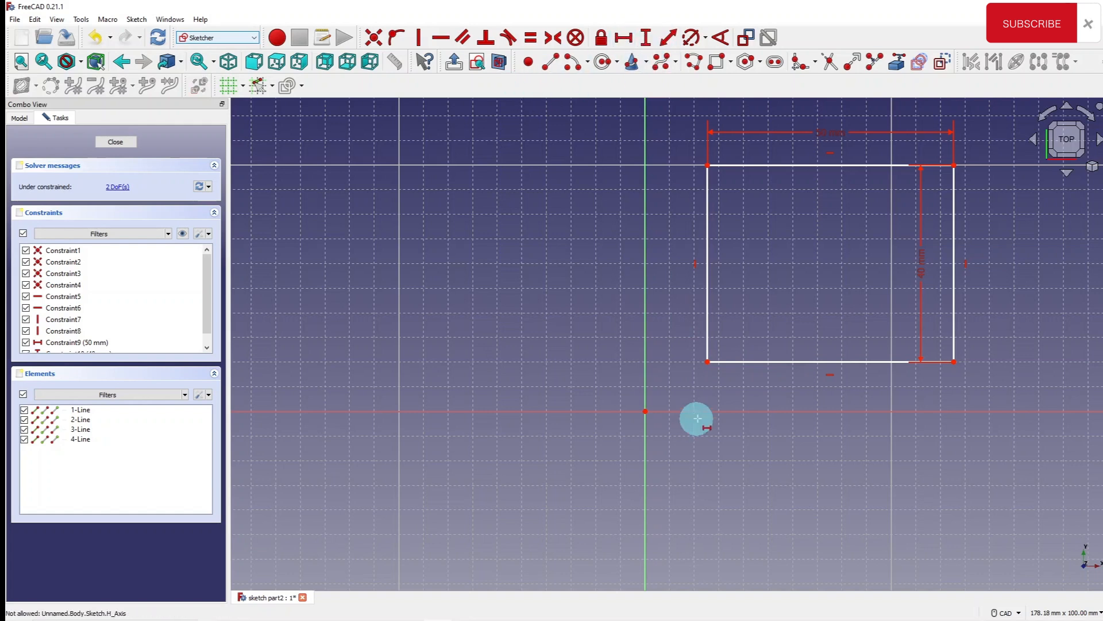
{"action": "left_click", "coordinate": [706, 362]}
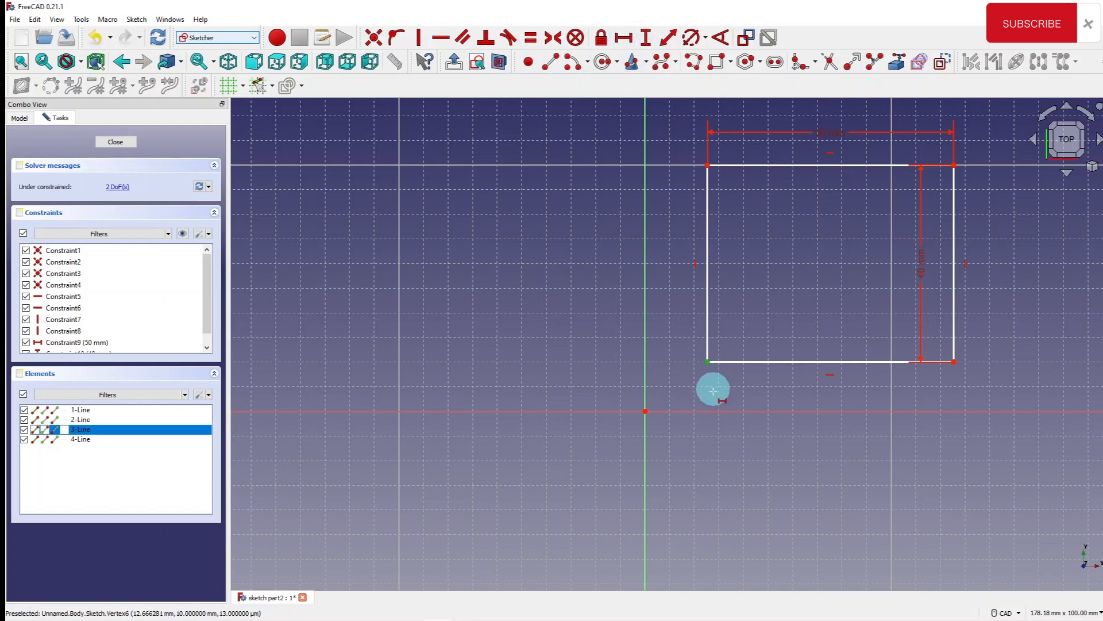
{"action": "left_click", "coordinate": [645, 410]}
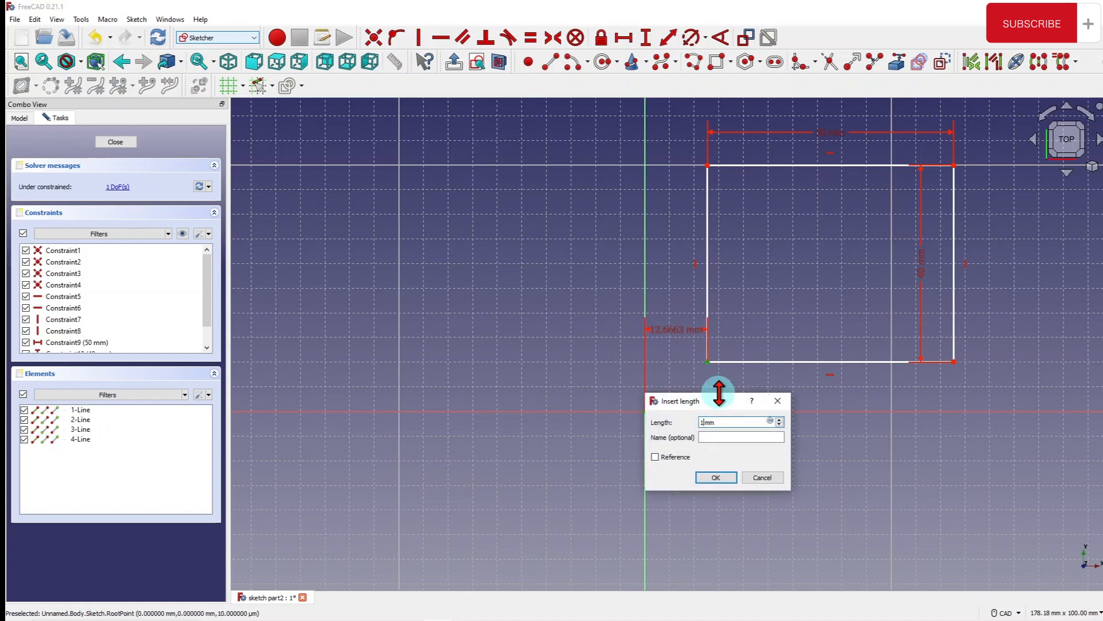
{"action": "key", "text": "Return"}
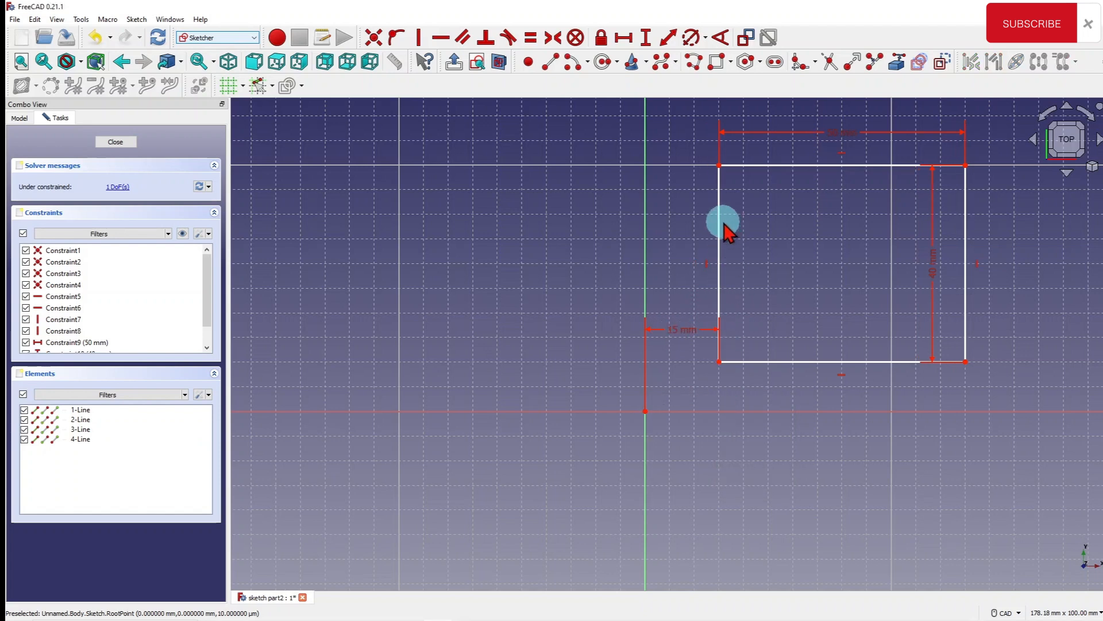
- Test the rectangle's remaining movement by its left edge, and constrain its lower-left corner to a vertical distance of 10 mm from the origin
{"action": "left_click_drag", "start_coordinate": [718, 218], "coordinate": [743, 168]}
{"action": "left_click_drag", "start_coordinate": [745, 208], "coordinate": [745, 230]}
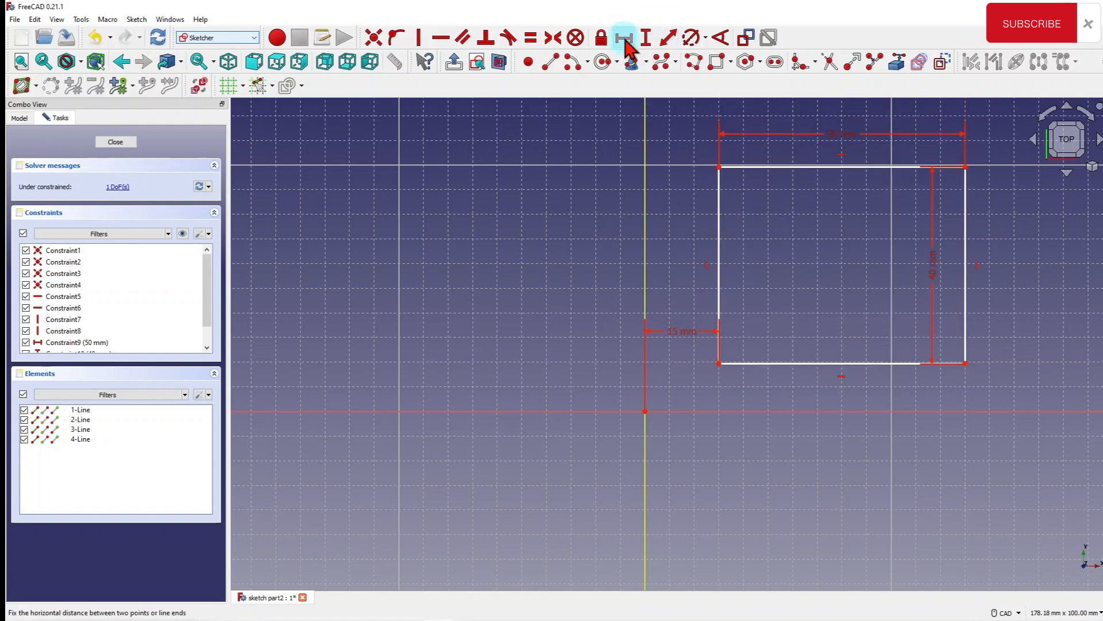
{"action": "left_click", "coordinate": [646, 38]}
{"action": "left_click", "coordinate": [719, 363]}
{"action": "left_click", "coordinate": [645, 410]}
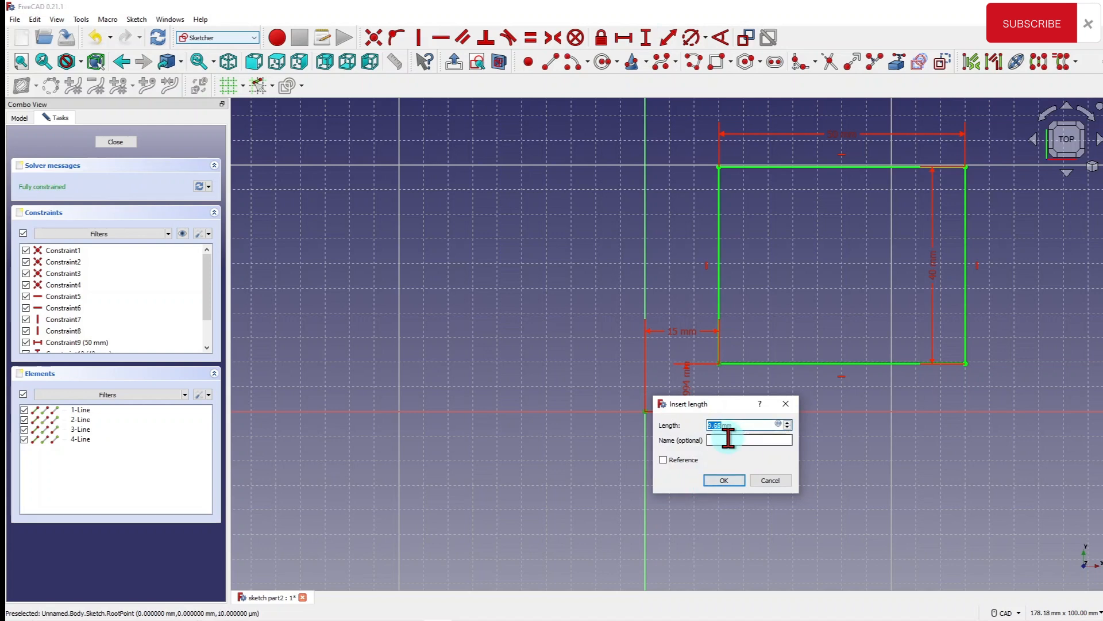
{"action": "type", "text": "10"}
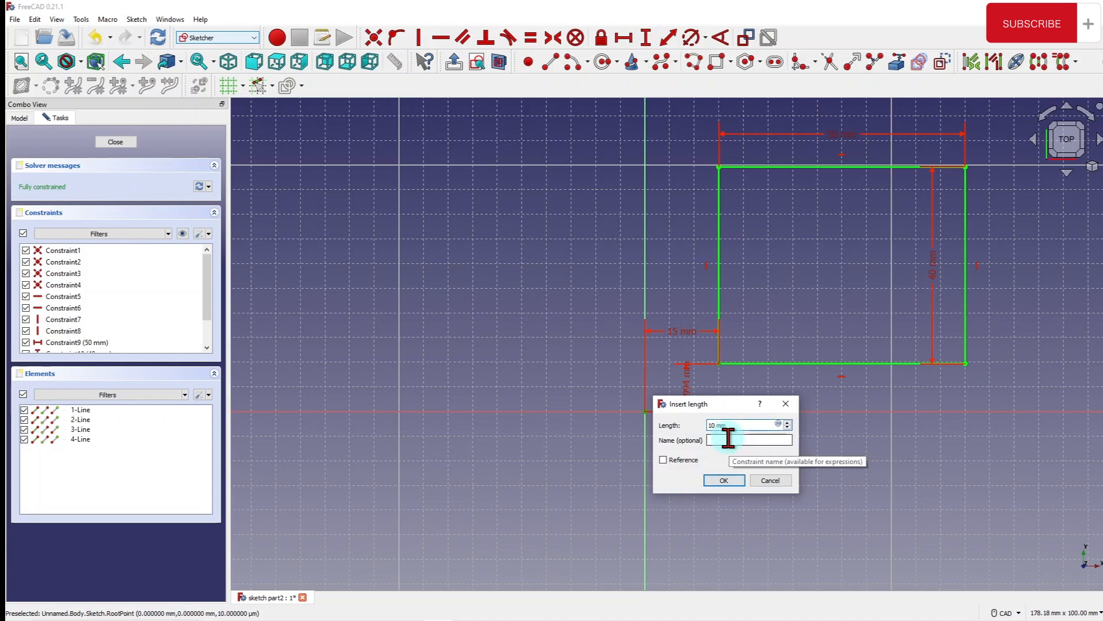
{"action": "left_click", "coordinate": [724, 481]}
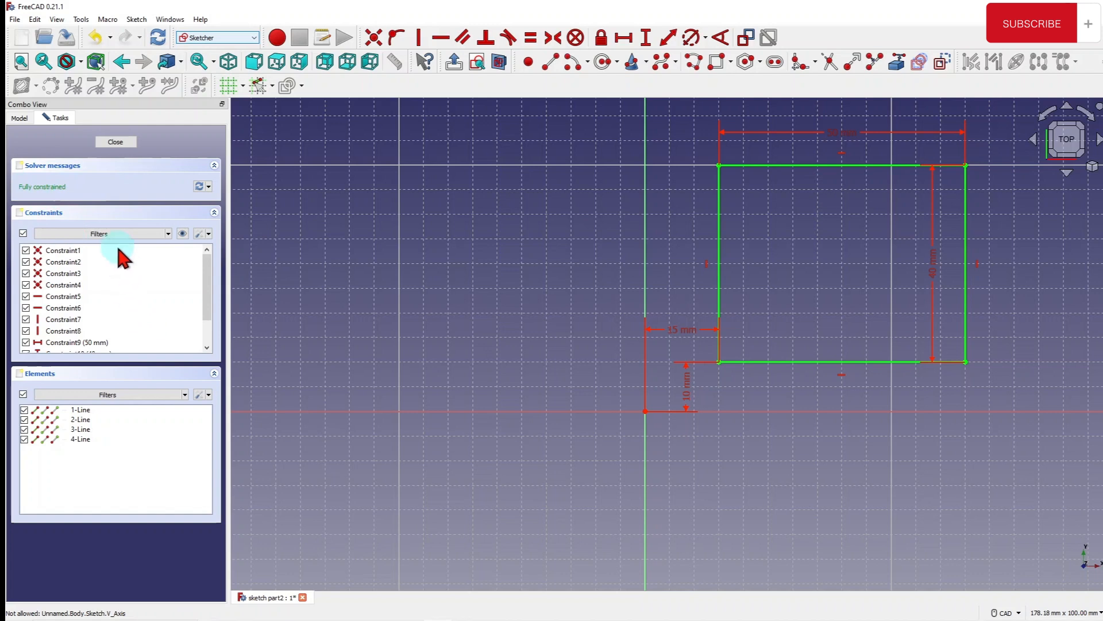
- Review the whole constraint list, from the coincident, horizontal and vertical constraints to the dimensional ones
{"action": "mouse_move", "coordinate": [209, 276]}
{"action": "left_mouse_down"}
{"action": "mouse_move", "coordinate": [212, 320]}
{"action": "mouse_move", "coordinate": [209, 258]}
{"action": "left_mouse_up"}
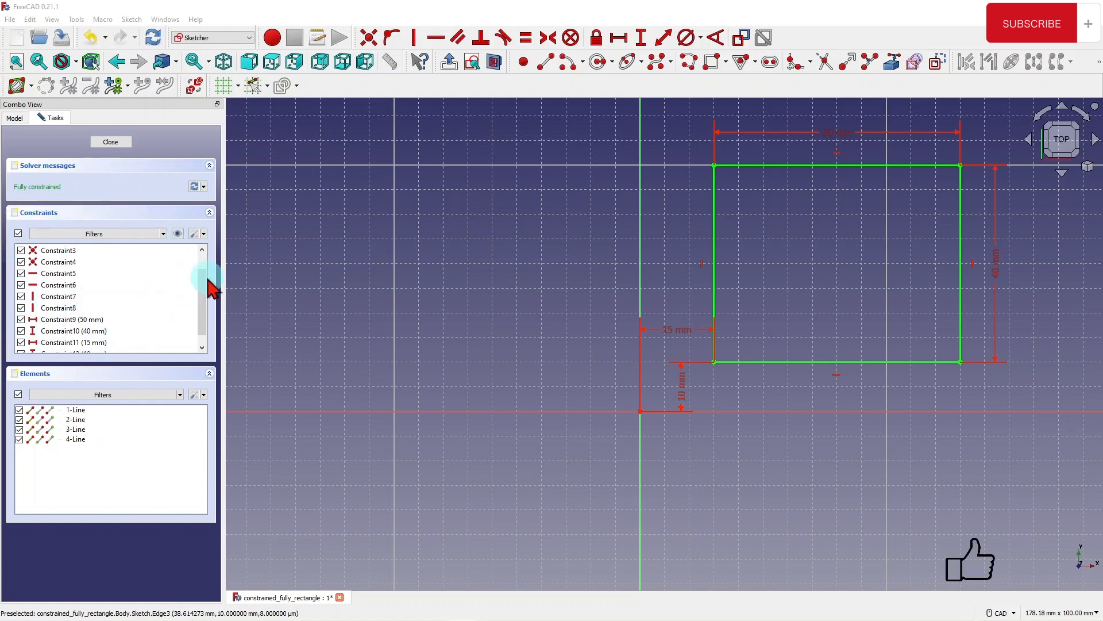
{"action": "mouse_move", "coordinate": [202, 277]}
{"action": "left_mouse_down"}
{"action": "mouse_move", "coordinate": [206, 254]}
{"action": "mouse_move", "coordinate": [210, 295]}
{"action": "mouse_move", "coordinate": [201, 261]}
{"action": "left_mouse_up"}
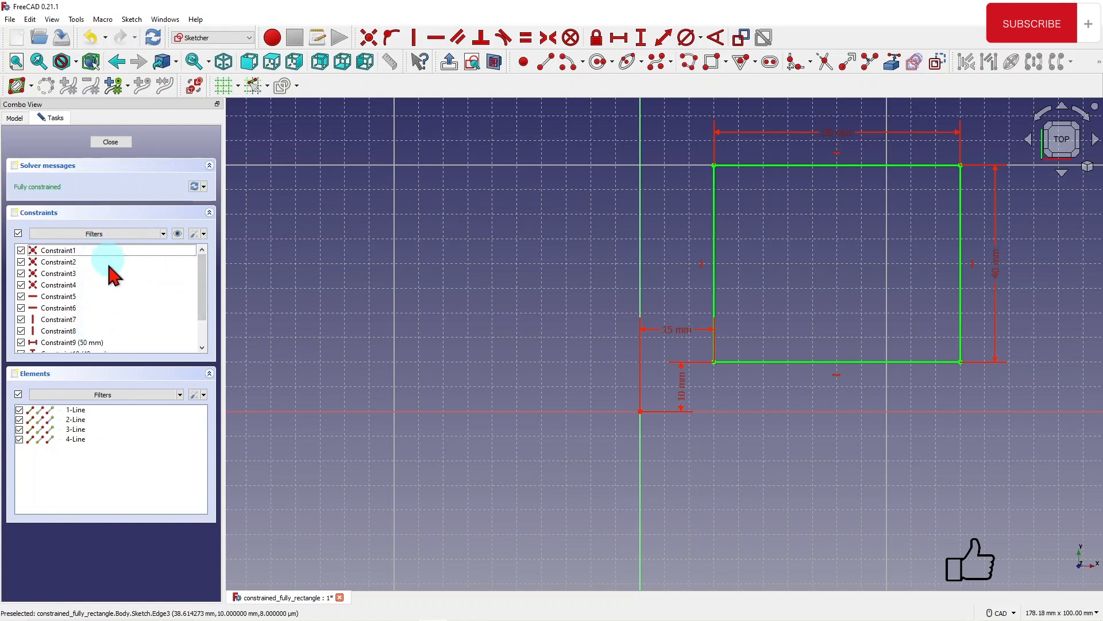
{"action": "mouse_move", "coordinate": [198, 270]}
{"action": "left_mouse_down"}
{"action": "mouse_move", "coordinate": [198, 300]}
{"action": "mouse_move", "coordinate": [197, 258]}
{"action": "left_mouse_up"}
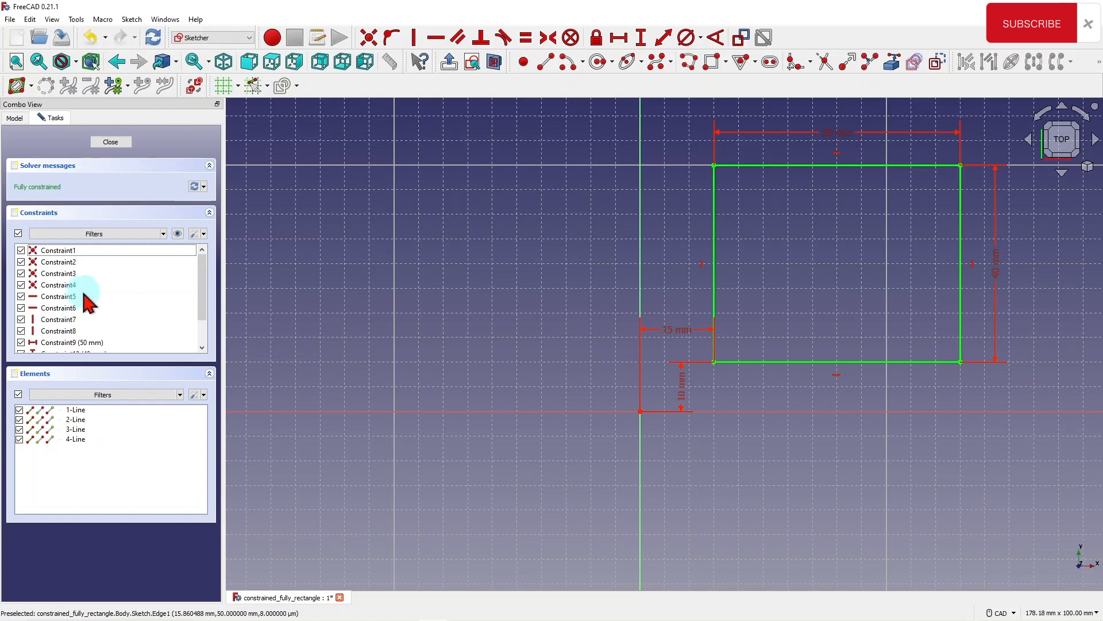
{"action": "left_click_drag", "start_coordinate": [199, 259], "coordinate": [201, 271]}
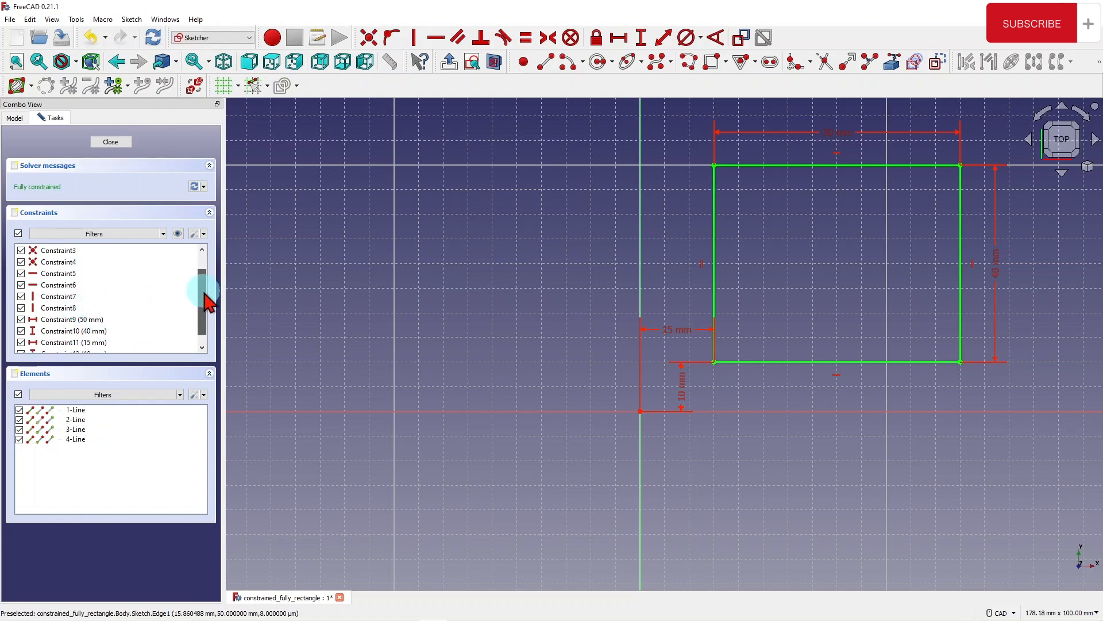
{"action": "scroll", "coordinate": [131, 309], "scroll_direction": "down", "scroll_amount": 1}
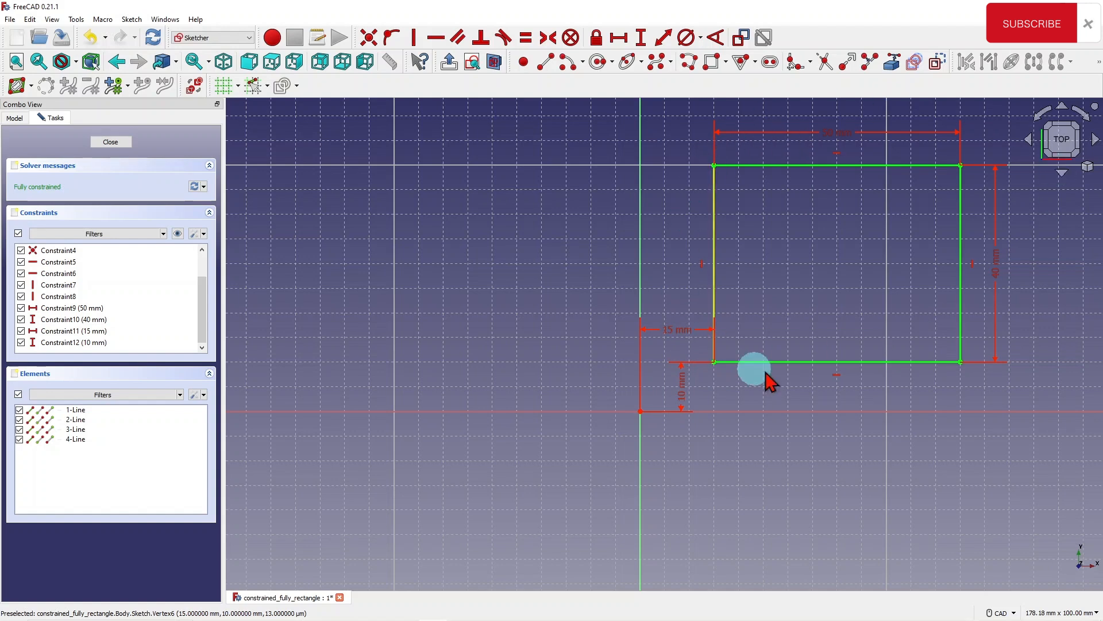
{"action": "left_click_drag", "start_coordinate": [201, 297], "coordinate": [203, 322]}
{"action": "left_click_drag", "start_coordinate": [204, 276], "coordinate": [204, 253]}
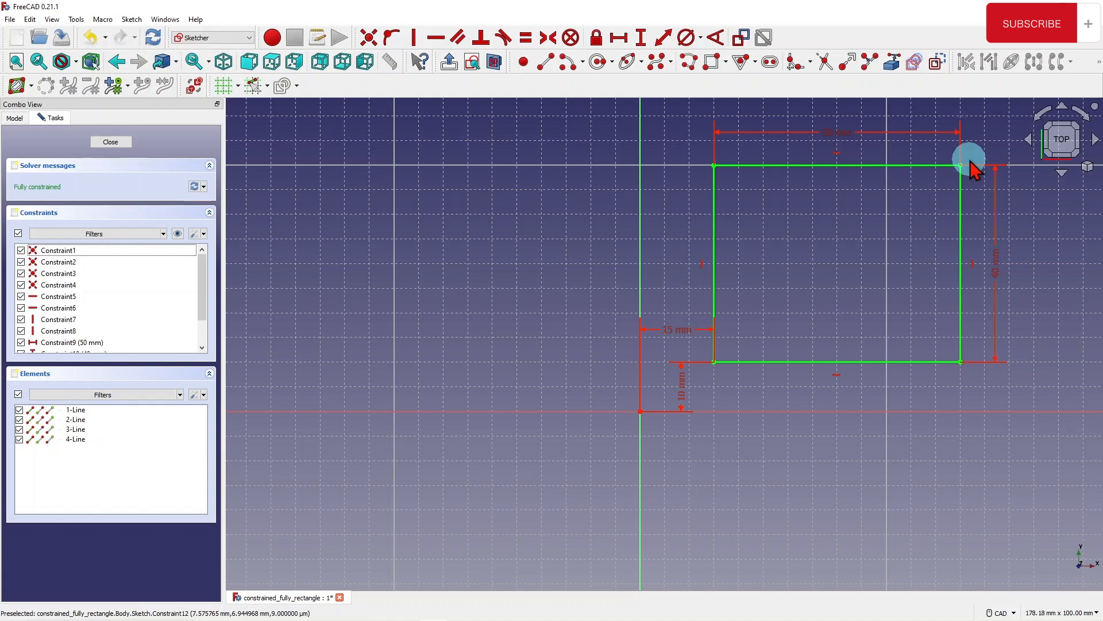
- Delete the rectangle's 50 mm horizontal dimension and its 40 mm vertical dimension
{"action": "left_click", "coordinate": [837, 138]}
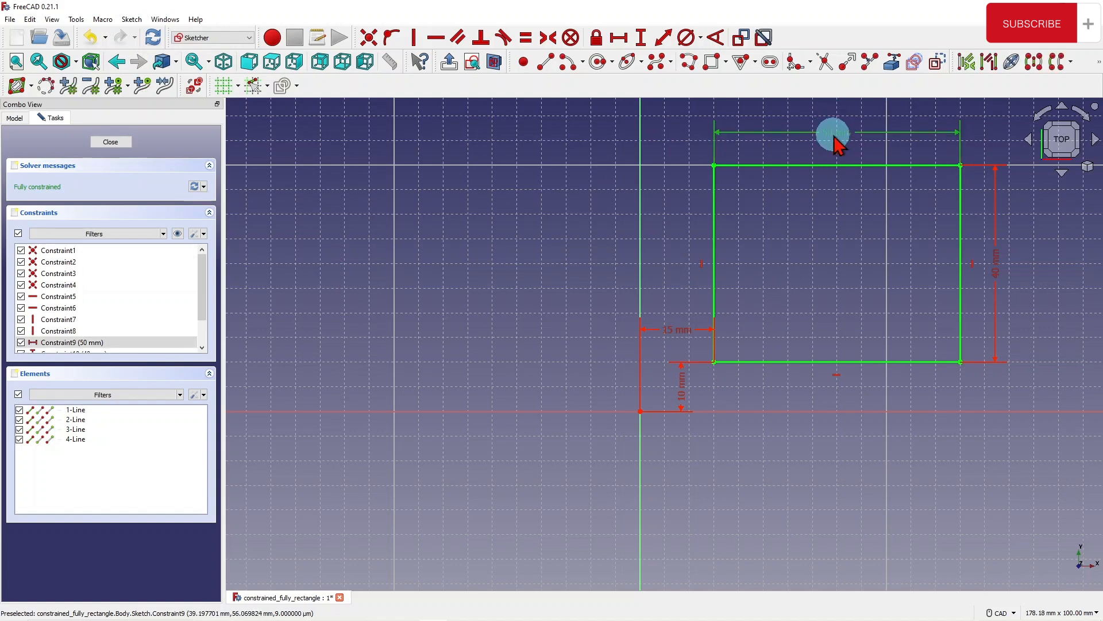
{"action": "key", "text": "Delete"}
{"action": "left_click", "coordinate": [998, 270]}
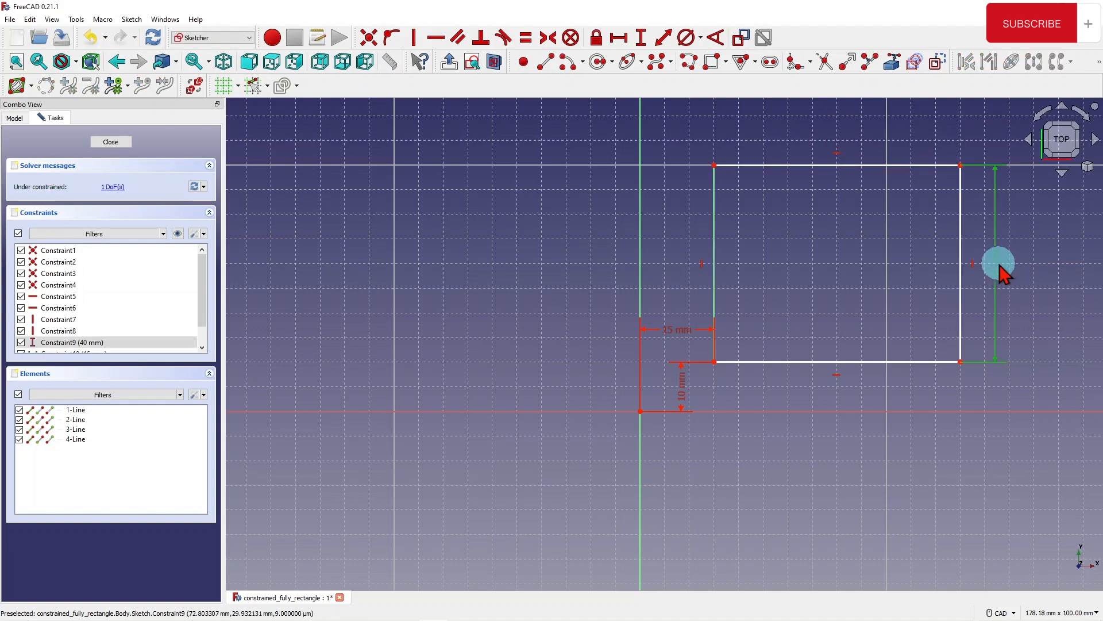
{"action": "key", "text": "Delete"}
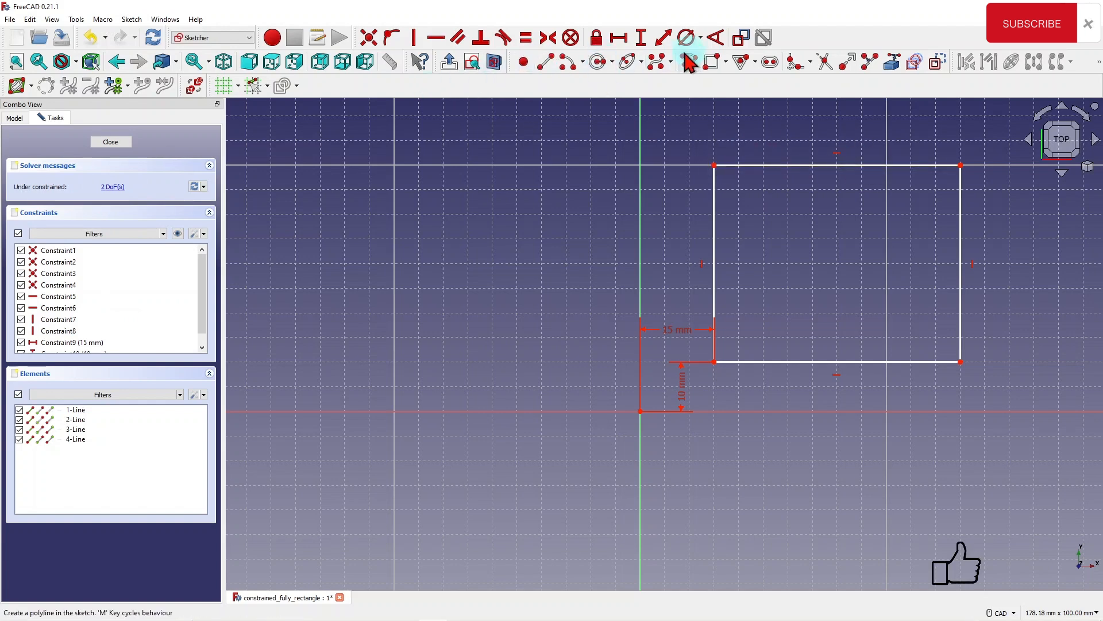
- Add a 50 mm horizontal dimension to the rectangle's top edge and a 40 mm vertical dimension to its right edge
{"action": "left_click", "coordinate": [619, 37]}
{"action": "left_click", "coordinate": [857, 165]}
{"action": "left_click", "coordinate": [924, 213]}
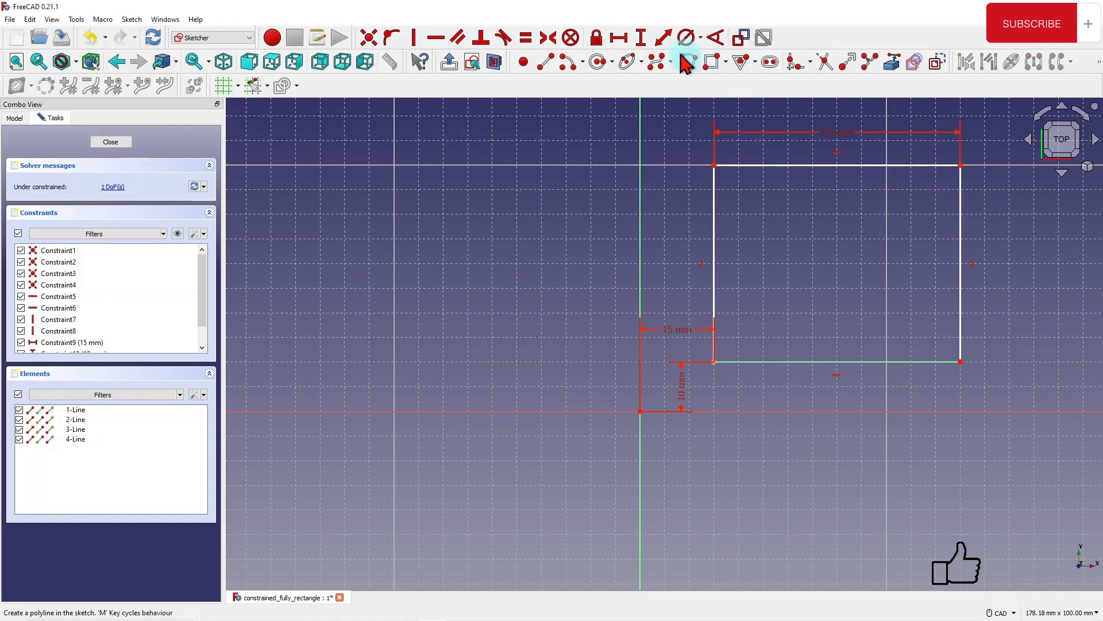
{"action": "left_click", "coordinate": [641, 37]}
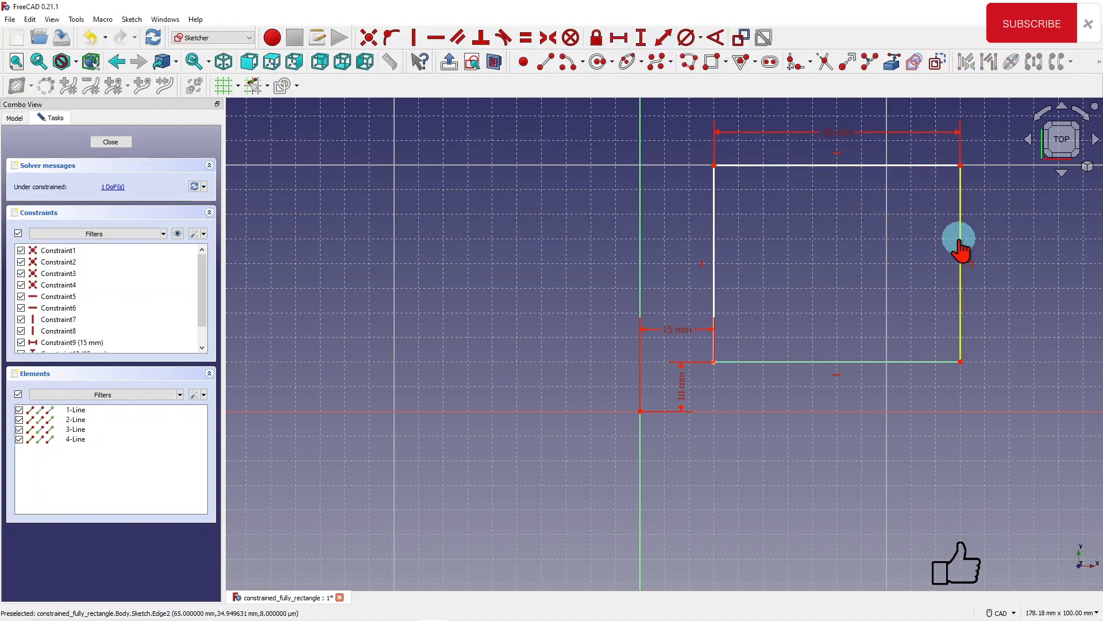
{"action": "left_click", "coordinate": [960, 244]}
{"action": "left_click", "coordinate": [1022, 306]}
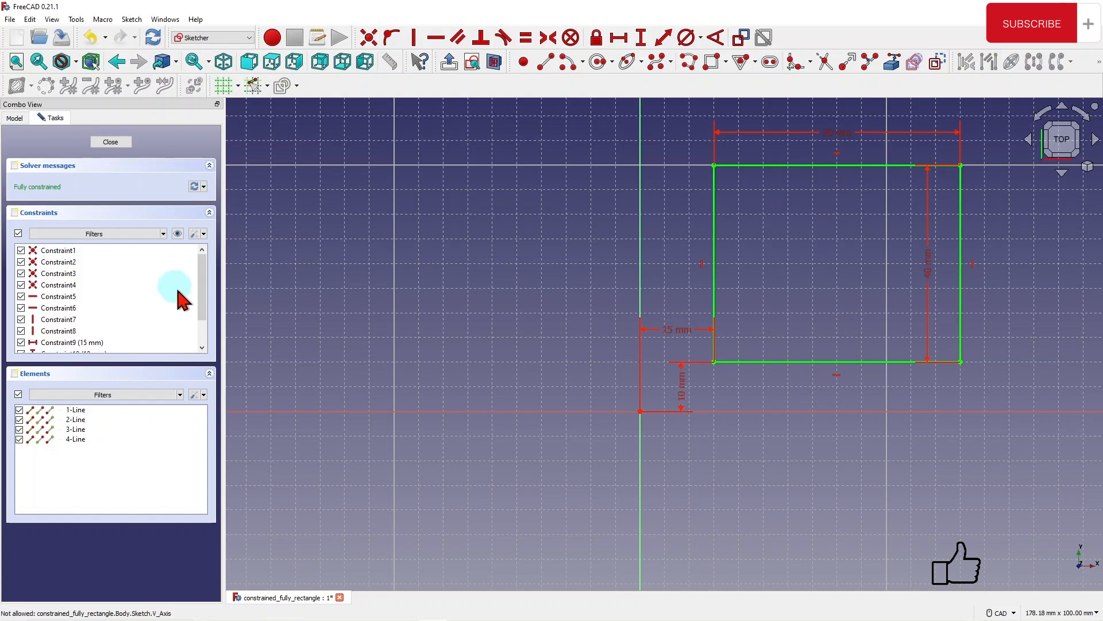
- Check the constraint list, close and reopen the sketch, and select the constraints associated with the rectangle's left edge
{"action": "left_click_drag", "start_coordinate": [205, 273], "coordinate": [206, 251]}
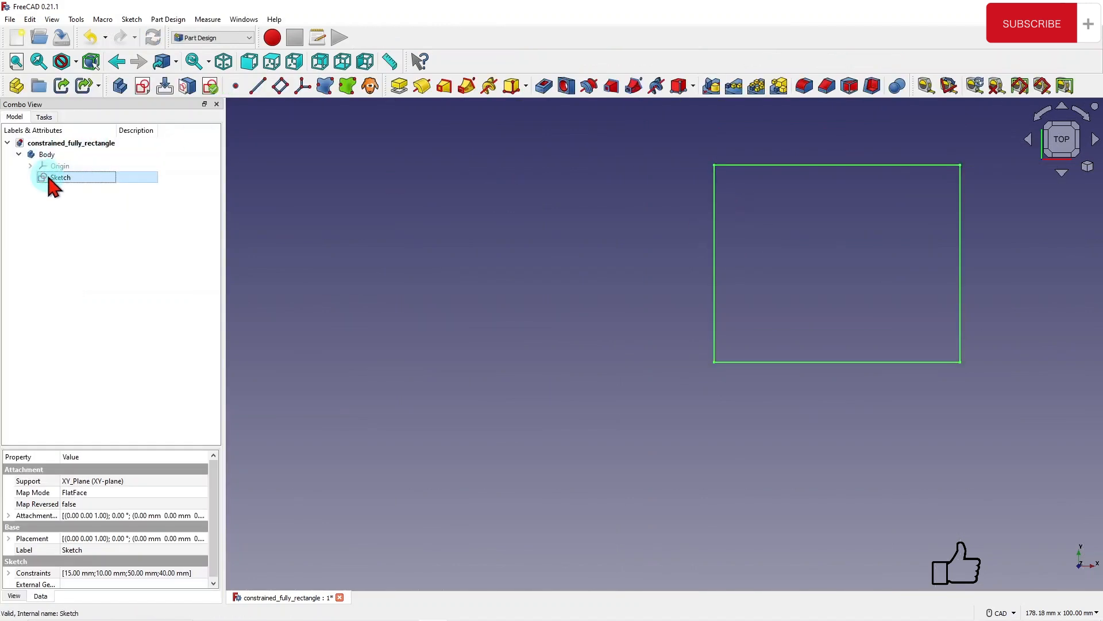
{"action": "double_click", "coordinate": [48, 178]}
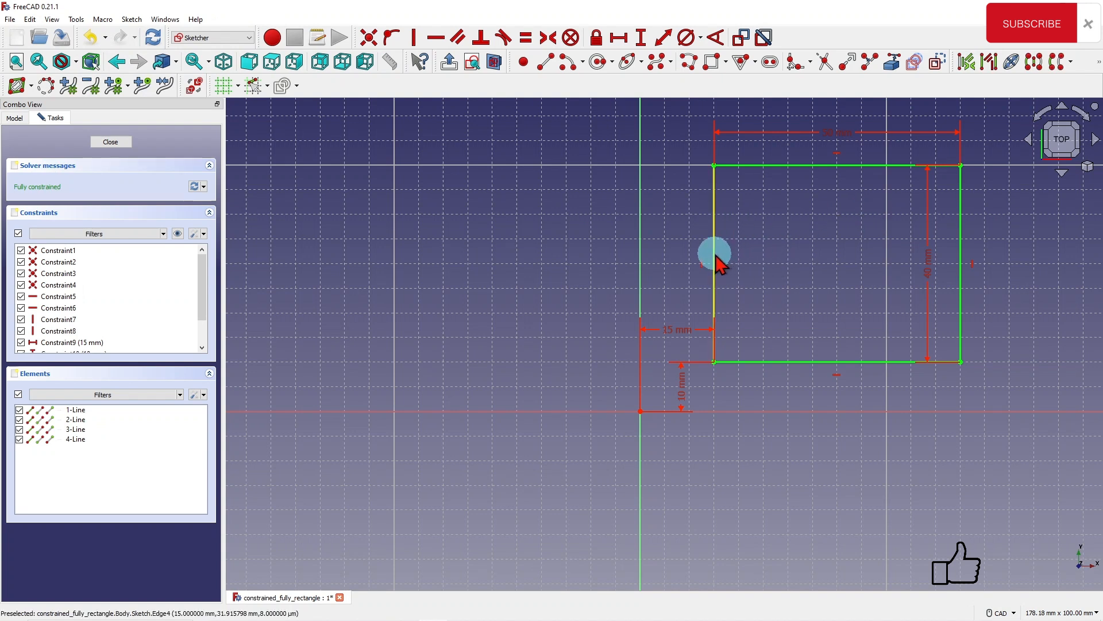
{"action": "left_click", "coordinate": [714, 252]}
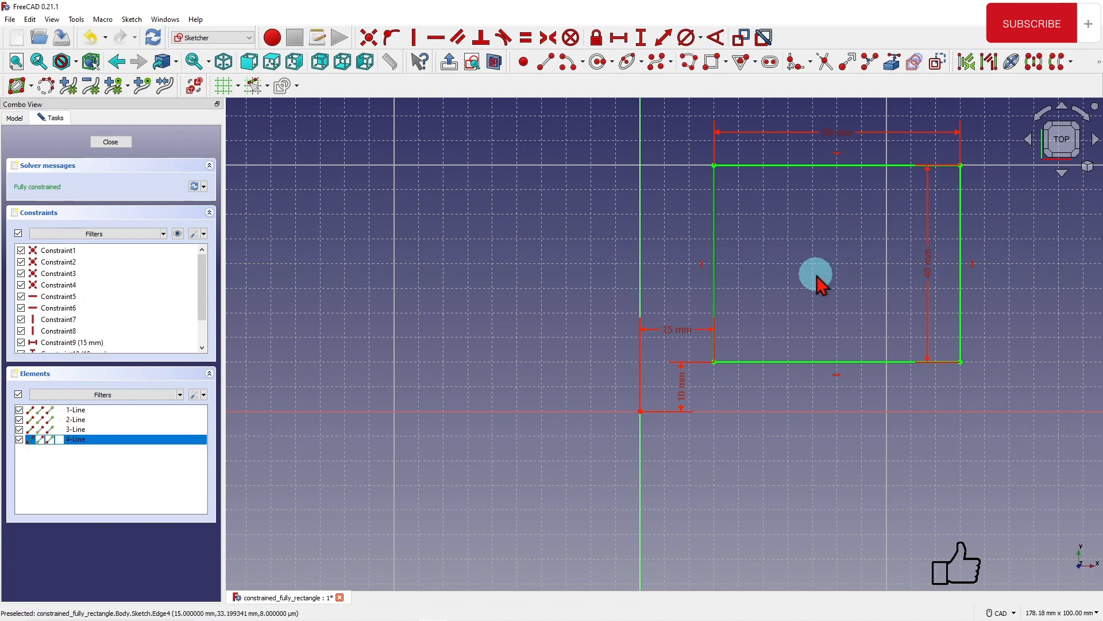
{"action": "left_click", "coordinate": [963, 60]}
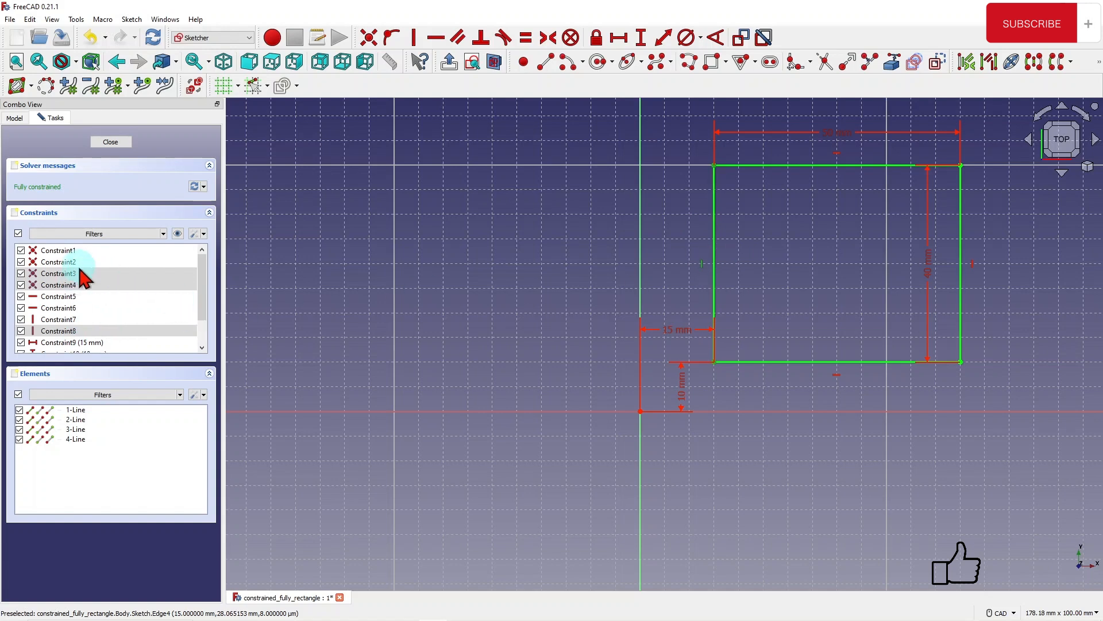
- Select the geometry associated with the rectangle's 50 mm horizontal dimension and with its 10 mm vertical offset from the origin
{"action": "left_click", "coordinate": [715, 367]}
{"action": "mouse_move", "coordinate": [716, 363]}
{"action": "left_mouse_down"}
{"action": "mouse_move", "coordinate": [726, 195]}
{"action": "mouse_move", "coordinate": [714, 163]}
{"action": "mouse_move", "coordinate": [718, 378]}
{"action": "left_mouse_up"}
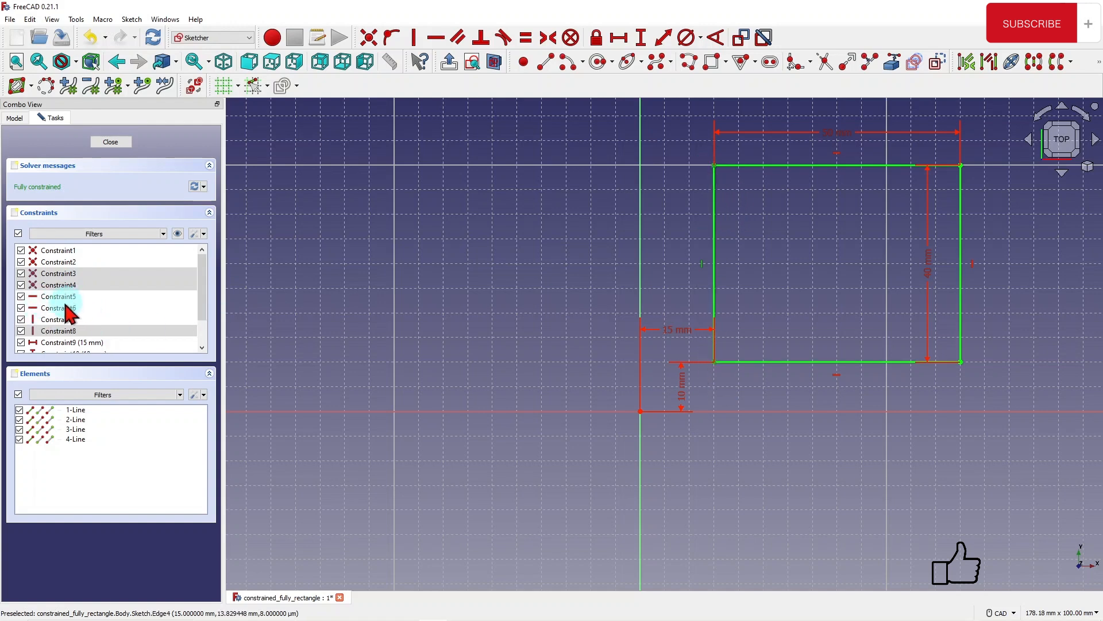
{"action": "left_click_drag", "start_coordinate": [206, 289], "coordinate": [207, 261]}
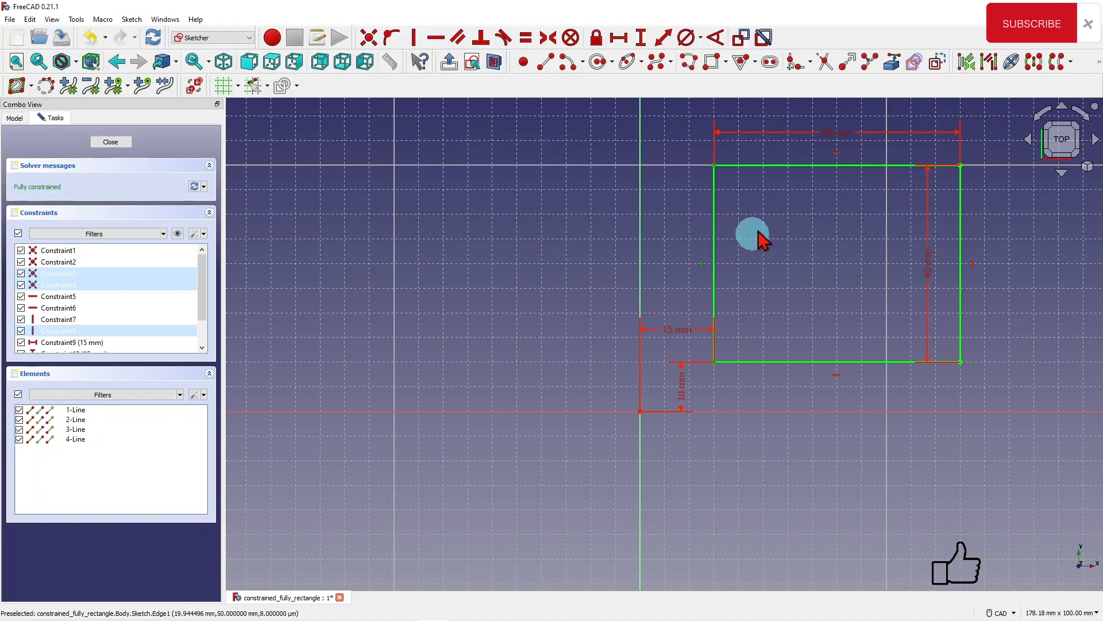
{"action": "left_click", "coordinate": [856, 150]}
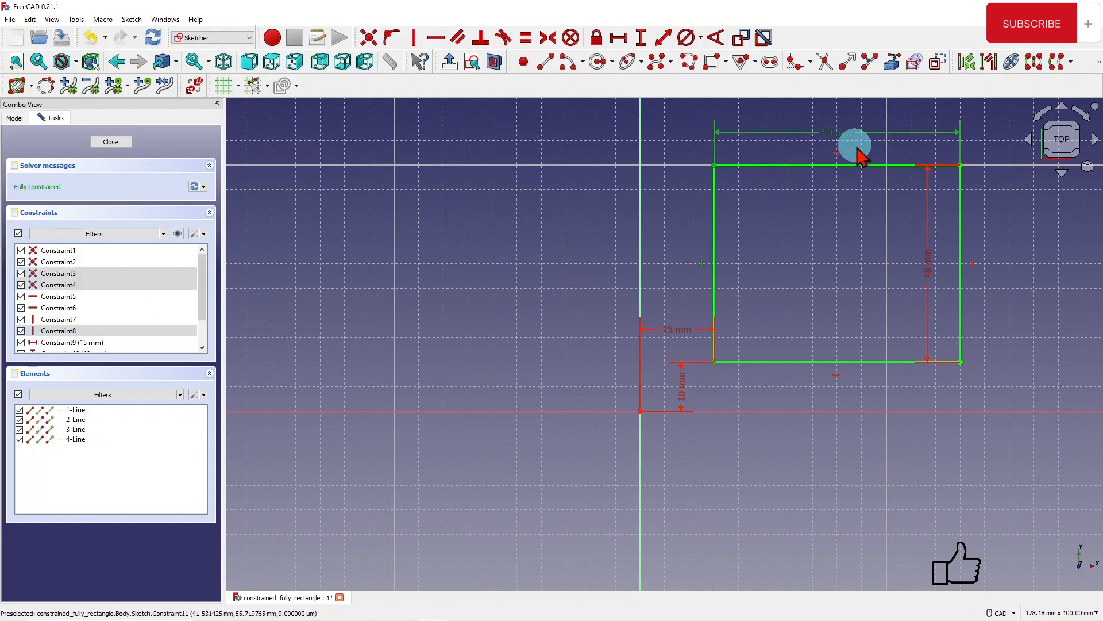
{"action": "left_click", "coordinate": [995, 63]}
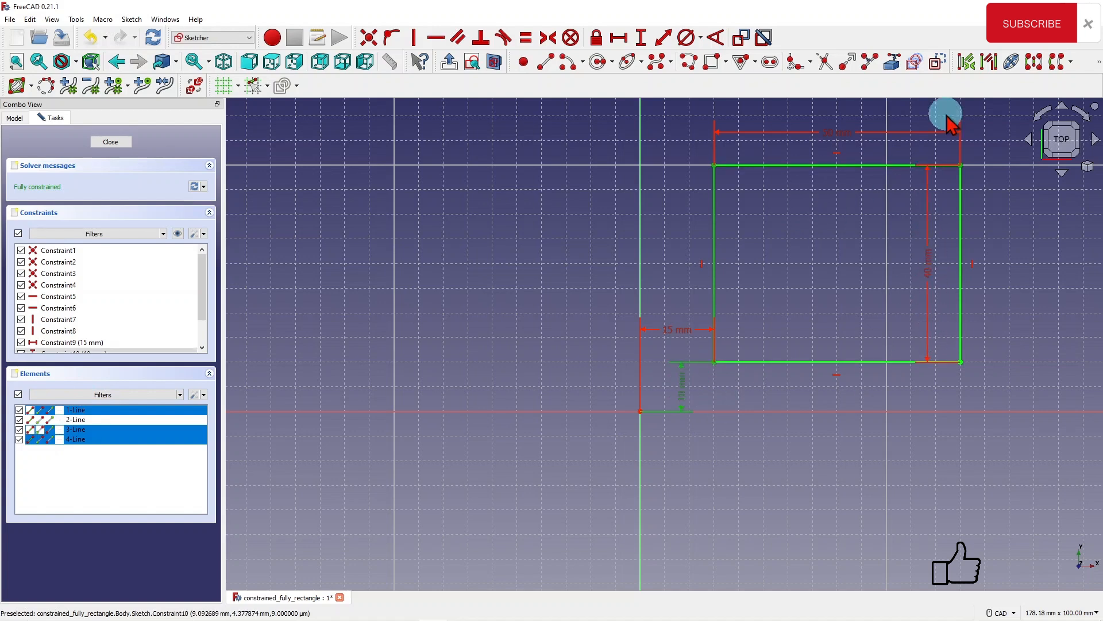
{"action": "left_click", "coordinate": [989, 62]}
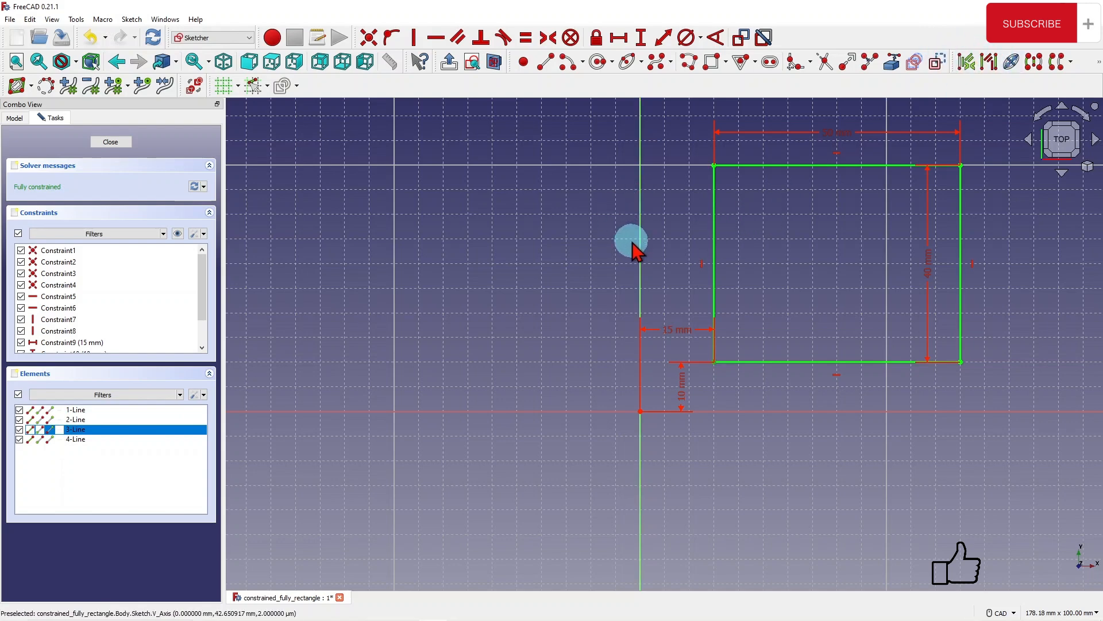
- Draw a second rectangle, about 67 mm wide and 17 mm high, above the 50 by 40 mm rectangle
{"action": "scroll", "coordinate": [633, 242], "scroll_direction": "down", "scroll_amount": 1}
{"action": "scroll", "coordinate": [633, 242], "scroll_direction": "up", "scroll_amount": 1}
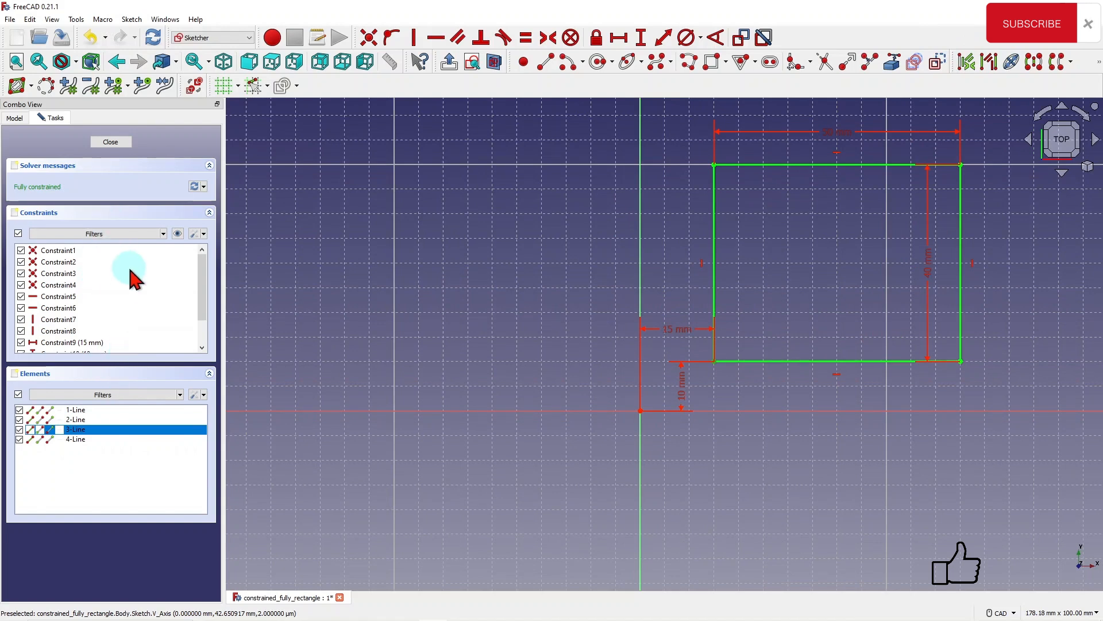
{"action": "scroll", "coordinate": [765, 231], "scroll_direction": "down", "scroll_amount": 3}
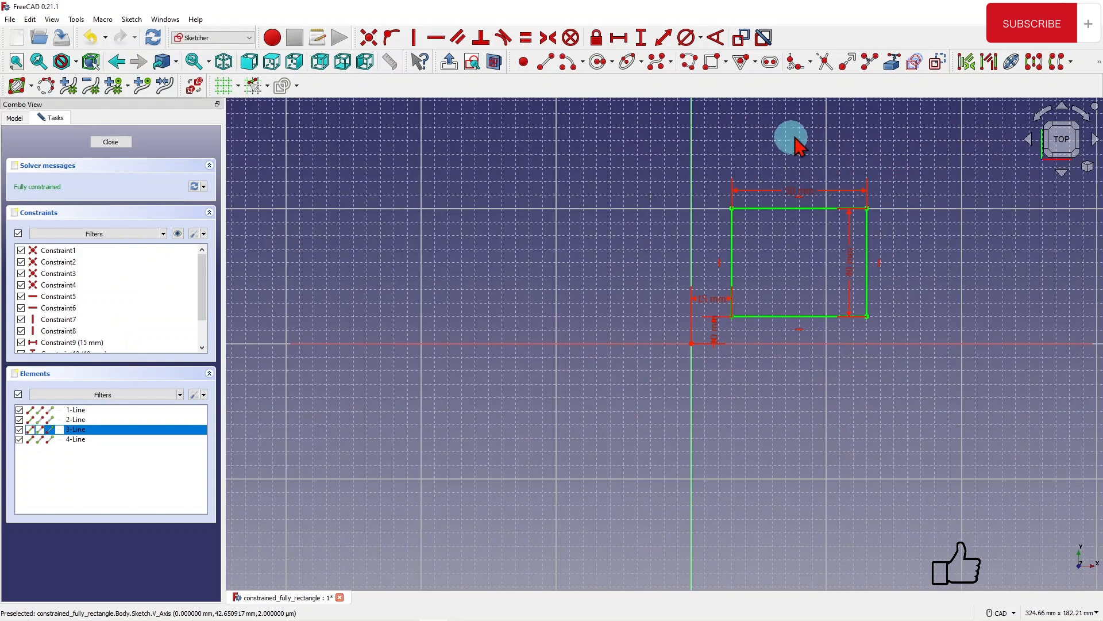
{"action": "scroll", "coordinate": [812, 141], "scroll_direction": "up", "scroll_amount": 2}
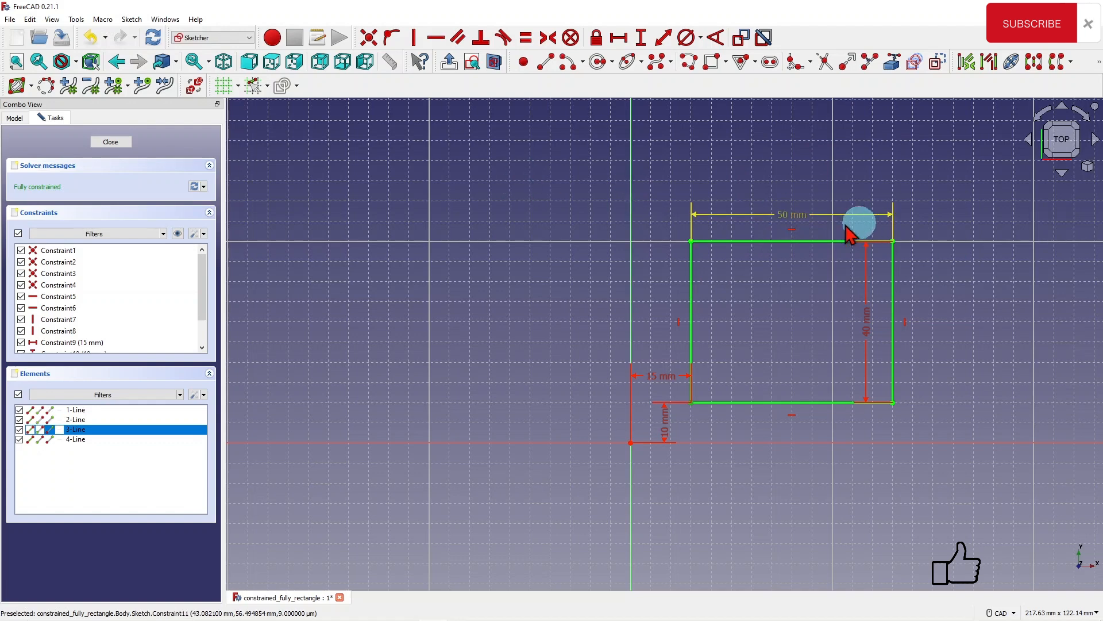
{"action": "scroll", "coordinate": [751, 189], "scroll_direction": "up", "scroll_amount": 2}
{"action": "scroll", "coordinate": [658, 210], "scroll_direction": "down", "scroll_amount": 2}
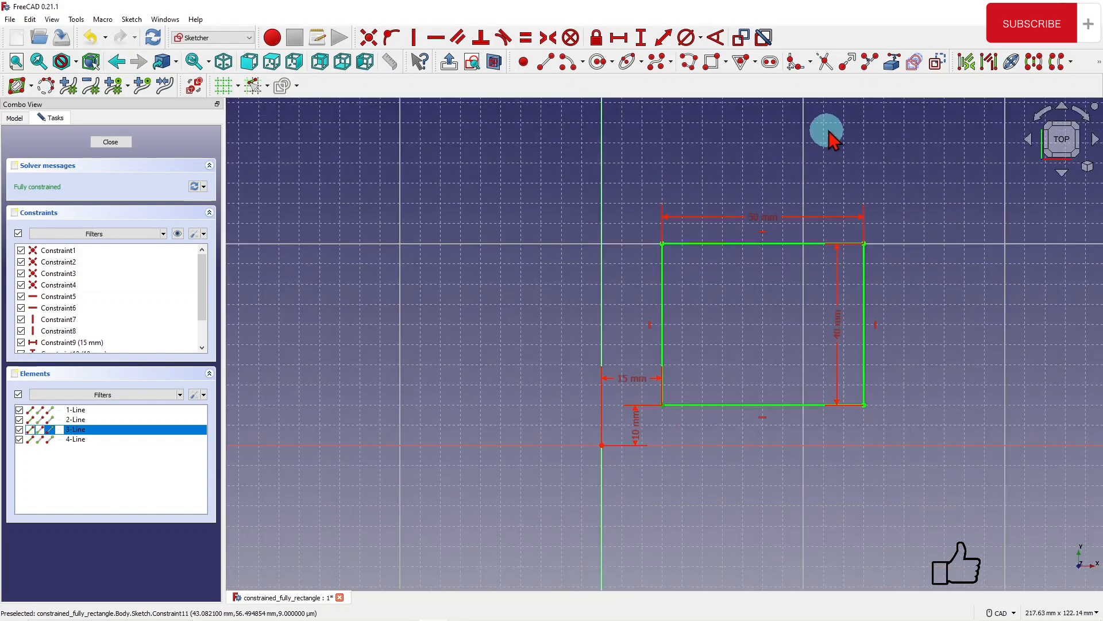
{"action": "left_click", "coordinate": [716, 61]}
{"action": "left_click", "coordinate": [662, 113]}
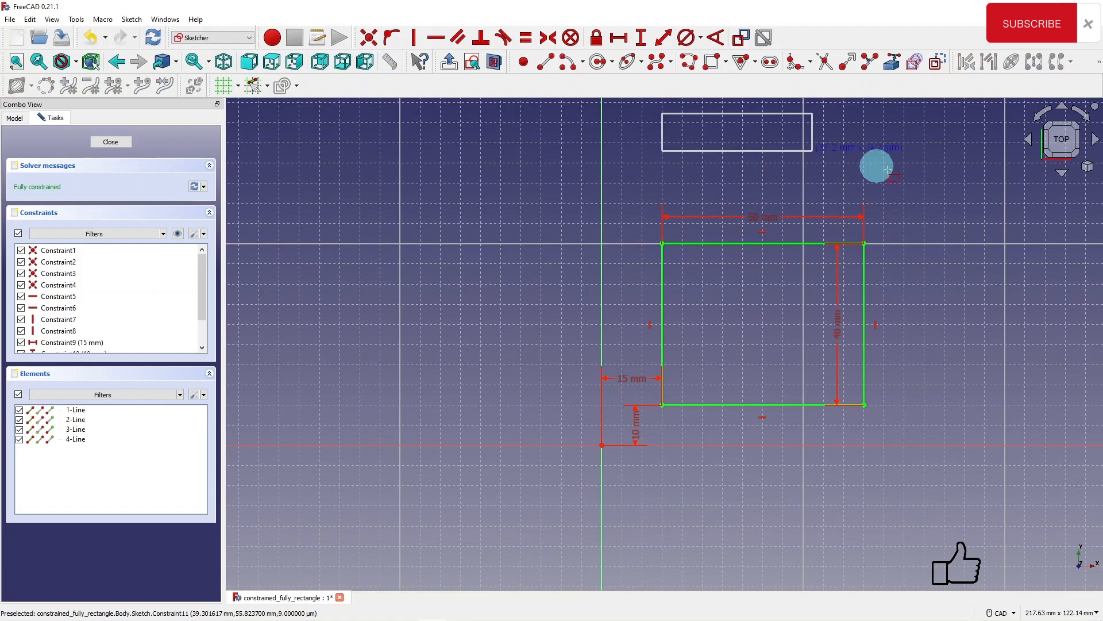
{"action": "left_click", "coordinate": [935, 194]}
{"action": "scroll", "coordinate": [901, 266], "scroll_direction": "up", "scroll_amount": 1}
{"action": "scroll", "coordinate": [904, 278], "scroll_direction": "down", "scroll_amount": 3}
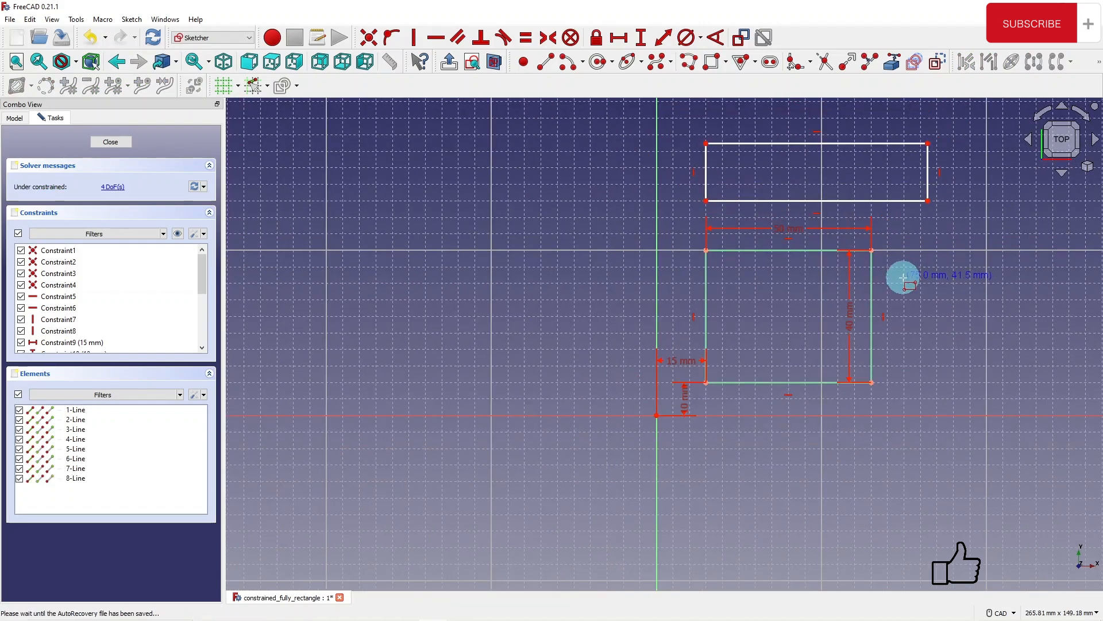
{"action": "scroll", "coordinate": [873, 112], "scroll_direction": "up", "scroll_amount": 2}
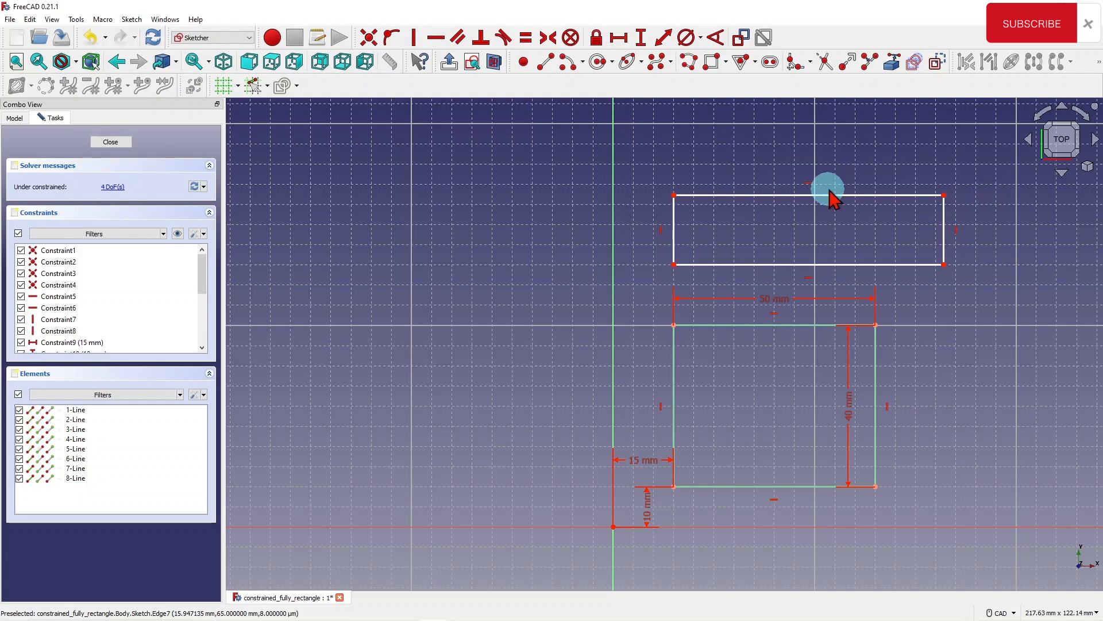
- Delete the horizontal constraint on the upper rectangle's top edge and move its top-right corner up so the edge slopes
{"action": "left_click", "coordinate": [808, 184]}
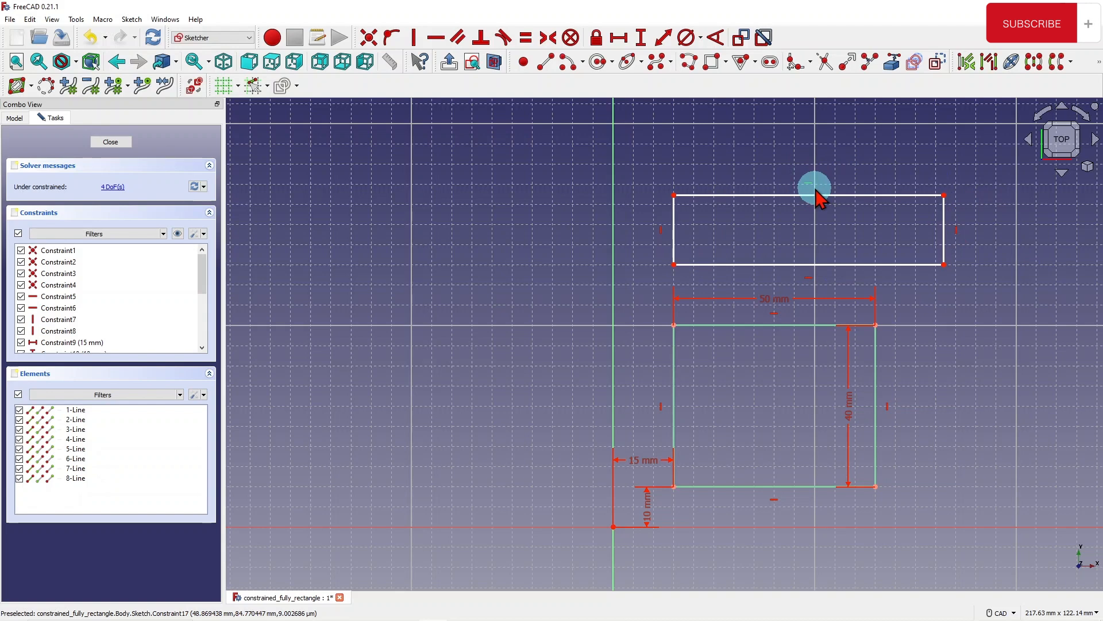
{"action": "key", "text": "Delete"}
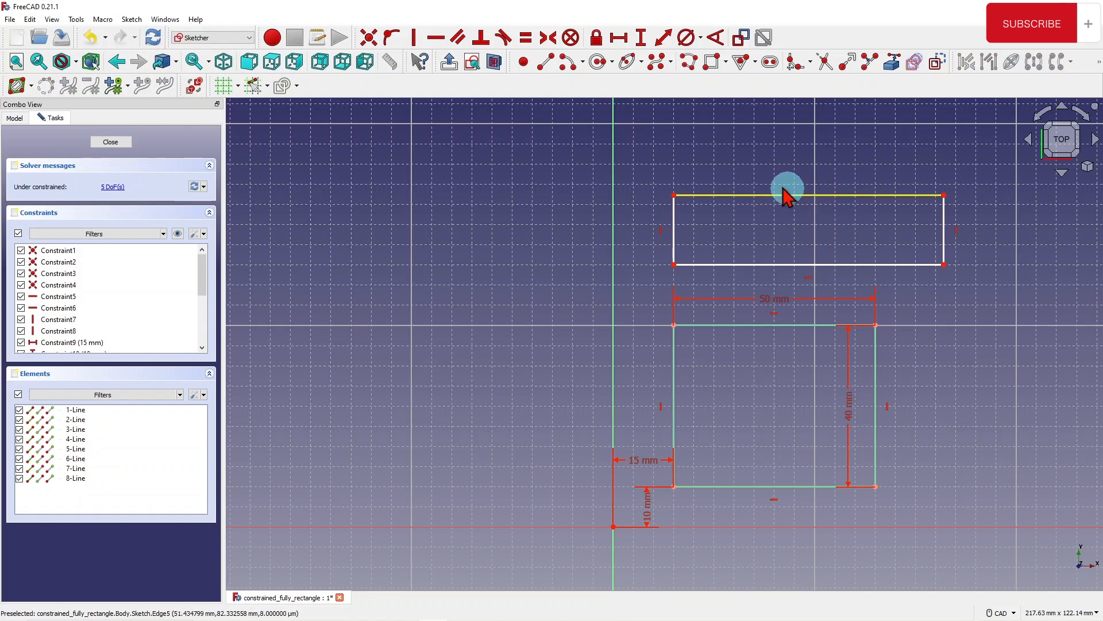
{"action": "mouse_move", "coordinate": [944, 196]}
{"action": "left_mouse_down"}
{"action": "mouse_move", "coordinate": [936, 115]}
{"action": "mouse_move", "coordinate": [938, 158]}
{"action": "mouse_move", "coordinate": [938, 125]}
{"action": "mouse_move", "coordinate": [936, 145]}
{"action": "left_mouse_up"}
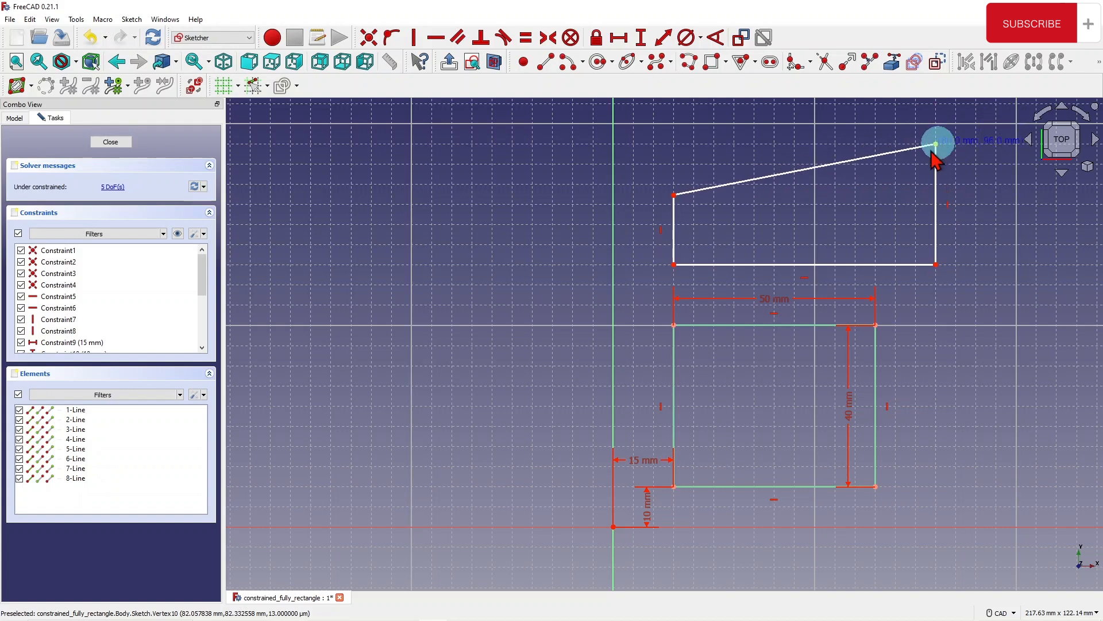
- Add a 78.97° angle constraint between the upper shape's sloped top edge and its vertical right edge, and check the constraint list
{"action": "left_click", "coordinate": [717, 38]}
{"action": "left_click", "coordinate": [900, 152]}
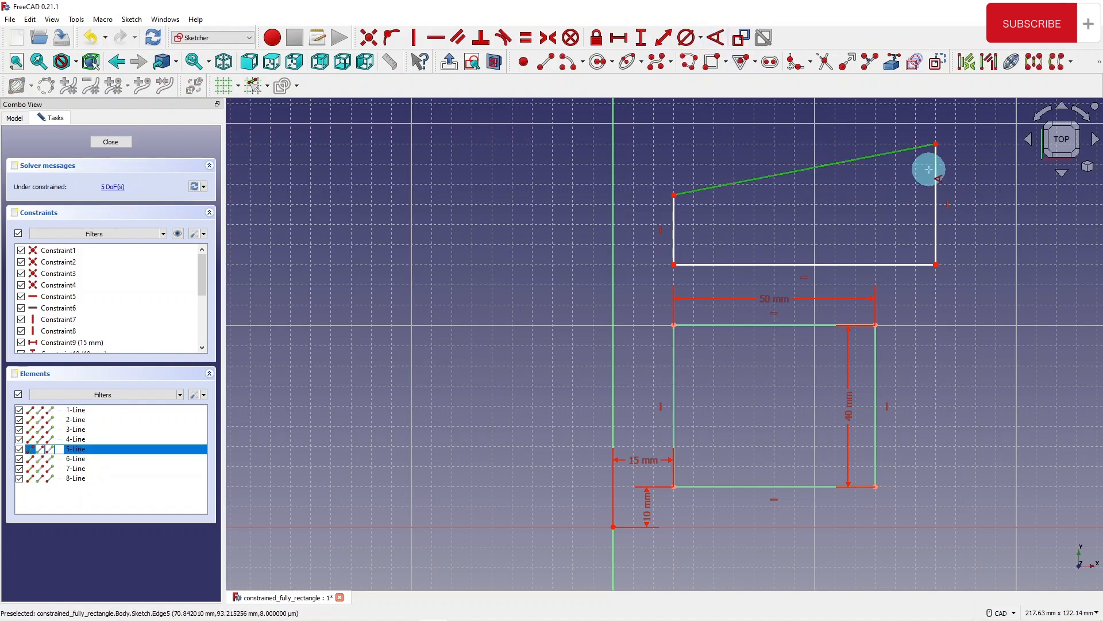
{"action": "left_click", "coordinate": [936, 178]}
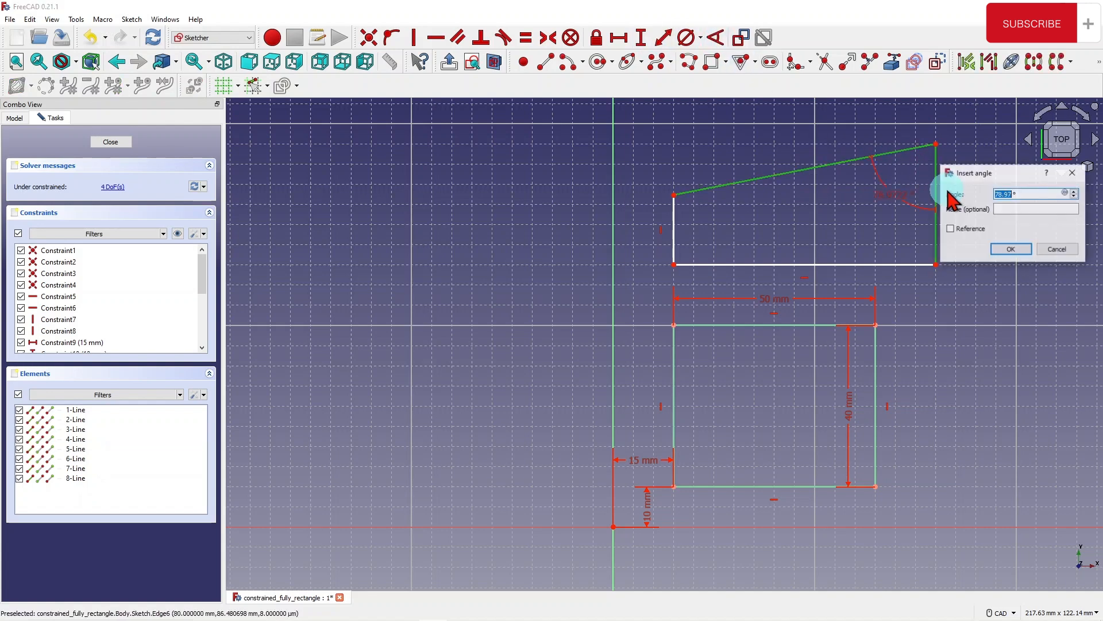
{"action": "left_click", "coordinate": [1012, 250]}
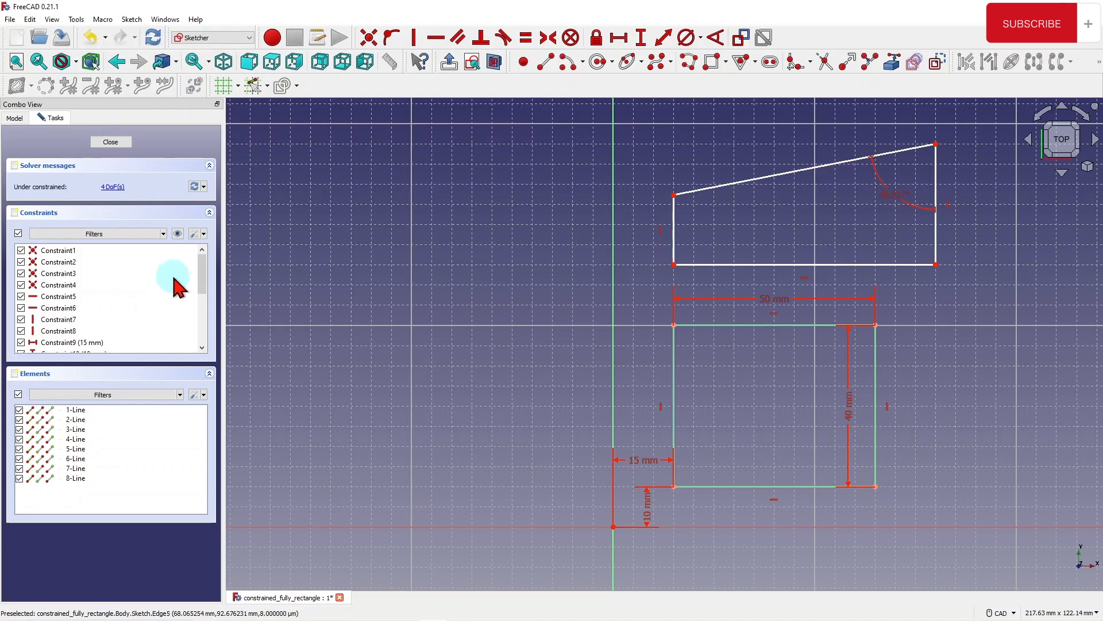
{"action": "mouse_move", "coordinate": [205, 271]}
{"action": "left_mouse_down"}
{"action": "mouse_move", "coordinate": [205, 318]}
{"action": "mouse_move", "coordinate": [206, 253]}
{"action": "mouse_move", "coordinate": [206, 328]}
{"action": "mouse_move", "coordinate": [211, 256]}
{"action": "left_mouse_up"}
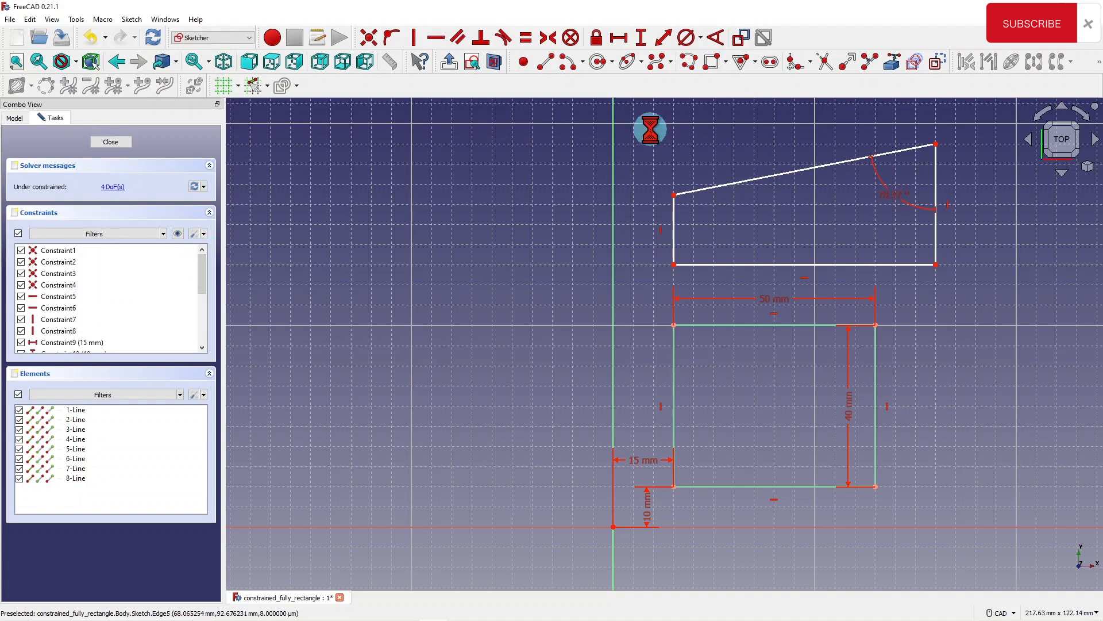
- Close and reopen the sketch, and delete the sloped four-sided shape above the constrained rectangle
{"action": "key", "text": "Escape"}
{"action": "double_click", "coordinate": [72, 168]}
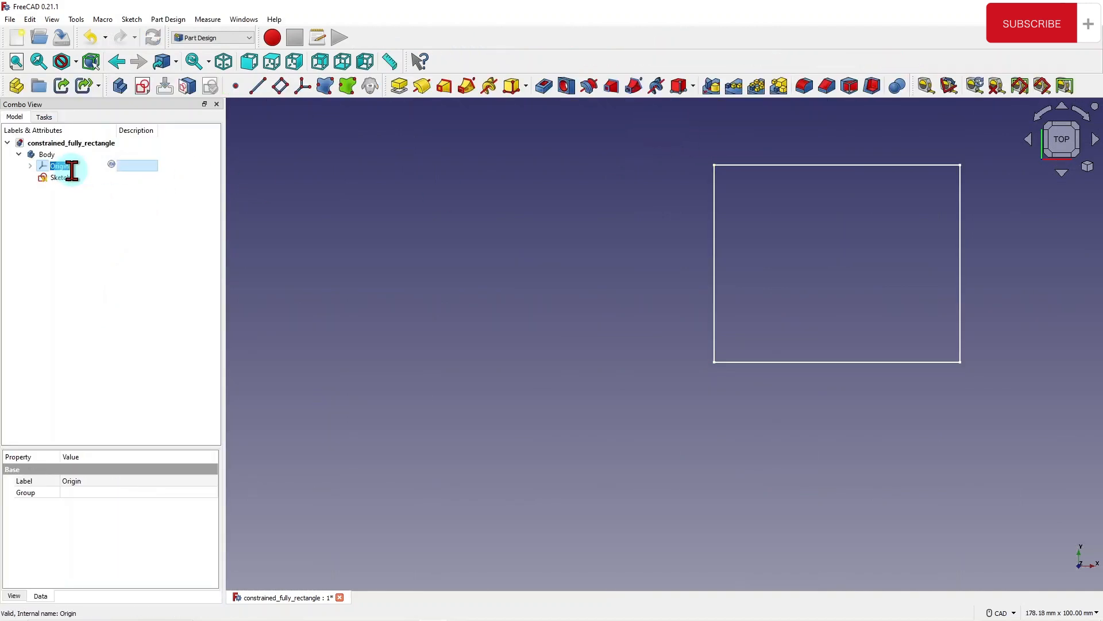
{"action": "double_click", "coordinate": [67, 179]}
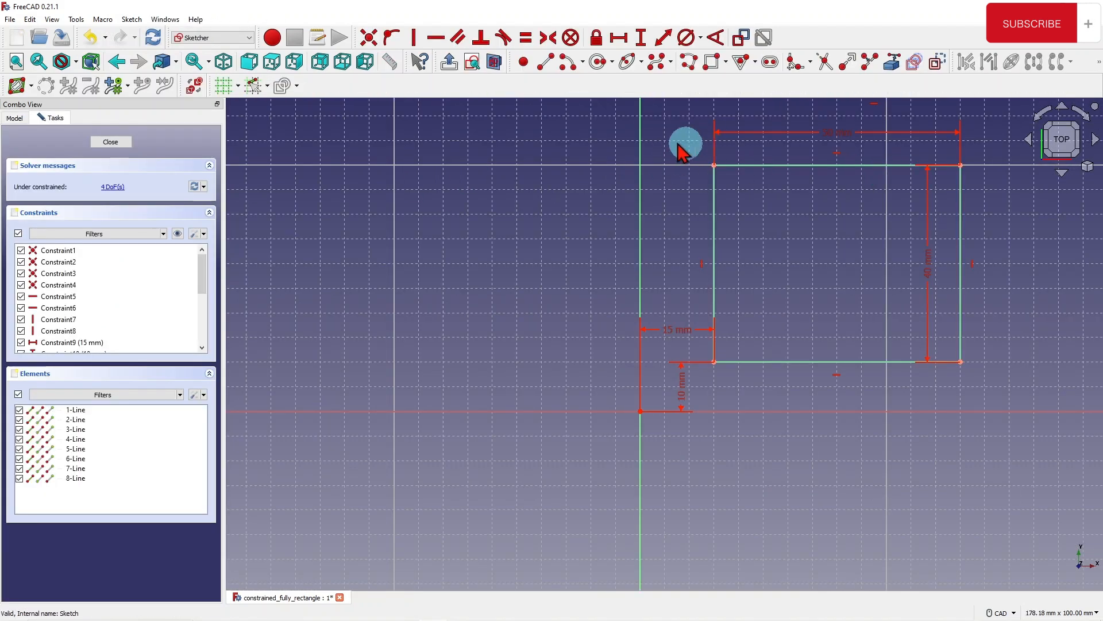
{"action": "scroll", "coordinate": [747, 266], "scroll_direction": "up", "scroll_amount": 5}
{"action": "scroll", "coordinate": [727, 267], "scroll_direction": "down", "scroll_amount": 8}
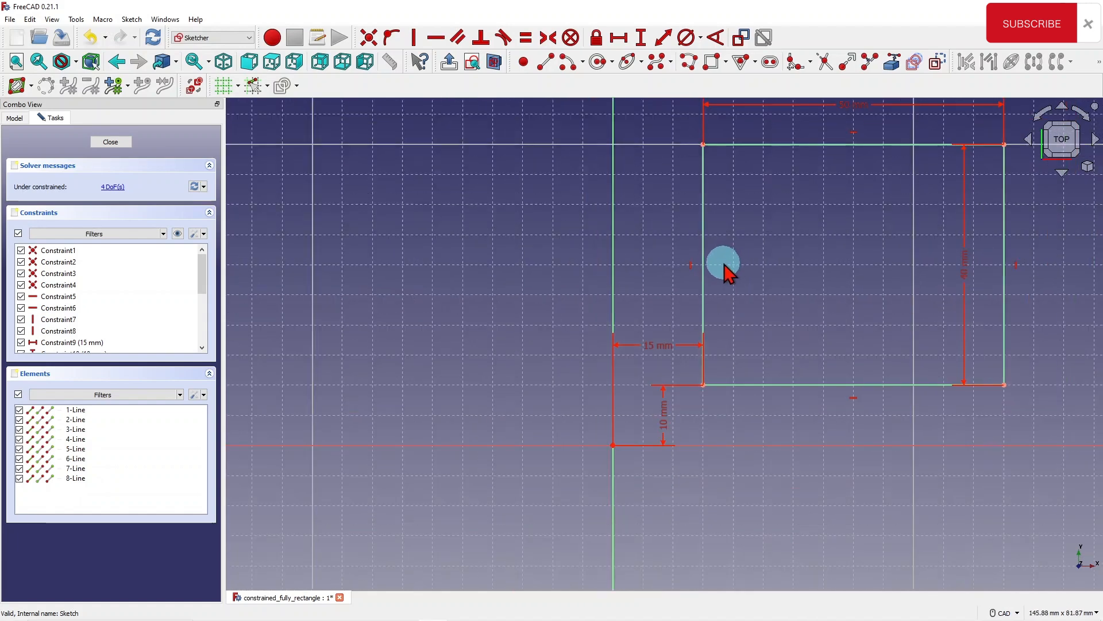
{"action": "scroll", "coordinate": [887, 118], "scroll_direction": "up", "scroll_amount": 3}
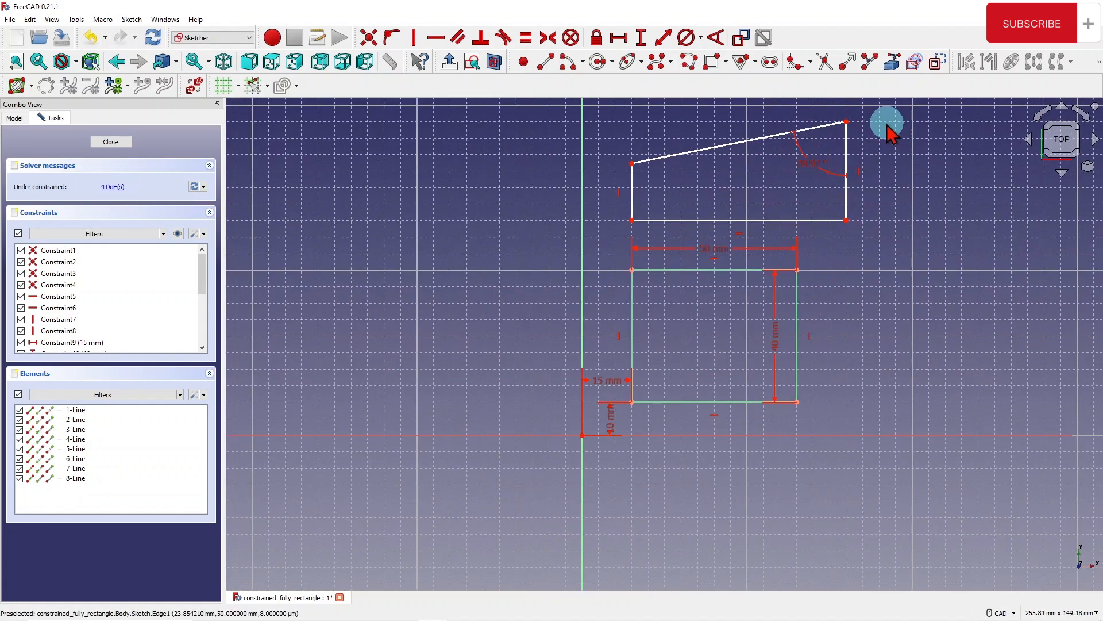
{"action": "left_click_drag", "start_coordinate": [770, 165], "coordinate": [882, 236]}
{"action": "key", "text": "Delete"}
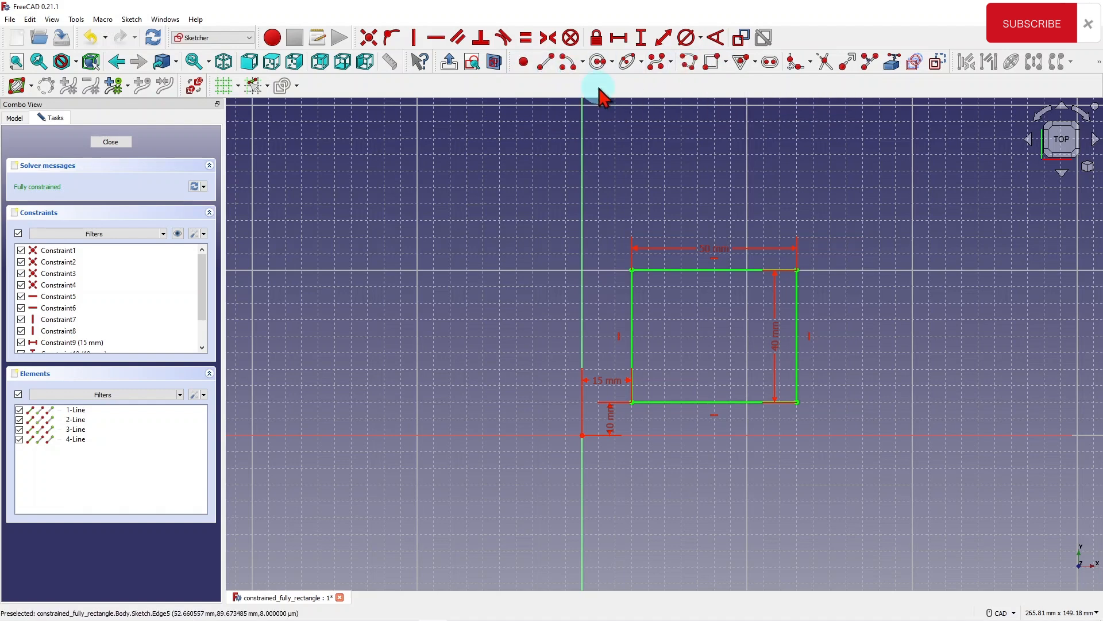
- Examine the ellipse, B-spline and regular polygon tool variants, including the hexagon, octagon and triangle
{"action": "left_click", "coordinate": [642, 63]}
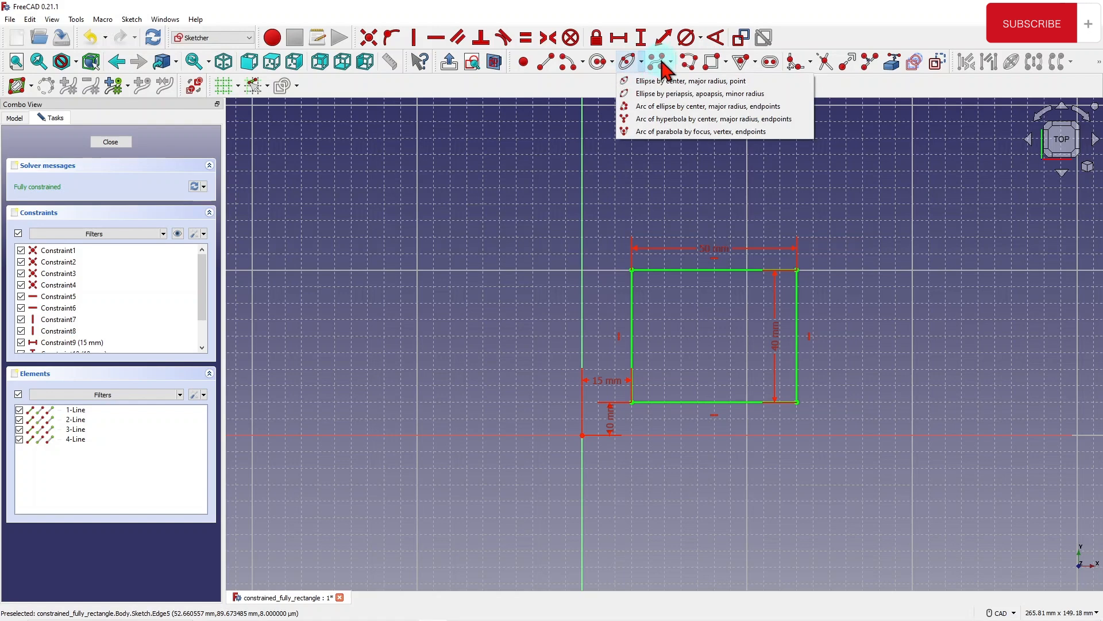
{"action": "left_click", "coordinate": [671, 62]}
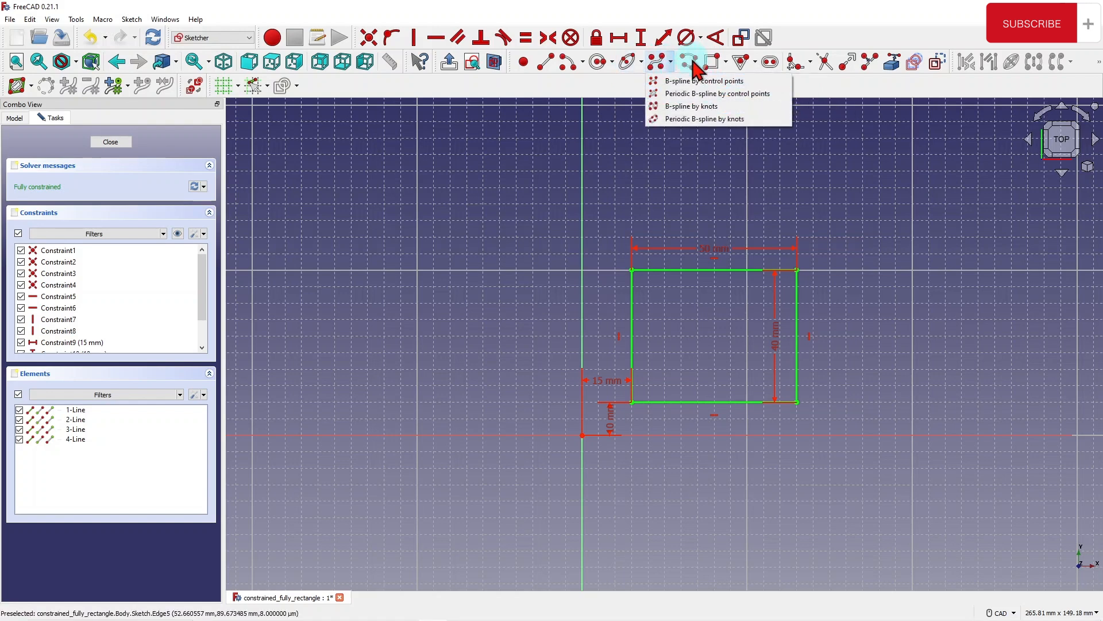
{"action": "left_click", "coordinate": [754, 63]}
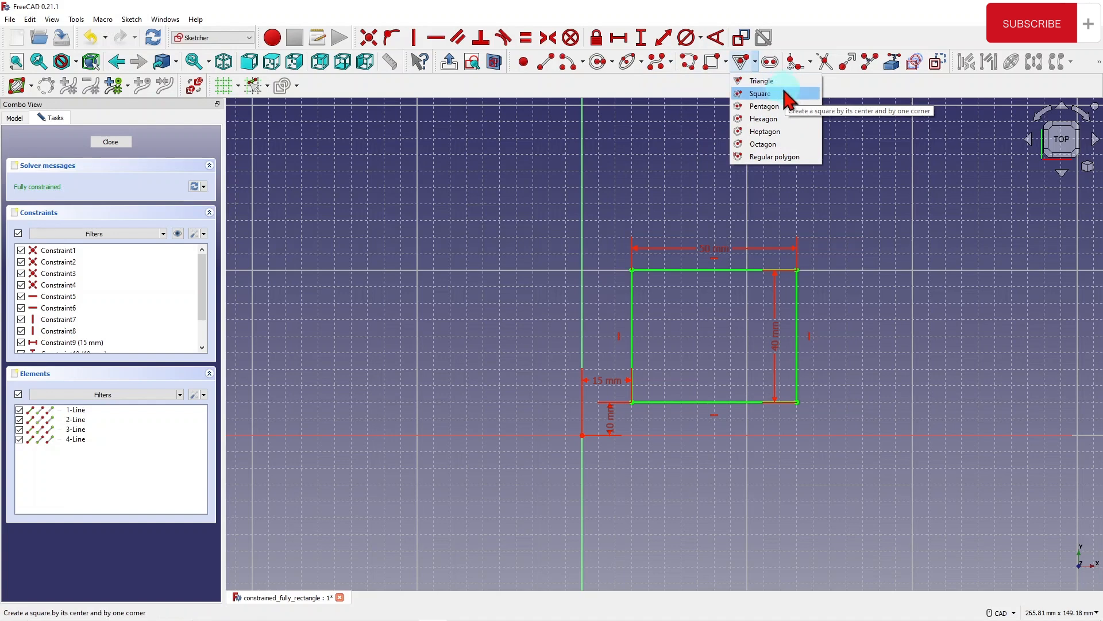
{"action": "left_click", "coordinate": [767, 120]}
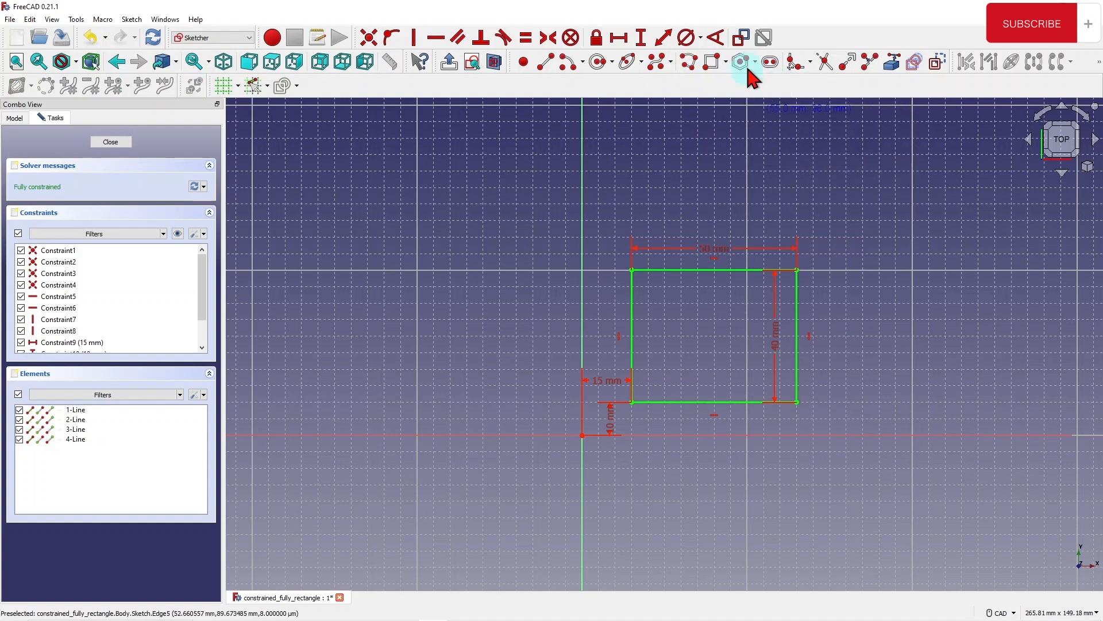
{"action": "left_click", "coordinate": [756, 60]}
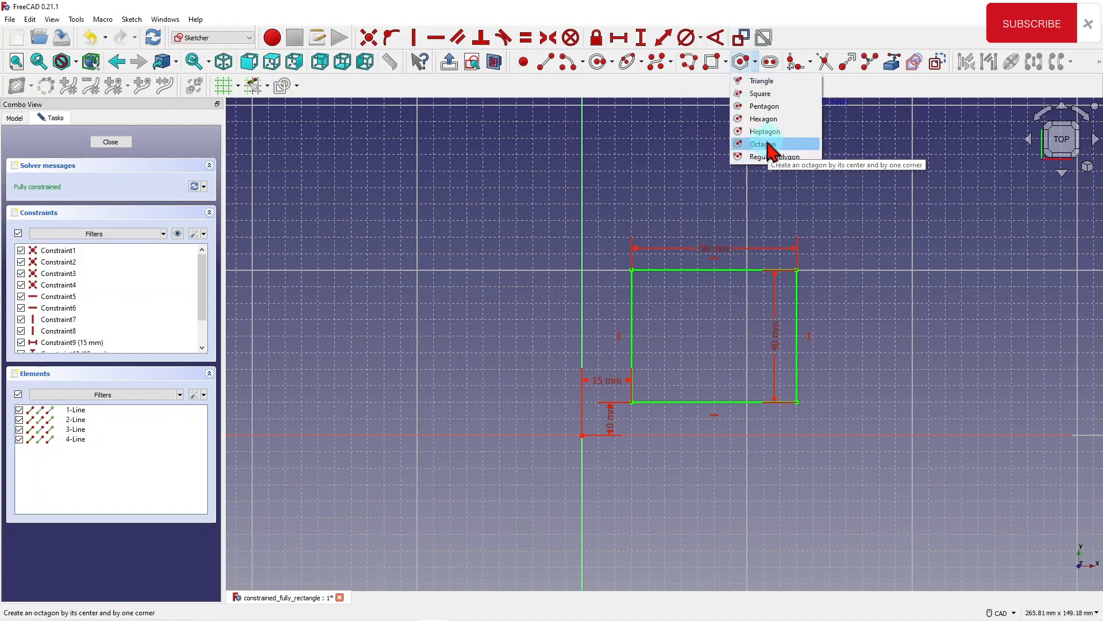
{"action": "left_click", "coordinate": [770, 149]}
{"action": "left_click", "coordinate": [755, 62]}
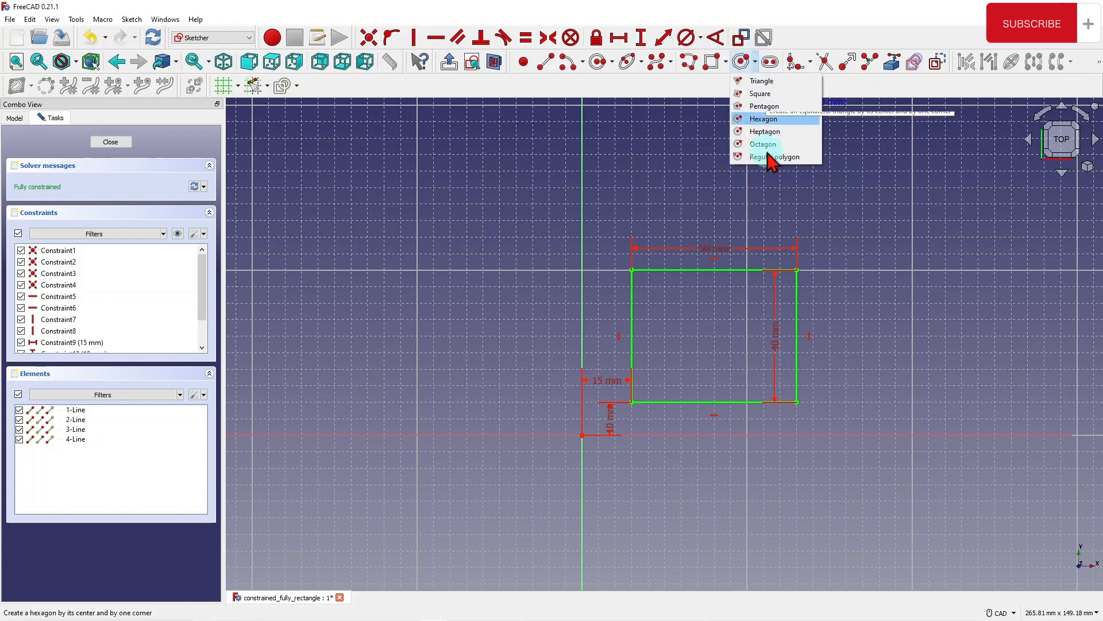
{"action": "left_click", "coordinate": [757, 81]}
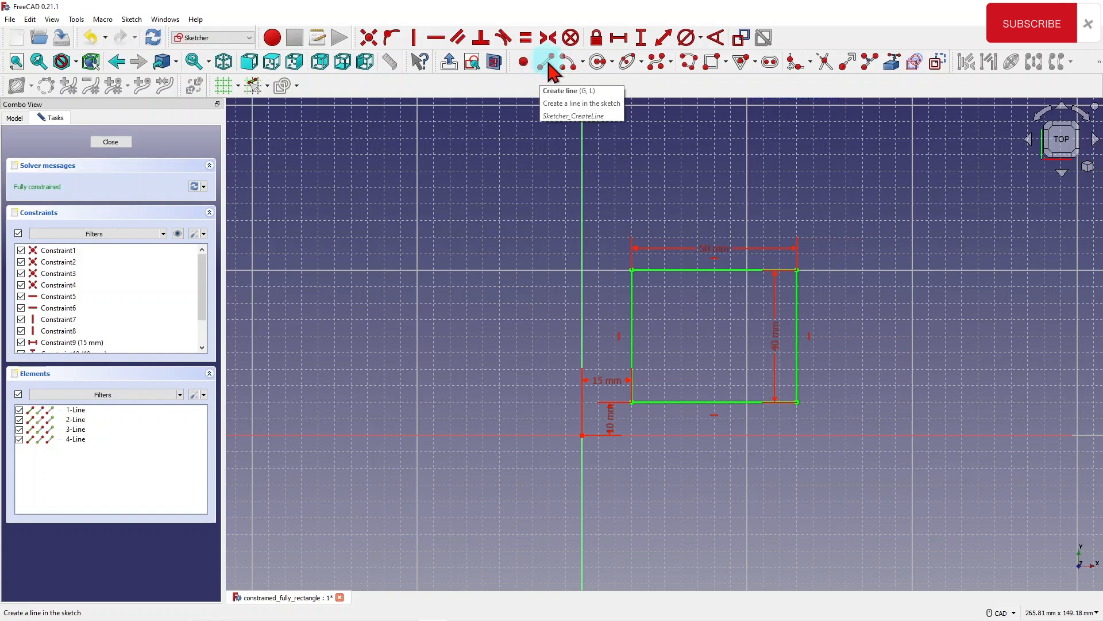
- Draw a nearly horizontal slot above and to the right of the constrained rectangle
{"action": "left_click", "coordinate": [770, 61]}
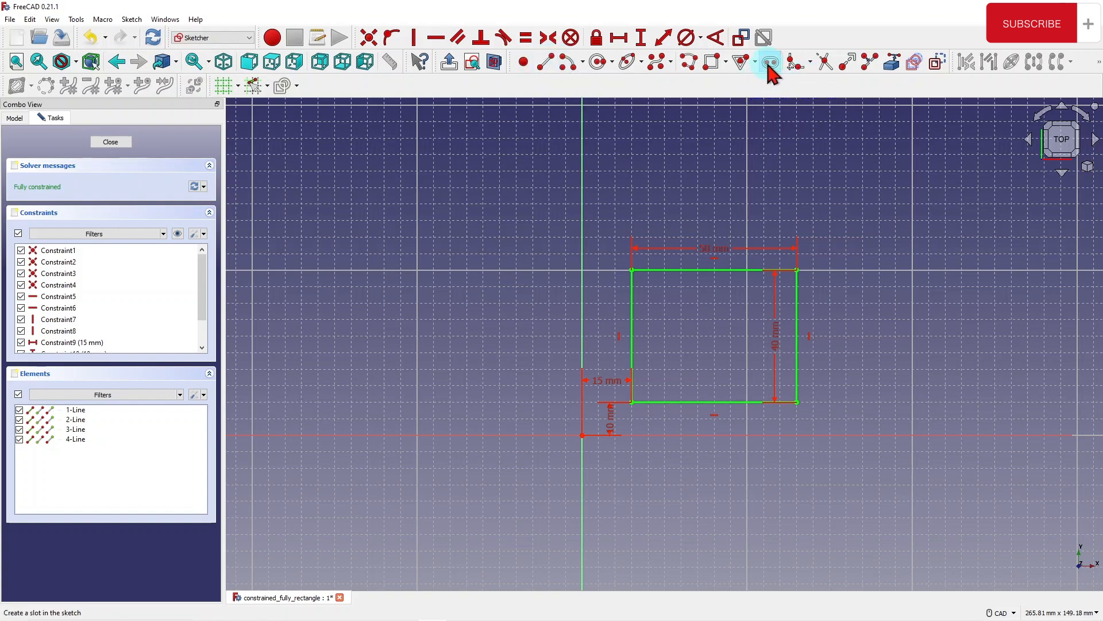
{"action": "left_click", "coordinate": [802, 148]}
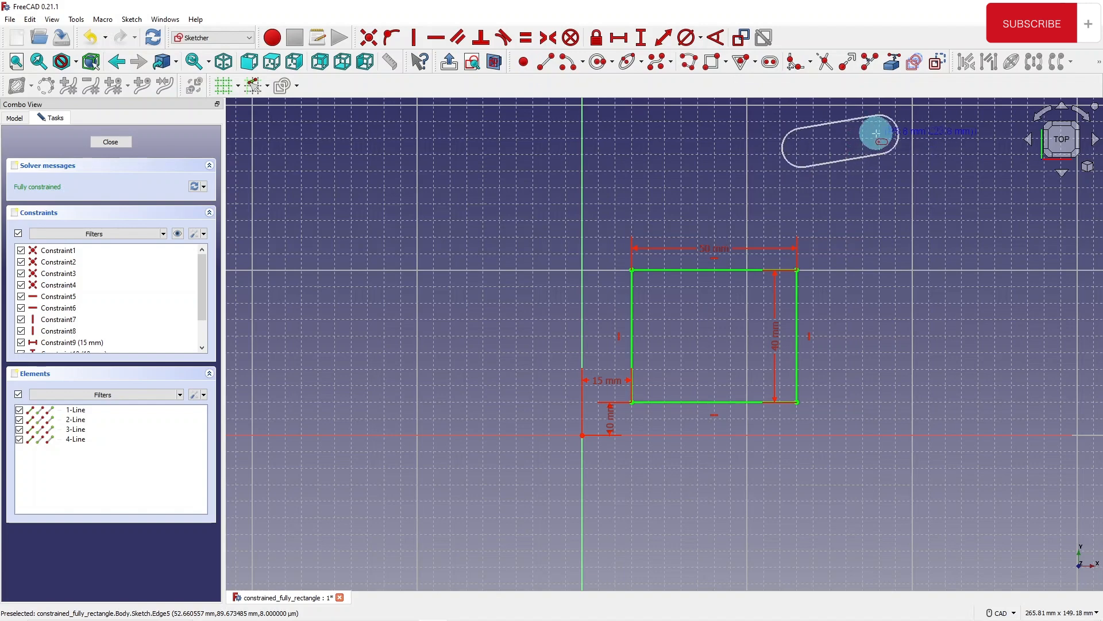
{"action": "left_click", "coordinate": [881, 145]}
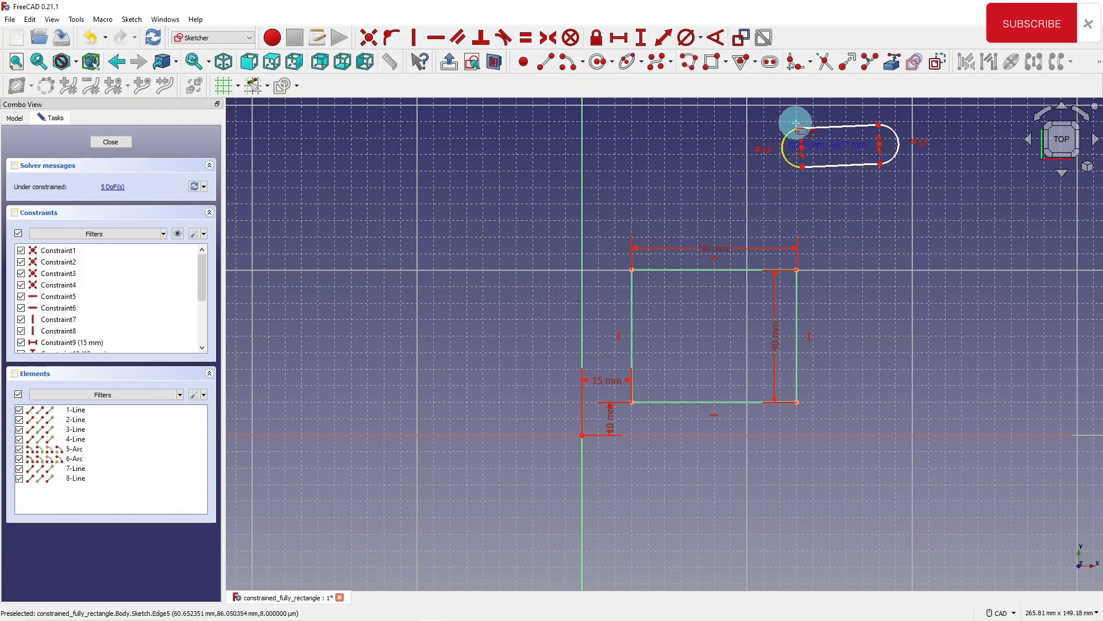
{"action": "scroll", "coordinate": [839, 114], "scroll_direction": "up", "scroll_amount": 3}
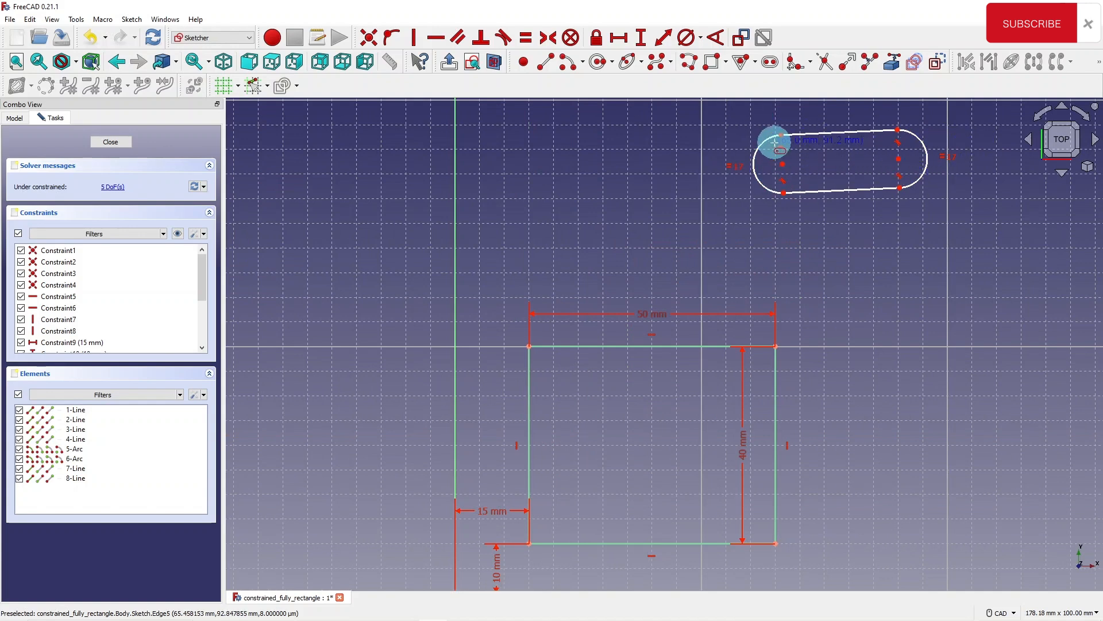
- Delete the slot and draw two separate slanted lines with different slopes above the constrained rectangle
{"action": "left_click_drag", "start_coordinate": [715, 112], "coordinate": [984, 225]}
{"action": "key", "text": "Delete"}
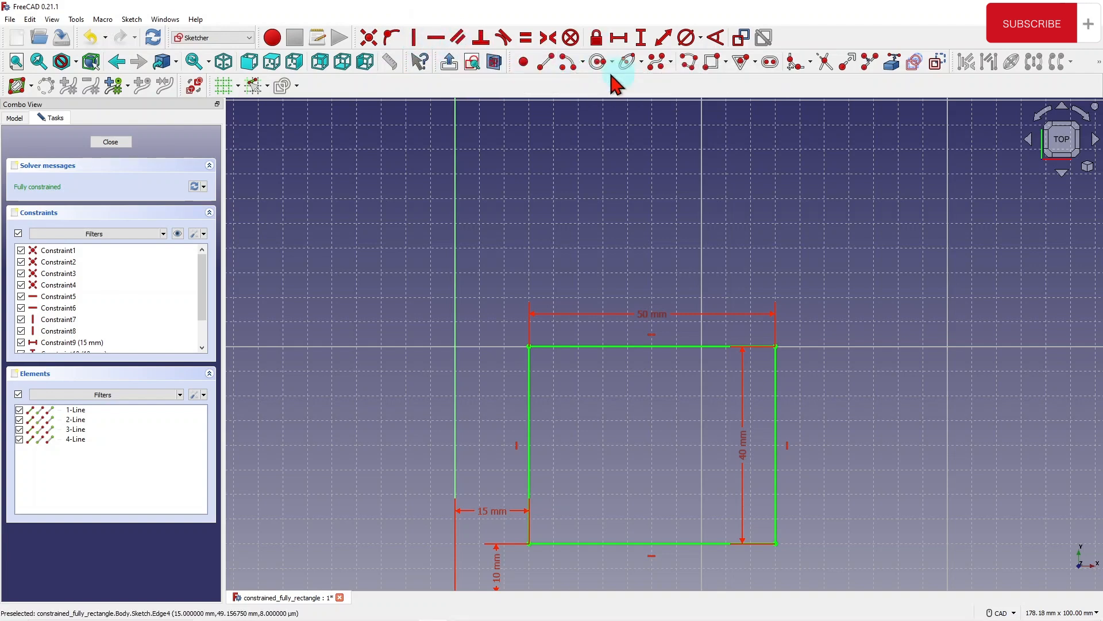
{"action": "left_click", "coordinate": [545, 61]}
{"action": "left_click", "coordinate": [525, 184]}
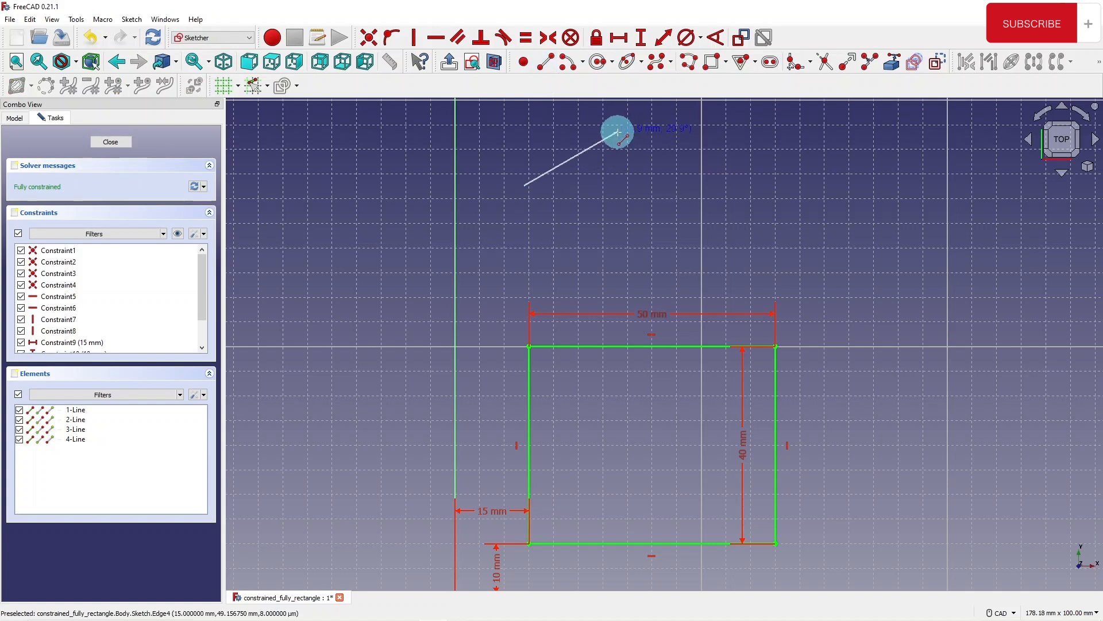
{"action": "left_click", "coordinate": [619, 132]}
{"action": "left_click", "coordinate": [553, 212]}
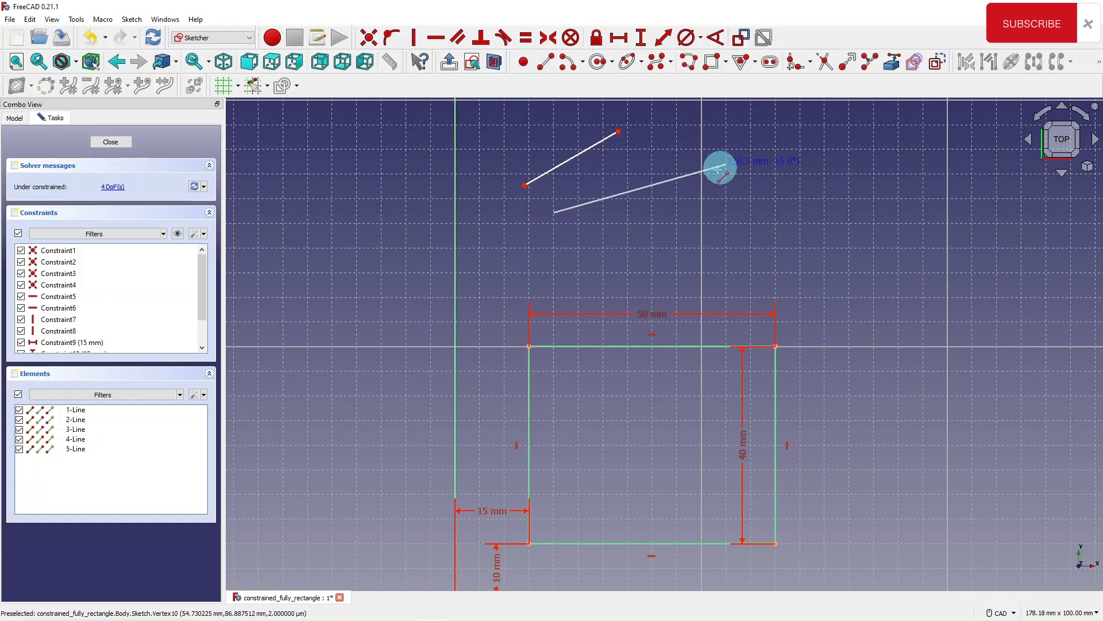
{"action": "left_click", "coordinate": [693, 182]}
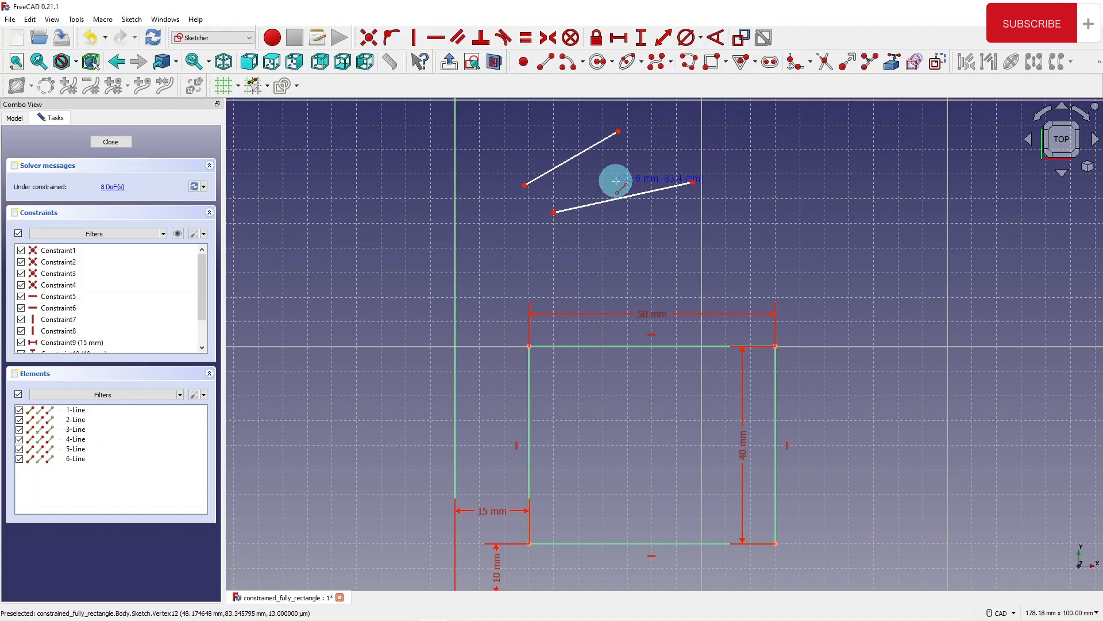
- Apply a parallel constraint between the two slanted lines above the rectangle
{"action": "left_click", "coordinate": [459, 39]}
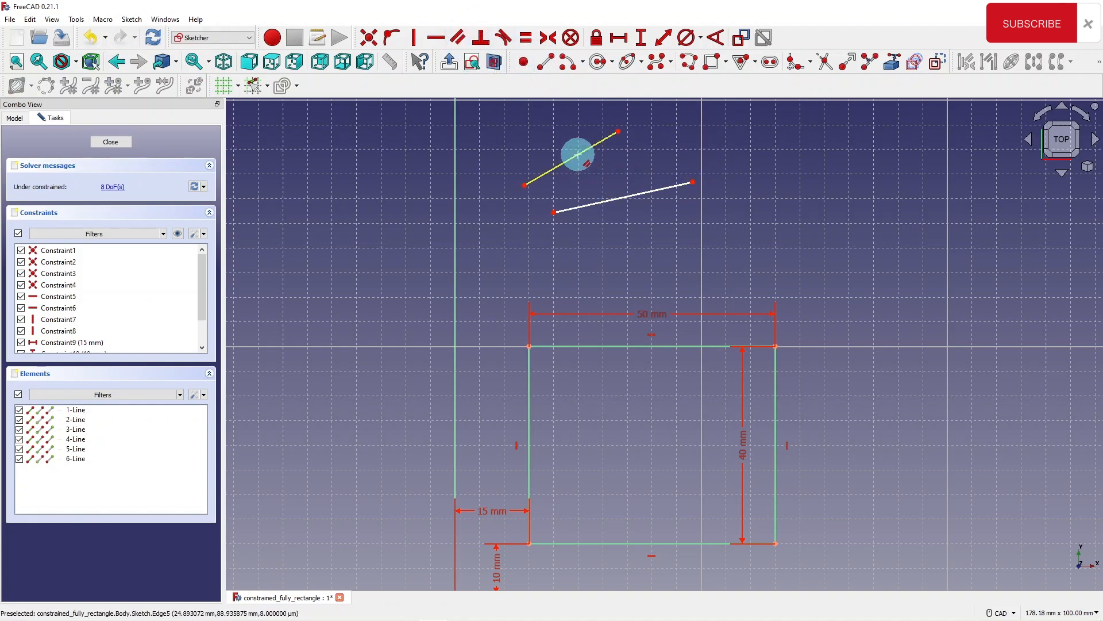
{"action": "left_click", "coordinate": [578, 154]}
{"action": "left_click", "coordinate": [618, 199]}
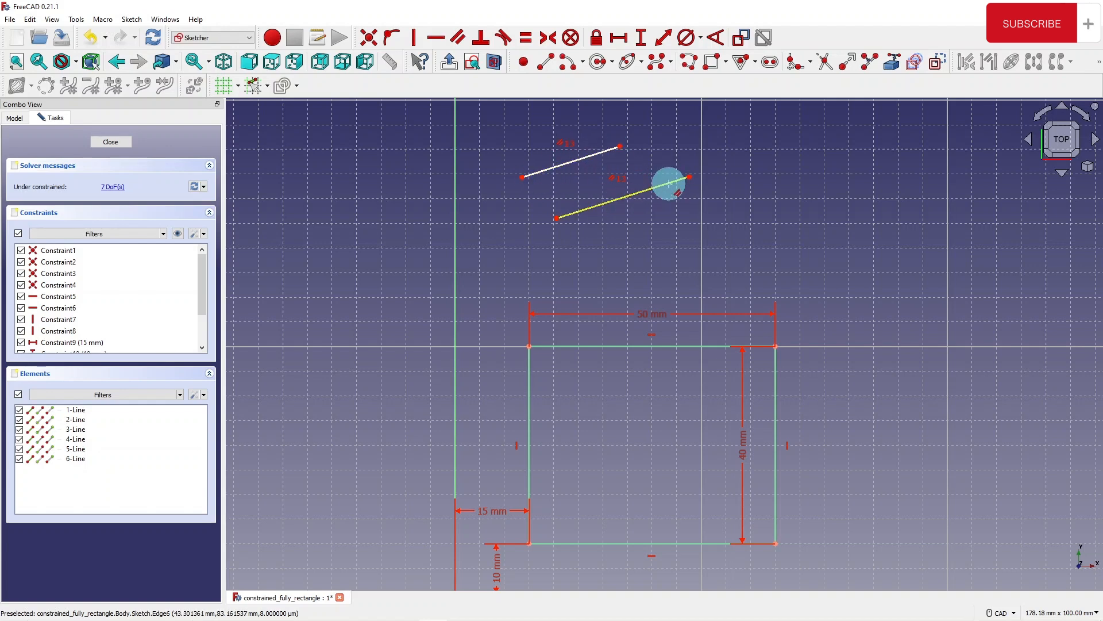
- Delete both parallel lines and draw a steep line with a horizontal line running right from its lower end
{"action": "mouse_move", "coordinate": [500, 124]}
{"action": "left_mouse_down"}
{"action": "mouse_move", "coordinate": [703, 210]}
{"action": "mouse_move", "coordinate": [743, 246]}
{"action": "left_mouse_up"}
{"action": "key", "text": "Delete"}
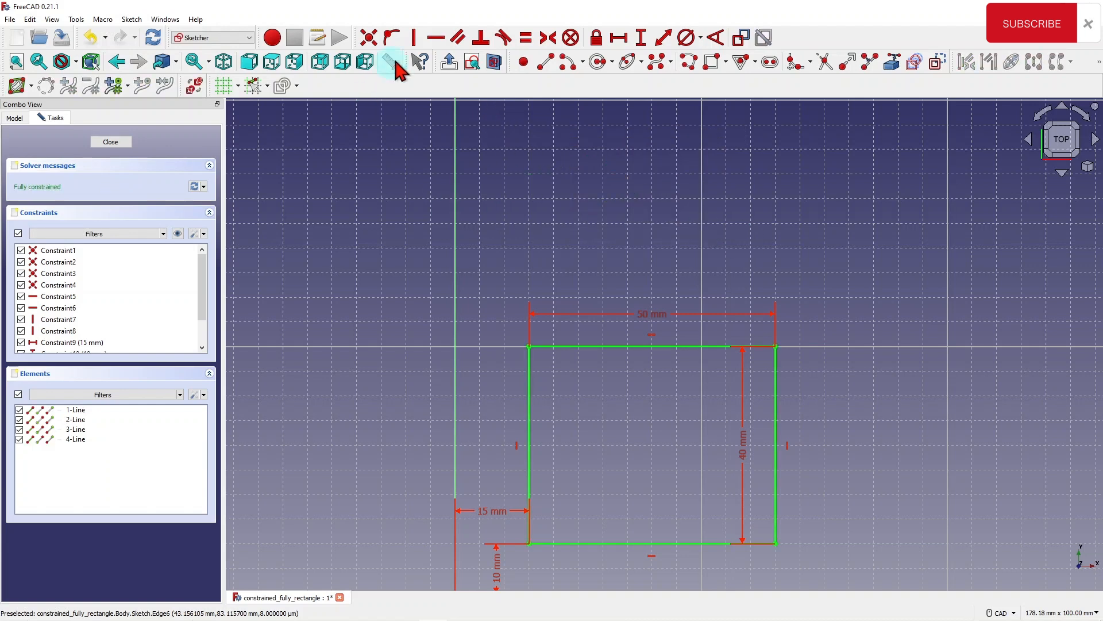
{"action": "left_click", "coordinate": [540, 61]}
{"action": "left_click", "coordinate": [553, 125]}
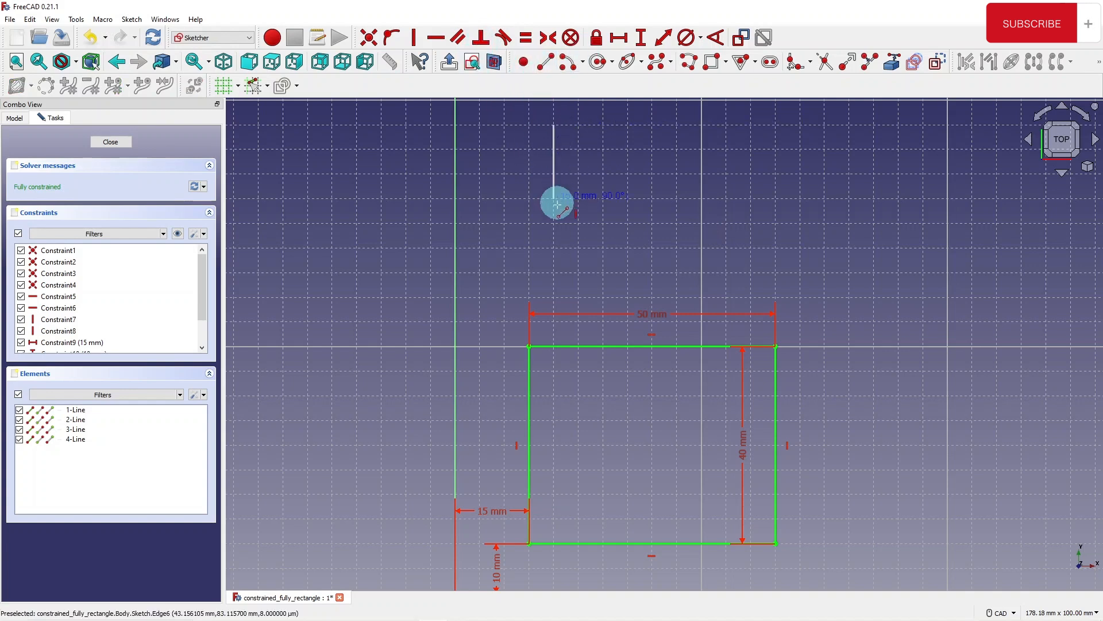
{"action": "left_click", "coordinate": [537, 218]}
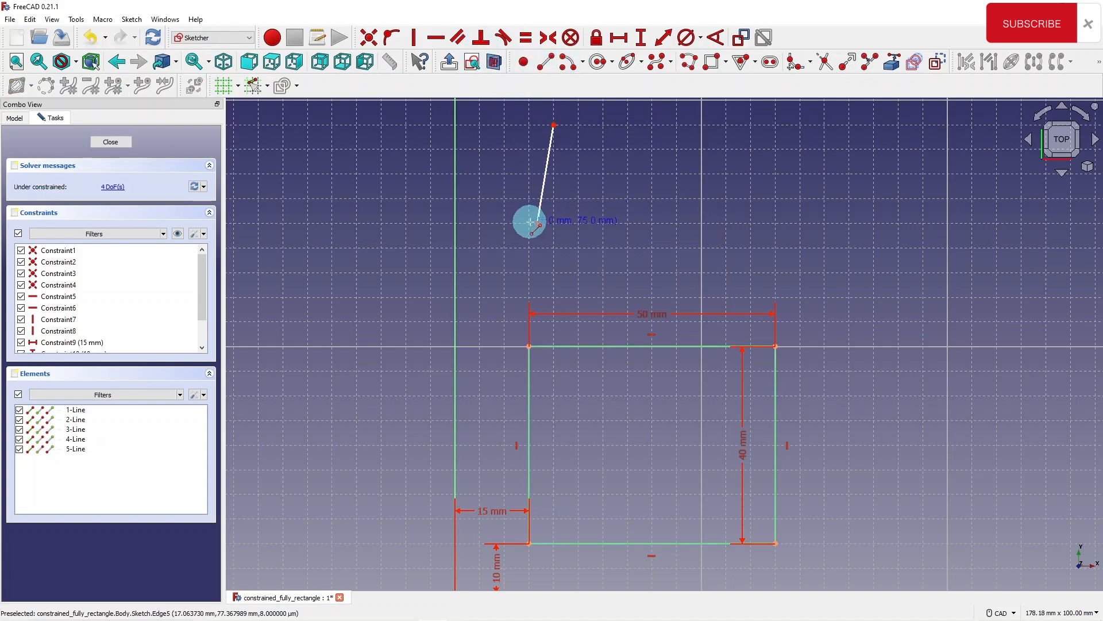
{"action": "left_click", "coordinate": [677, 223]}
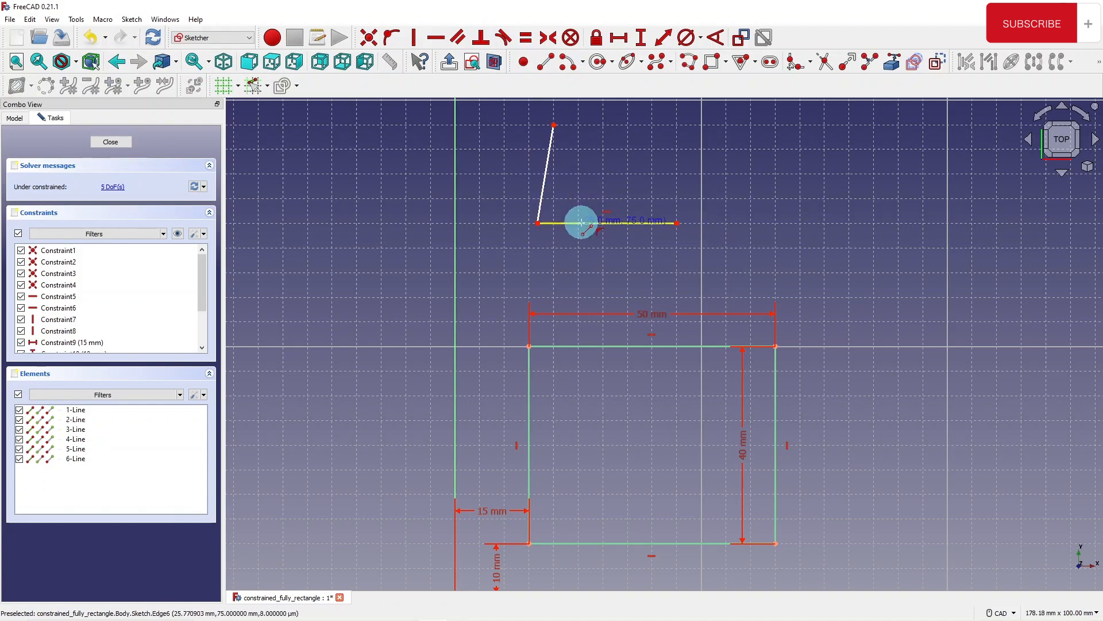
{"action": "right_click", "coordinate": [596, 157]}
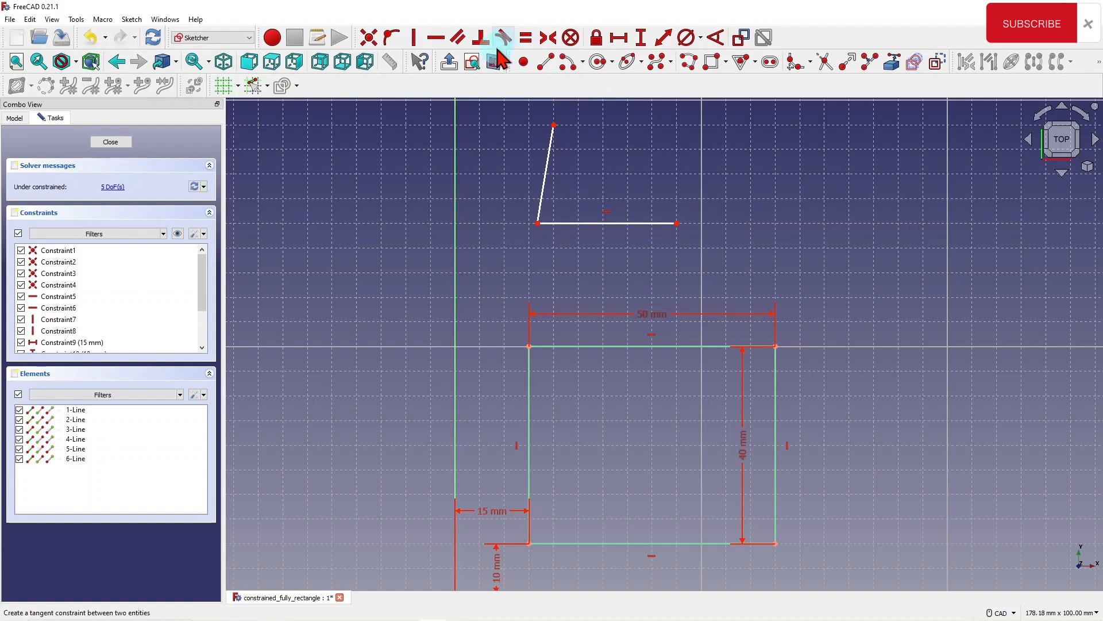
- Apply a perpendicular constraint between the steep line and the horizontal line above the rectangle
{"action": "left_click", "coordinate": [482, 42]}
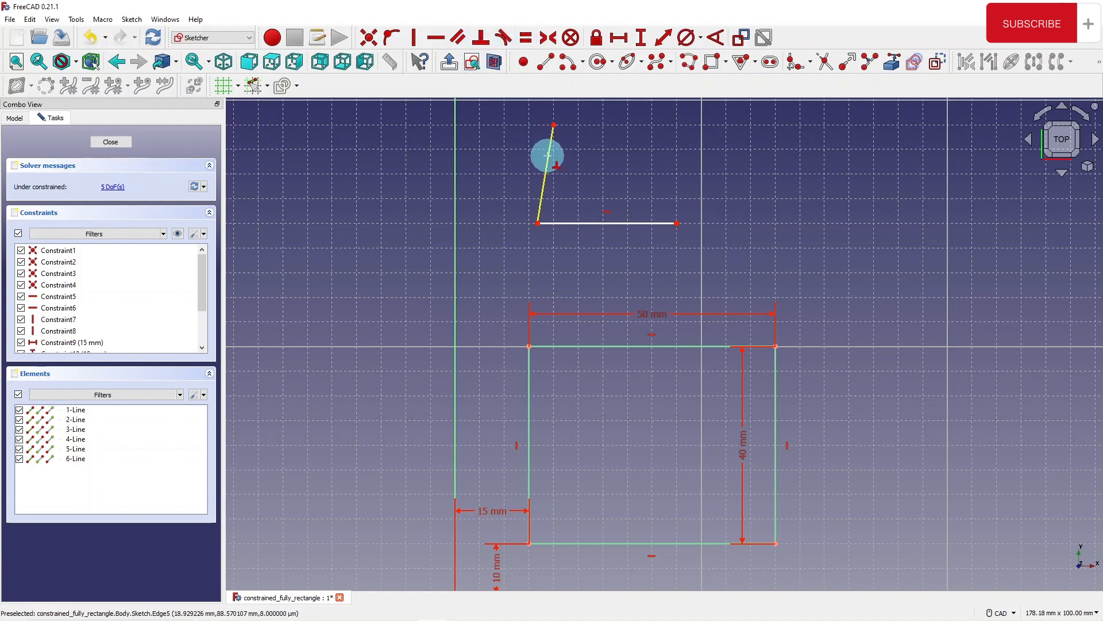
{"action": "left_click", "coordinate": [547, 155]}
{"action": "left_click", "coordinate": [618, 224]}
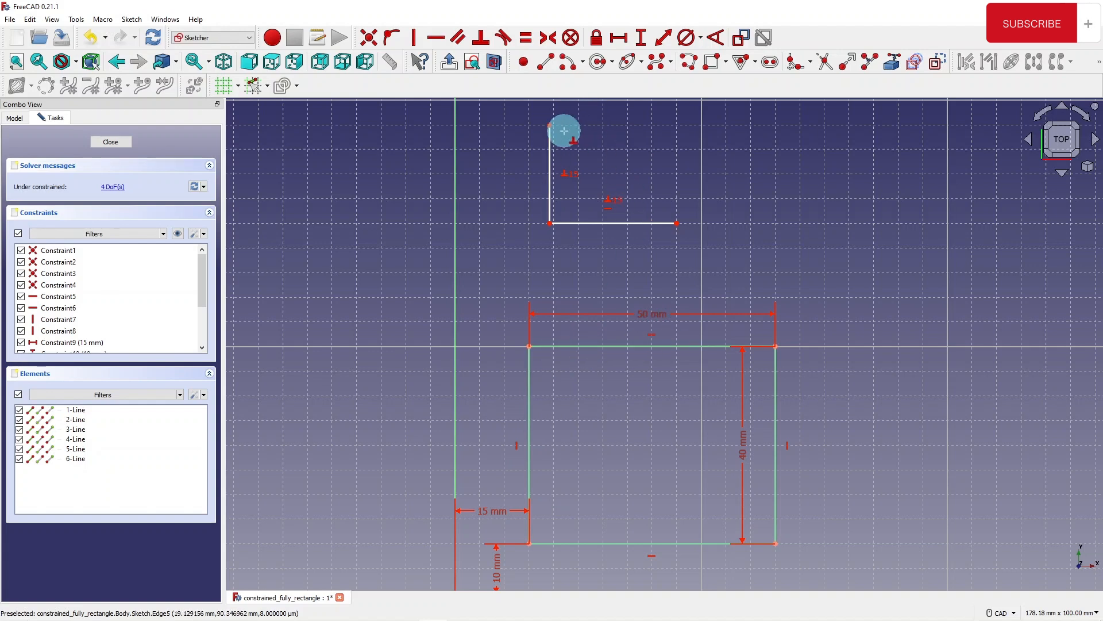
- Delete the two perpendicular lines and draw a single line rising to the right at about 12° above the rectangle
{"action": "left_click_drag", "start_coordinate": [505, 109], "coordinate": [765, 267]}
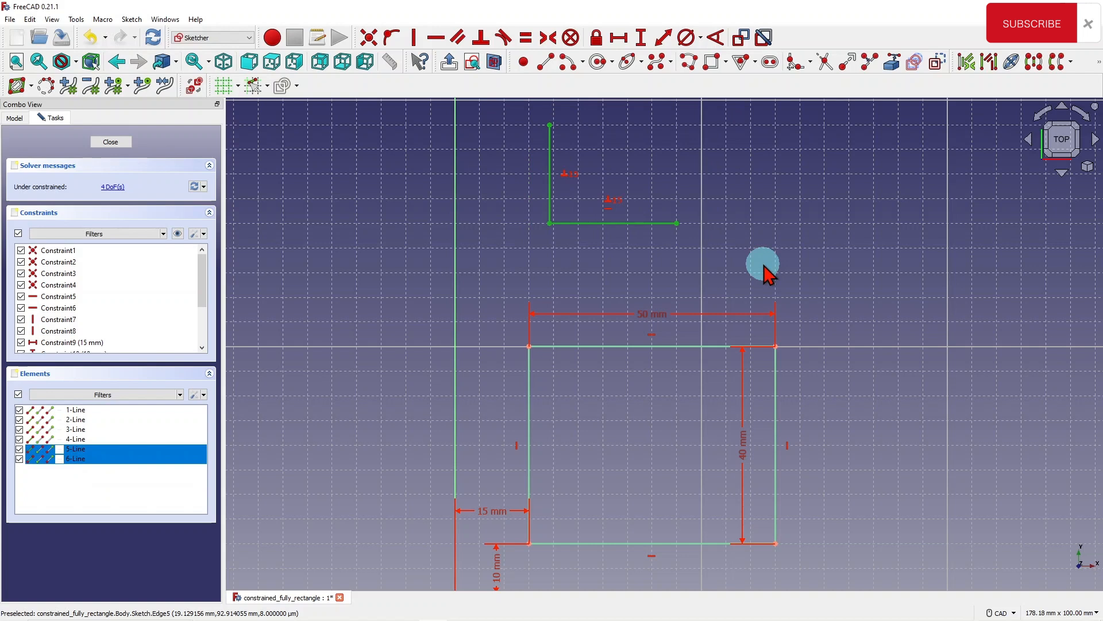
{"action": "key", "text": "Delete"}
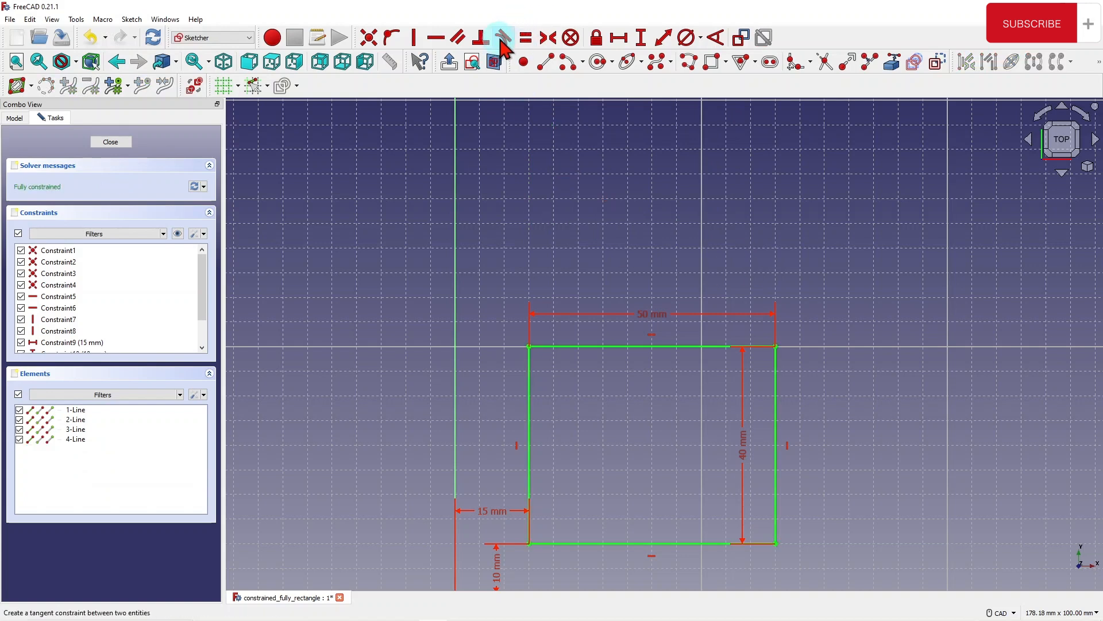
{"action": "left_click", "coordinate": [541, 64]}
{"action": "left_click", "coordinate": [529, 181]}
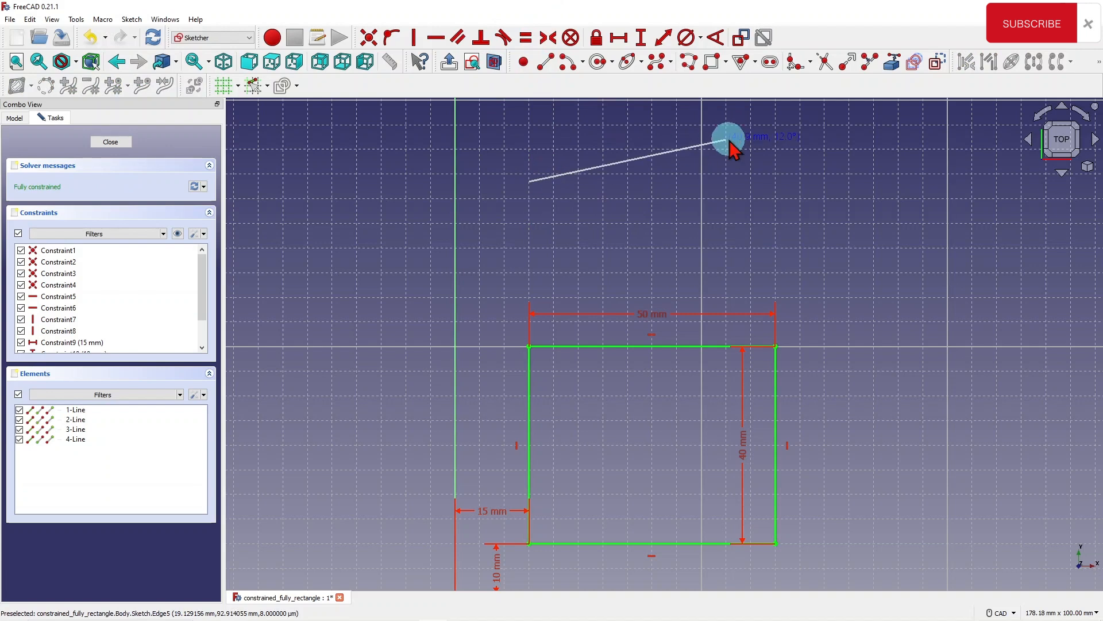
{"action": "left_click", "coordinate": [726, 139]}
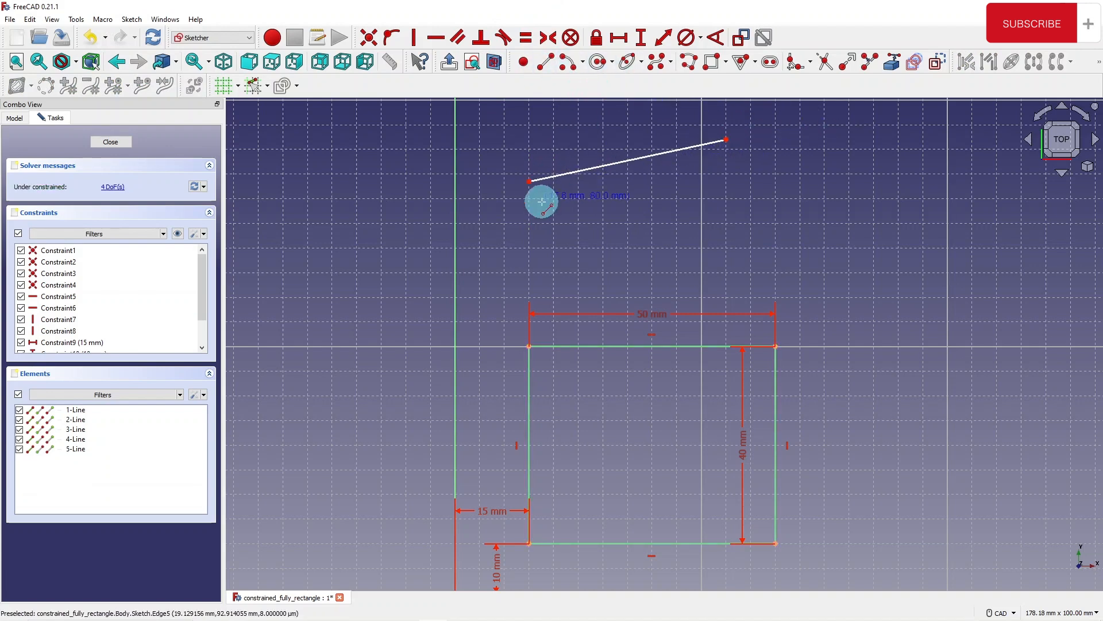
{"action": "left_click", "coordinate": [569, 64]}
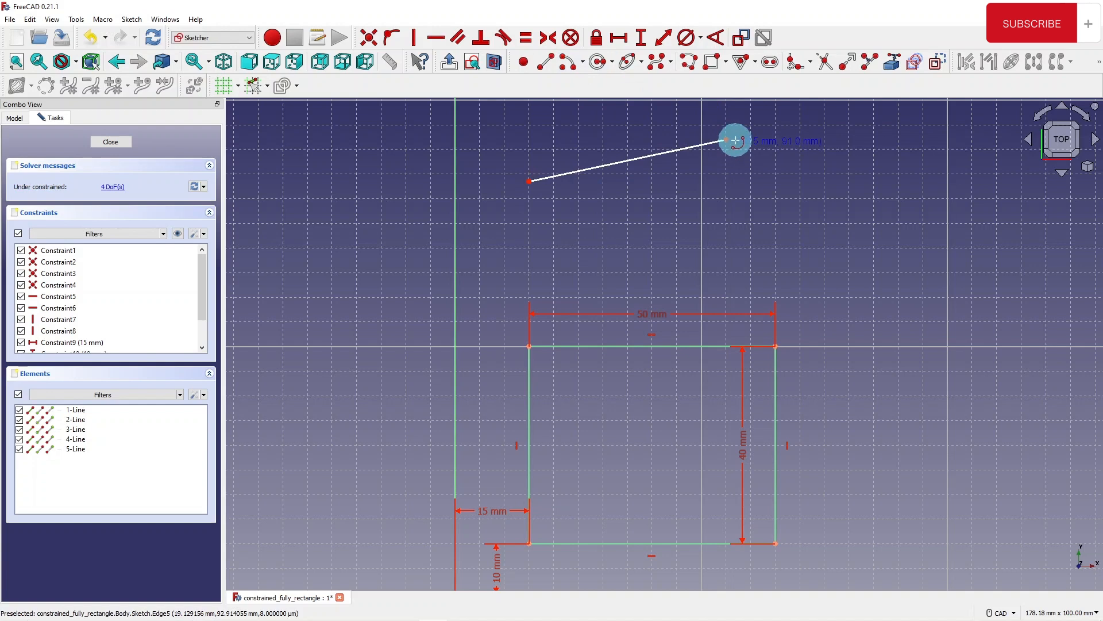
{"action": "left_click", "coordinate": [726, 139]}
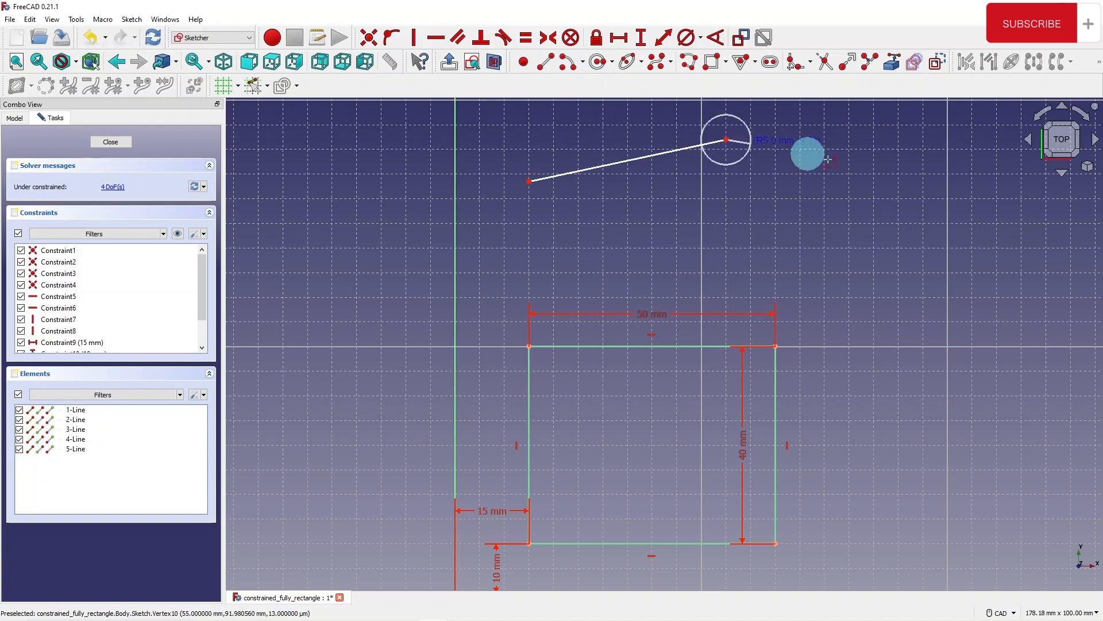
{"action": "left_click", "coordinate": [776, 125]}
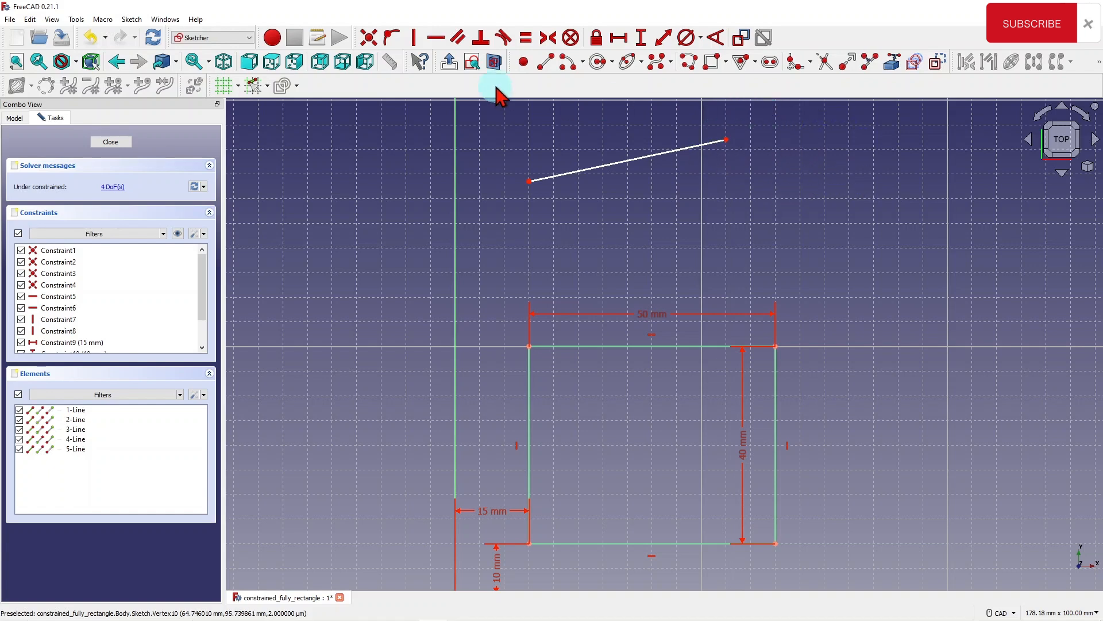
- Draw a shallow three-point arc starting at the sloped line's upper right end
{"action": "left_click", "coordinate": [583, 63]}
{"action": "left_click", "coordinate": [592, 97]}
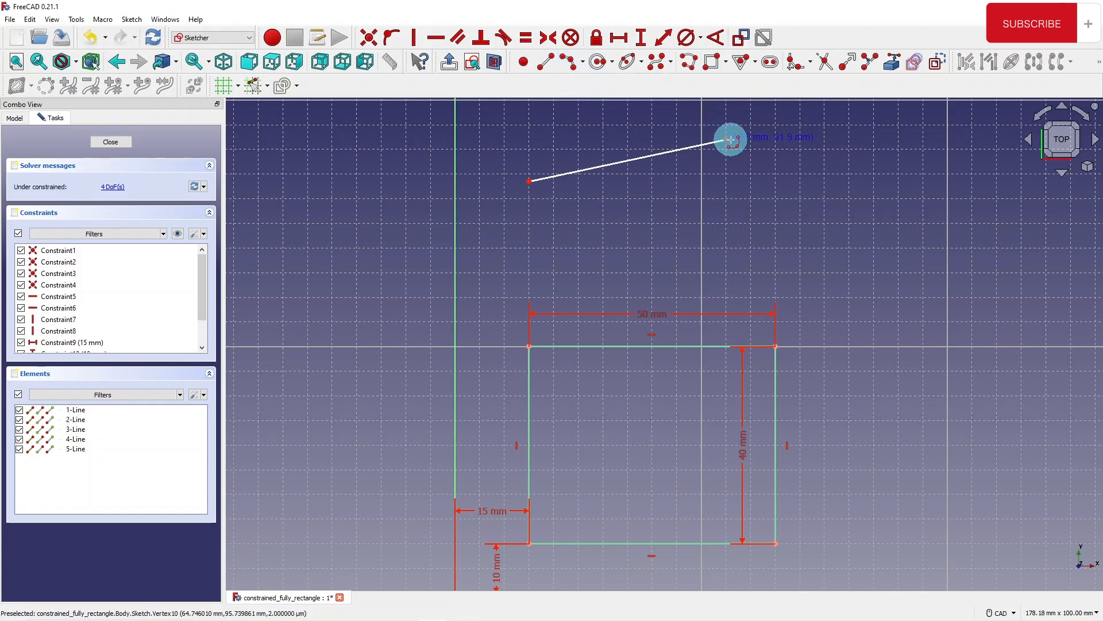
{"action": "left_click", "coordinate": [727, 140]}
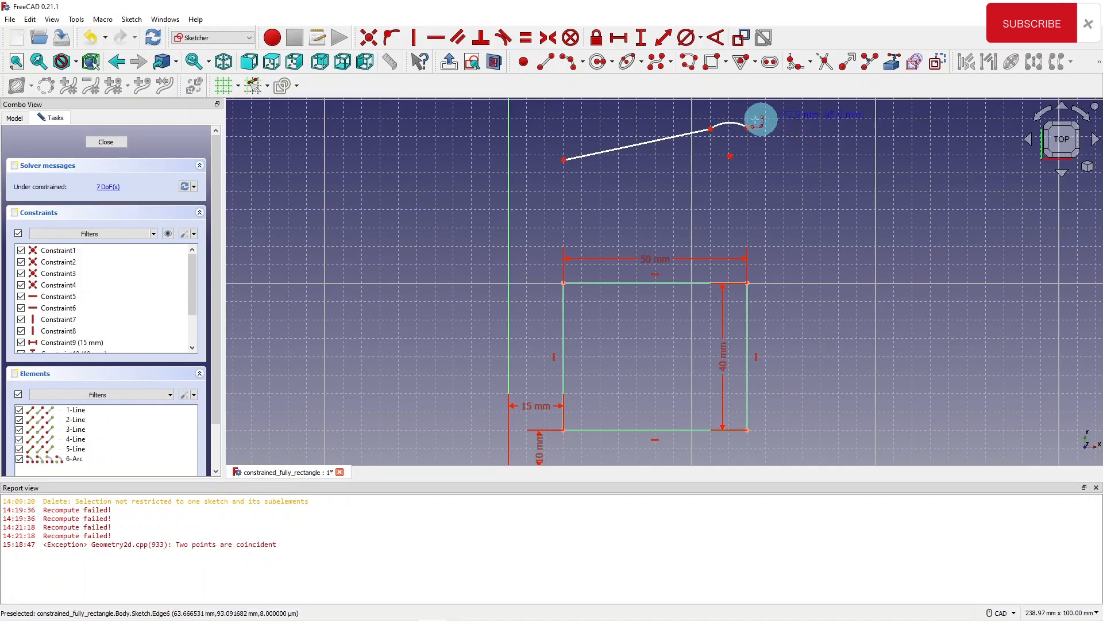
- Close the report view and apply a tangent constraint between the sloped line and the arc at their shared endpoint
{"action": "scroll", "coordinate": [759, 113], "scroll_direction": "up", "scroll_amount": 4}
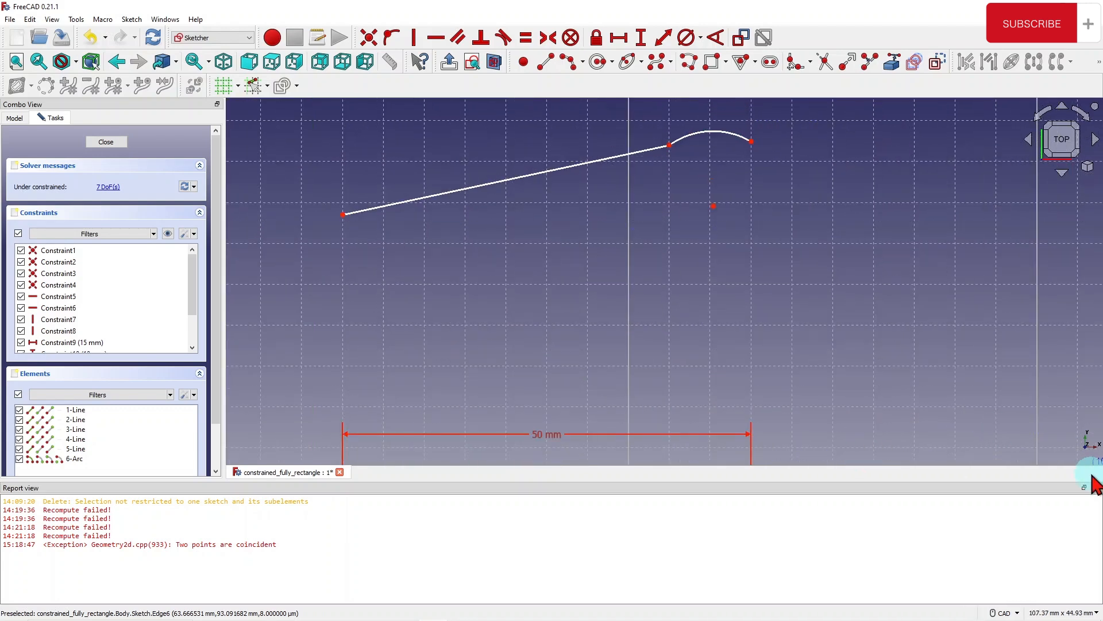
{"action": "left_click", "coordinate": [1095, 488]}
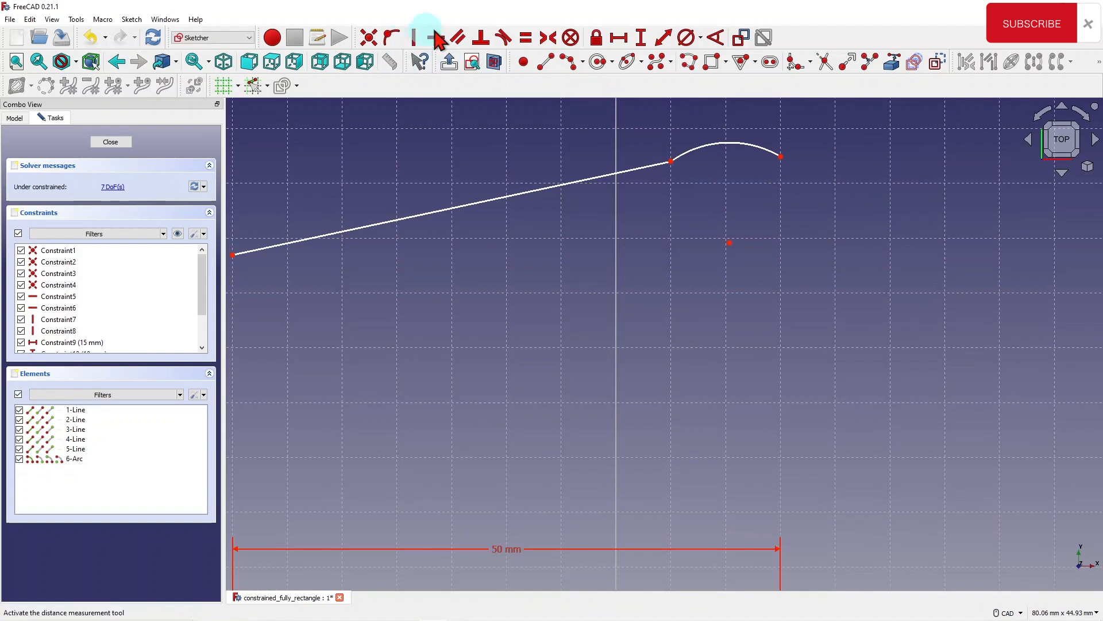
{"action": "left_click", "coordinate": [503, 38]}
{"action": "left_click", "coordinate": [655, 166]}
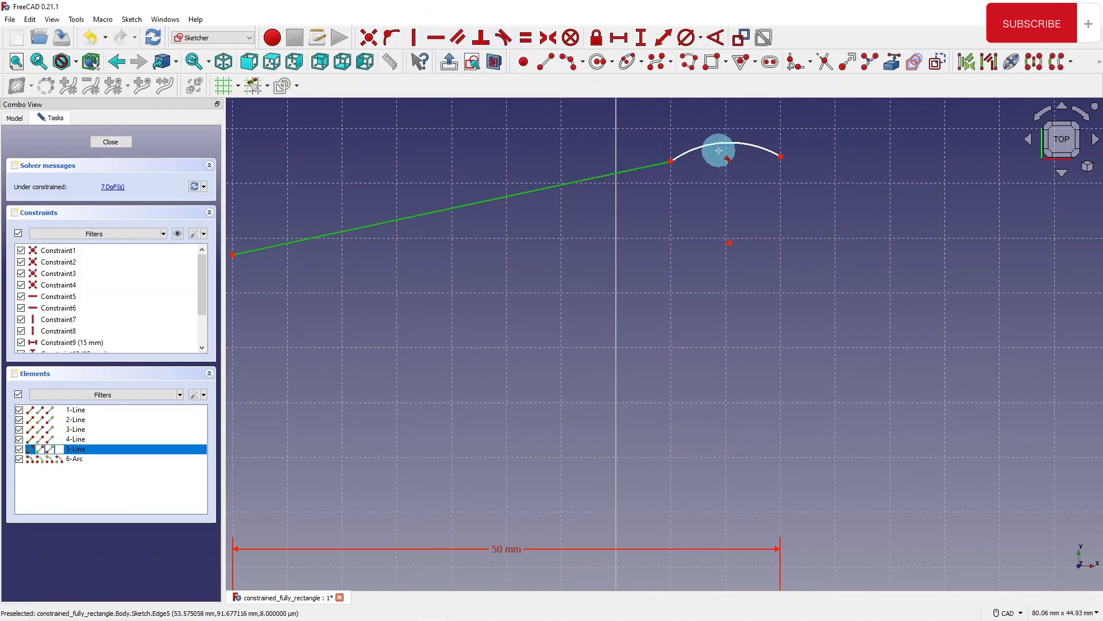
{"action": "left_click", "coordinate": [722, 142]}
{"action": "key", "text": "t"}
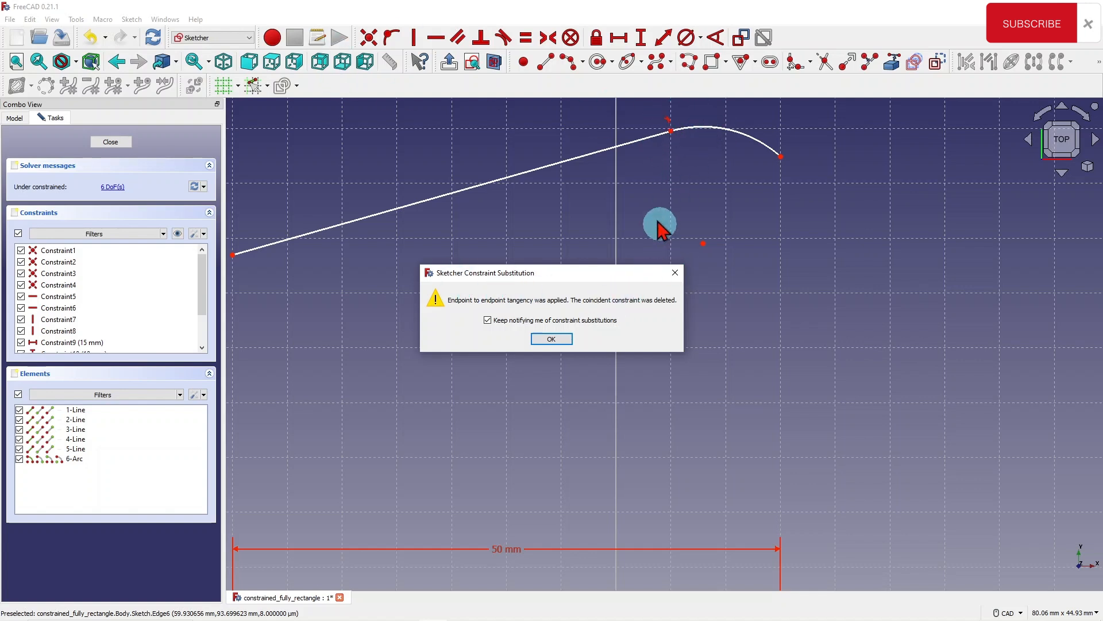
{"action": "left_click", "coordinate": [552, 339]}
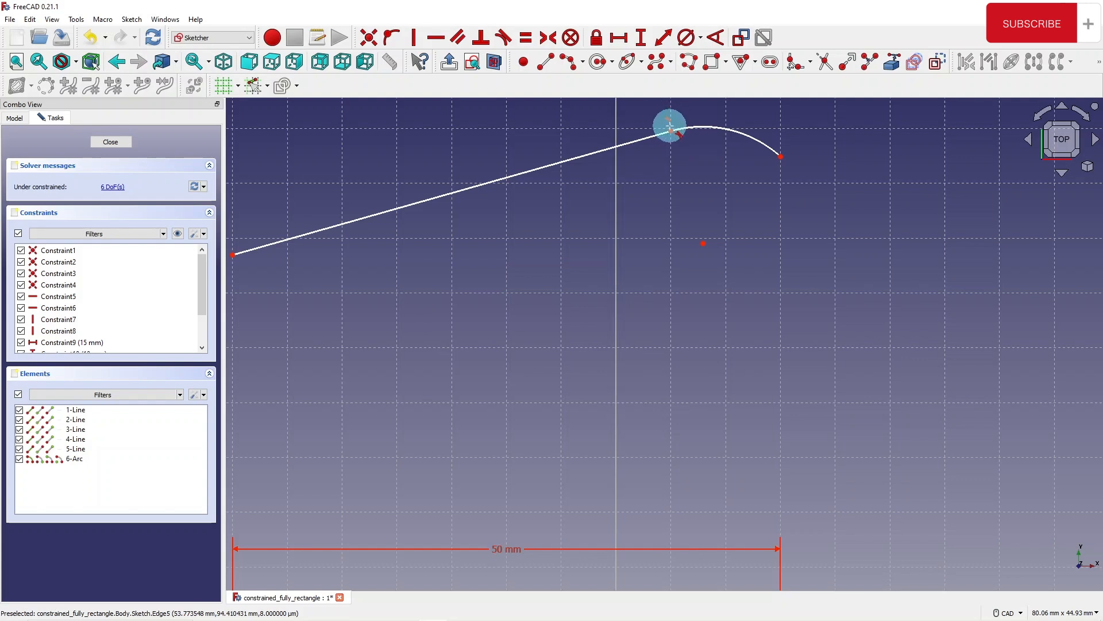
- Inspect the tangent joint, and delete the sloped line and the arc above the rectangle
{"action": "scroll", "coordinate": [714, 215], "scroll_direction": "up", "scroll_amount": 4}
{"action": "scroll", "coordinate": [714, 224], "scroll_direction": "down", "scroll_amount": 3}
{"action": "scroll", "coordinate": [714, 227], "scroll_direction": "down", "scroll_amount": 4}
{"action": "mouse_move", "coordinate": [432, 156]}
{"action": "left_mouse_down"}
{"action": "mouse_move", "coordinate": [818, 229]}
{"action": "mouse_move", "coordinate": [795, 278]}
{"action": "mouse_move", "coordinate": [795, 267]}
{"action": "left_mouse_up"}
{"action": "key", "text": "Delete"}
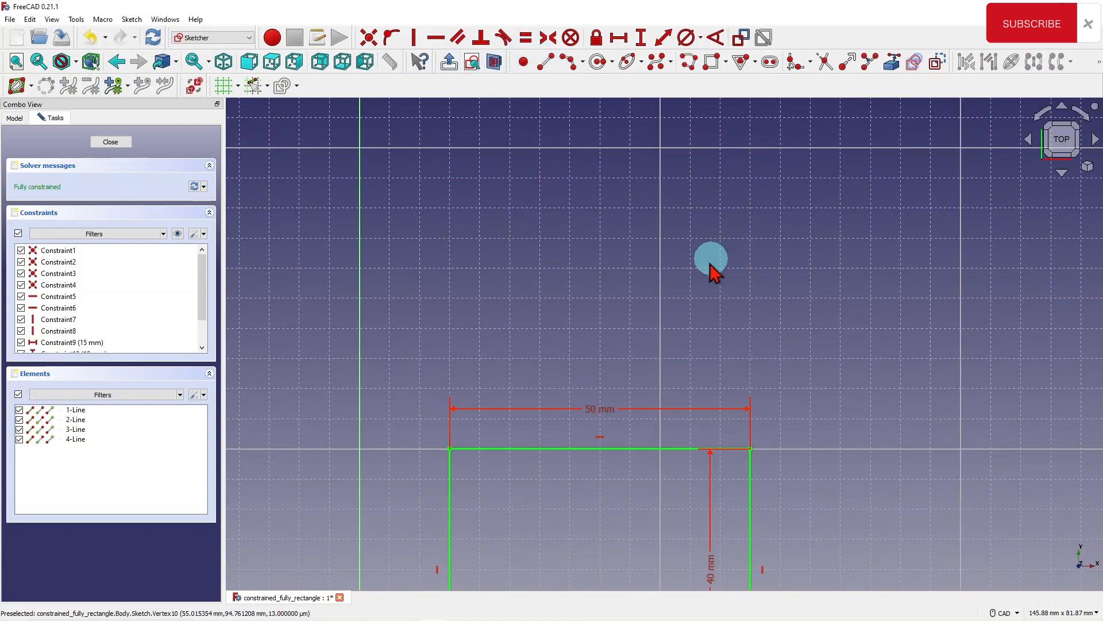
- Draw a shorter horizontal line above the rectangle and a longer horizontal line below it, clear of the rectangle's top edge
{"action": "left_click", "coordinate": [543, 62]}
{"action": "left_click", "coordinate": [450, 201]}
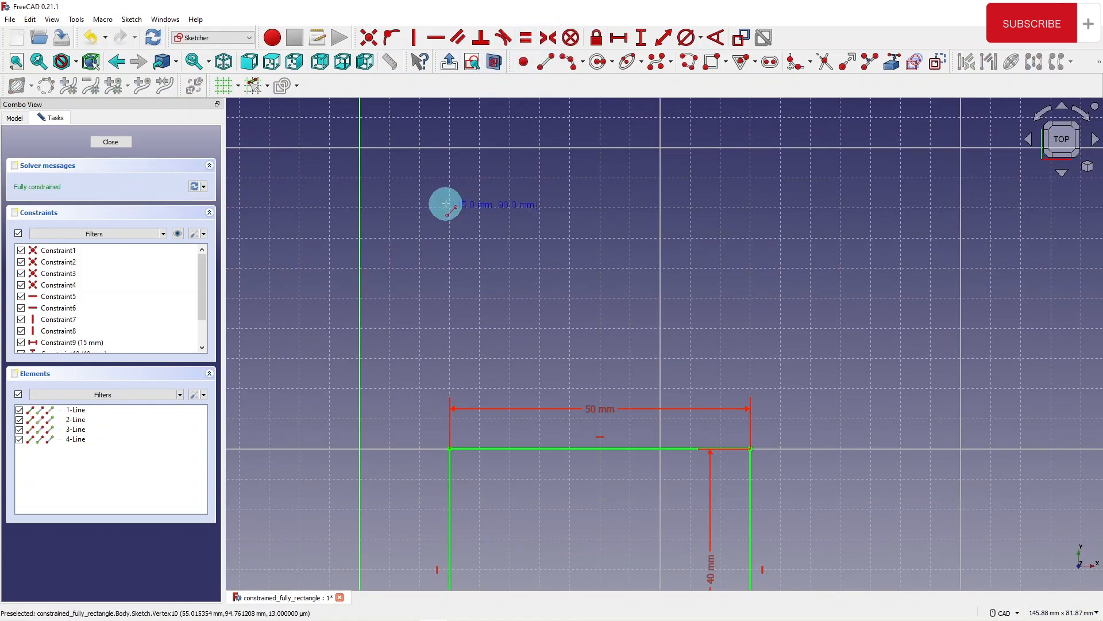
{"action": "left_click", "coordinate": [625, 201]}
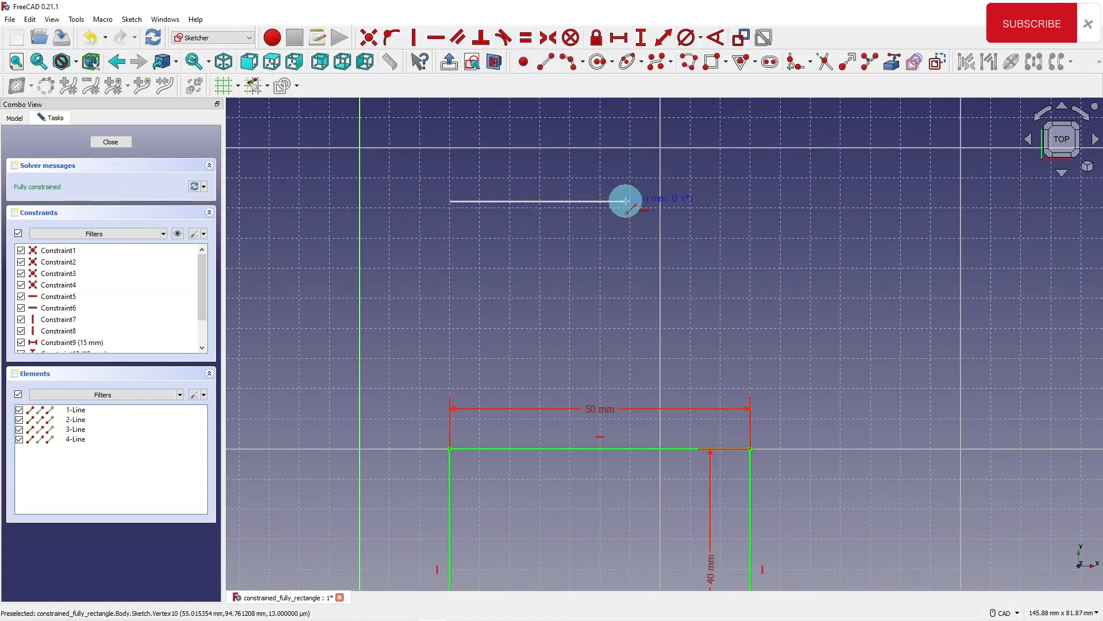
{"action": "left_click", "coordinate": [461, 268]}
{"action": "left_click", "coordinate": [728, 268]}
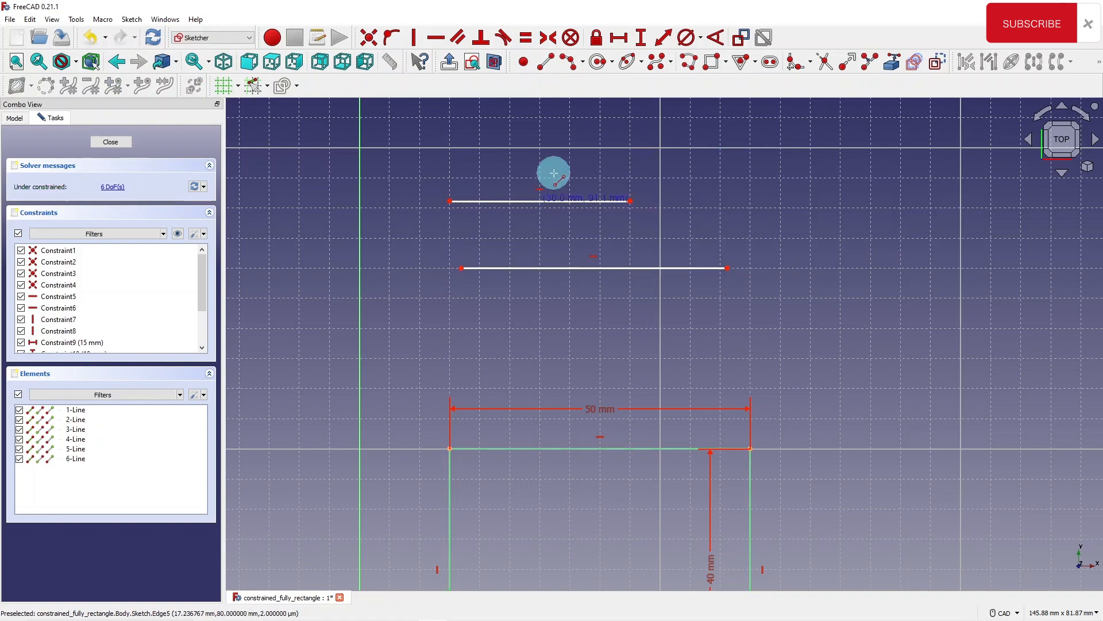
{"action": "right_click", "coordinate": [640, 234]}
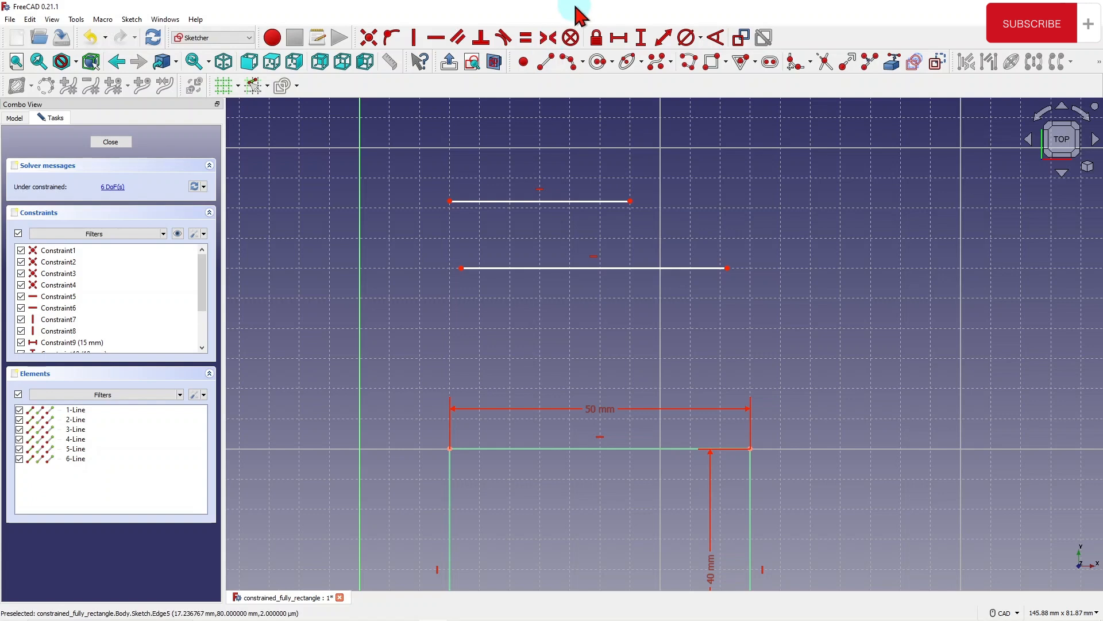
- Apply an equal-length constraint between the two horizontal lines above the rectangle
{"action": "left_click", "coordinate": [526, 38]}
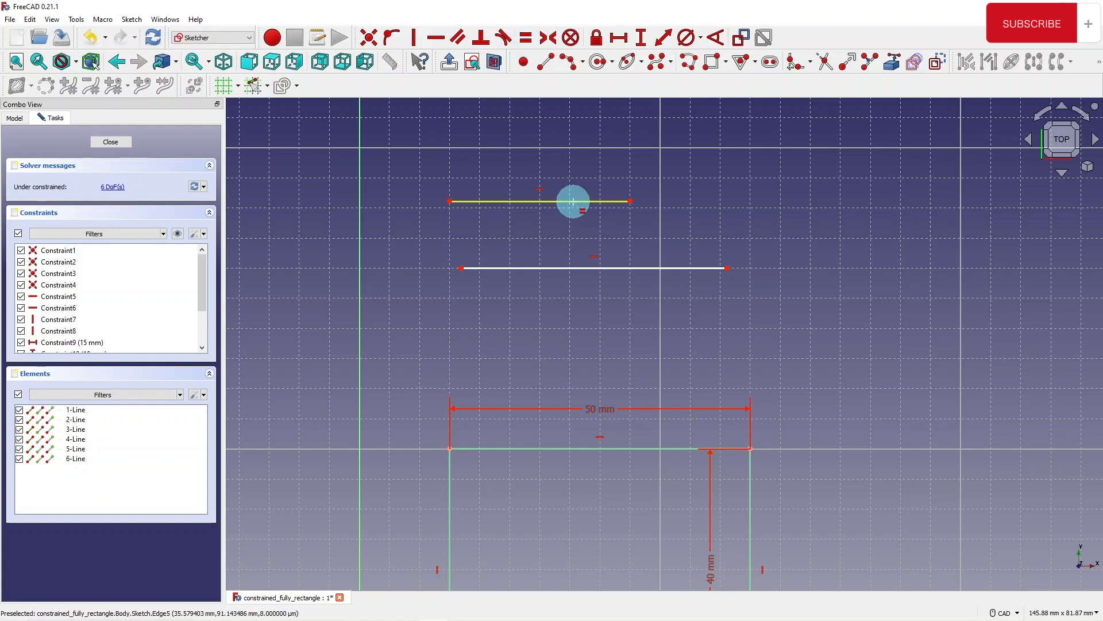
{"action": "left_click", "coordinate": [573, 201]}
{"action": "left_click", "coordinate": [615, 267]}
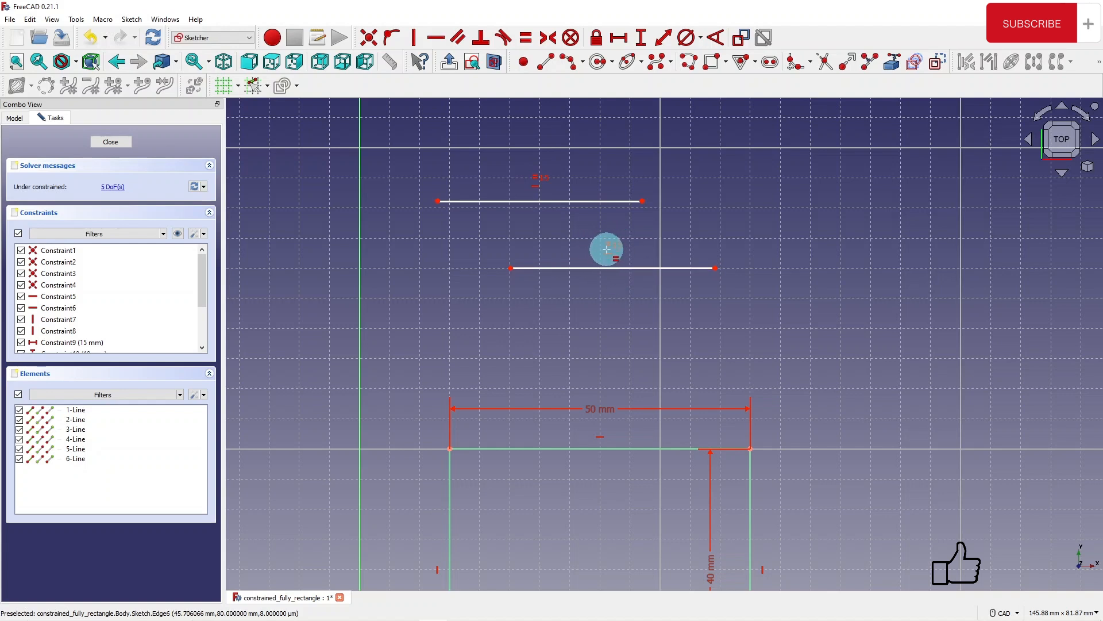
{"action": "left_click", "coordinate": [610, 268]}
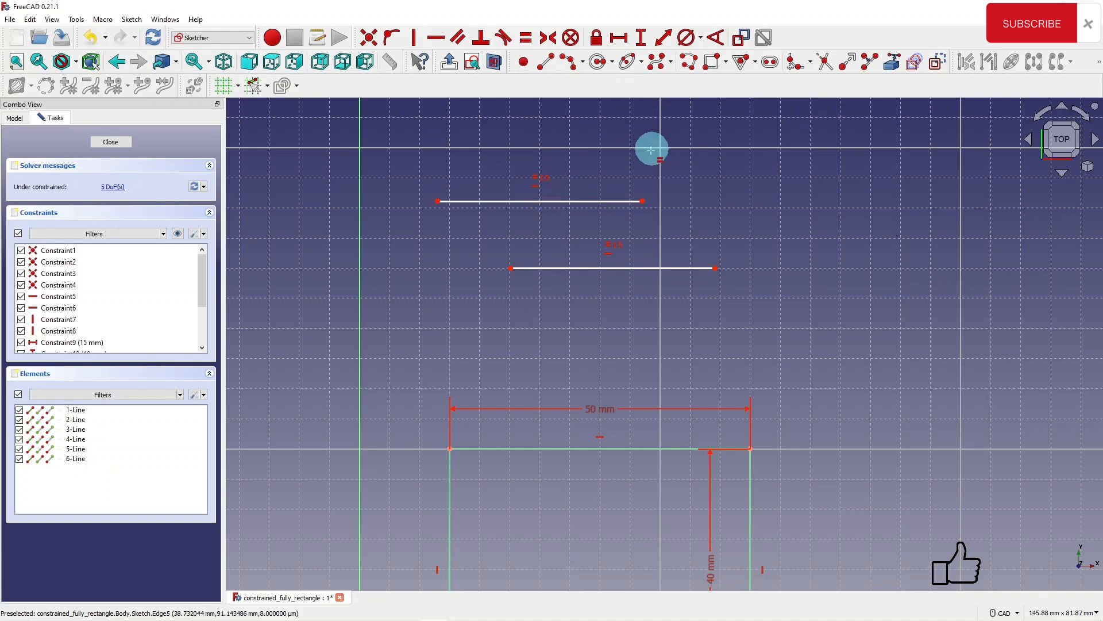
- Apply a 36 mm horizontal distance to the upper horizontal line, and delete both lines above the rectangle
{"action": "left_click", "coordinate": [619, 37]}
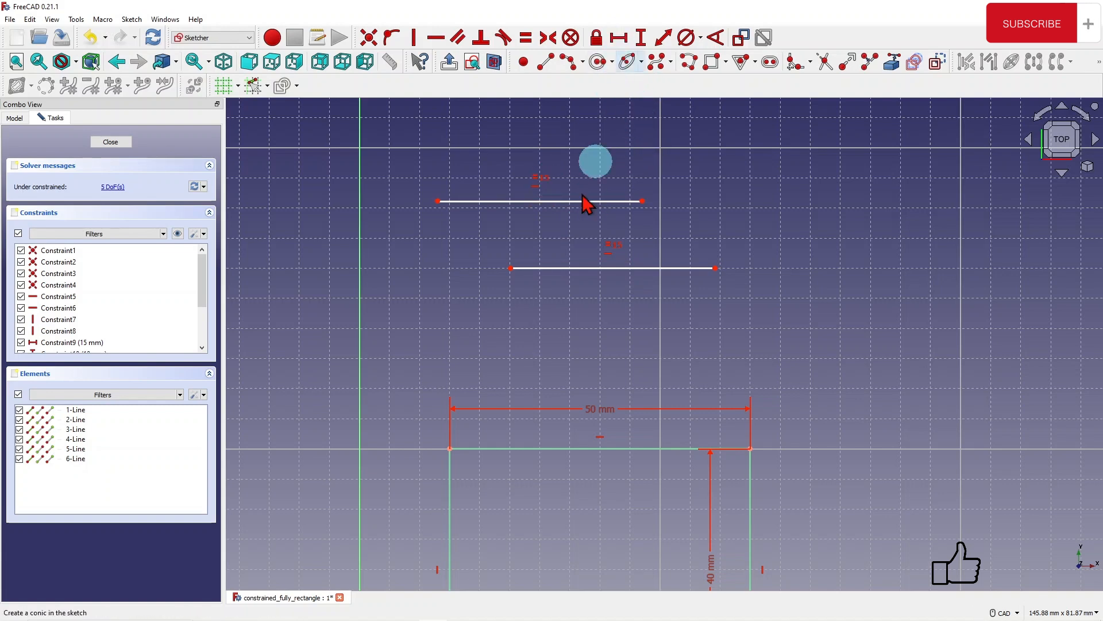
{"action": "left_click", "coordinate": [562, 201]}
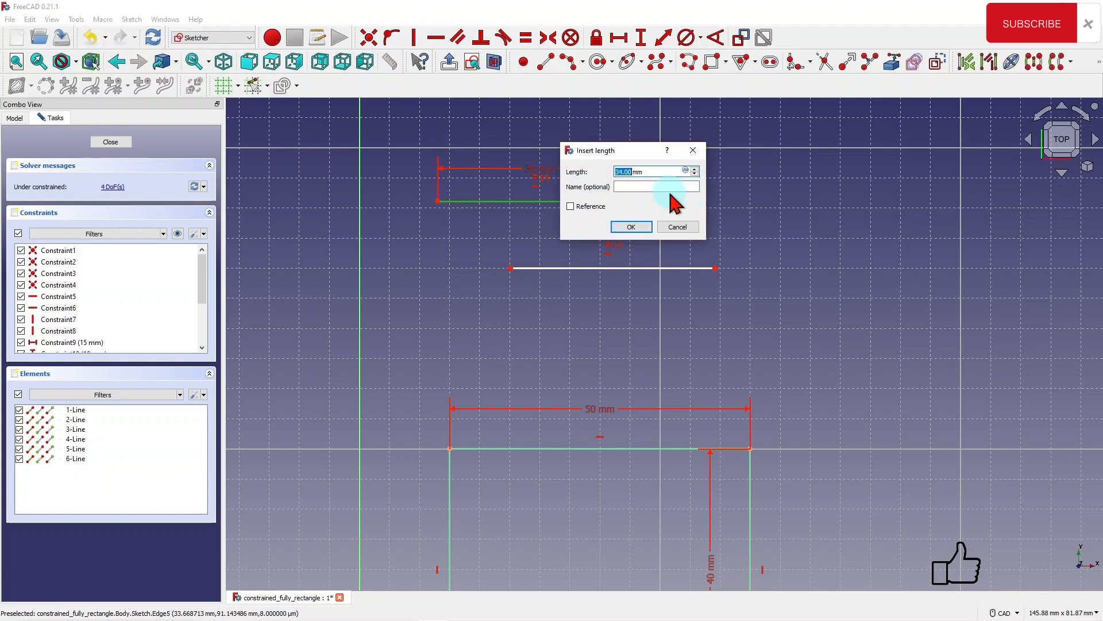
{"action": "type", "text": "36"}
{"action": "key", "text": "Return"}
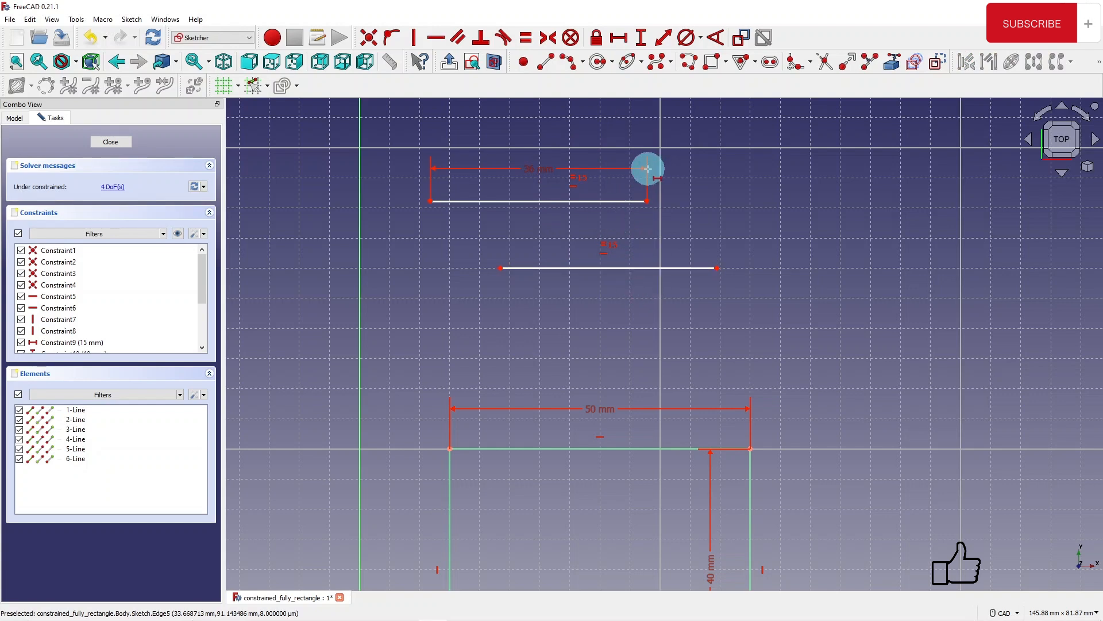
{"action": "left_click_drag", "start_coordinate": [397, 135], "coordinate": [747, 303]}
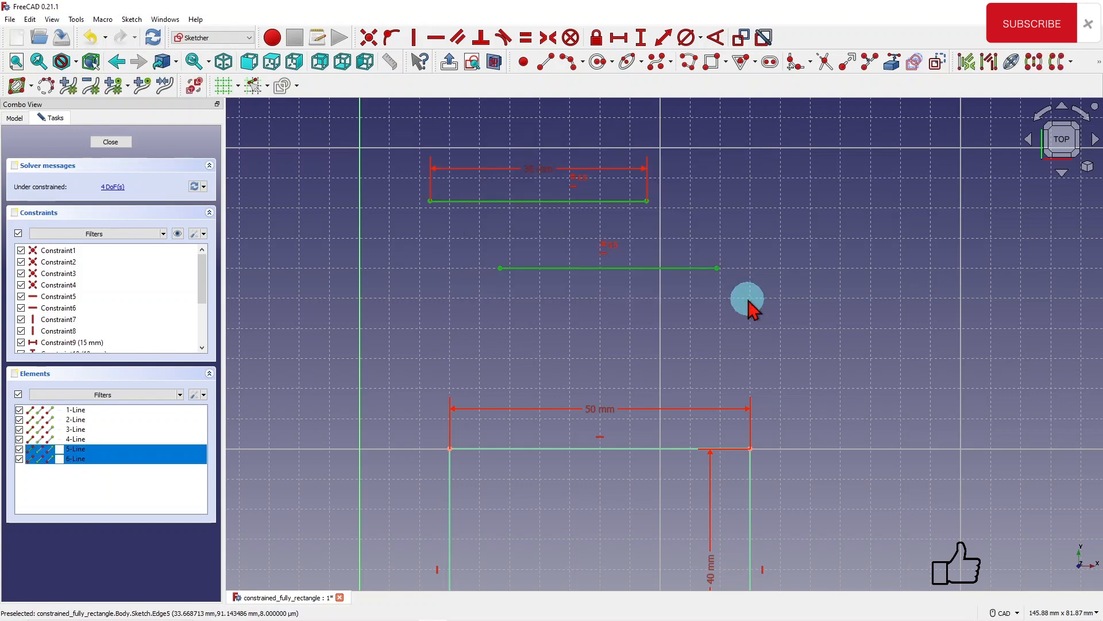
{"action": "key", "text": "Delete"}
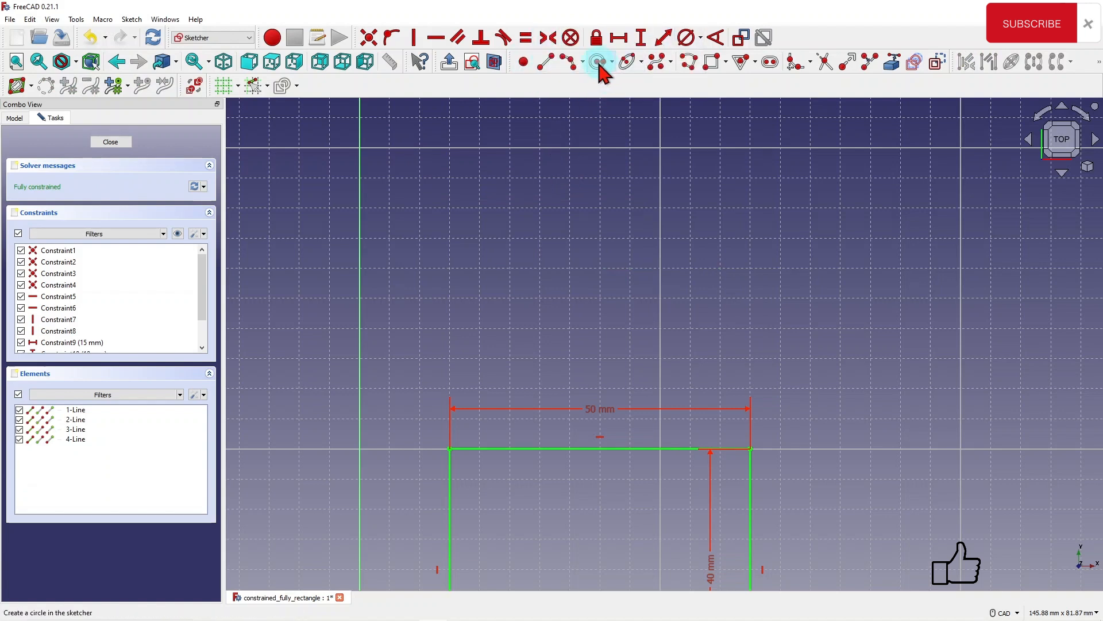
- Draw a small circle left of the vertical axis and a larger circle right of it at the same height, above the rectangle
{"action": "scroll", "coordinate": [697, 288], "scroll_direction": "down", "scroll_amount": 6}
{"action": "scroll", "coordinate": [505, 148], "scroll_direction": "up", "scroll_amount": 2}
{"action": "left_click", "coordinate": [598, 62]}
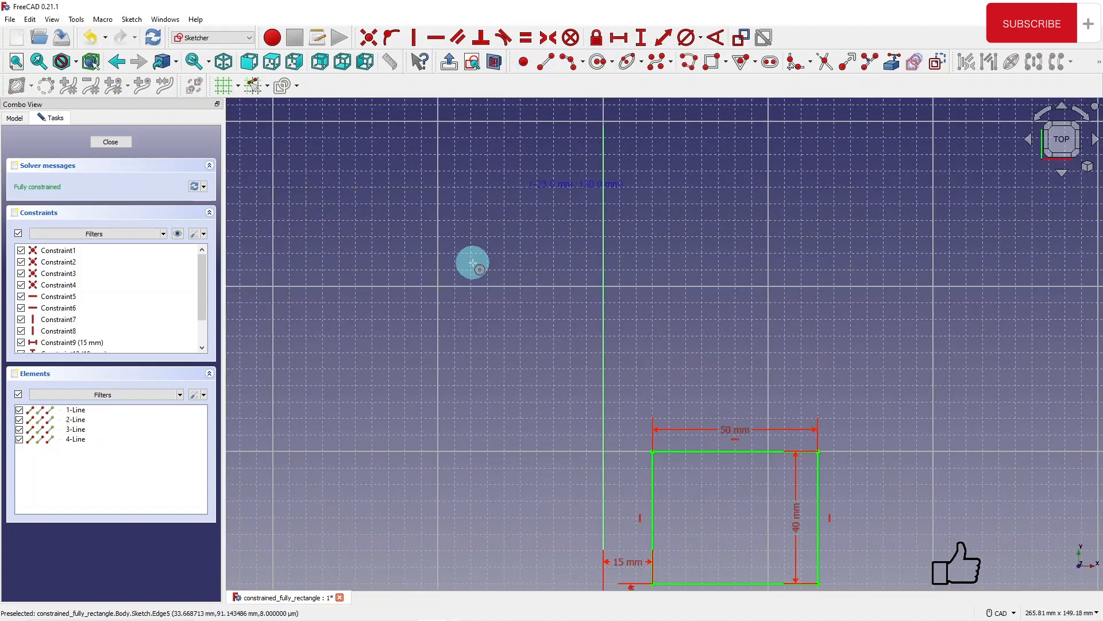
{"action": "left_click", "coordinate": [488, 236]}
{"action": "left_click", "coordinate": [524, 215]}
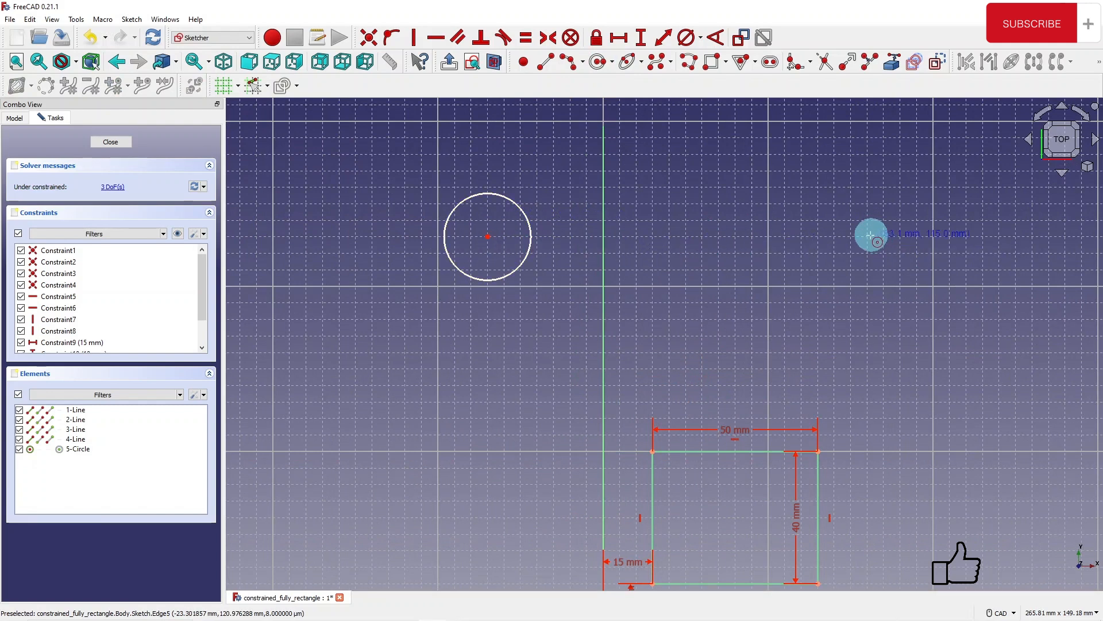
{"action": "left_click", "coordinate": [833, 236]}
{"action": "left_click", "coordinate": [889, 185]}
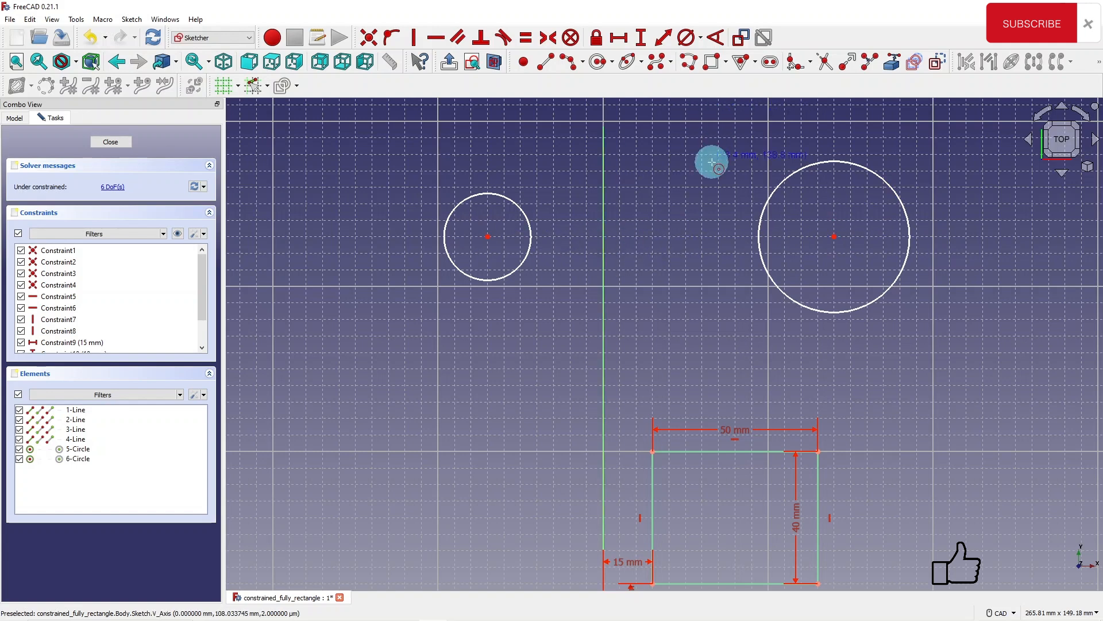
- Apply a symmetry constraint to the two circle centres about the vertical axis
{"action": "left_click", "coordinate": [547, 38]}
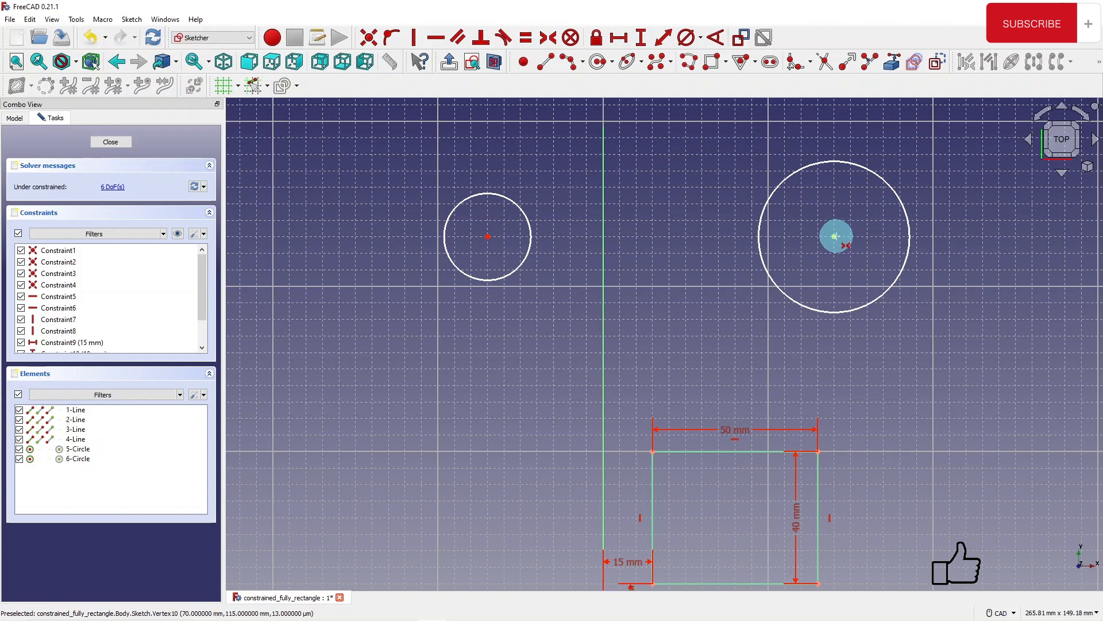
{"action": "left_click", "coordinate": [834, 237]}
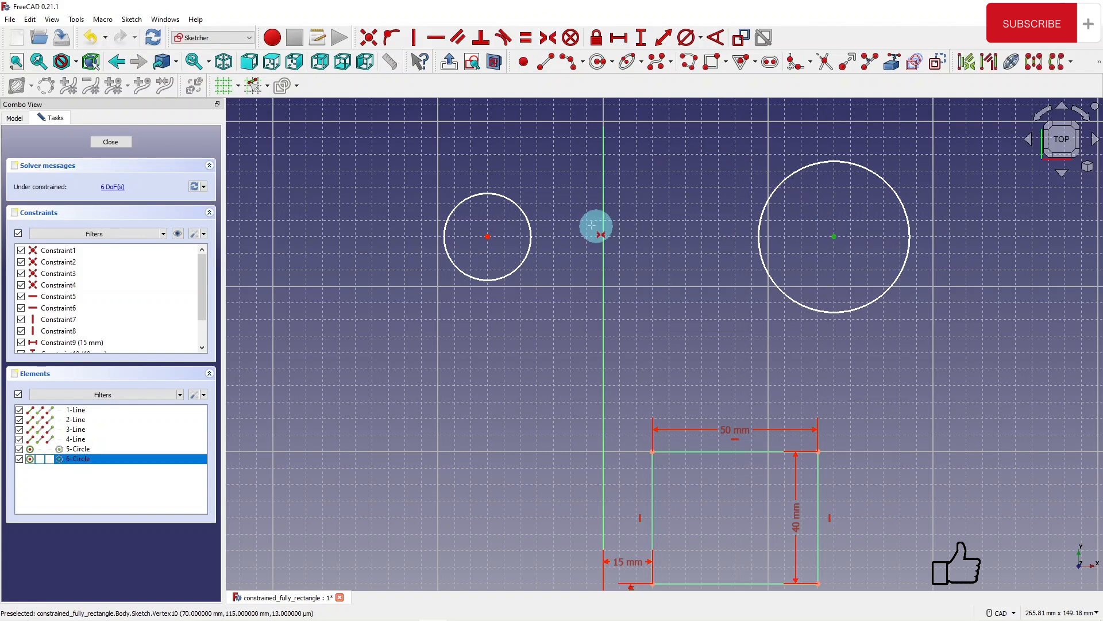
{"action": "left_click", "coordinate": [488, 236]}
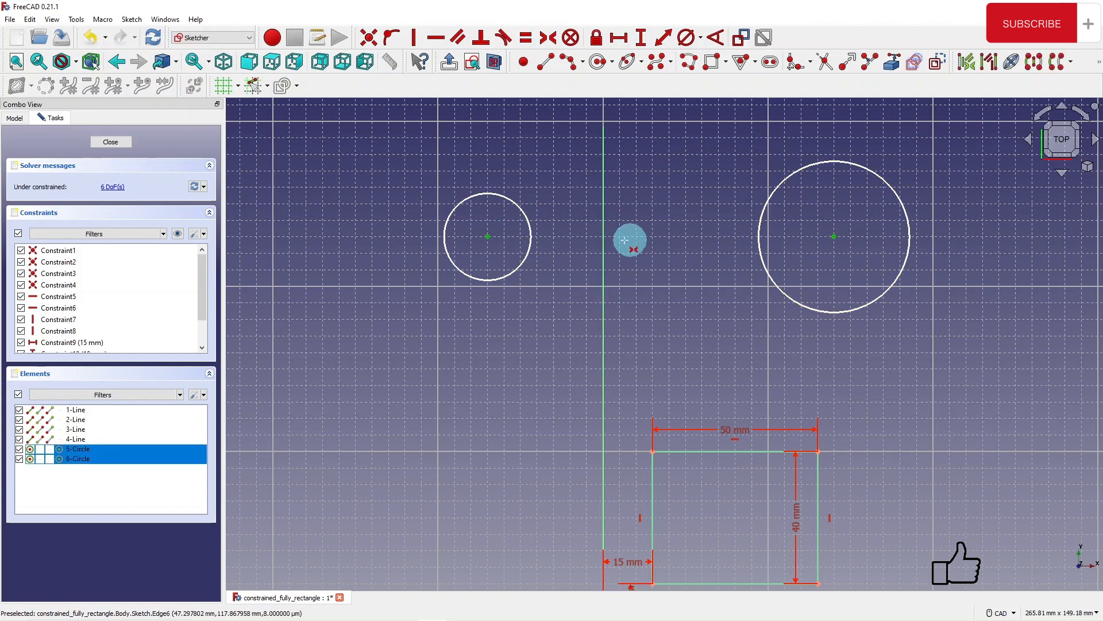
{"action": "left_click", "coordinate": [603, 196]}
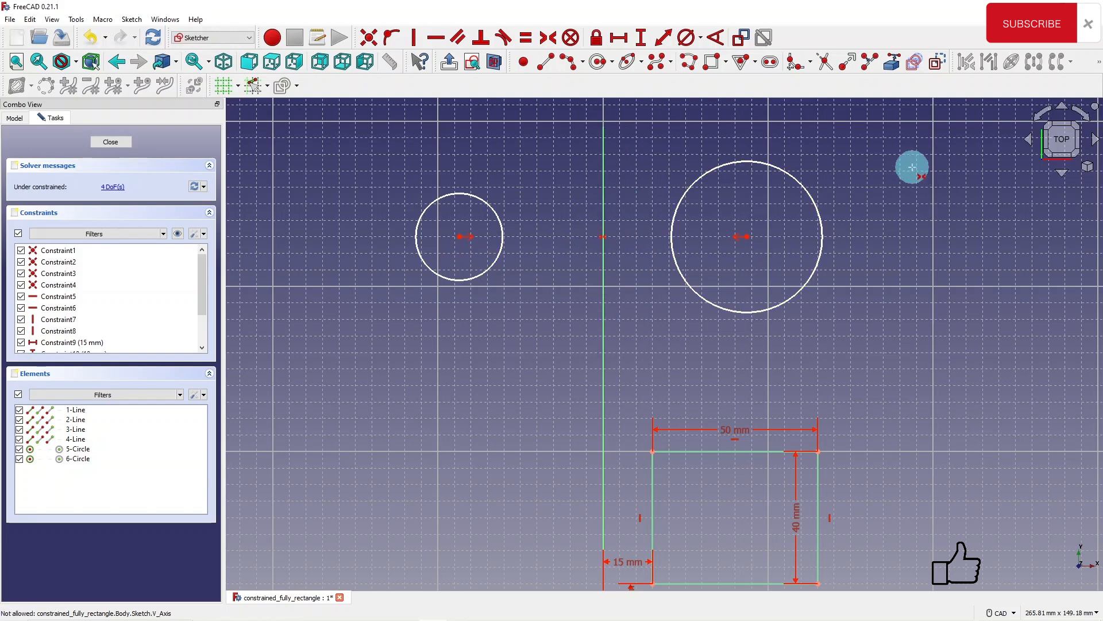
- Delete both circles above the rectangle
{"action": "scroll", "coordinate": [788, 348], "scroll_direction": "down", "scroll_amount": 1}
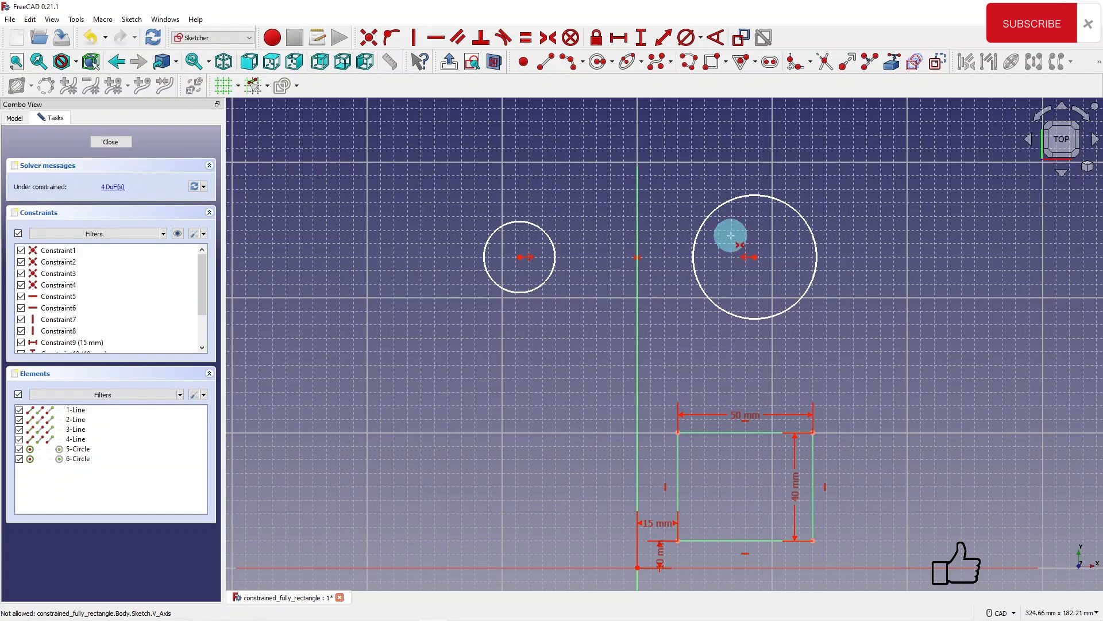
{"action": "left_click_drag", "start_coordinate": [450, 159], "coordinate": [878, 369]}
{"action": "key", "text": "Delete"}
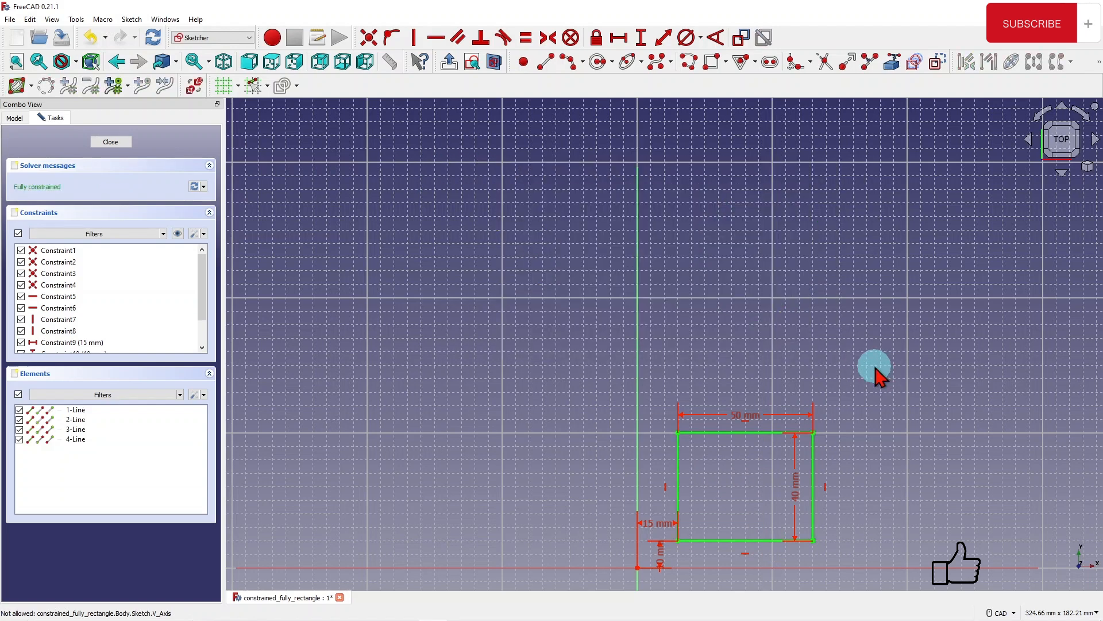
- Delete the 10 mm vertical and 15 mm horizontal dimensions that locate the rectangle from the origin
{"action": "scroll", "coordinate": [689, 390], "scroll_direction": "up", "scroll_amount": 1}
{"action": "scroll", "coordinate": [684, 385], "scroll_direction": "down", "scroll_amount": 3}
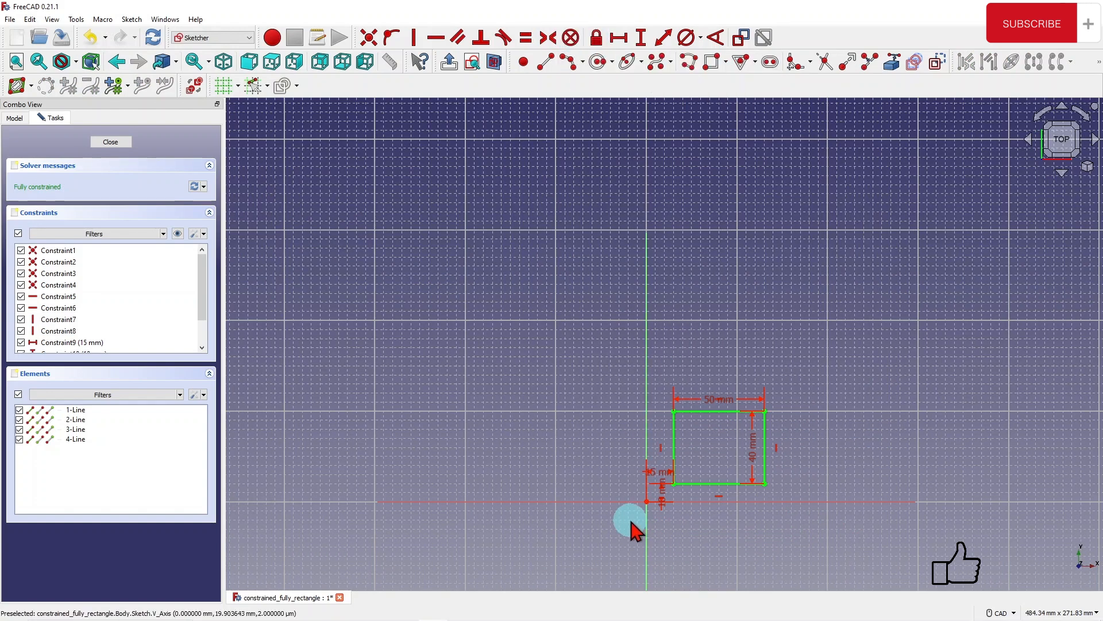
{"action": "scroll", "coordinate": [632, 524], "scroll_direction": "up", "scroll_amount": 2}
{"action": "scroll", "coordinate": [632, 524], "scroll_direction": "up", "scroll_amount": 2}
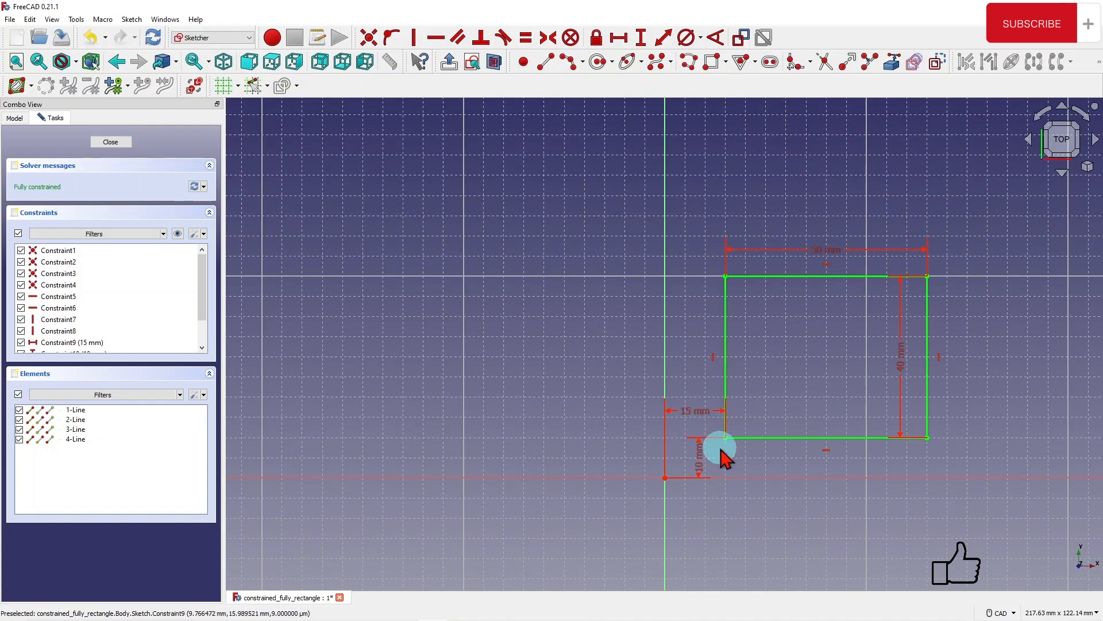
{"action": "left_click", "coordinate": [700, 459]}
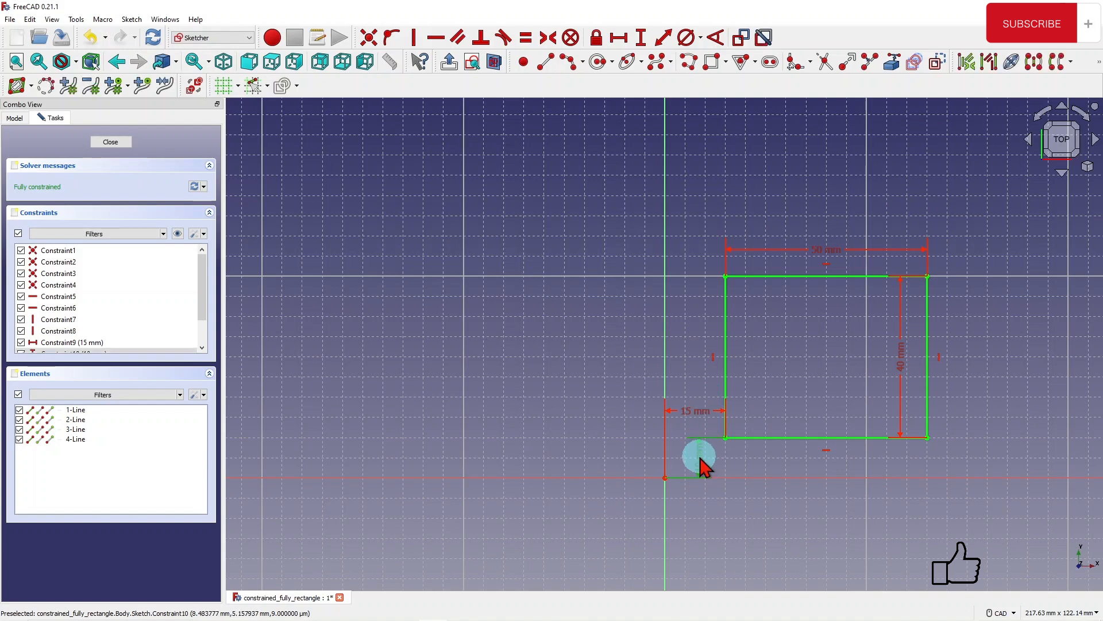
{"action": "key", "text": "Delete"}
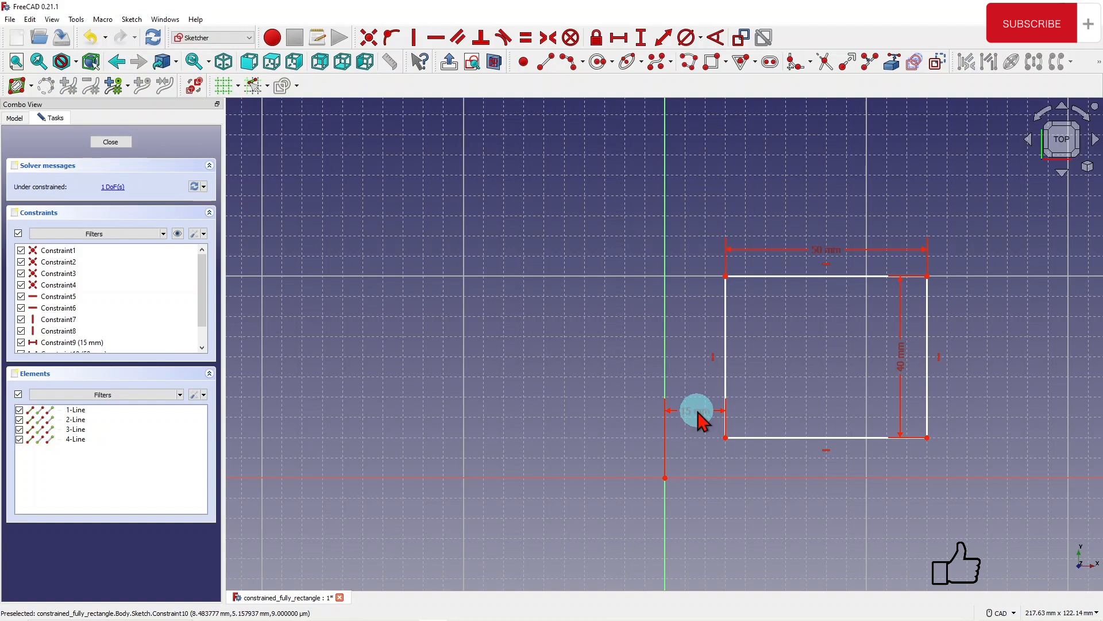
{"action": "left_click", "coordinate": [701, 410]}
{"action": "key", "text": "Delete"}
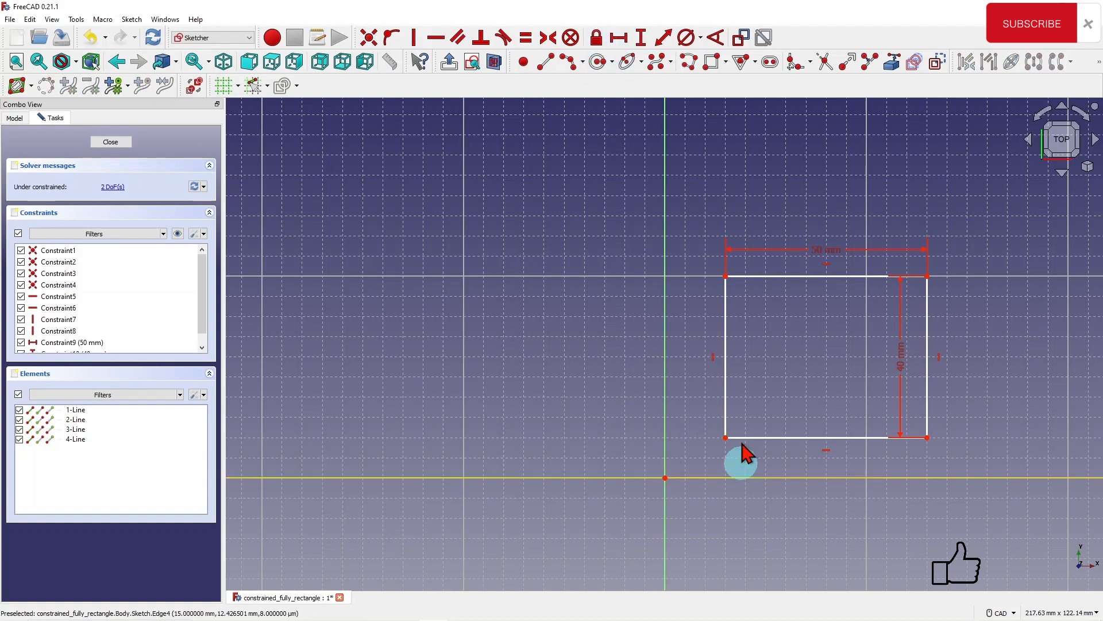
- Apply a block constraint to the rectangle's bottom edge and check it in the list of constraints
{"action": "left_click", "coordinate": [569, 38]}
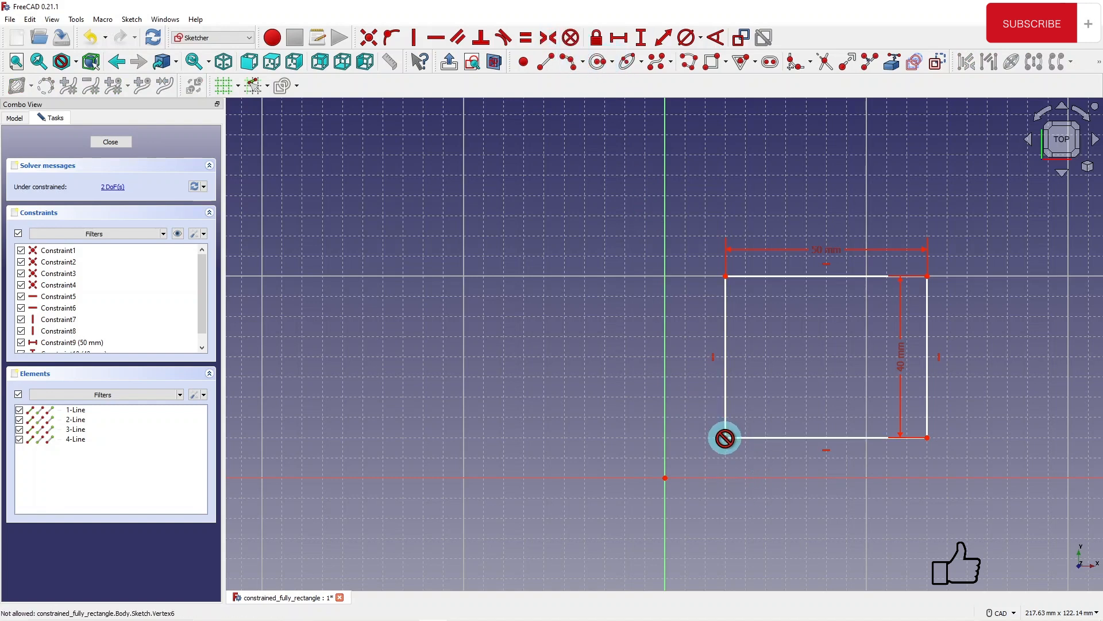
{"action": "left_click", "coordinate": [574, 46]}
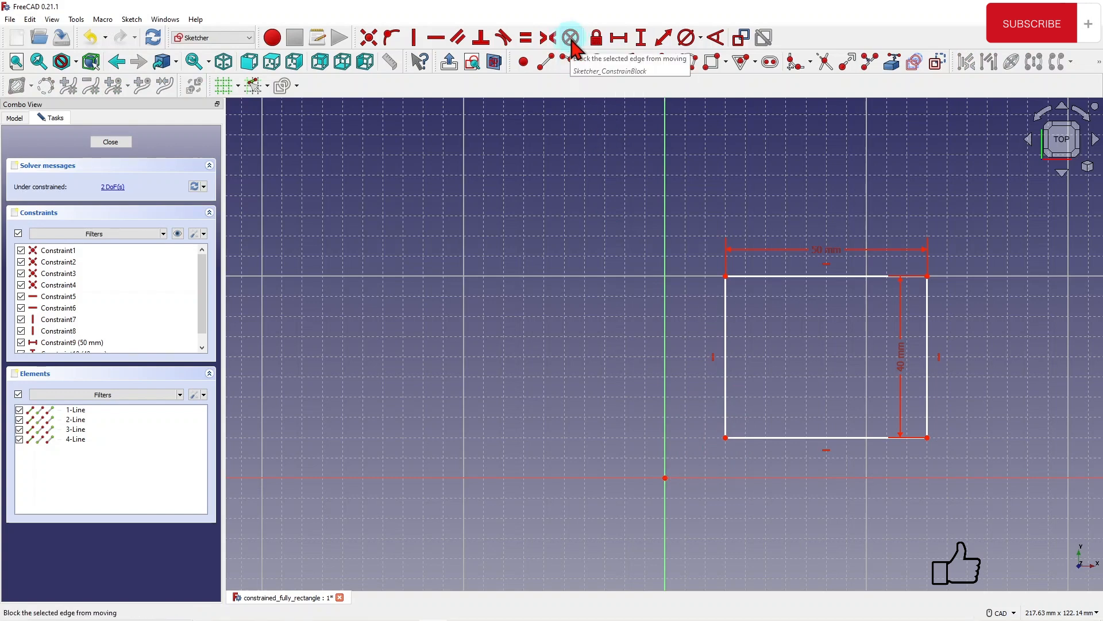
{"action": "left_click", "coordinate": [796, 438]}
{"action": "scroll", "coordinate": [608, 366], "scroll_direction": "down", "scroll_amount": 1}
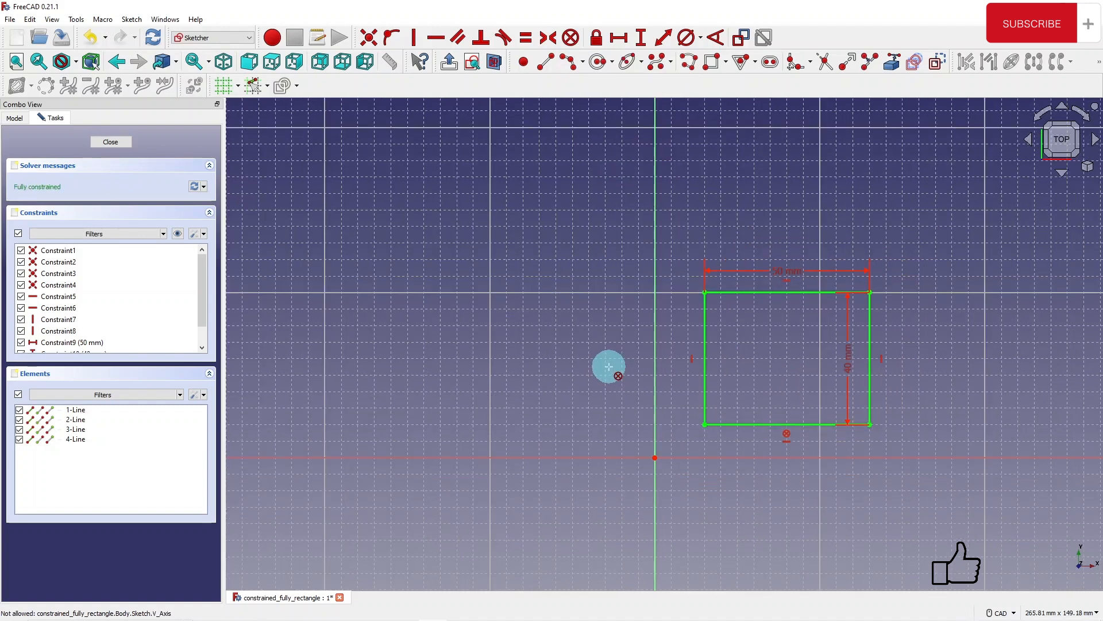
{"action": "scroll", "coordinate": [609, 366], "scroll_direction": "down", "scroll_amount": 1}
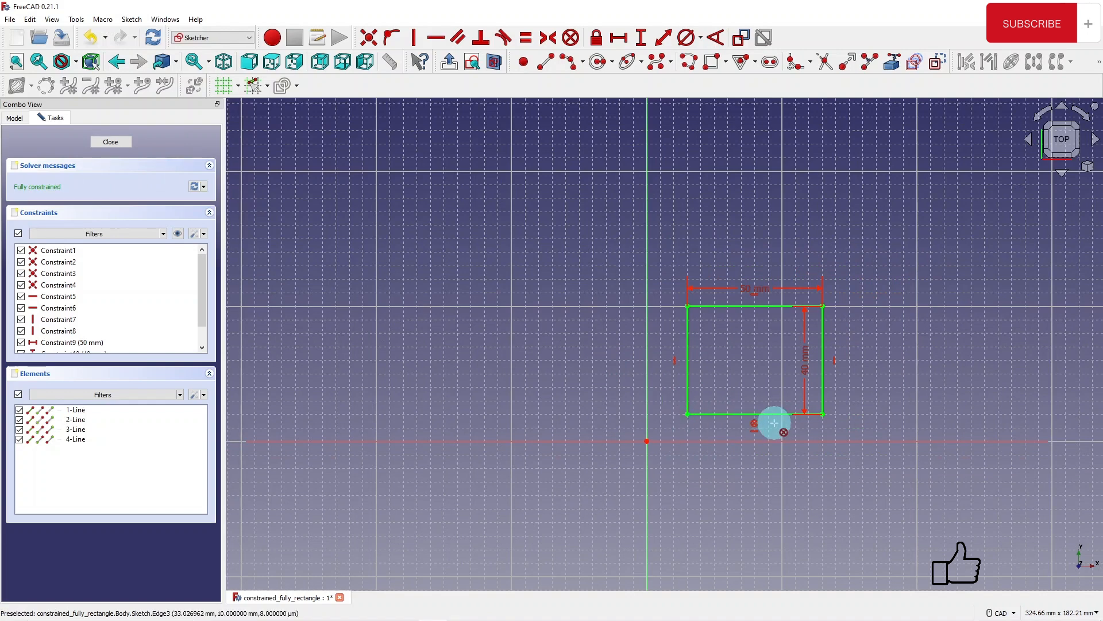
{"action": "scroll", "coordinate": [739, 423], "scroll_direction": "up", "scroll_amount": 2}
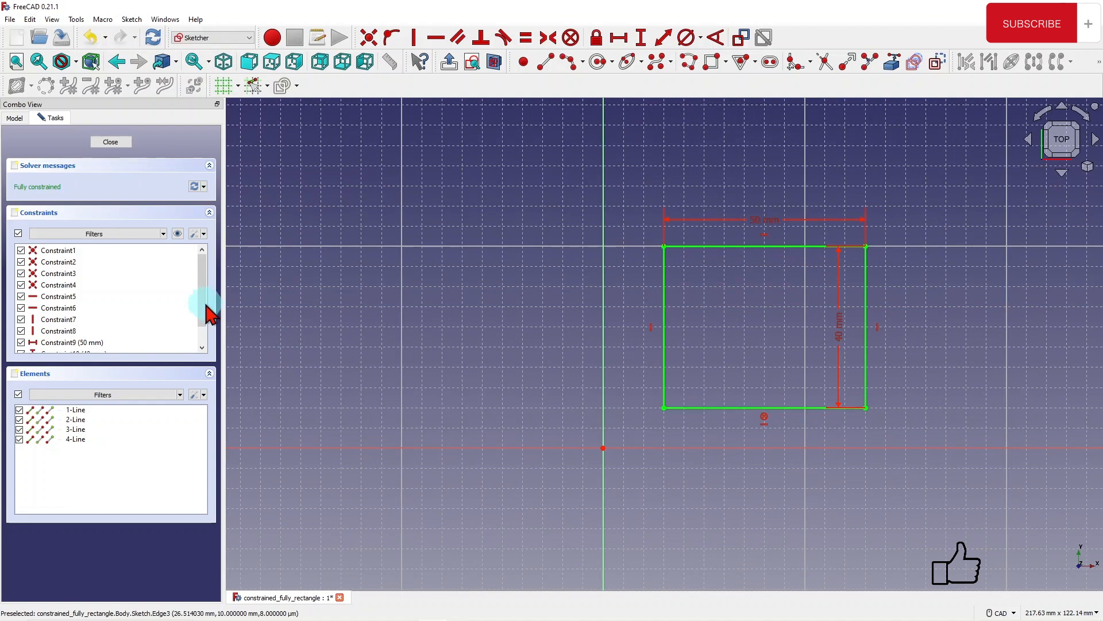
{"action": "left_click_drag", "start_coordinate": [202, 303], "coordinate": [205, 328]}
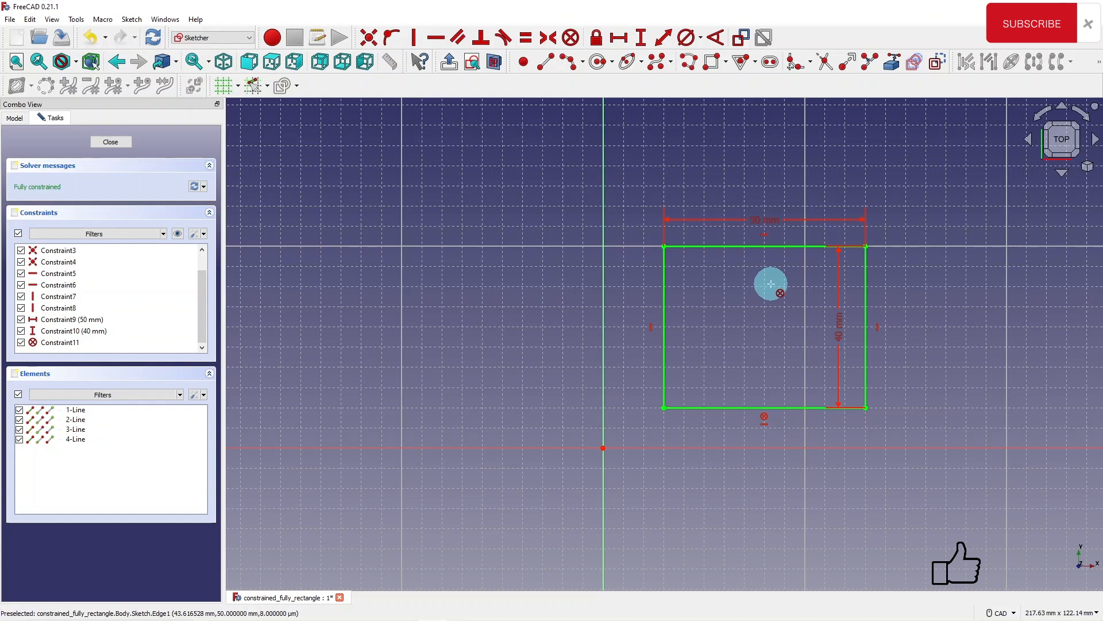
- Leave and reopen the rectangle's sketch, and delete the block constraint from the bottom edge
{"action": "key", "text": "Escape"}
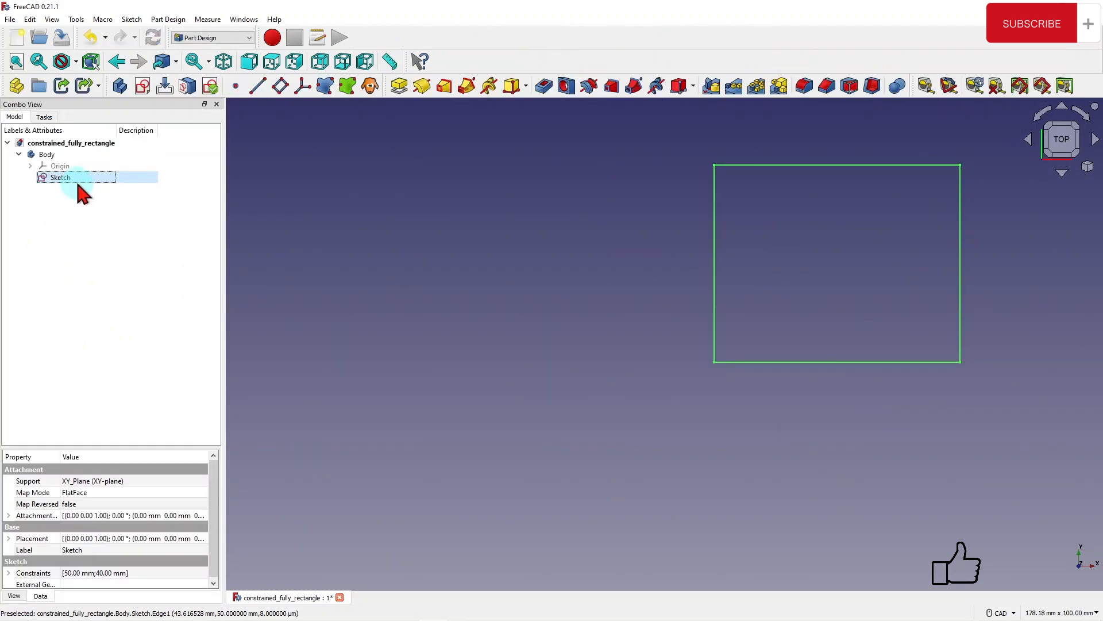
{"action": "double_click", "coordinate": [60, 177]}
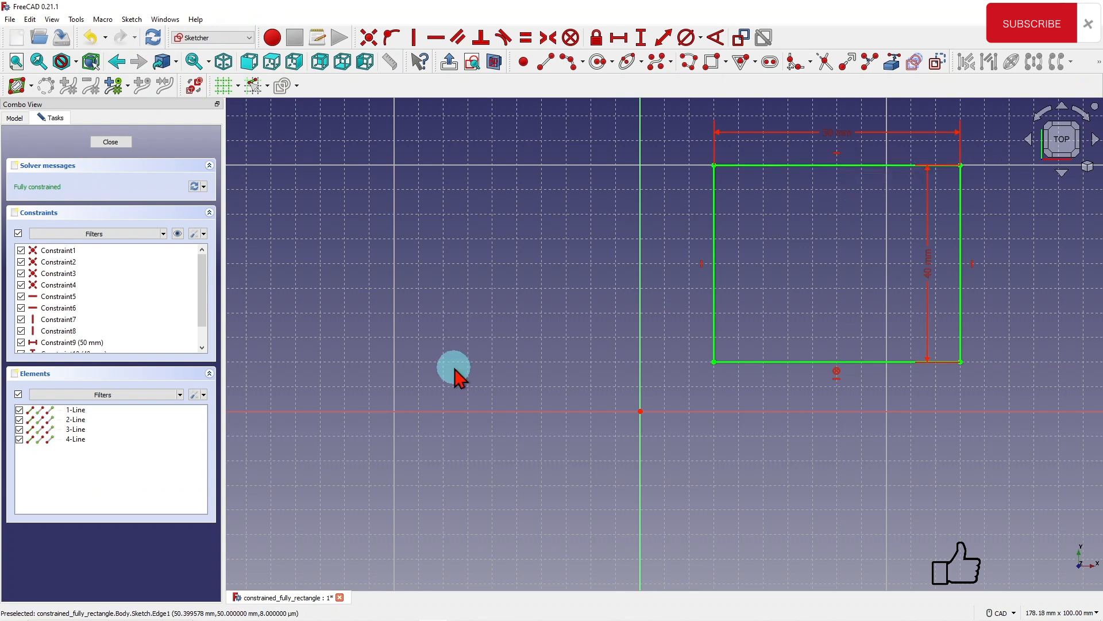
{"action": "mouse_move", "coordinate": [205, 275]}
{"action": "left_mouse_down"}
{"action": "mouse_move", "coordinate": [208, 298]}
{"action": "mouse_move", "coordinate": [209, 273]}
{"action": "left_mouse_up"}
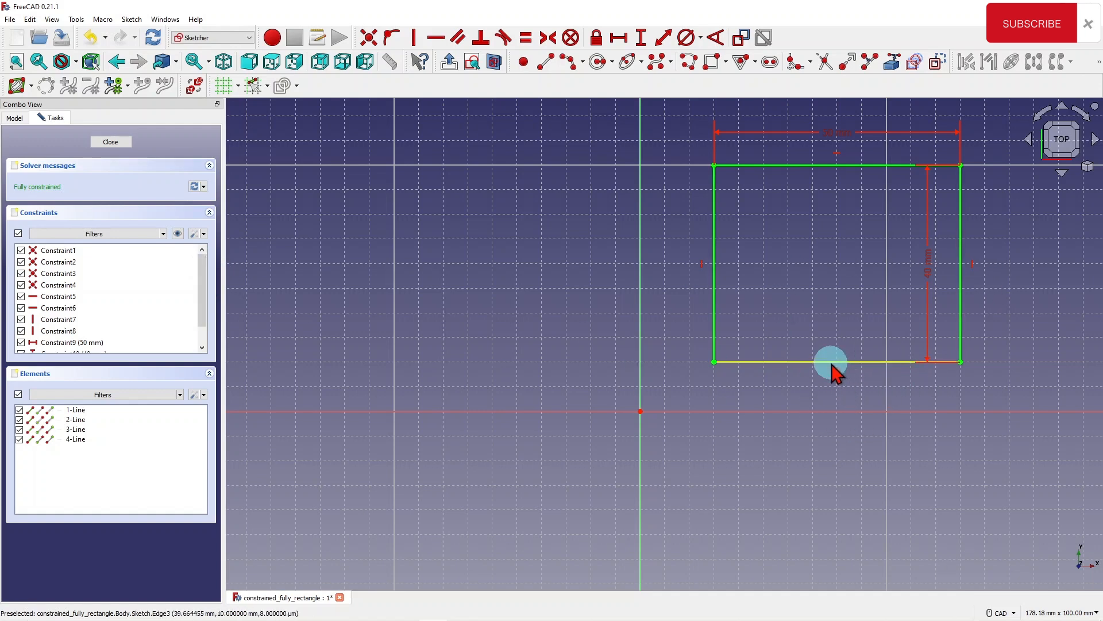
{"action": "scroll", "coordinate": [201, 321], "scroll_direction": "down", "scroll_amount": 1}
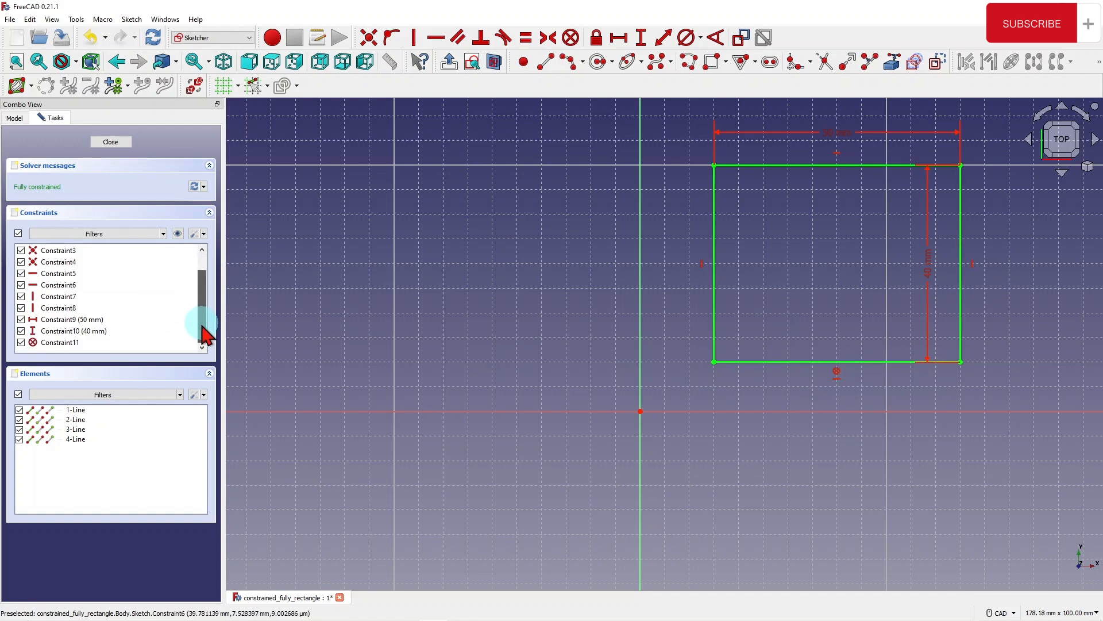
{"action": "left_click", "coordinate": [55, 344]}
{"action": "key", "text": "Delete"}
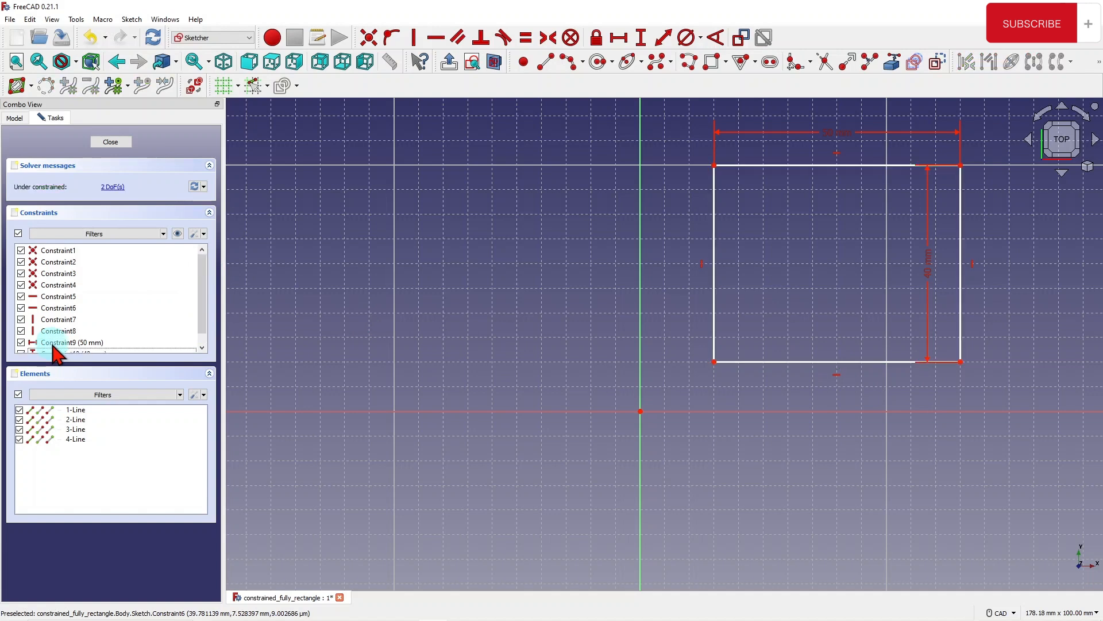
- Apply a lock constraint to the rectangle's lower-left corner, review the resulting distance constraints, and close the sketch
{"action": "left_click", "coordinate": [596, 40]}
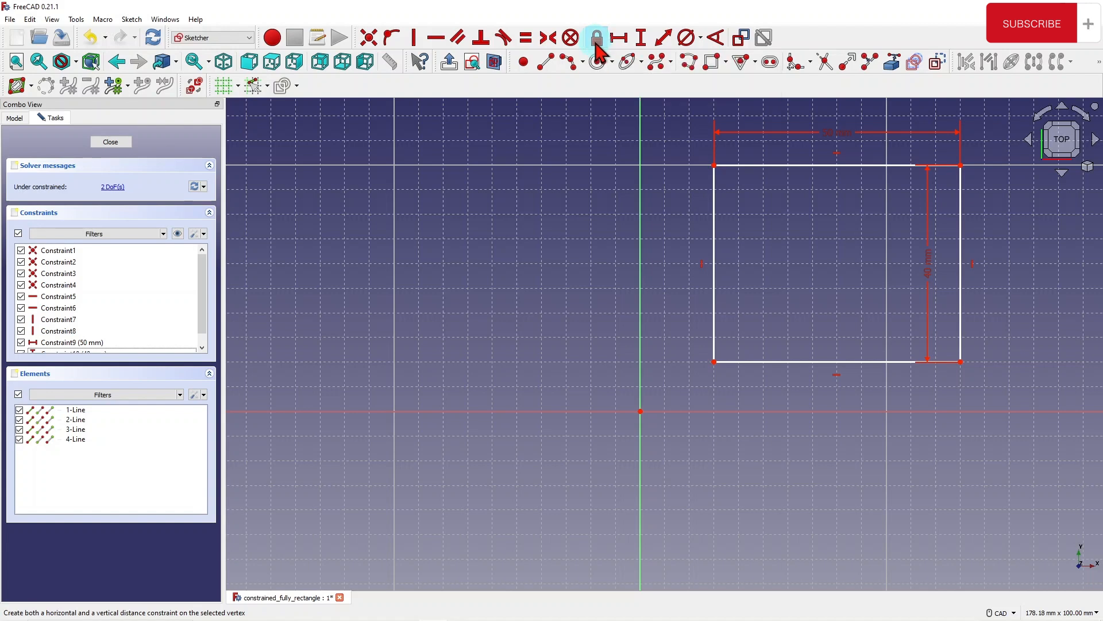
{"action": "left_click", "coordinate": [714, 361]}
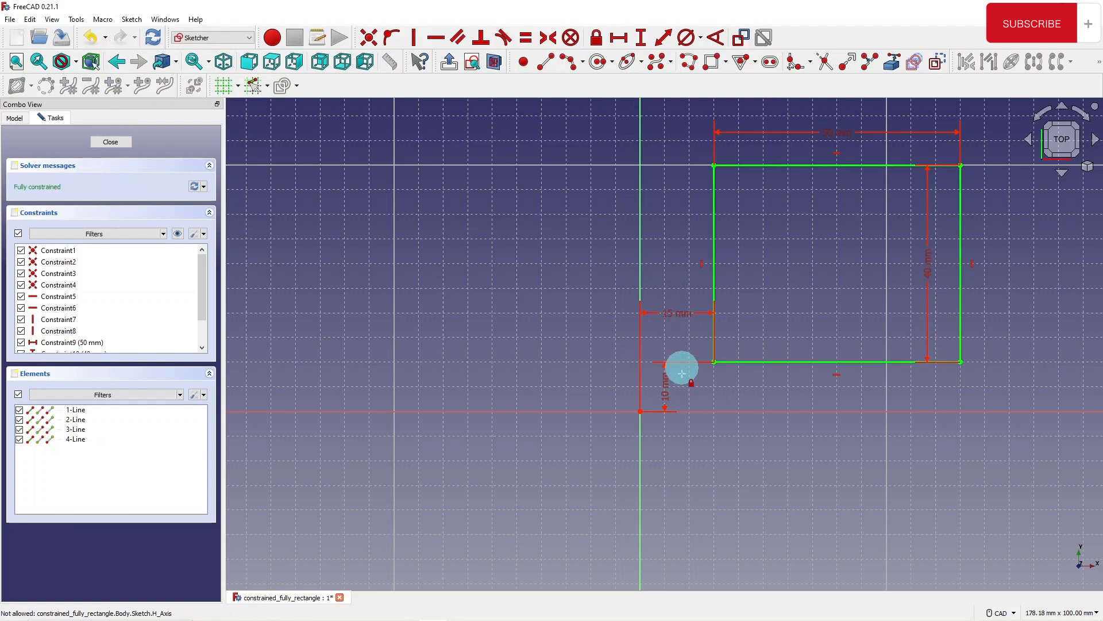
{"action": "left_click_drag", "start_coordinate": [204, 287], "coordinate": [204, 314]}
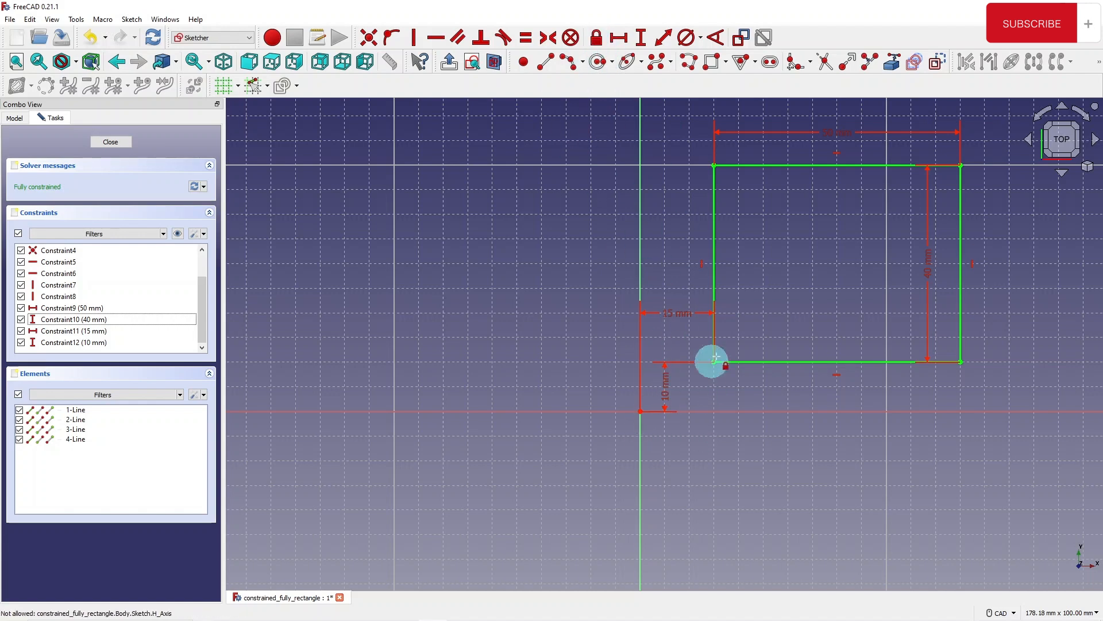
{"action": "key", "text": "Escape"}
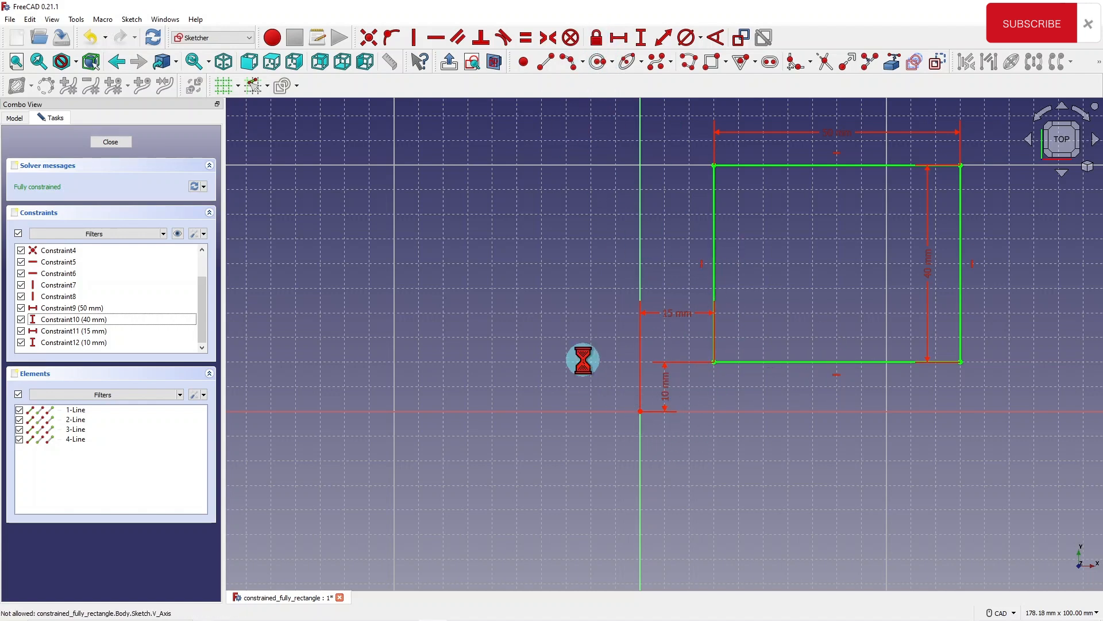
{"action": "key", "text": "Escape"}
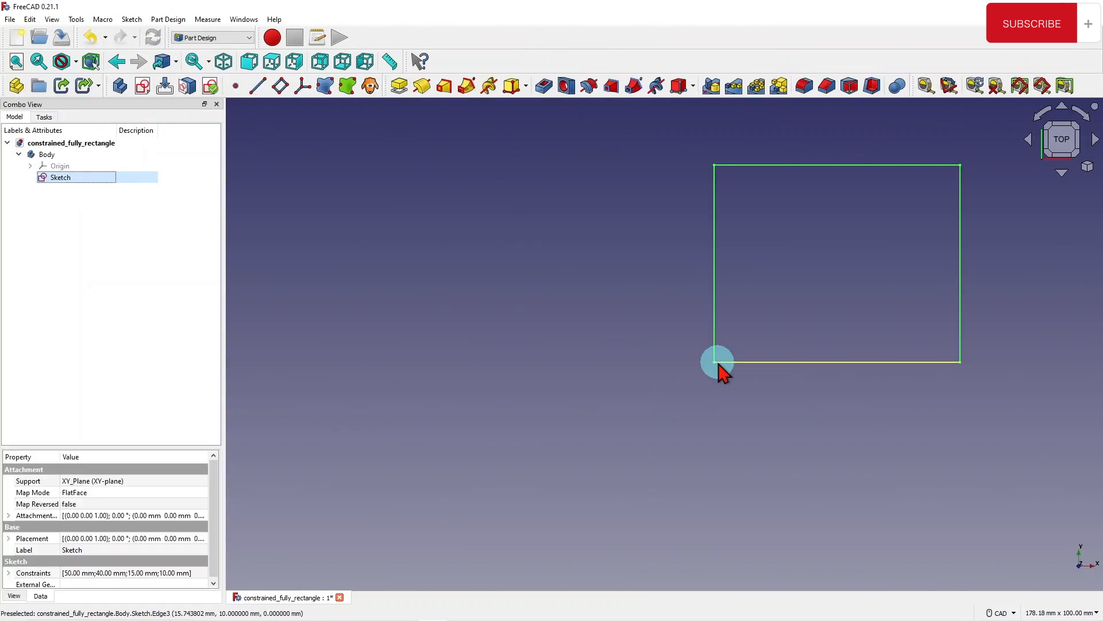
- Reopen the rectangle's sketch for editing and examine its edges and dimension constraints
{"action": "double_click", "coordinate": [60, 177]}
{"action": "scroll", "coordinate": [685, 258], "scroll_direction": "up", "scroll_amount": 1}
{"action": "scroll", "coordinate": [684, 257], "scroll_direction": "down", "scroll_amount": 3}
{"action": "scroll", "coordinate": [792, 147], "scroll_direction": "up", "scroll_amount": 1}
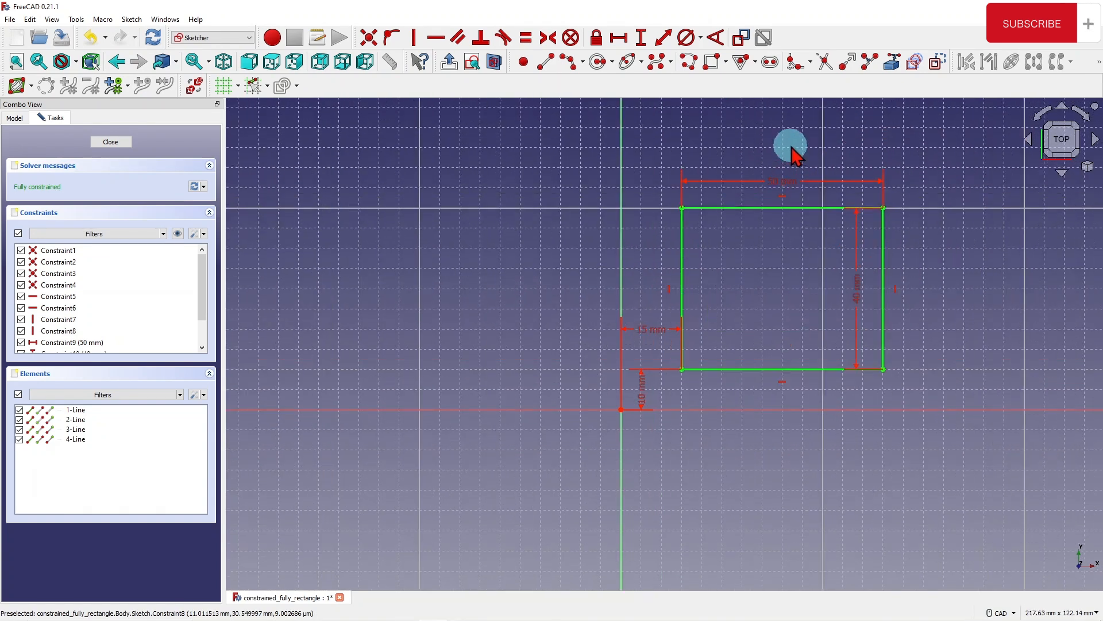
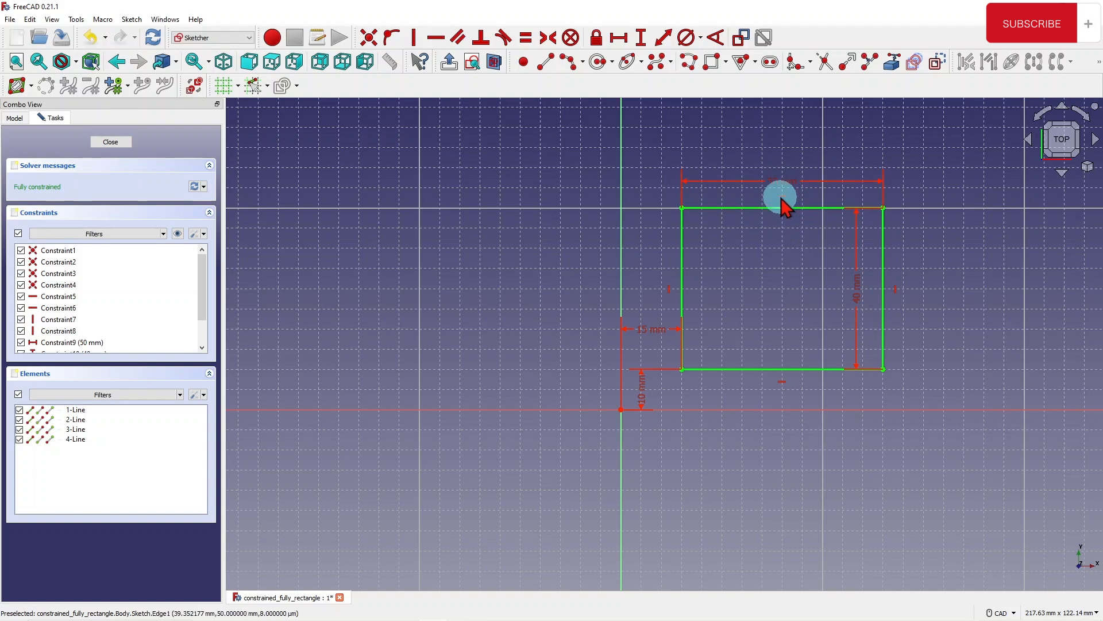
{"action": "left_click", "coordinate": [782, 209]}
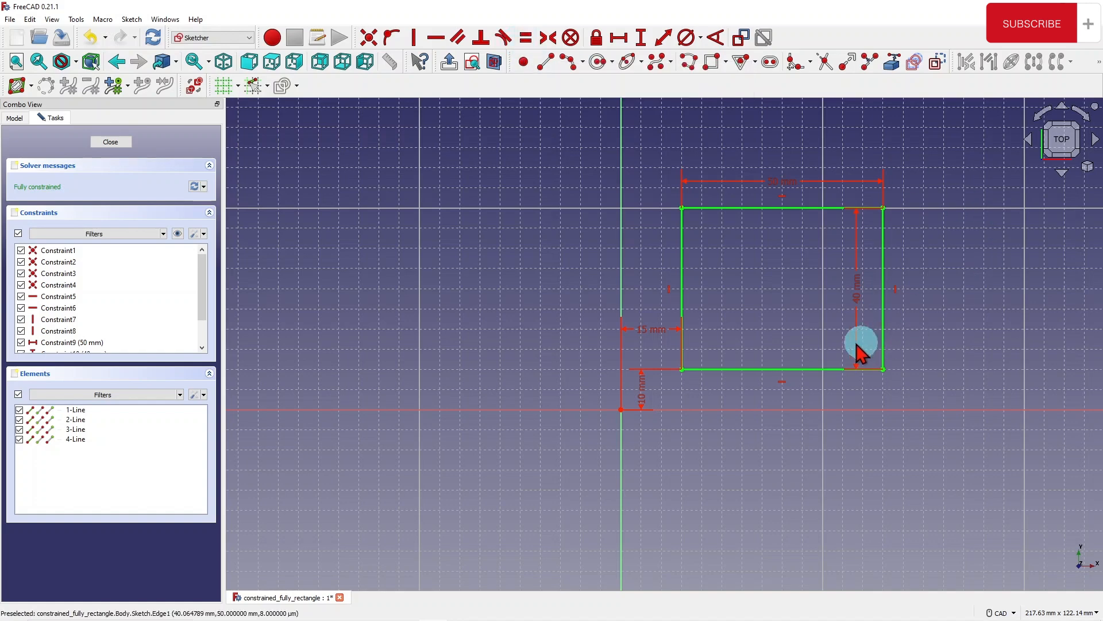
{"action": "scroll", "coordinate": [692, 130], "scroll_direction": "down", "scroll_amount": 1}
{"action": "scroll", "coordinate": [686, 146], "scroll_direction": "up", "scroll_amount": 1}
{"action": "scroll", "coordinate": [686, 146], "scroll_direction": "up", "scroll_amount": 1}
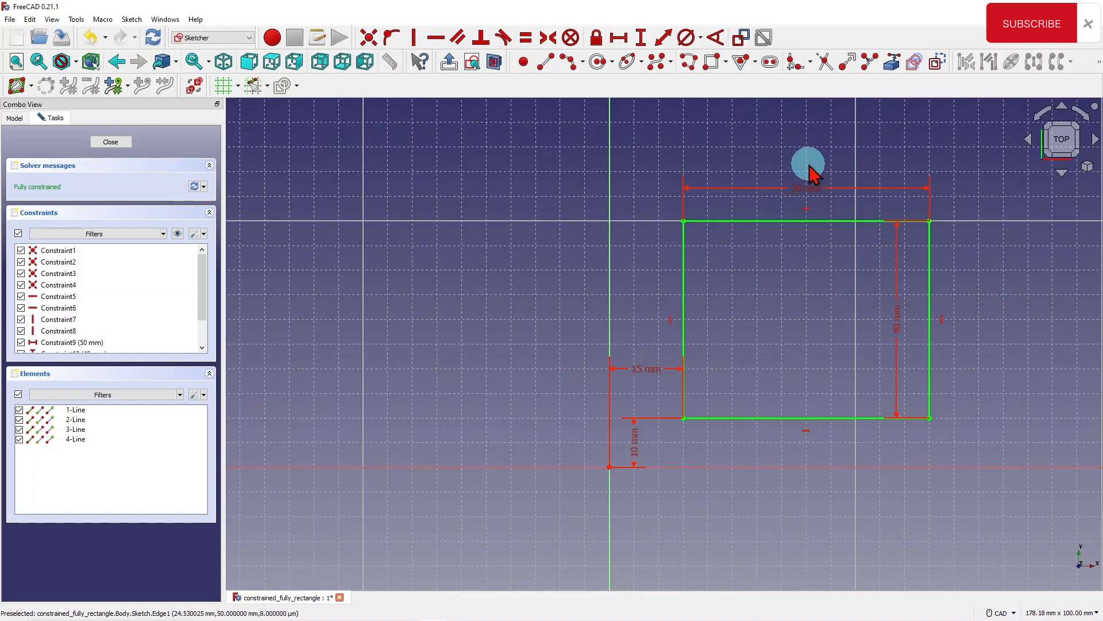
{"action": "scroll", "coordinate": [784, 171], "scroll_direction": "down", "scroll_amount": 2}
{"action": "scroll", "coordinate": [782, 171], "scroll_direction": "up", "scroll_amount": 1}
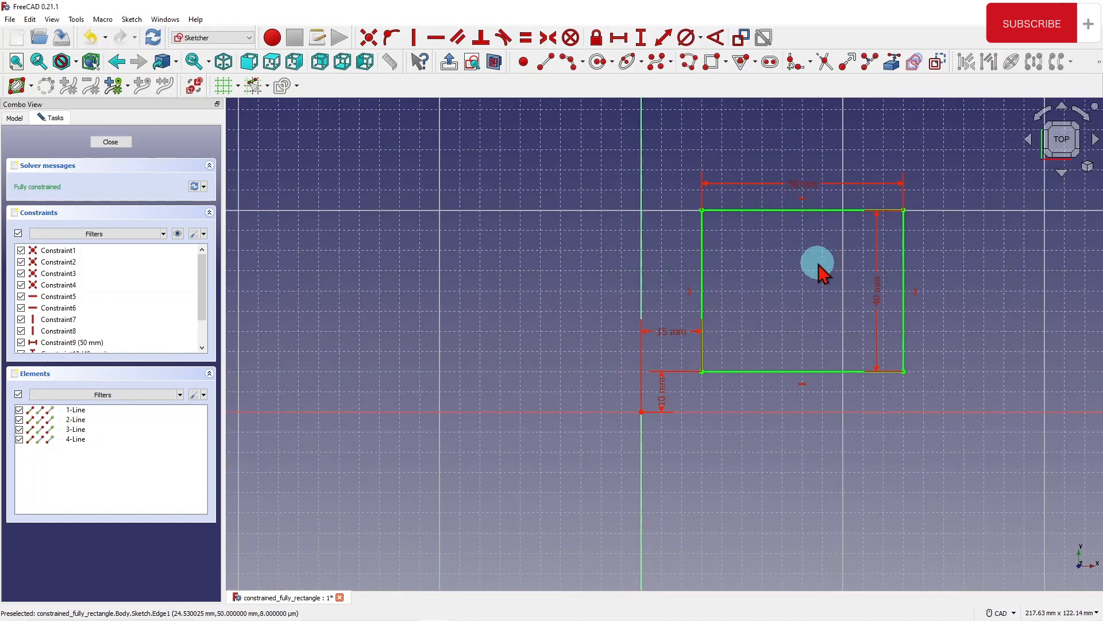
{"action": "scroll", "coordinate": [805, 196], "scroll_direction": "up", "scroll_amount": 2}
{"action": "scroll", "coordinate": [730, 163], "scroll_direction": "up", "scroll_amount": 1}
{"action": "scroll", "coordinate": [721, 167], "scroll_direction": "down", "scroll_amount": 4}
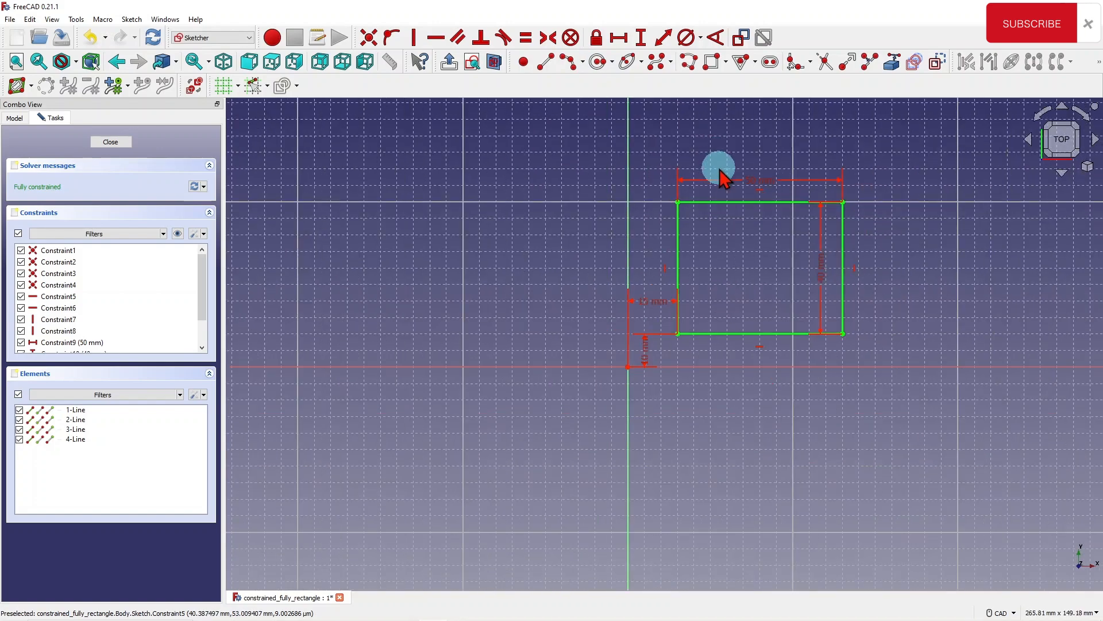
{"action": "scroll", "coordinate": [744, 129], "scroll_direction": "up", "scroll_amount": 3}
{"action": "scroll", "coordinate": [744, 130], "scroll_direction": "up", "scroll_amount": 1}
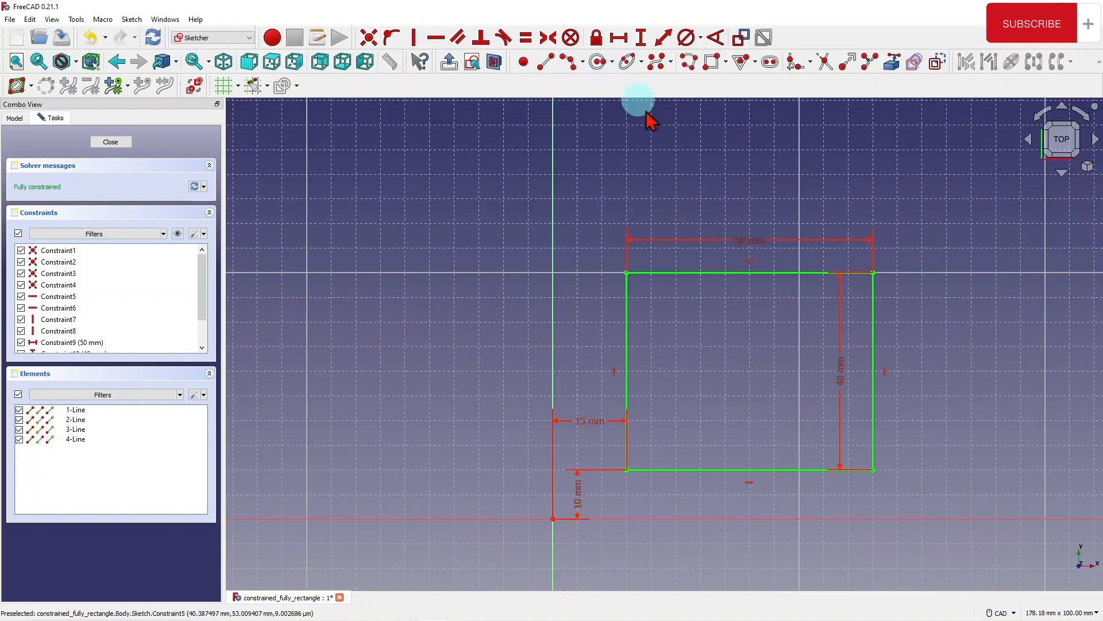
- Draw a circle above the rectangle, fully outside its outline, and leave the sketch
{"action": "left_click", "coordinate": [598, 62]}
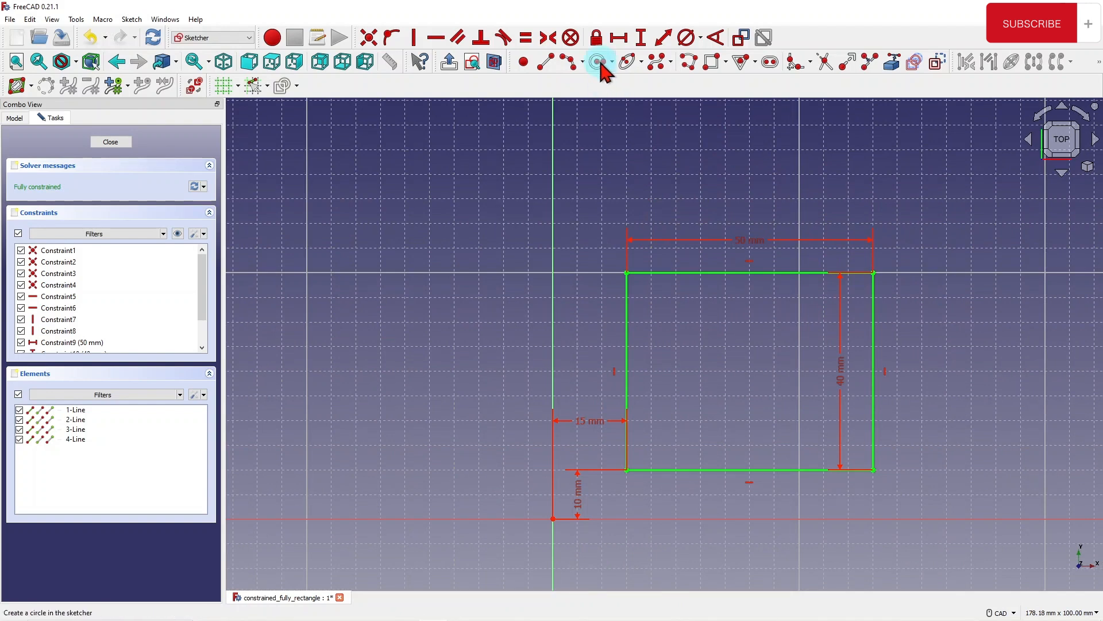
{"action": "left_click", "coordinate": [677, 148]}
{"action": "left_click", "coordinate": [724, 131]}
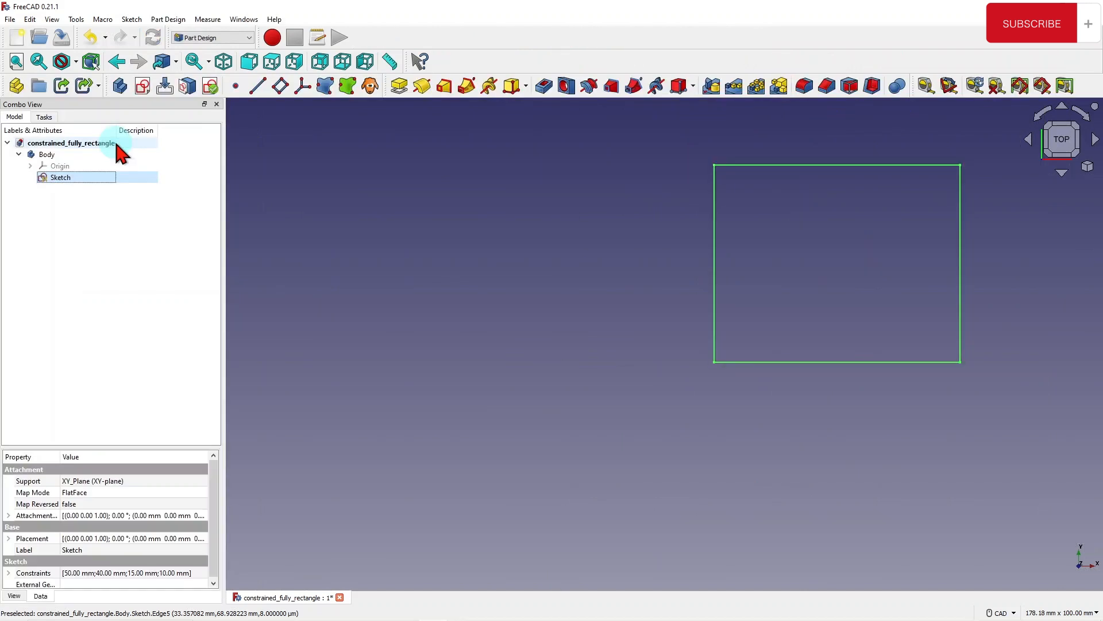
- Try to pad the sketch containing the rectangle and the separate outside circle by 10 mm, and cancel the operation
{"action": "scroll", "coordinate": [703, 259], "scroll_direction": "down", "scroll_amount": 4}
{"action": "scroll", "coordinate": [805, 117], "scroll_direction": "up", "scroll_amount": 2}
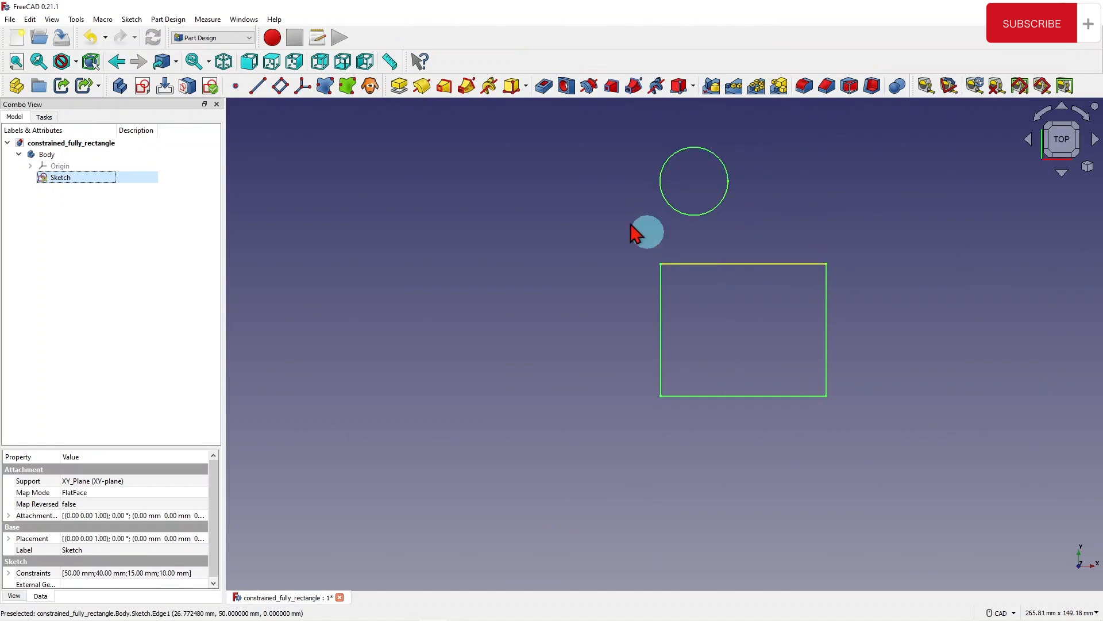
{"action": "left_click", "coordinate": [399, 88]}
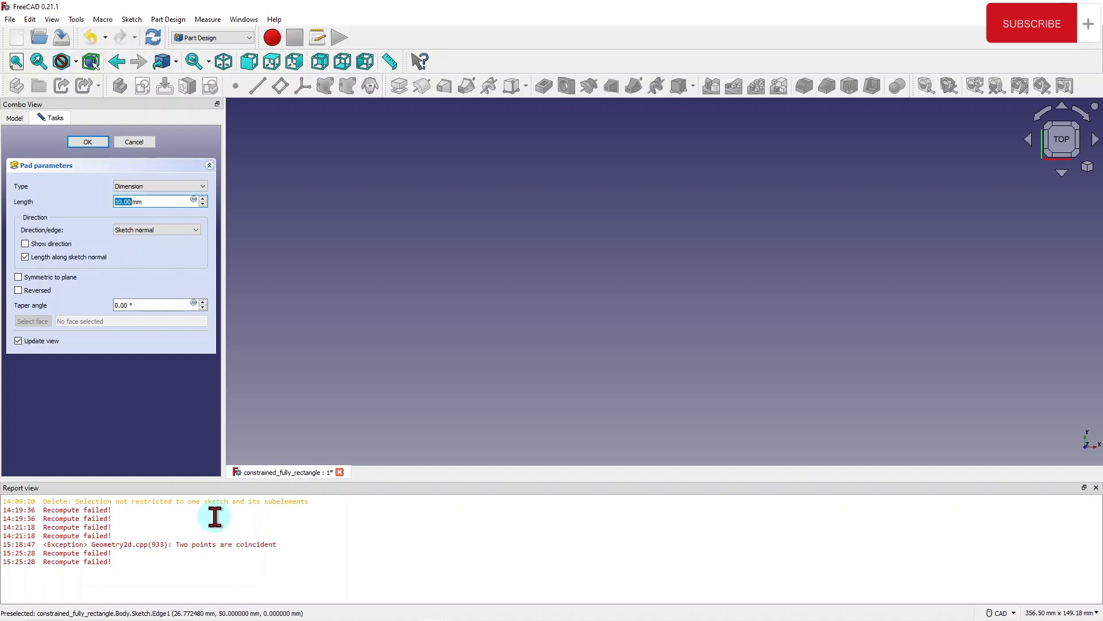
{"action": "left_click", "coordinate": [1096, 487]}
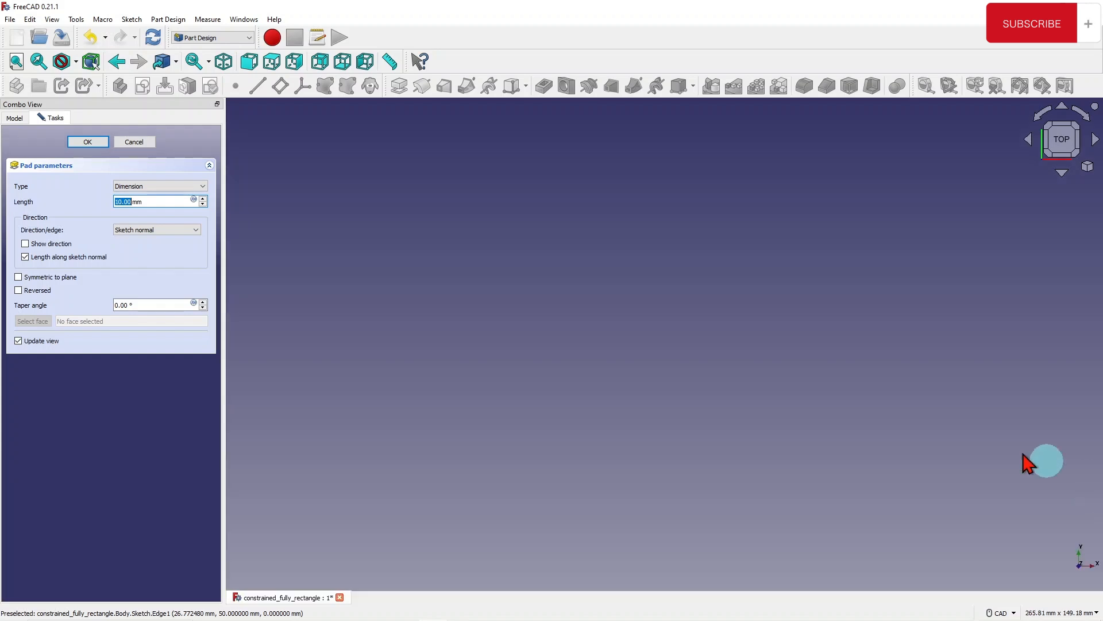
{"action": "left_click", "coordinate": [134, 143]}
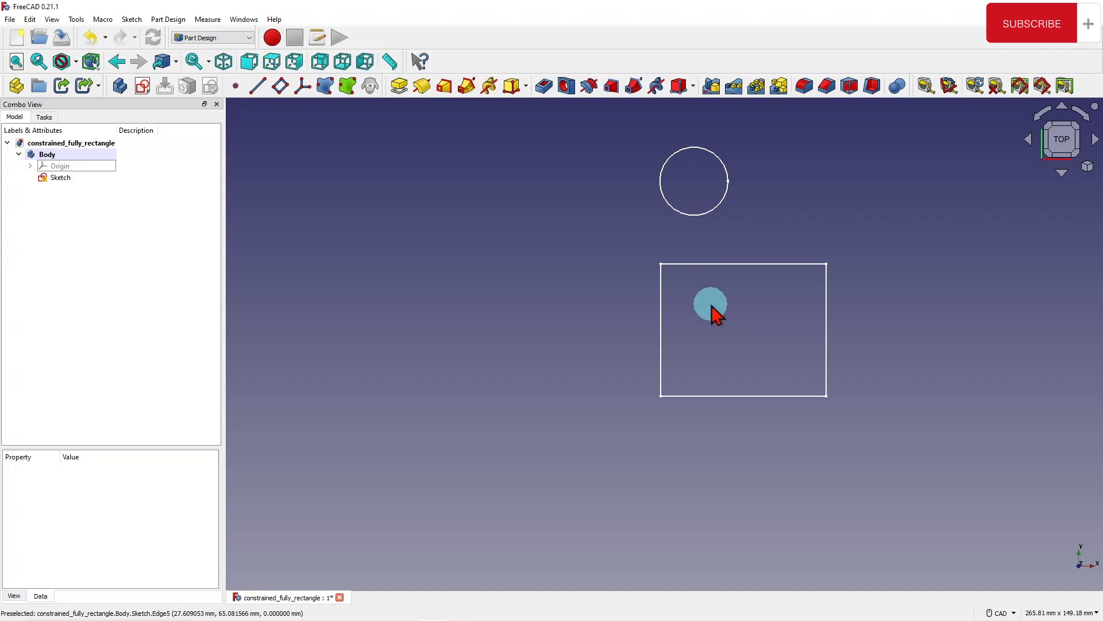
- Reopen the sketch and delete the circle above the rectangle
{"action": "double_click", "coordinate": [65, 179]}
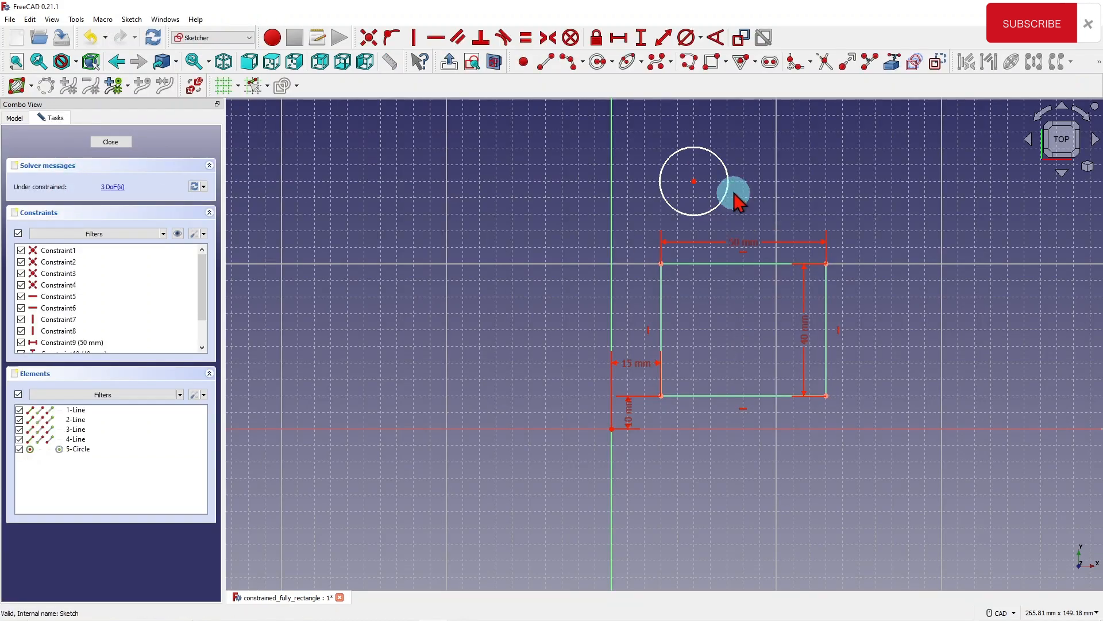
{"action": "left_click_drag", "start_coordinate": [641, 138], "coordinate": [761, 228]}
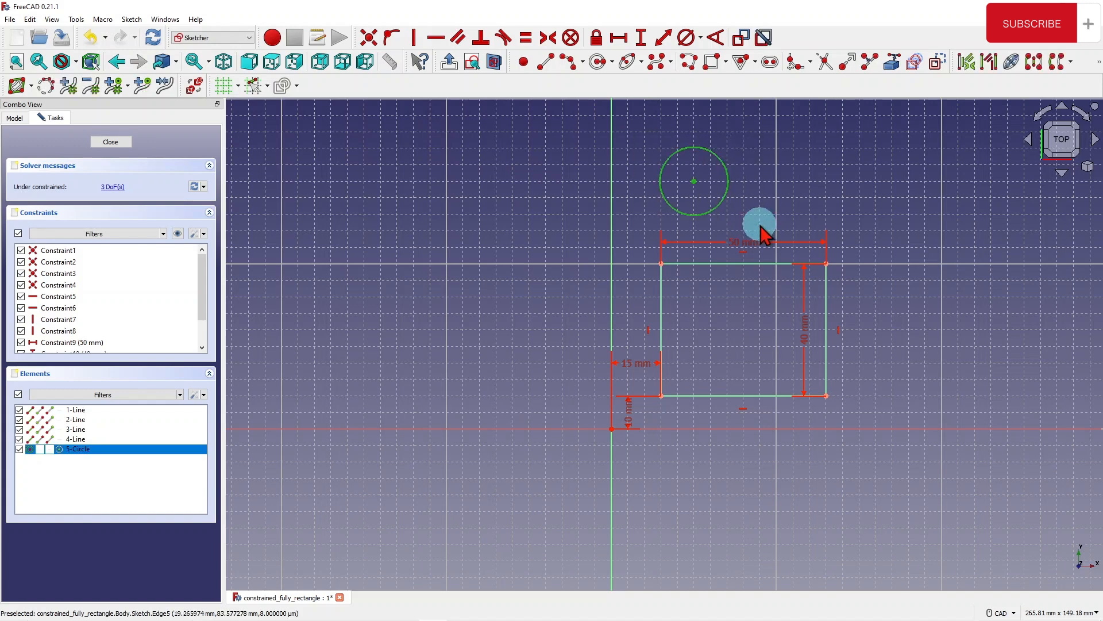
{"action": "key", "text": "Delete"}
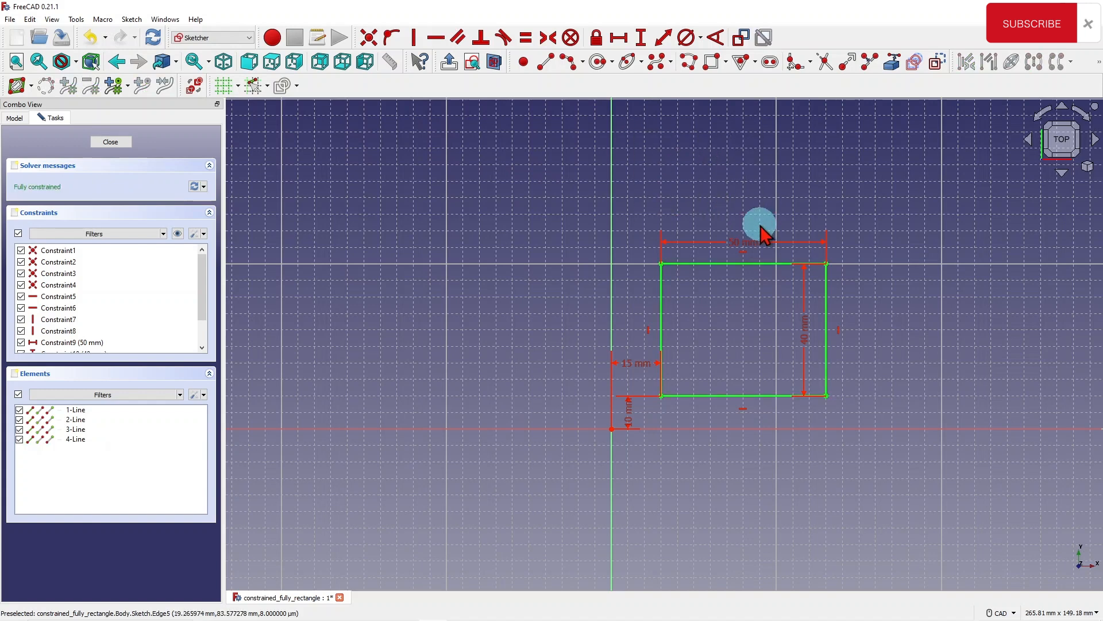
- Draw a small circle inside the rectangle, slightly above and left of its centre, and close the sketch
{"action": "left_click", "coordinate": [598, 62]}
{"action": "left_click", "coordinate": [727, 313]}
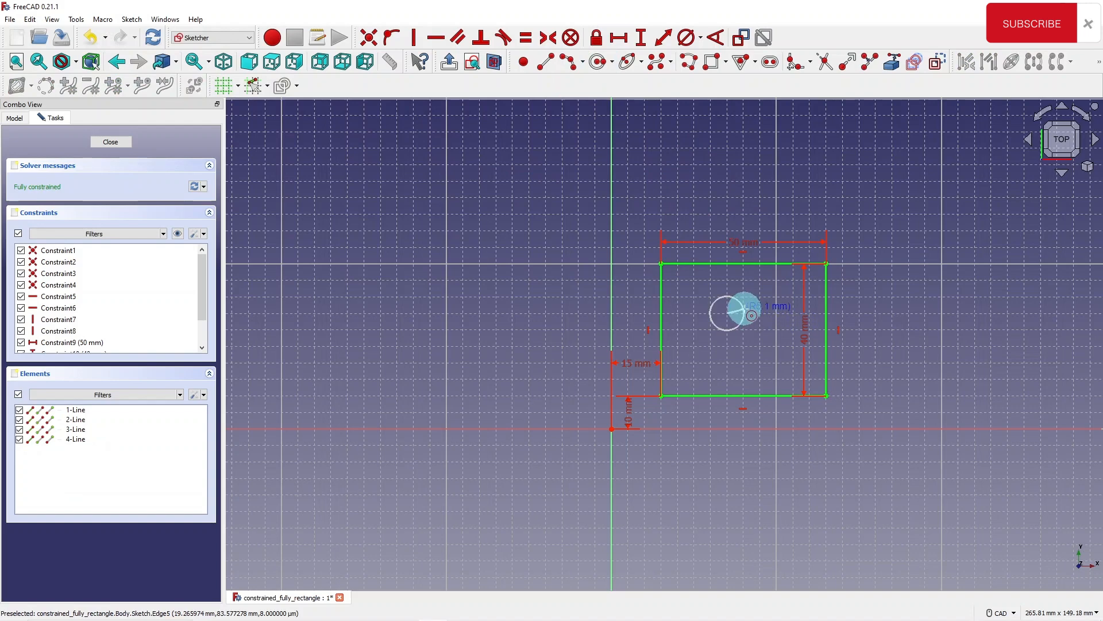
{"action": "left_click", "coordinate": [747, 308]}
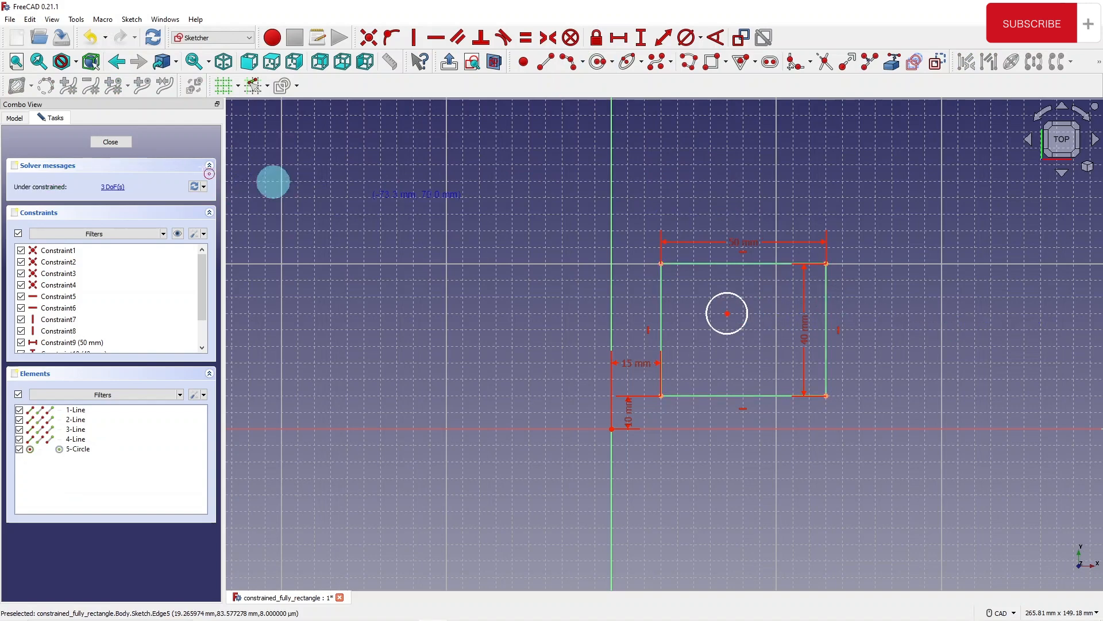
{"action": "left_click", "coordinate": [111, 142]}
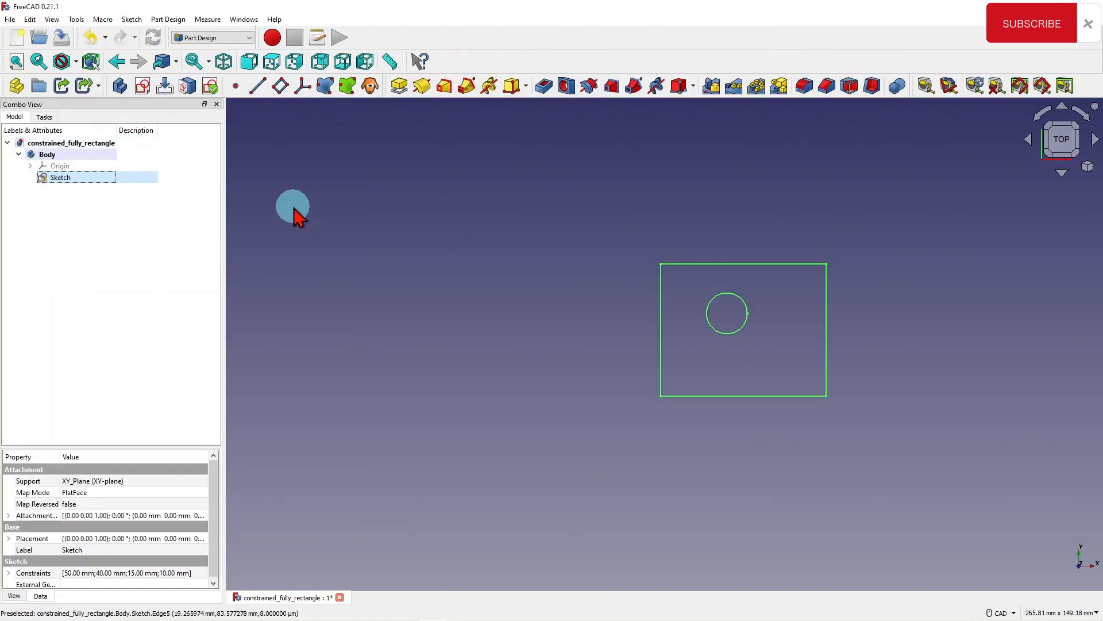
- Pad the rectangle sketch with its inner circle to a length of 10 mm along the sketch normal
{"action": "left_click", "coordinate": [400, 88]}
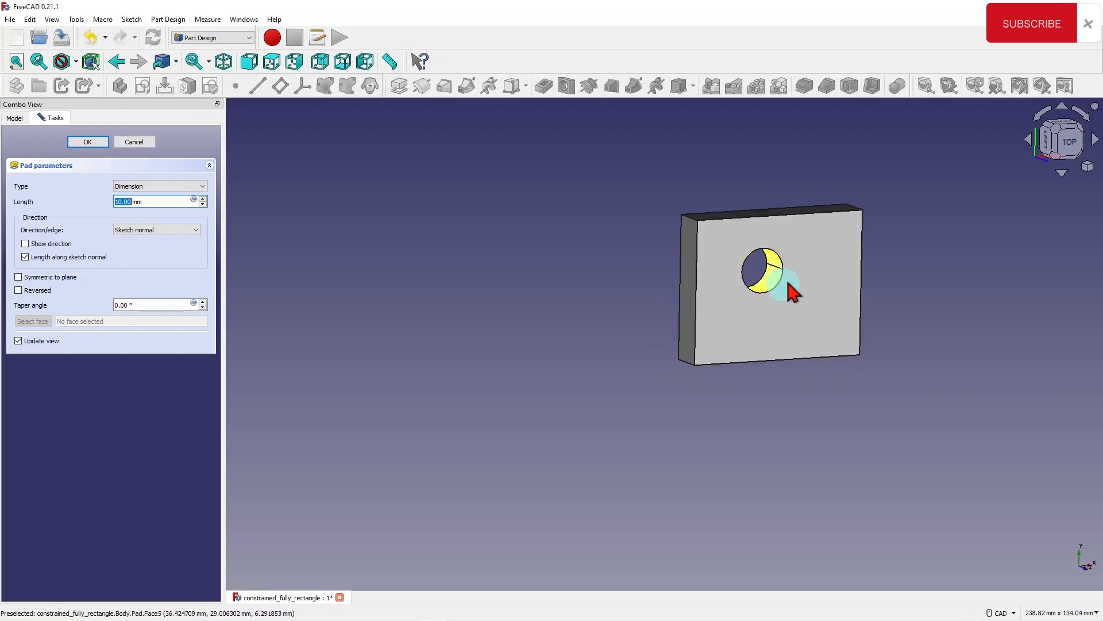
- Finish padding the rectangle sketch with the circular hole to a length of 10 mm
{"action": "left_click", "coordinate": [88, 141]}
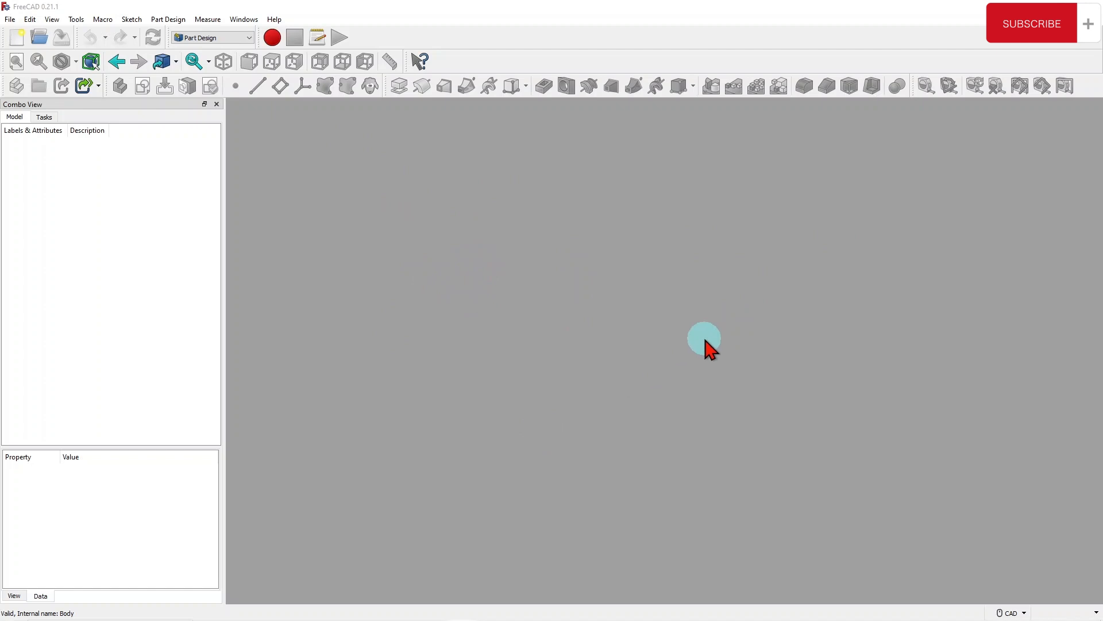
- Examine the background colour options in the display colour preferences and close the preferences without applying changes
{"action": "left_click", "coordinate": [30, 19]}
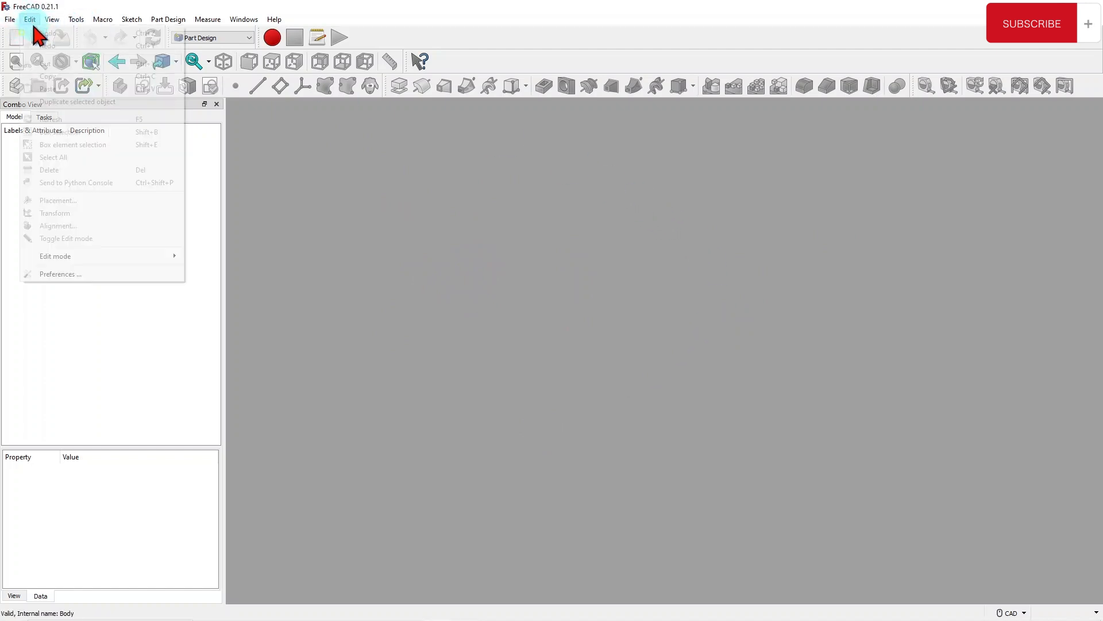
{"action": "left_click", "coordinate": [74, 273]}
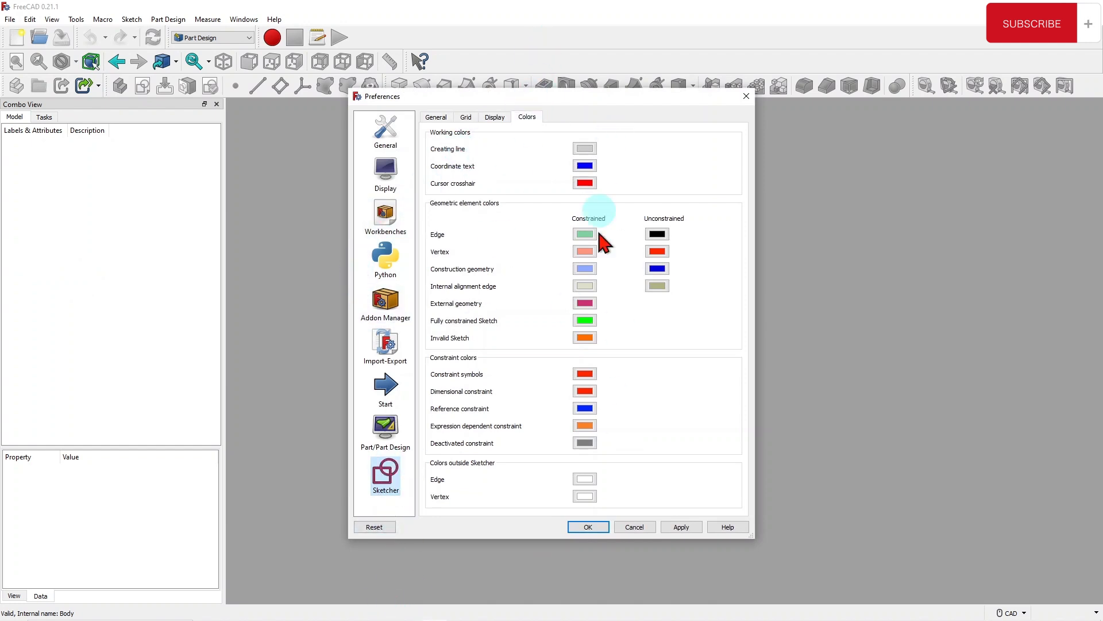
{"action": "left_click", "coordinate": [385, 172]}
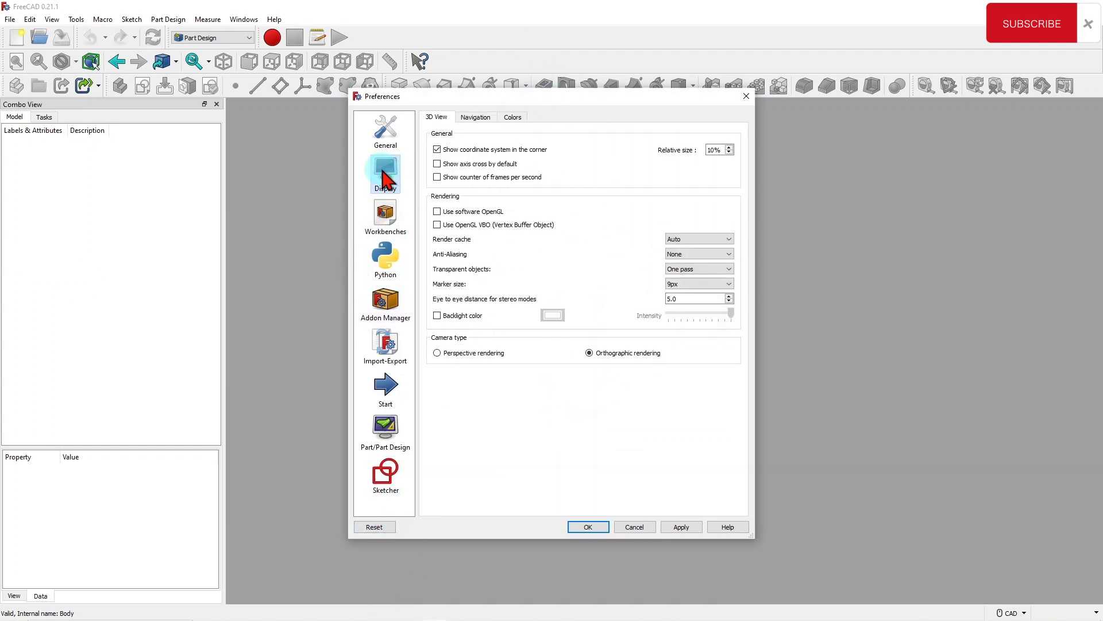
{"action": "left_click", "coordinate": [512, 117]}
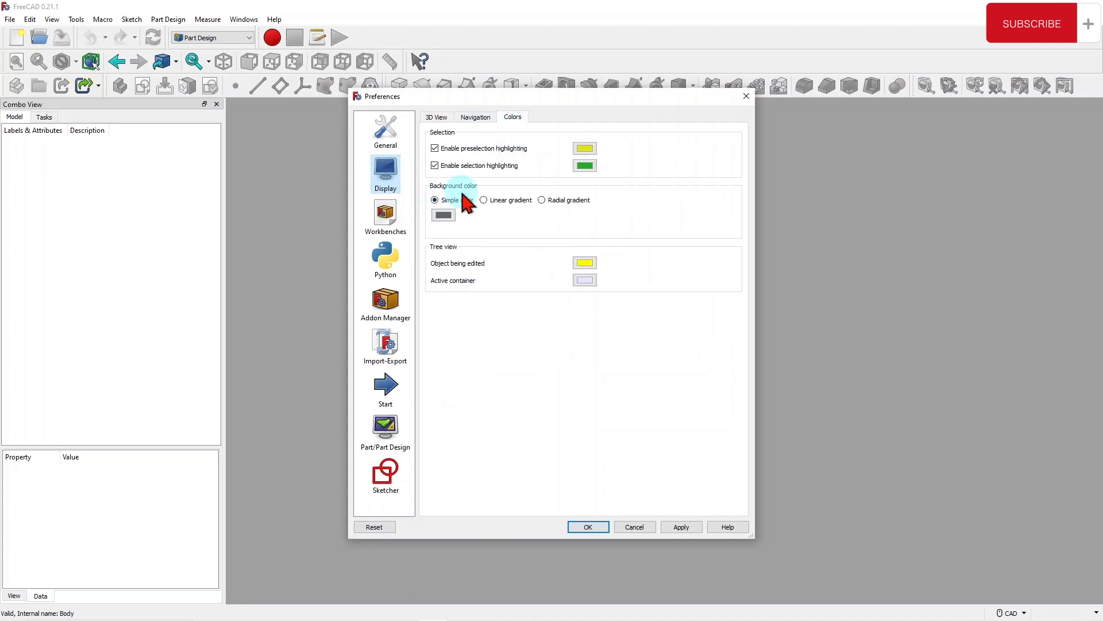
{"action": "left_click", "coordinate": [634, 527]}
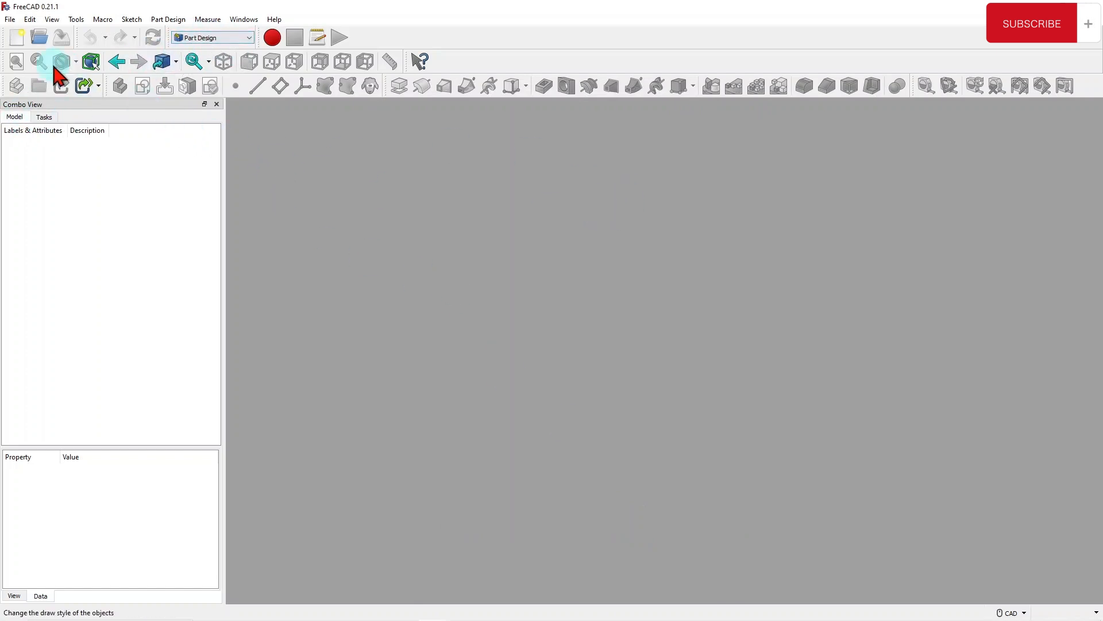
- Create a new document and start a sketch on the XY-plane
{"action": "left_click", "coordinate": [16, 38]}
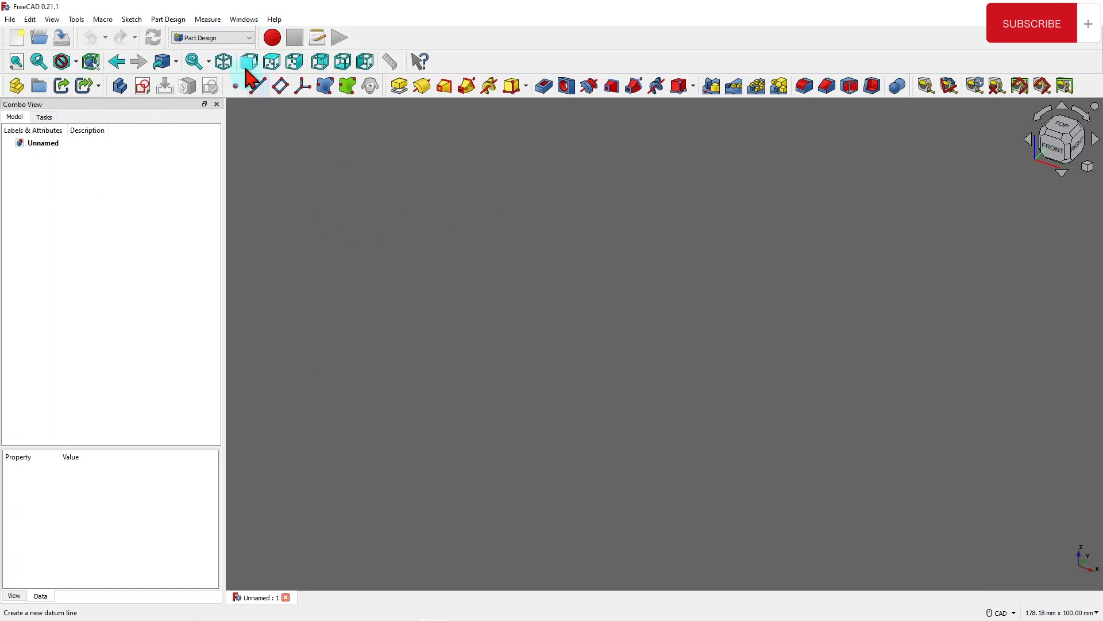
{"action": "left_click", "coordinate": [142, 86]}
{"action": "left_click", "coordinate": [51, 187]}
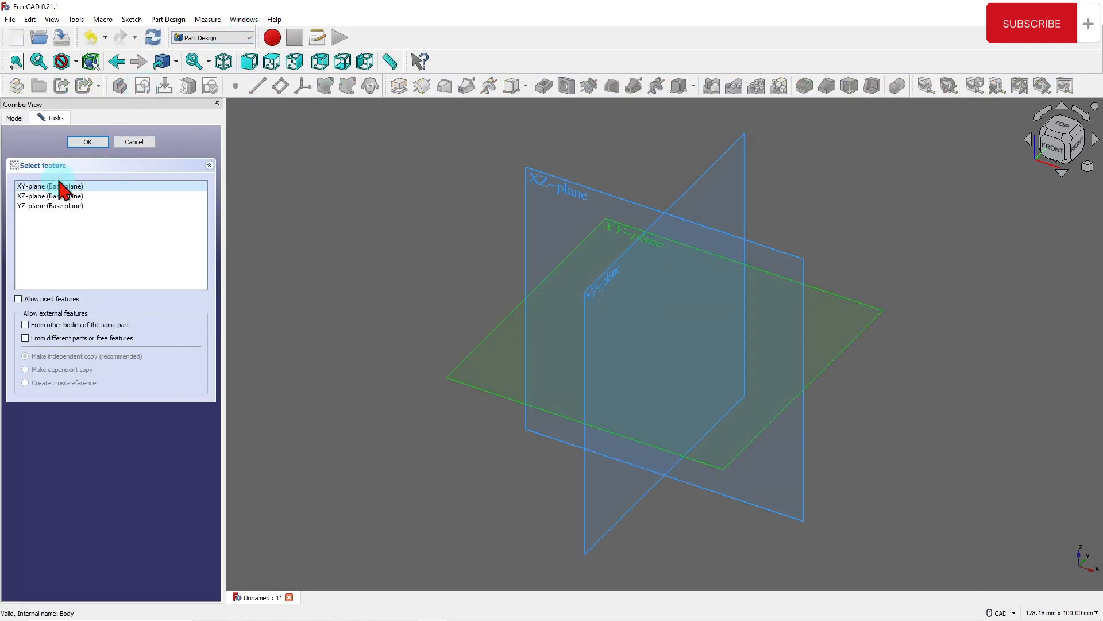
{"action": "left_click", "coordinate": [88, 142]}
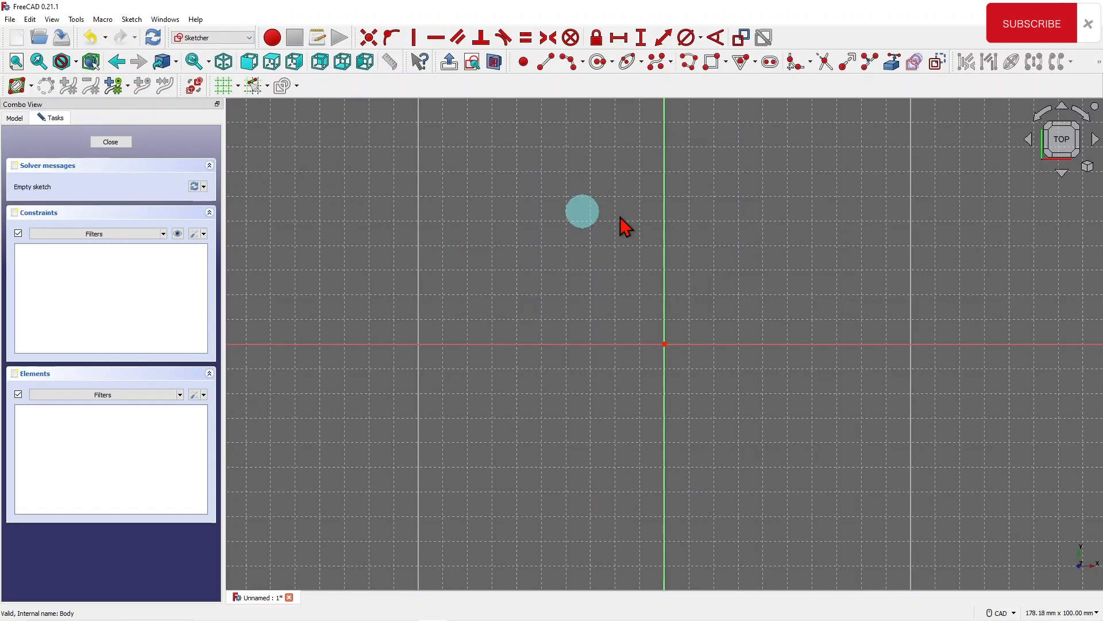
- Sketch a rectangle about 84 mm wide and 46 mm high, above the horizontal axis and right of the vertical axis
{"action": "scroll", "coordinate": [520, 178], "scroll_direction": "down", "scroll_amount": 2}
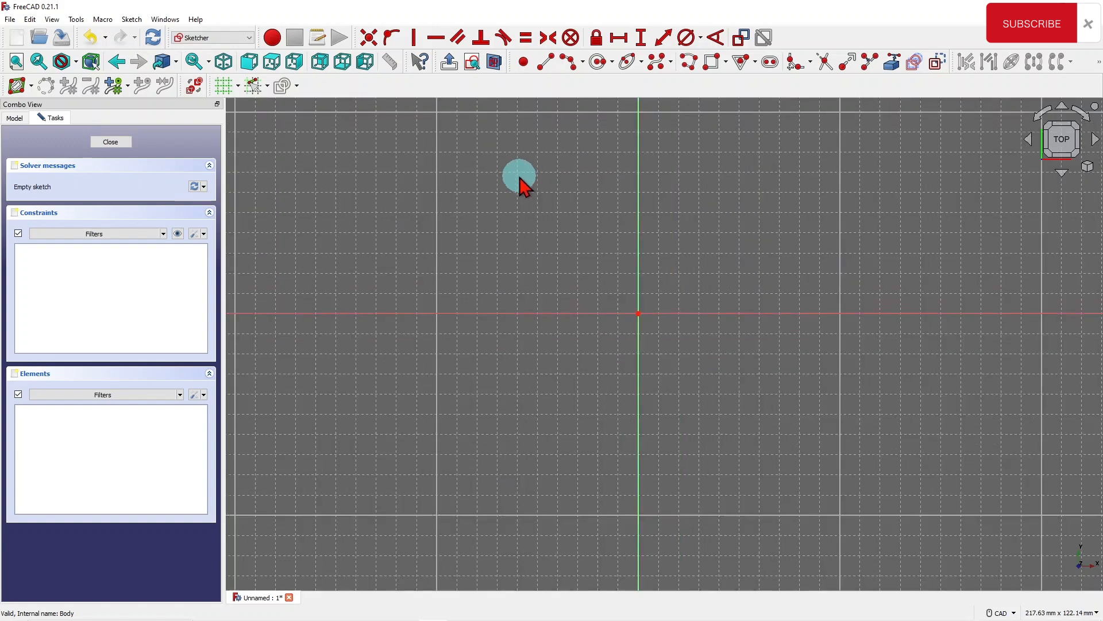
{"action": "left_click", "coordinate": [715, 62]}
{"action": "left_click", "coordinate": [698, 120]}
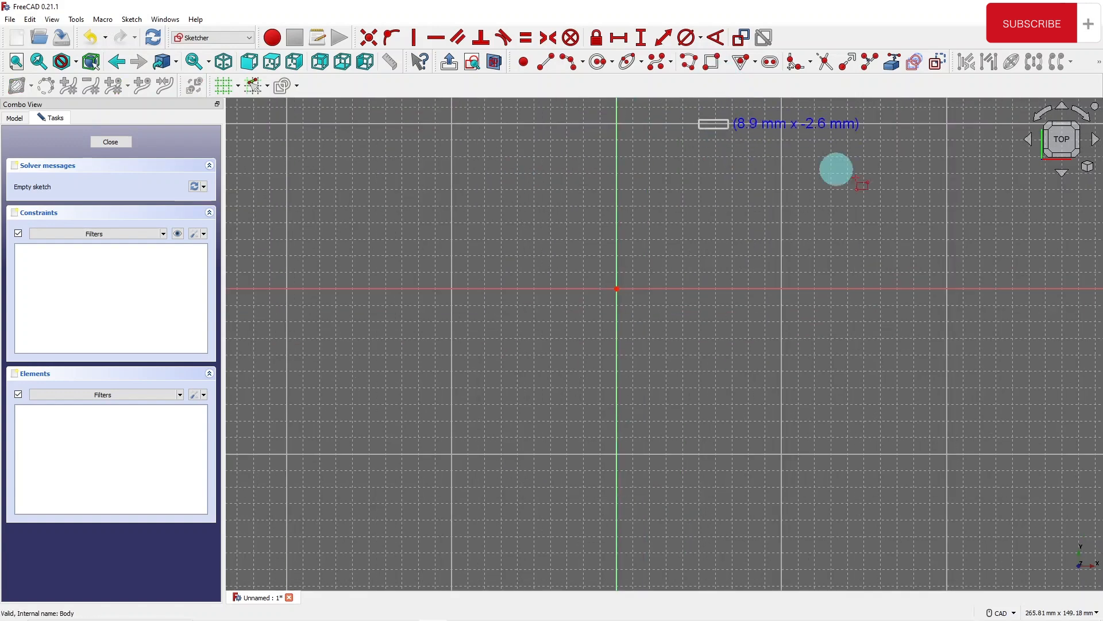
{"action": "left_click", "coordinate": [976, 271]}
{"action": "right_click", "coordinate": [860, 200]}
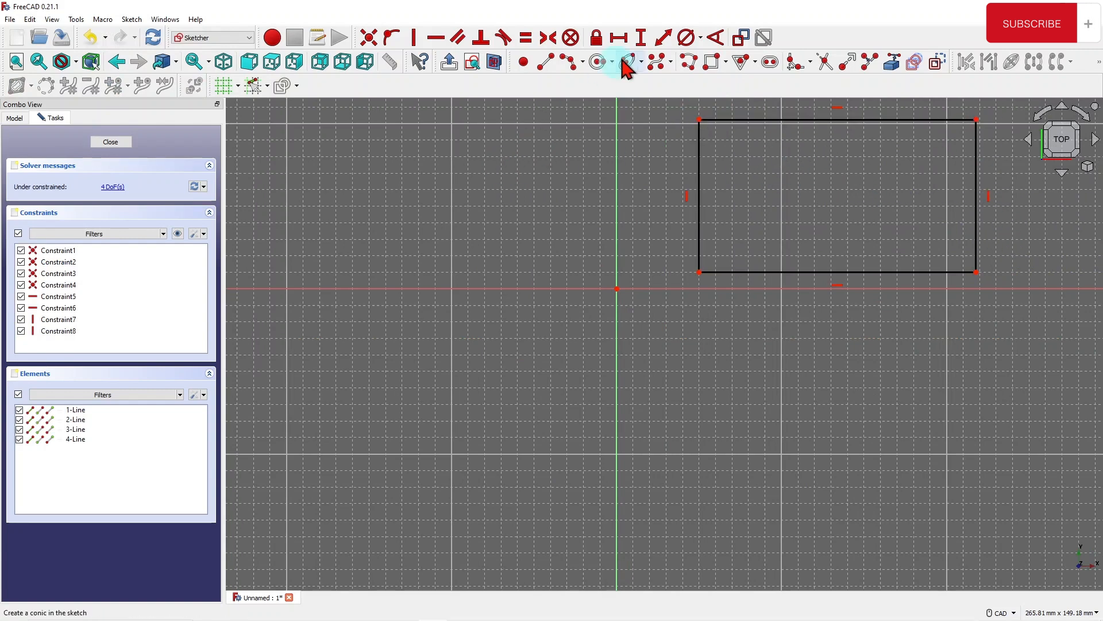
- Draw a small trial rectangle left of the vertical axis and delete it
{"action": "left_click", "coordinate": [713, 62]}
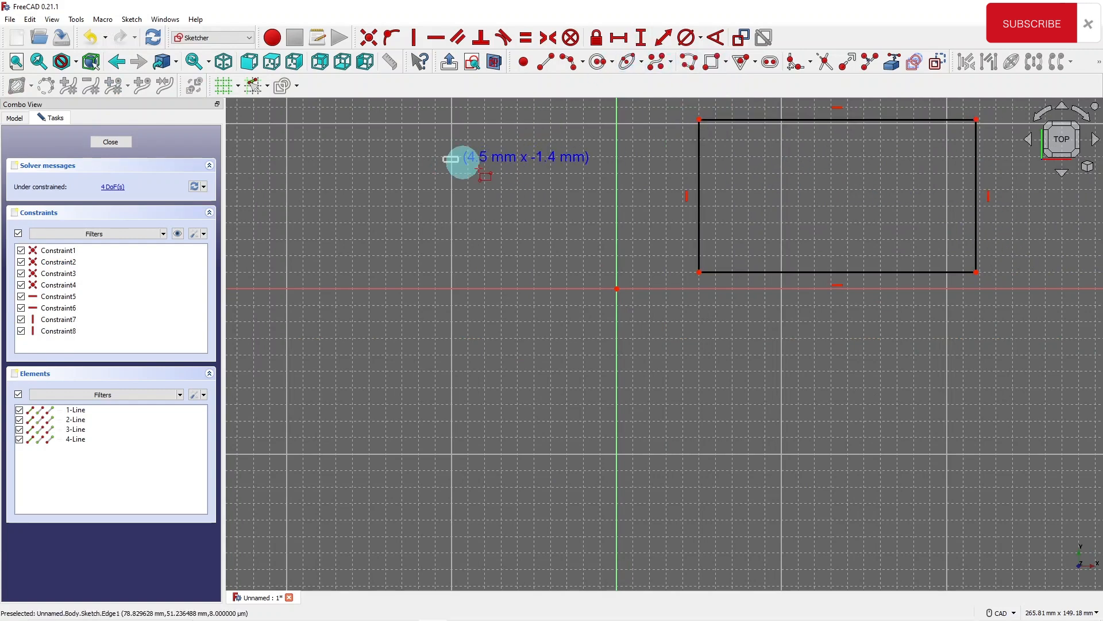
{"action": "left_click", "coordinate": [534, 198]}
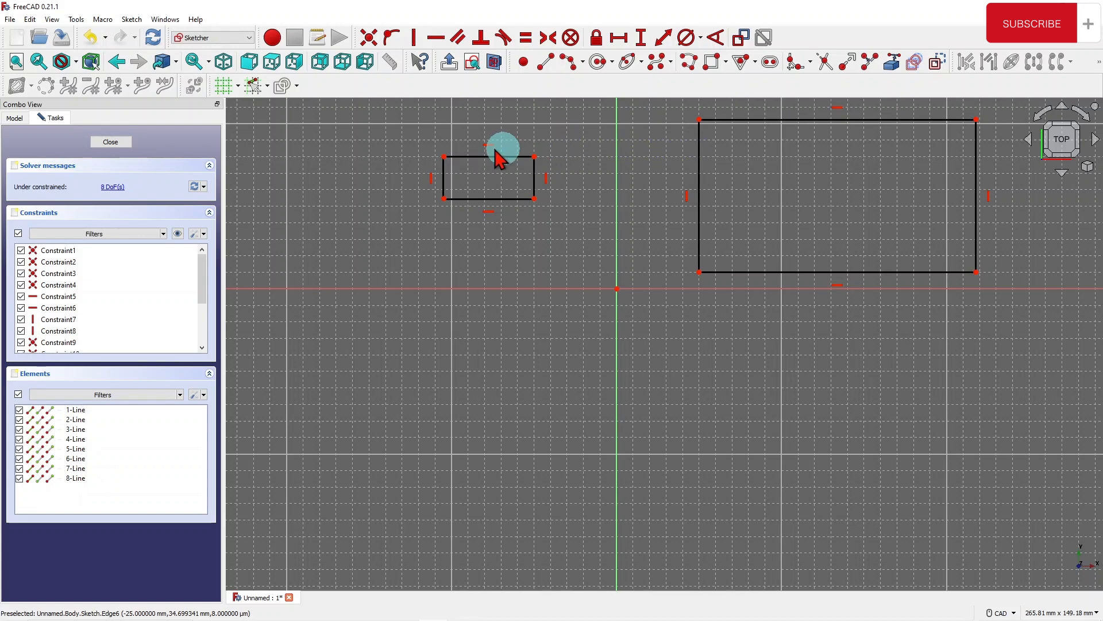
{"action": "left_click_drag", "start_coordinate": [410, 136], "coordinate": [567, 237]}
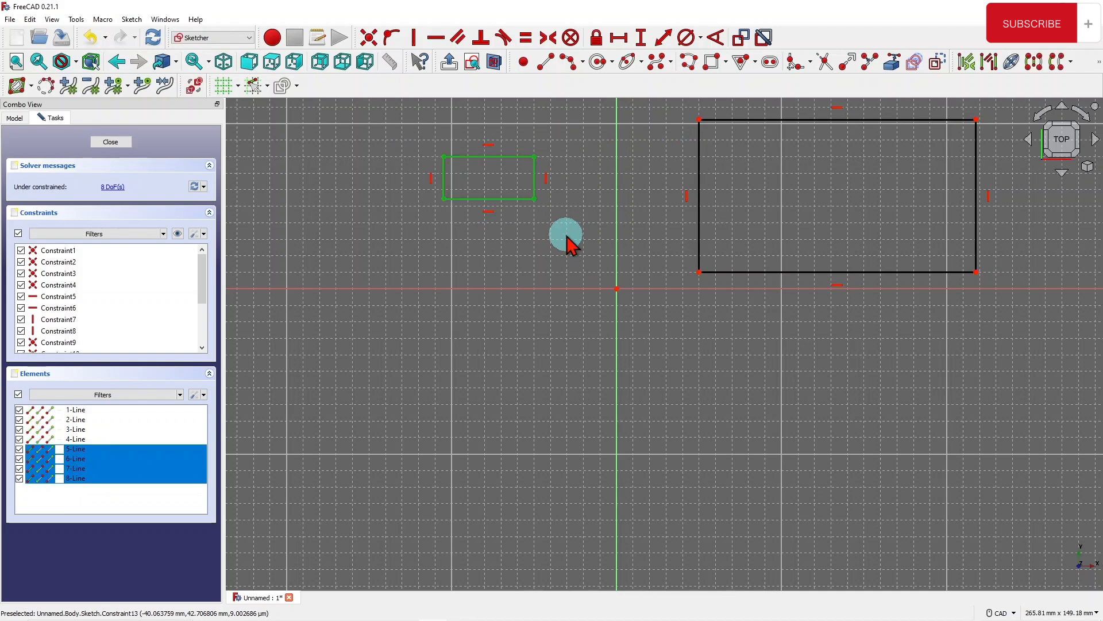
{"action": "key", "text": "Delete"}
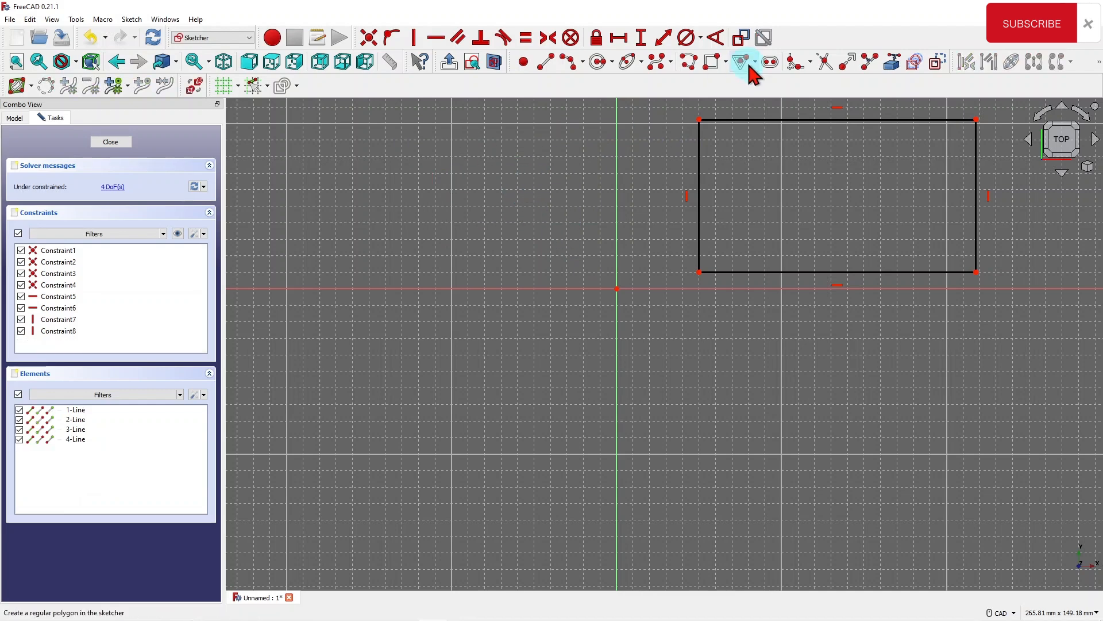
- Constrain the rectangle's upper edge to a horizontal distance of 100 mm
{"action": "scroll", "coordinate": [725, 210], "scroll_direction": "up", "scroll_amount": 1}
{"action": "scroll", "coordinate": [723, 212], "scroll_direction": "down", "scroll_amount": 4}
{"action": "scroll", "coordinate": [820, 123], "scroll_direction": "up", "scroll_amount": 2}
{"action": "scroll", "coordinate": [816, 121], "scroll_direction": "up", "scroll_amount": 1}
{"action": "left_click", "coordinate": [619, 38]}
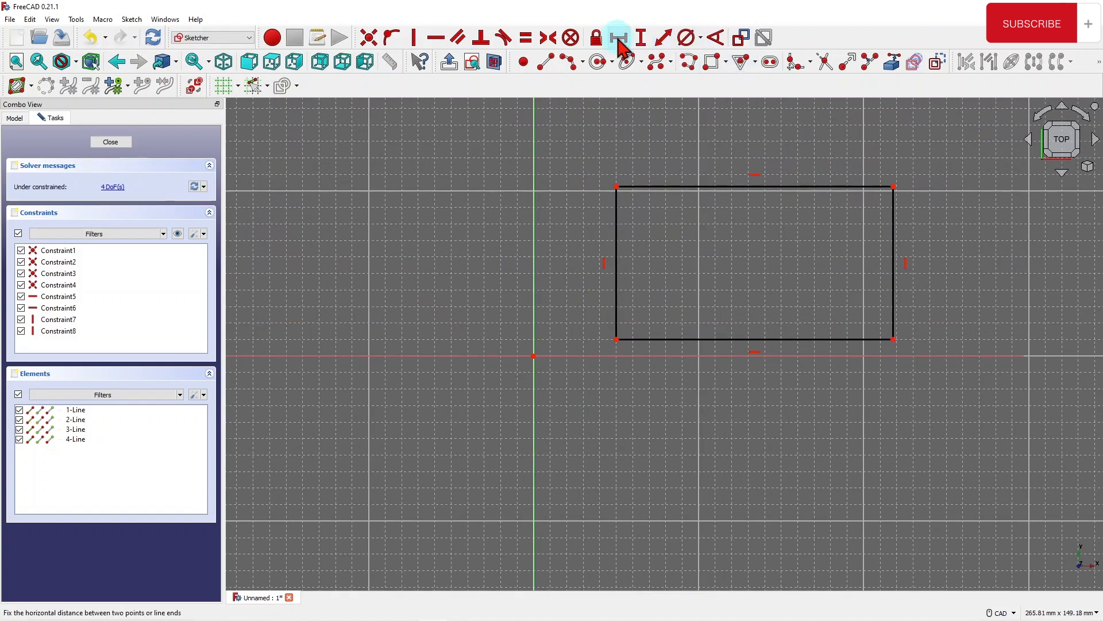
{"action": "left_click", "coordinate": [743, 187]}
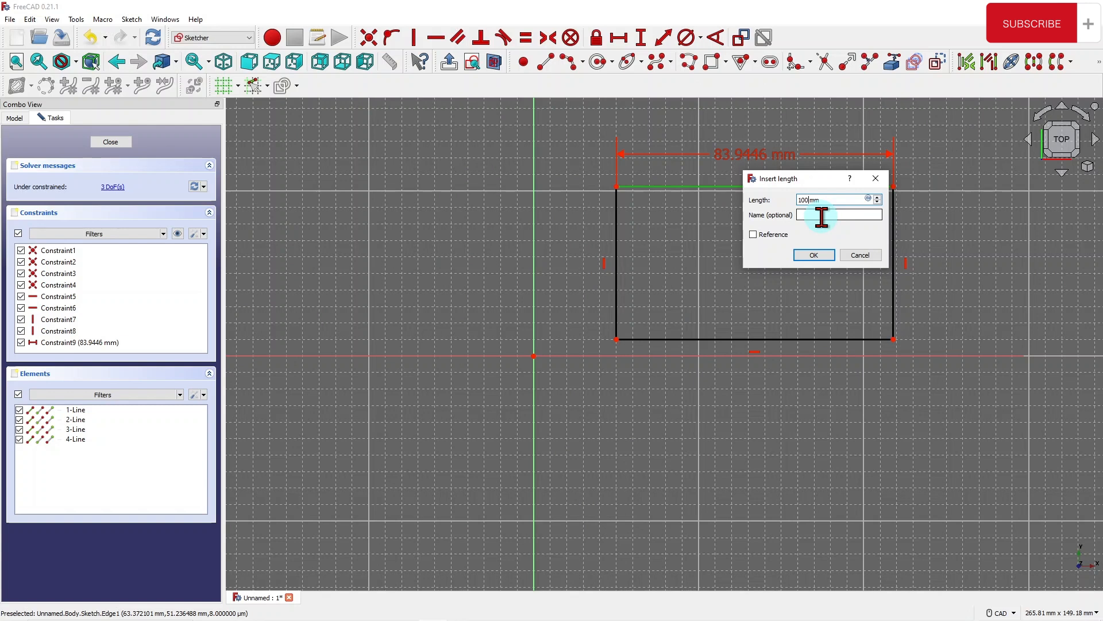
{"action": "type", "text": "100"}
{"action": "key", "text": "Return"}
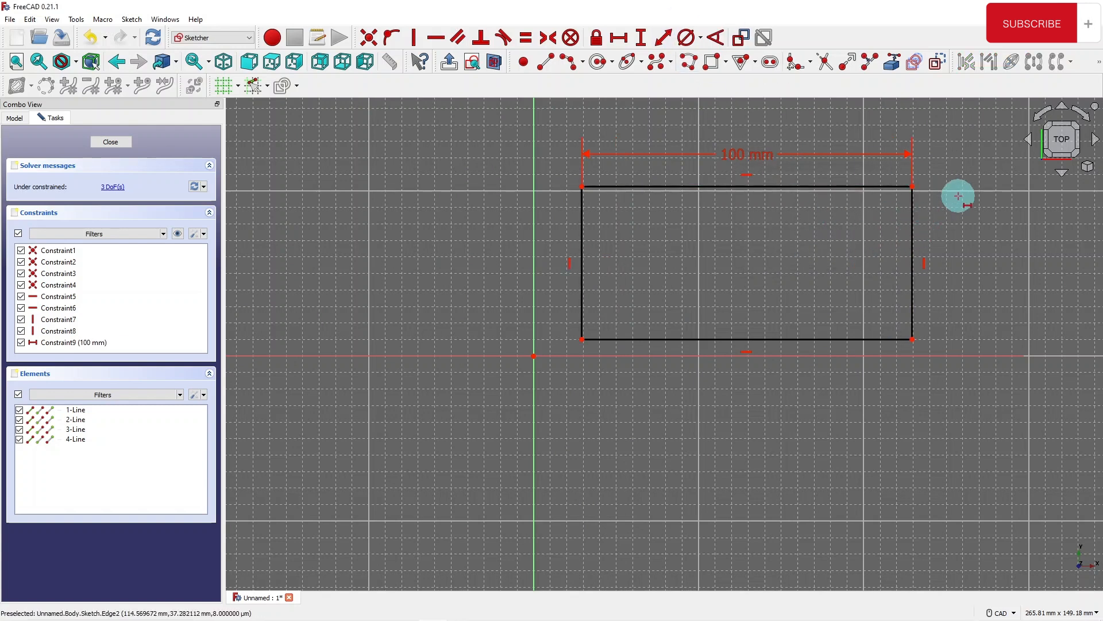
- Constrain the rectangle's right edge to a vertical distance of 75 mm and move the dimension outside the rectangle
{"action": "left_click", "coordinate": [641, 37]}
{"action": "left_click", "coordinate": [914, 250]}
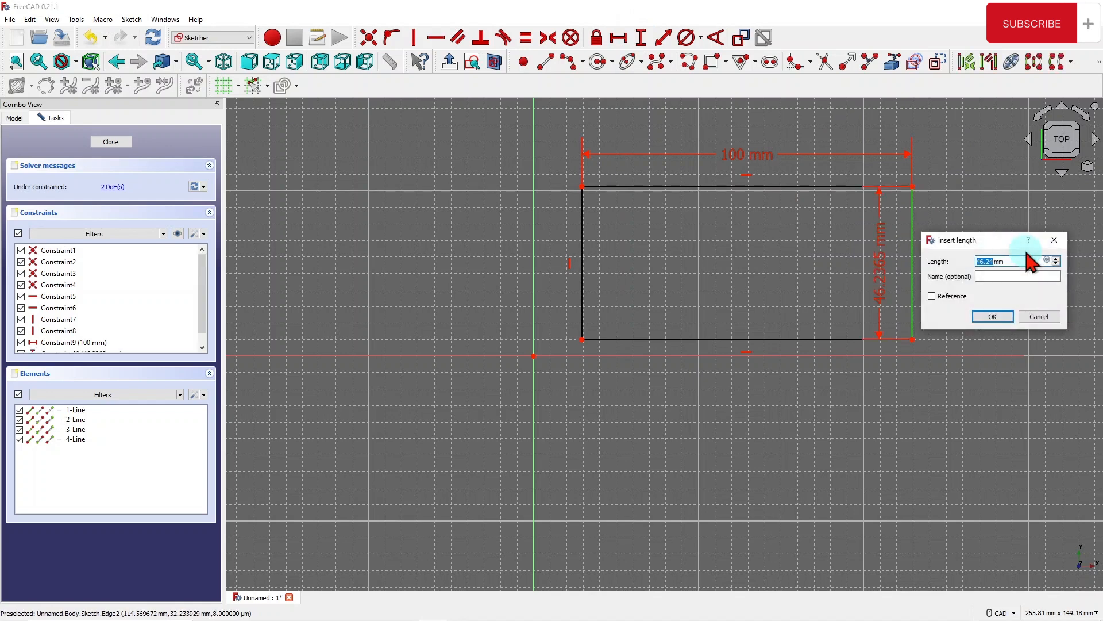
{"action": "type", "text": "7"}
{"action": "type", "text": "0"}
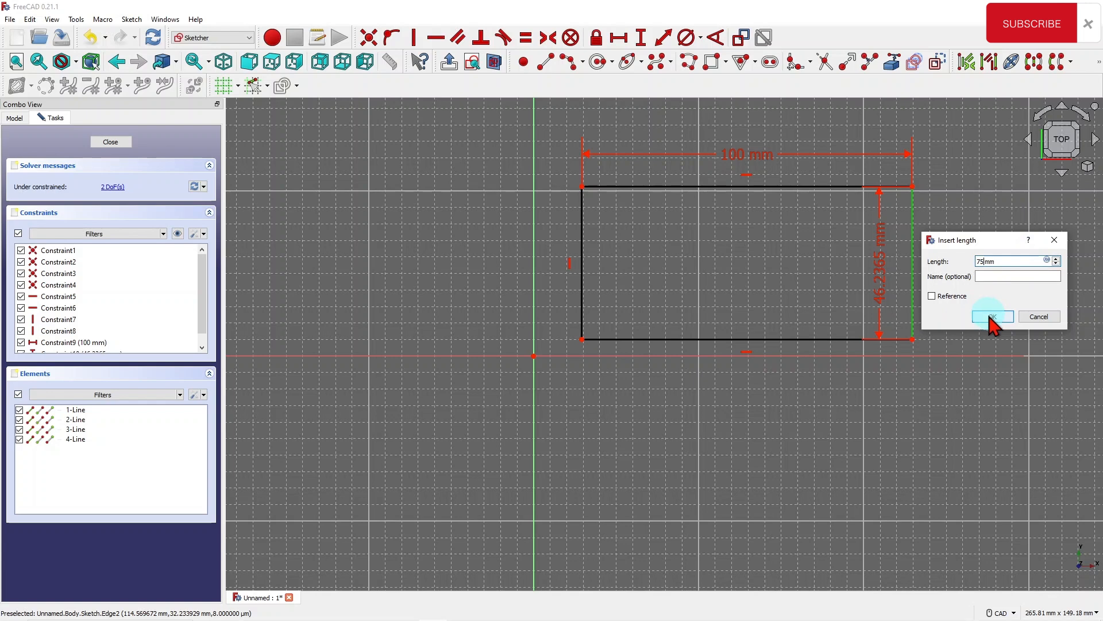
{"action": "left_click", "coordinate": [992, 316]}
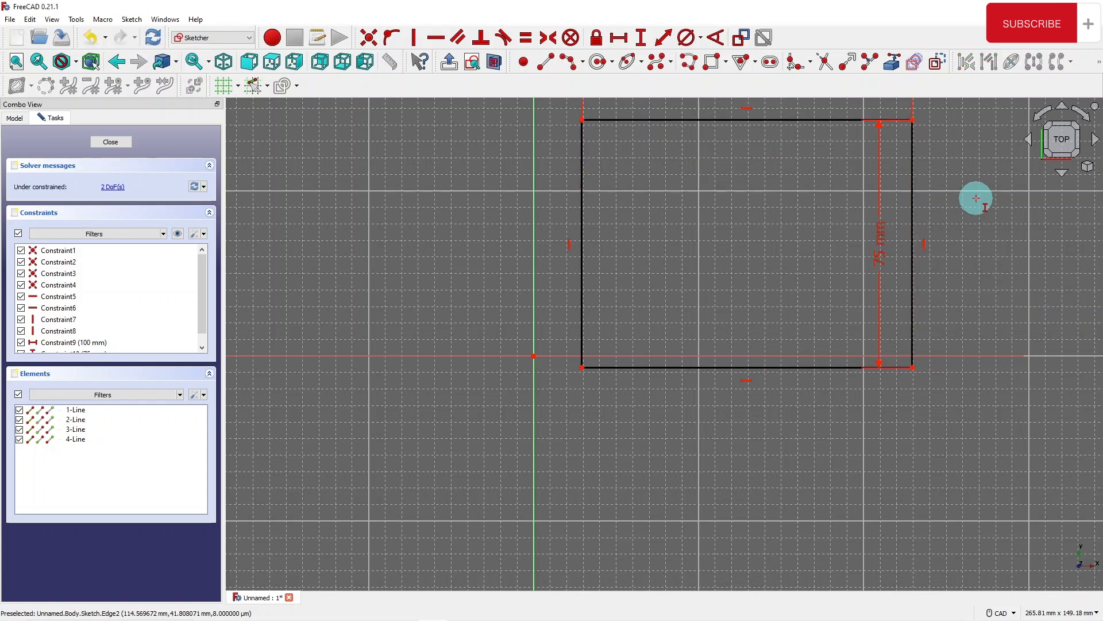
{"action": "left_click_drag", "start_coordinate": [881, 244], "coordinate": [1037, 253]}
{"action": "scroll", "coordinate": [698, 276], "scroll_direction": "down", "scroll_amount": 3}
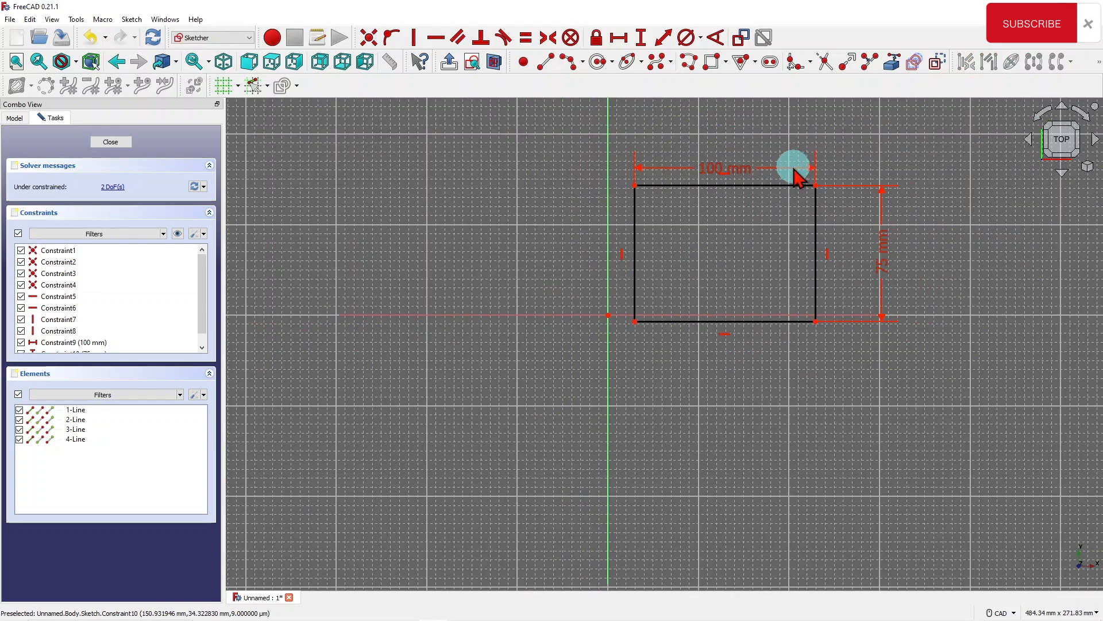
- Move the rectangle above the horizontal axis and lock its lower-left corner about 51.3 mm right of and 21.5 mm above the origin
{"action": "left_click_drag", "start_coordinate": [777, 186], "coordinate": [843, 153]}
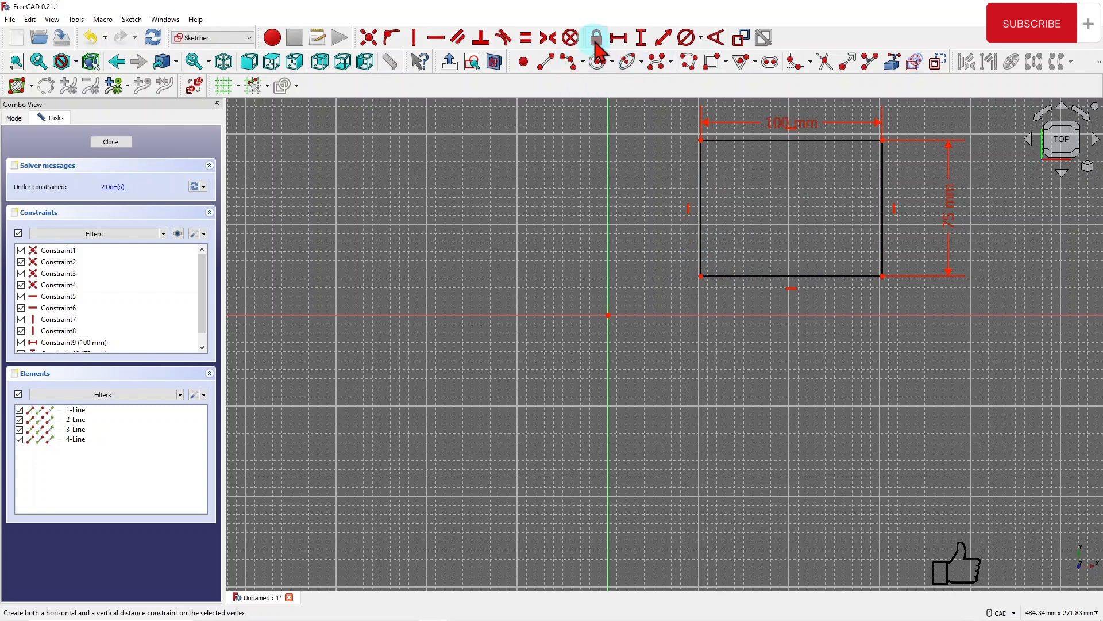
{"action": "left_click", "coordinate": [708, 268]}
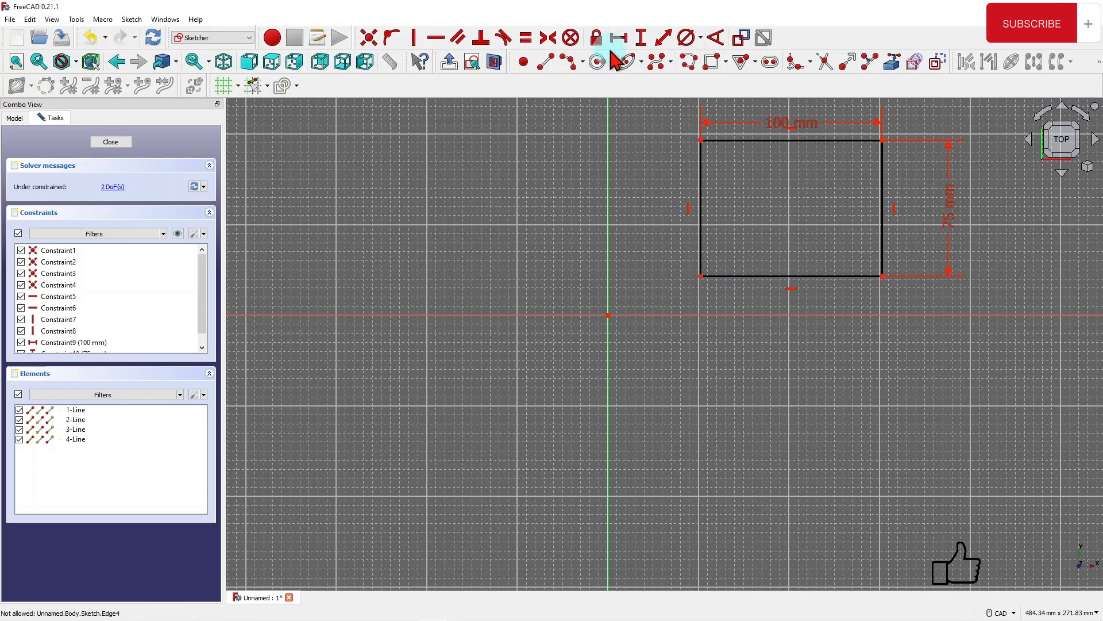
{"action": "left_click", "coordinate": [700, 276]}
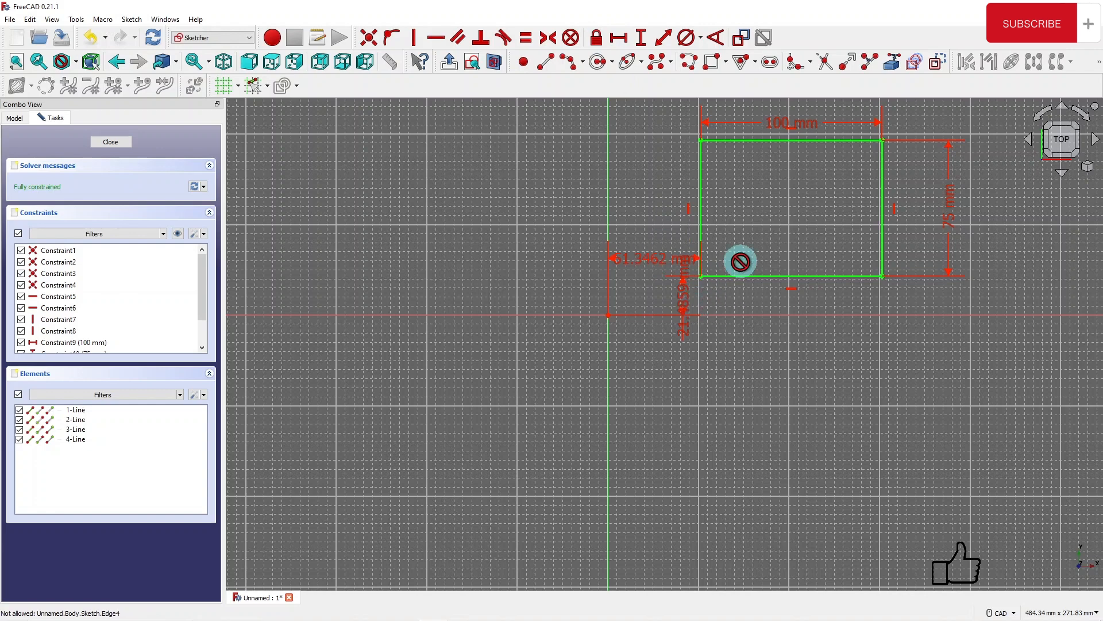
- Move the corner's vertical dimension below the horizontal axis and its horizontal dimension left of the vertical axis
{"action": "left_click_drag", "start_coordinate": [682, 302], "coordinate": [673, 396]}
{"action": "left_click", "coordinate": [638, 262]}
{"action": "left_click_drag", "start_coordinate": [636, 268], "coordinate": [397, 268]}
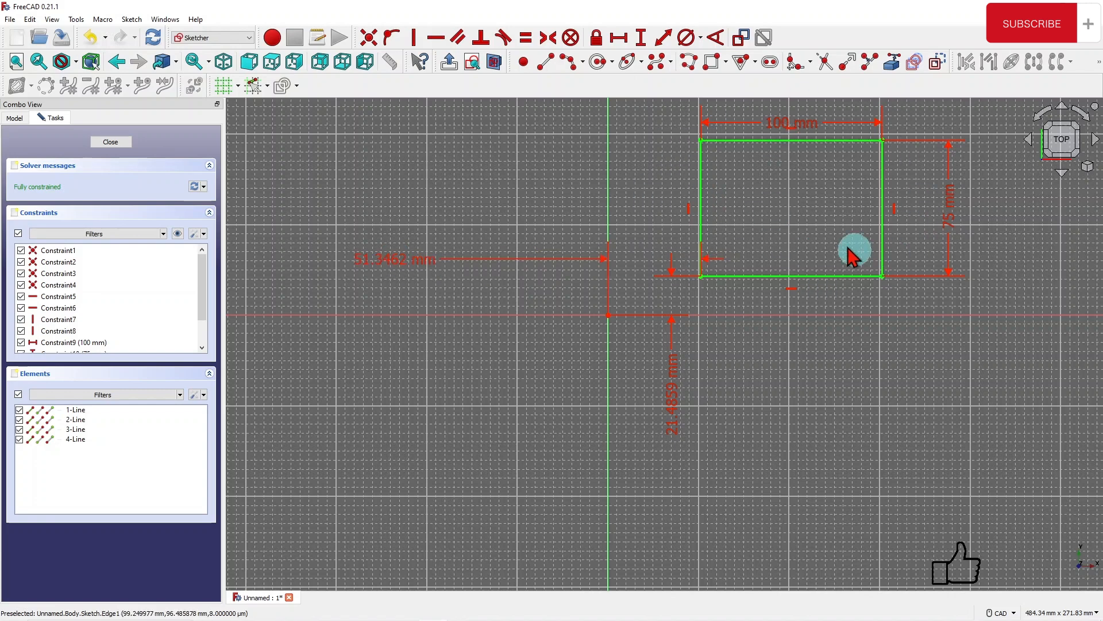
{"action": "scroll", "coordinate": [850, 119], "scroll_direction": "up", "scroll_amount": 2}
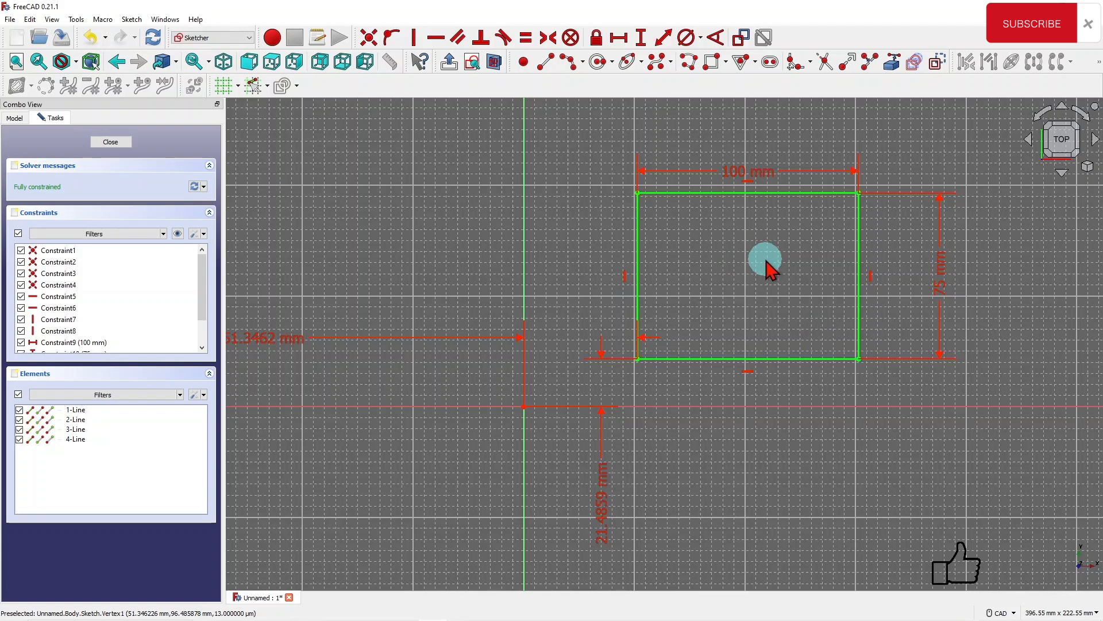
{"action": "left_click", "coordinate": [725, 62]}
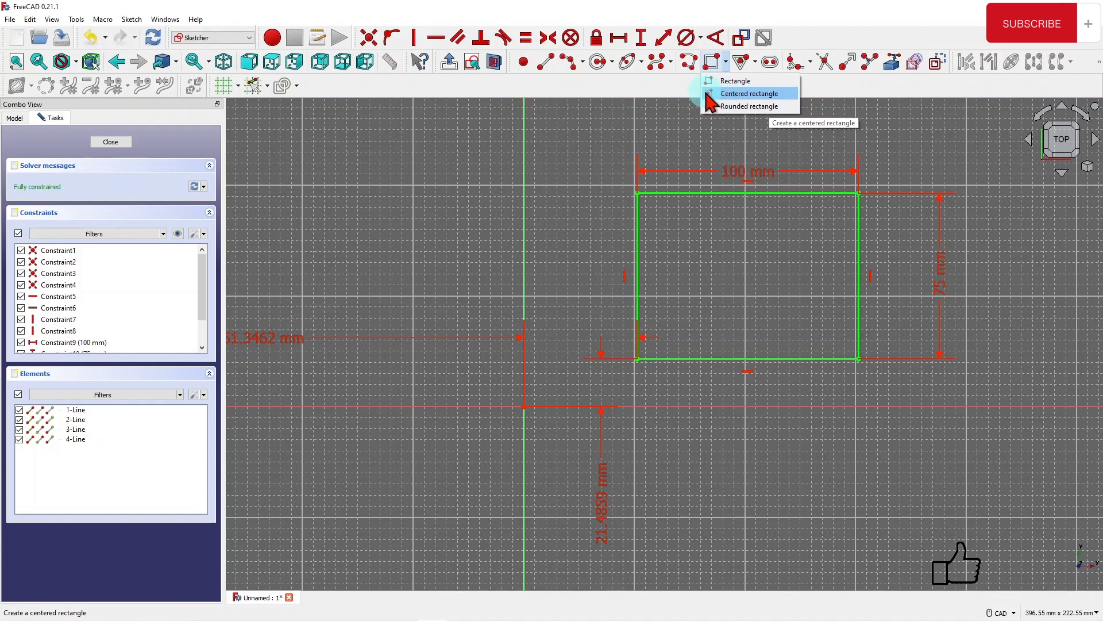
{"action": "right_click", "coordinate": [668, 140]}
{"action": "right_click", "coordinate": [670, 143]}
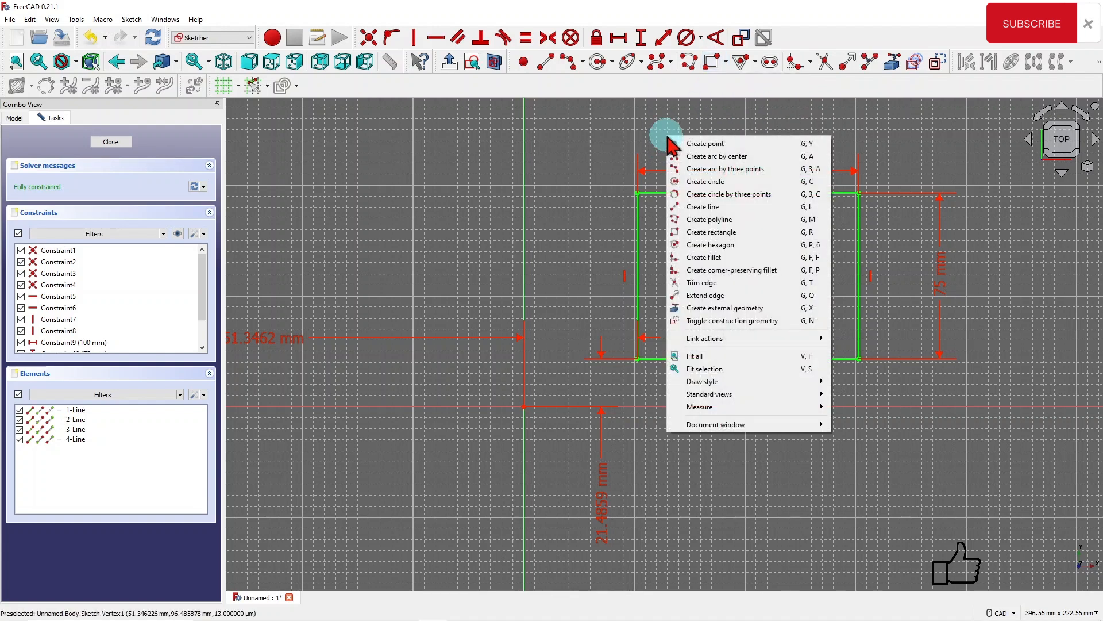
{"action": "left_click", "coordinate": [638, 134]}
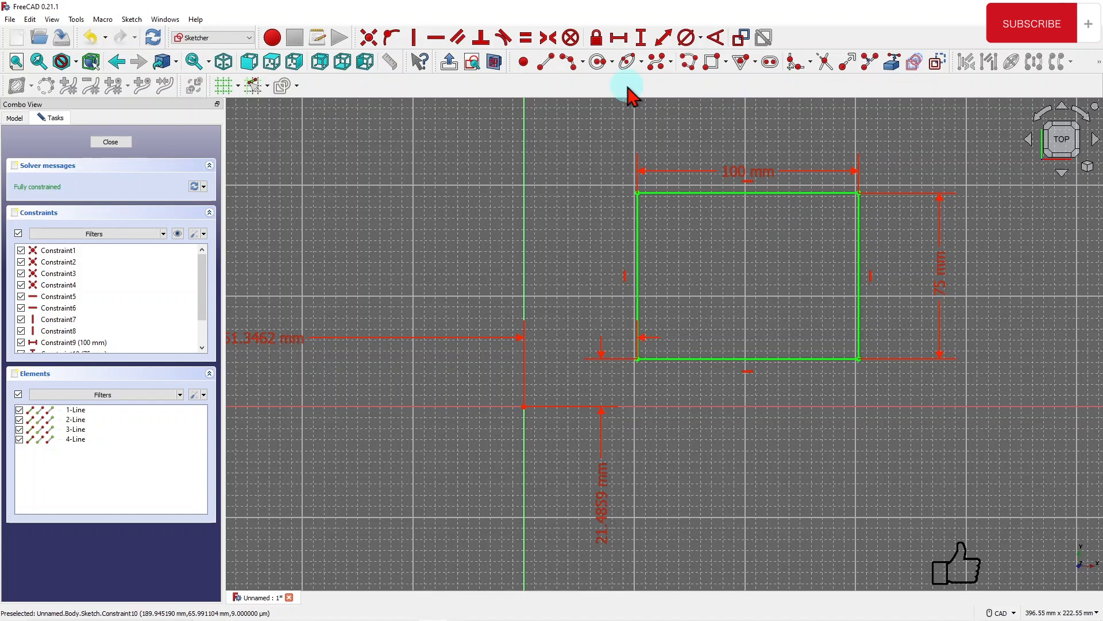
- Place a sketch point inside the rectangle, slightly left of and above its middle
{"action": "left_click", "coordinate": [522, 61]}
{"action": "left_click", "coordinate": [716, 252]}
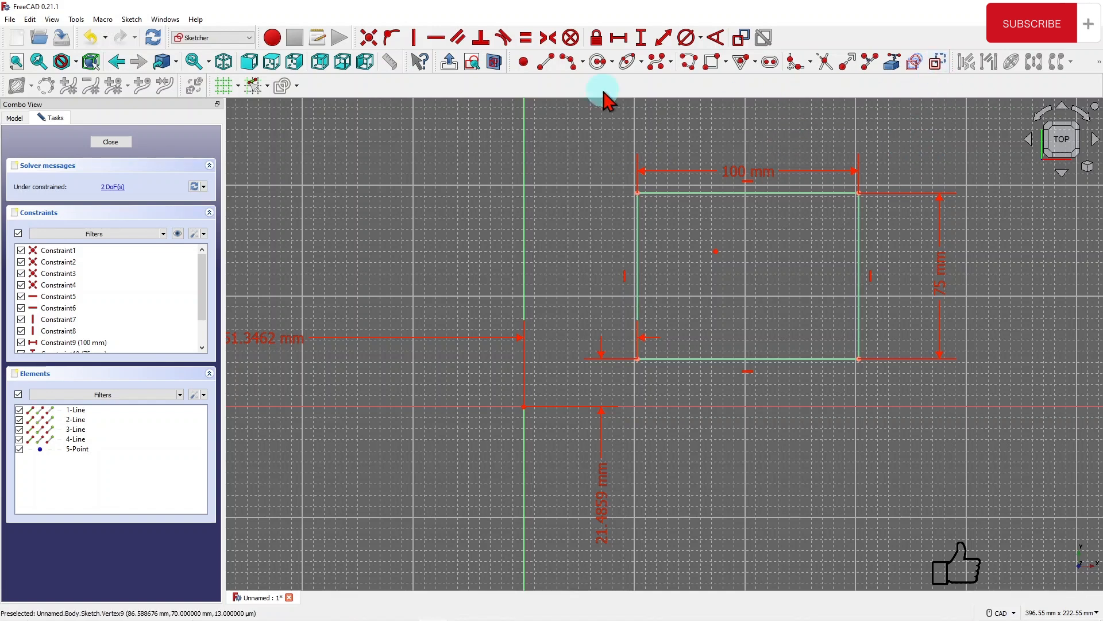
- Draw a horizontal line above the rectangle, extending past its right edge, and convert it to construction geometry
{"action": "left_click", "coordinate": [546, 57]}
{"action": "left_click", "coordinate": [790, 134]}
{"action": "left_click", "coordinate": [948, 135]}
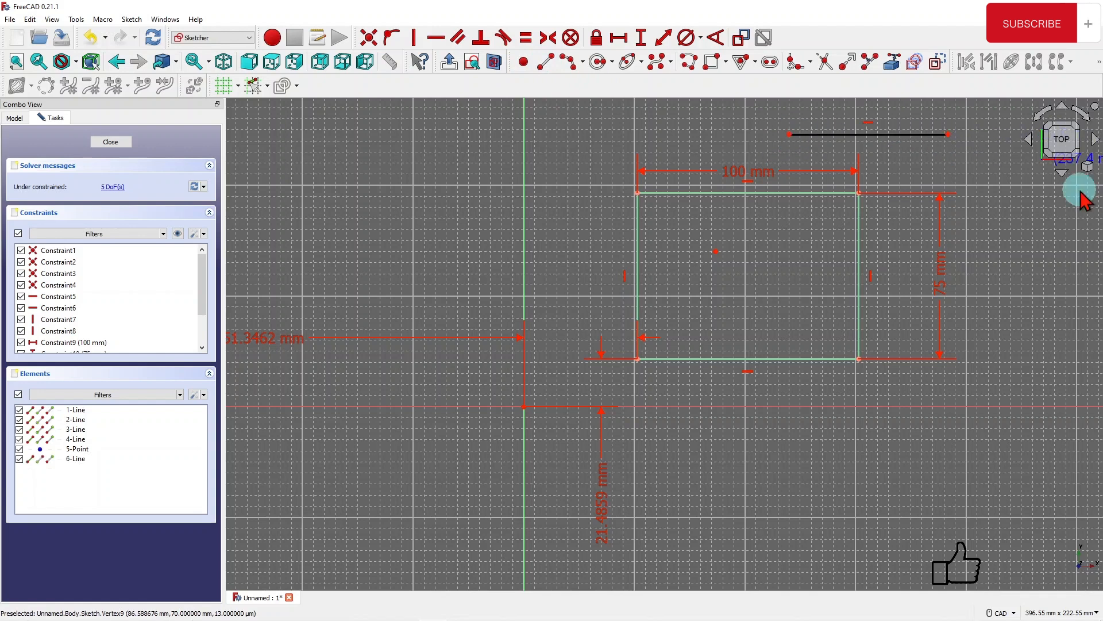
{"action": "left_click", "coordinate": [916, 135]}
{"action": "left_click", "coordinate": [937, 62]}
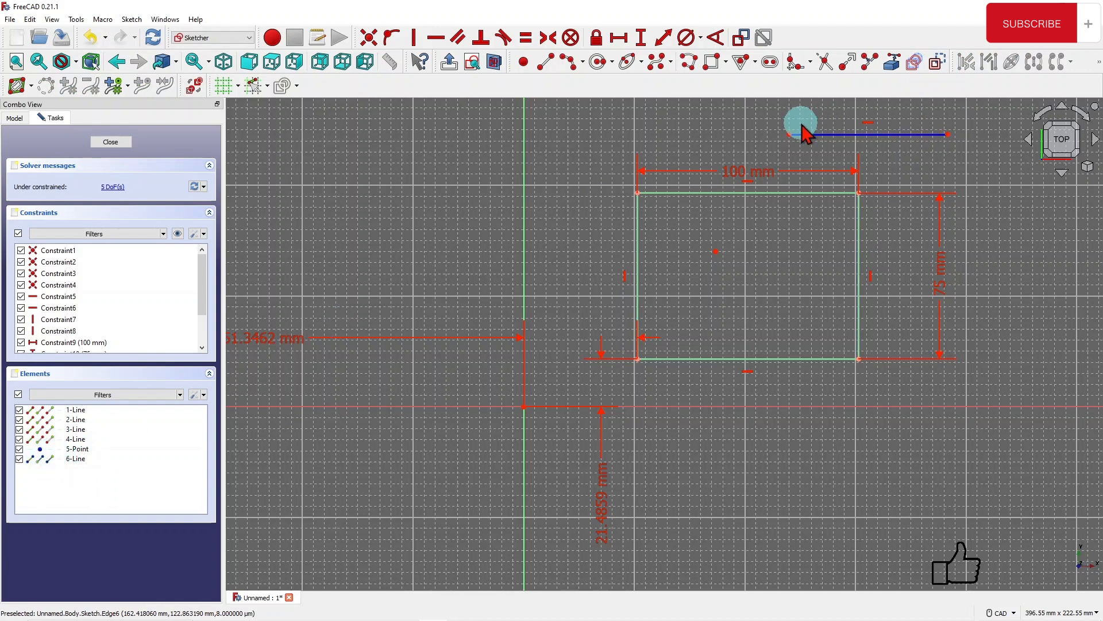
- Delete the horizontal construction line above the rectangle
{"action": "left_click_drag", "start_coordinate": [777, 118], "coordinate": [971, 154]}
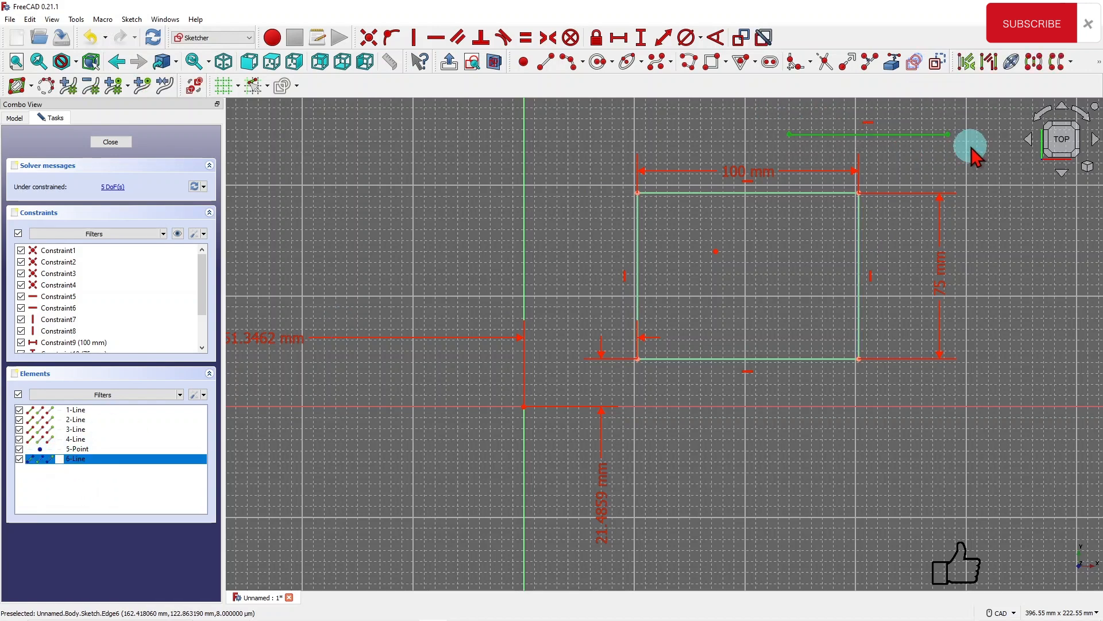
{"action": "key", "text": "Delete"}
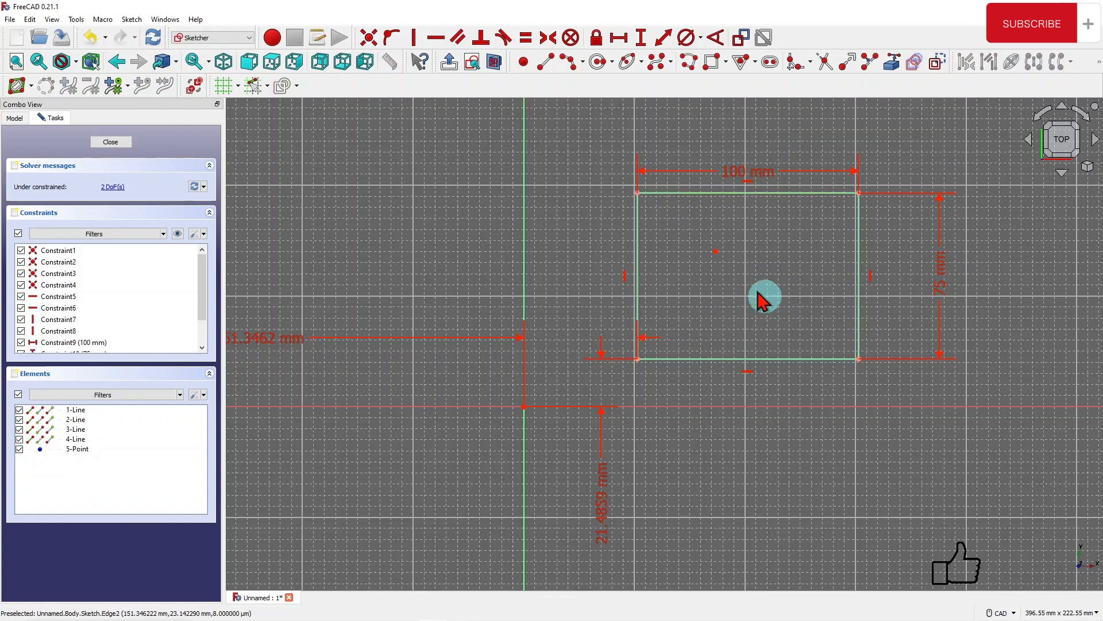
- Centre the sketch point in the rectangle by making the upper-left and lower-right corners symmetric about it
{"action": "left_click", "coordinate": [546, 39]}
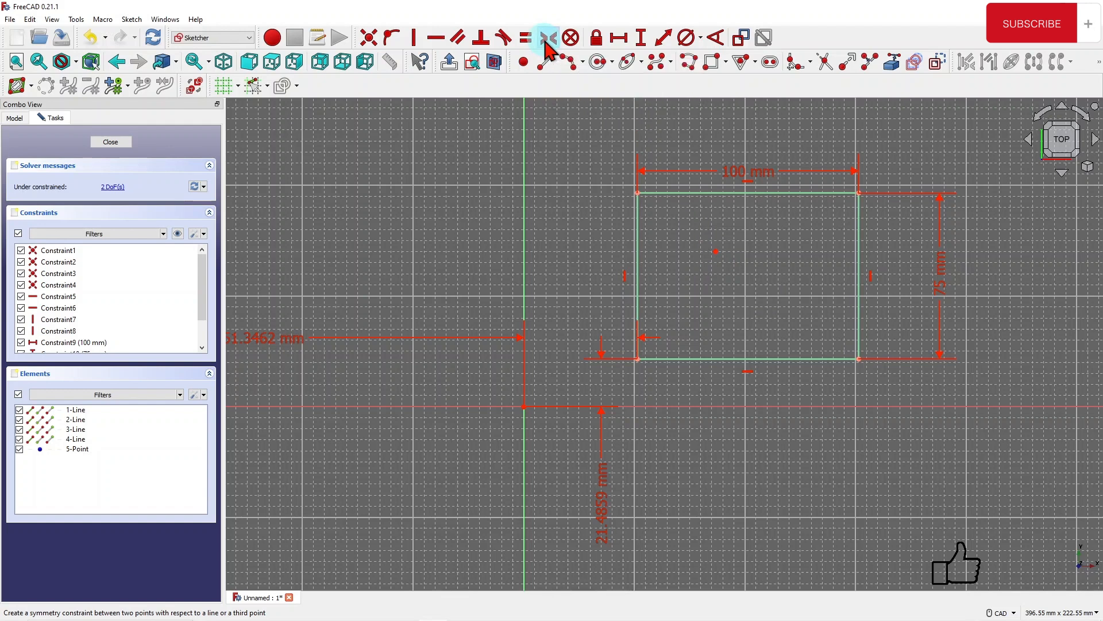
{"action": "left_click", "coordinate": [637, 192]}
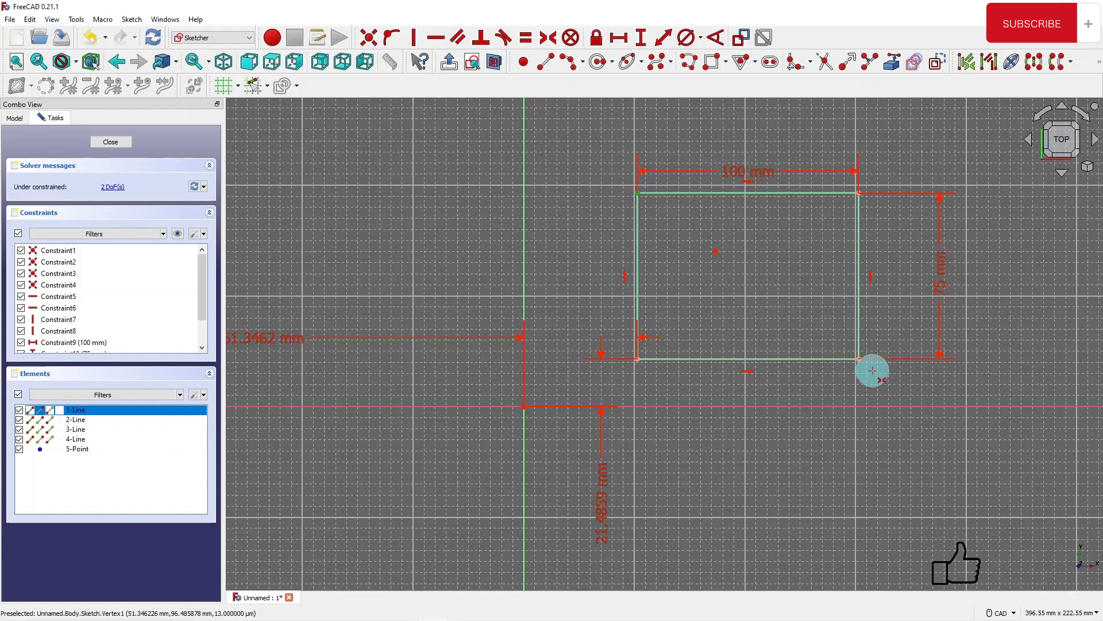
{"action": "left_click", "coordinate": [859, 359]}
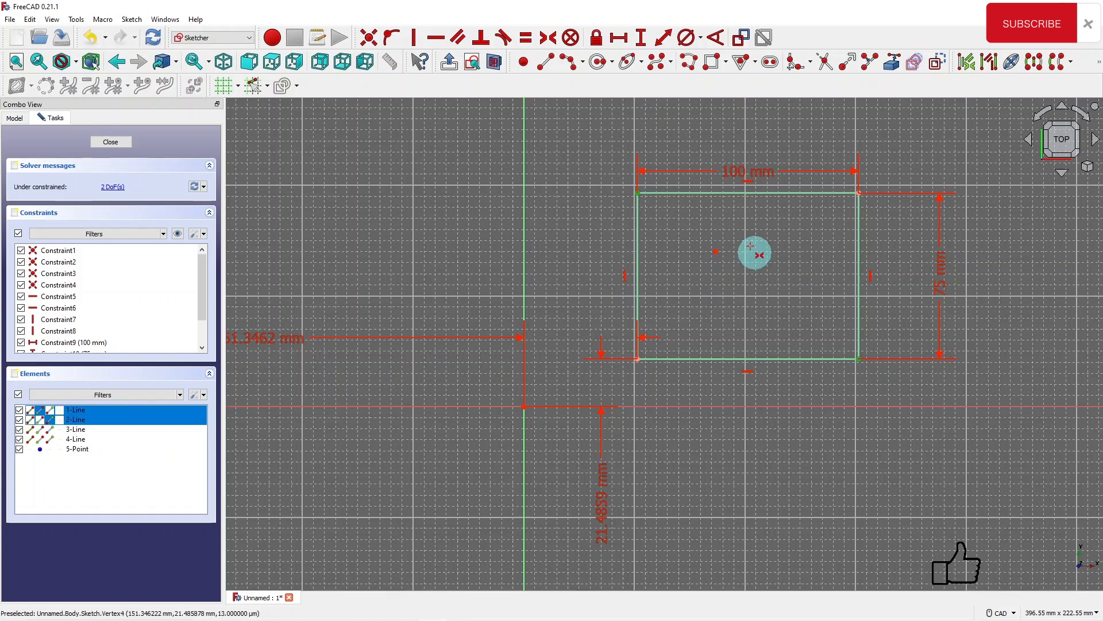
{"action": "left_click", "coordinate": [748, 276]}
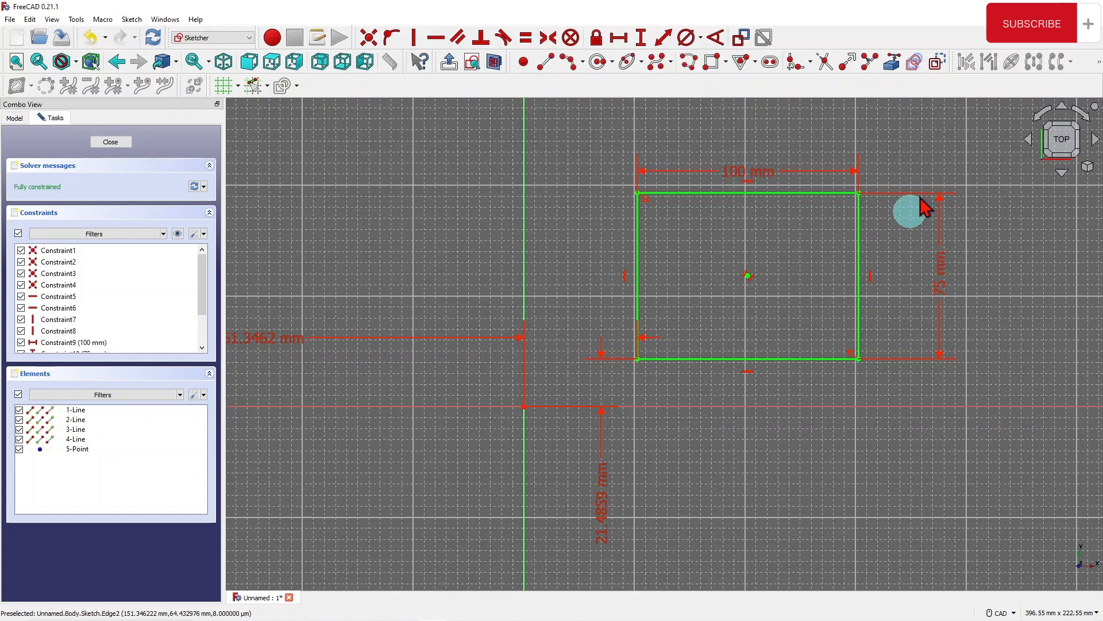
- Draw a vertical line about 116 mm long through the rectangle, slightly left of the centre point and extending past both horizontal edges
{"action": "scroll", "coordinate": [766, 167], "scroll_direction": "up", "scroll_amount": 2}
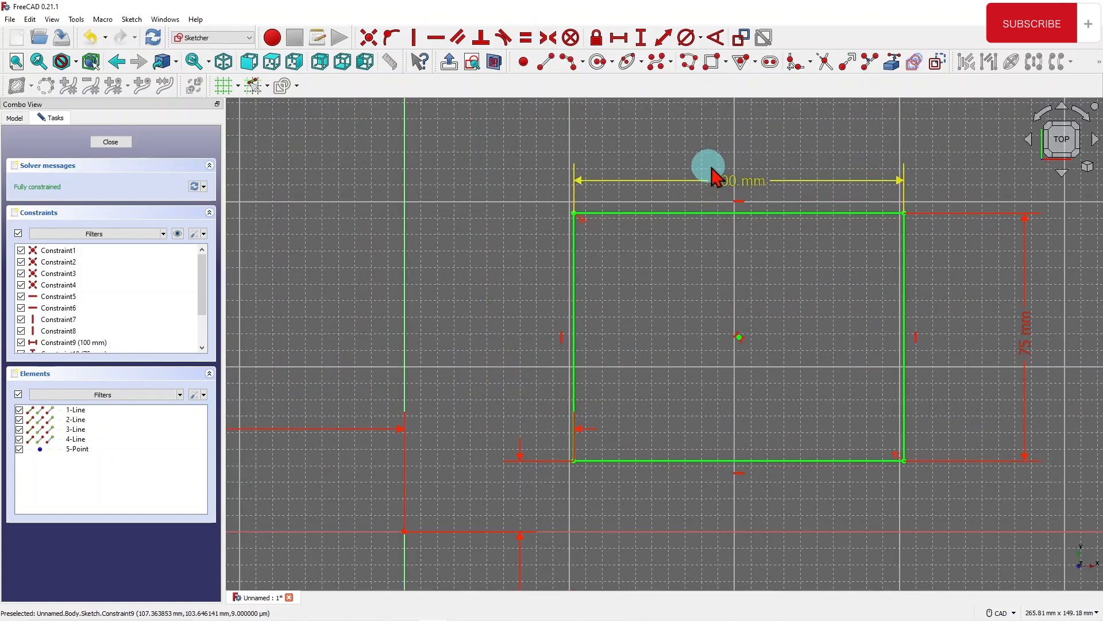
{"action": "left_click", "coordinate": [544, 63]}
{"action": "left_click", "coordinate": [706, 119]}
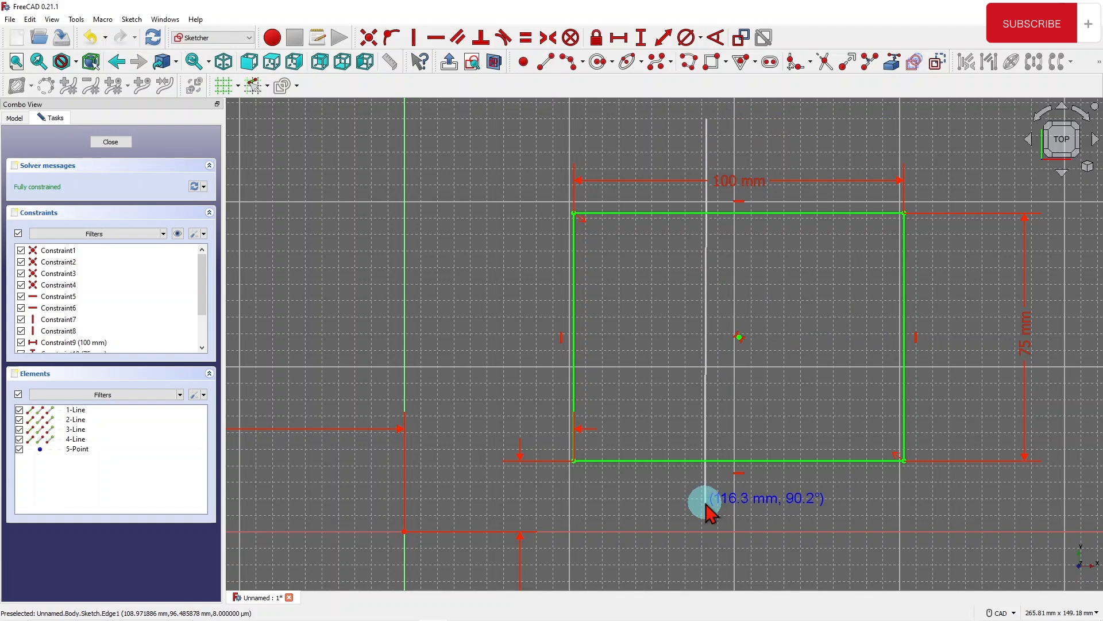
{"action": "left_click", "coordinate": [706, 502]}
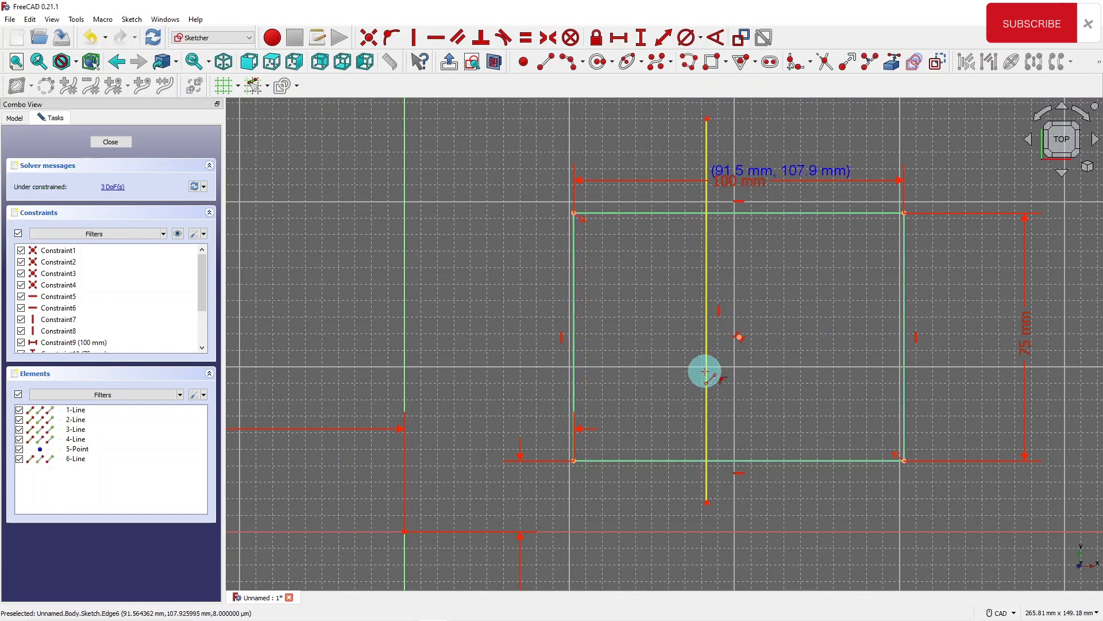
{"action": "left_click", "coordinate": [202, 235]}
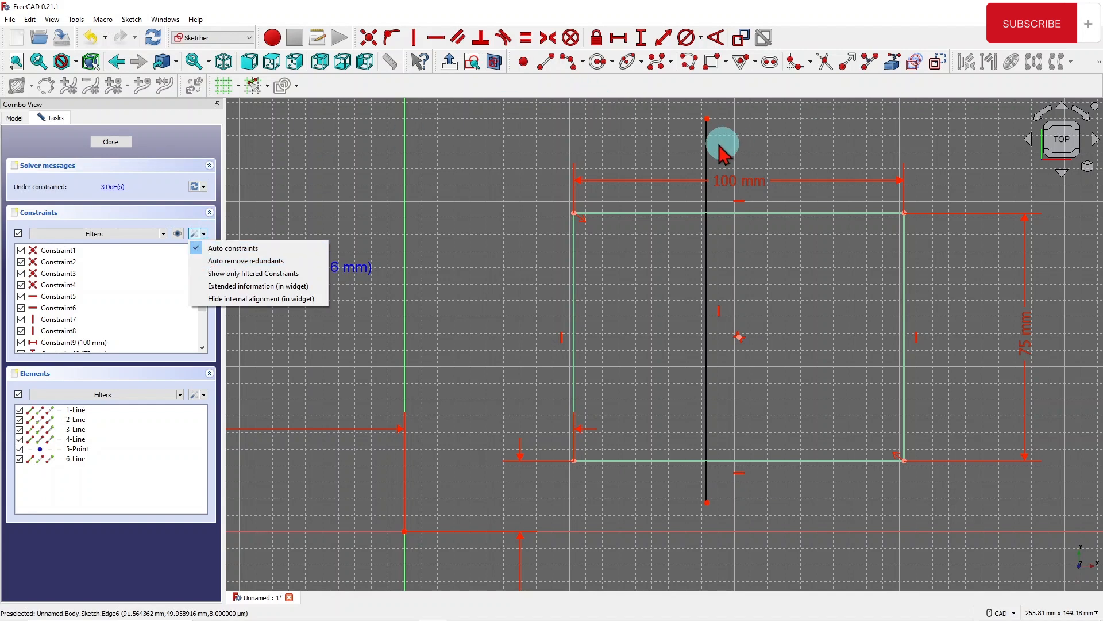
{"action": "left_click", "coordinate": [652, 143]}
{"action": "key", "text": "Escape"}
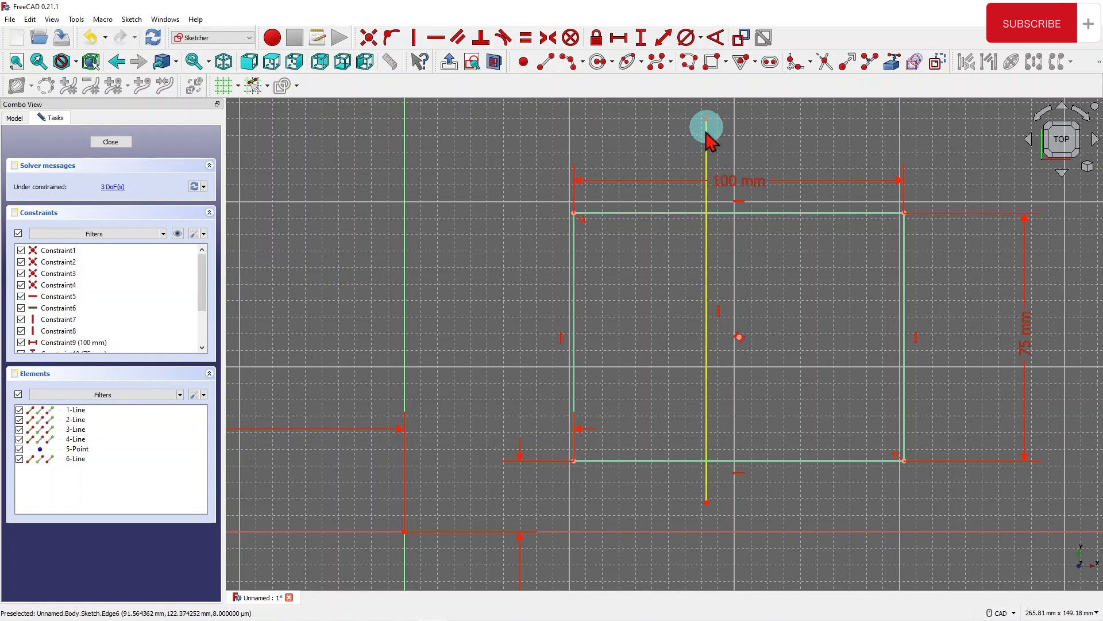
- Draw a horizontal line across the rectangle above its centre point, extending past both vertical edges
{"action": "scroll", "coordinate": [626, 282], "scroll_direction": "down", "scroll_amount": 2}
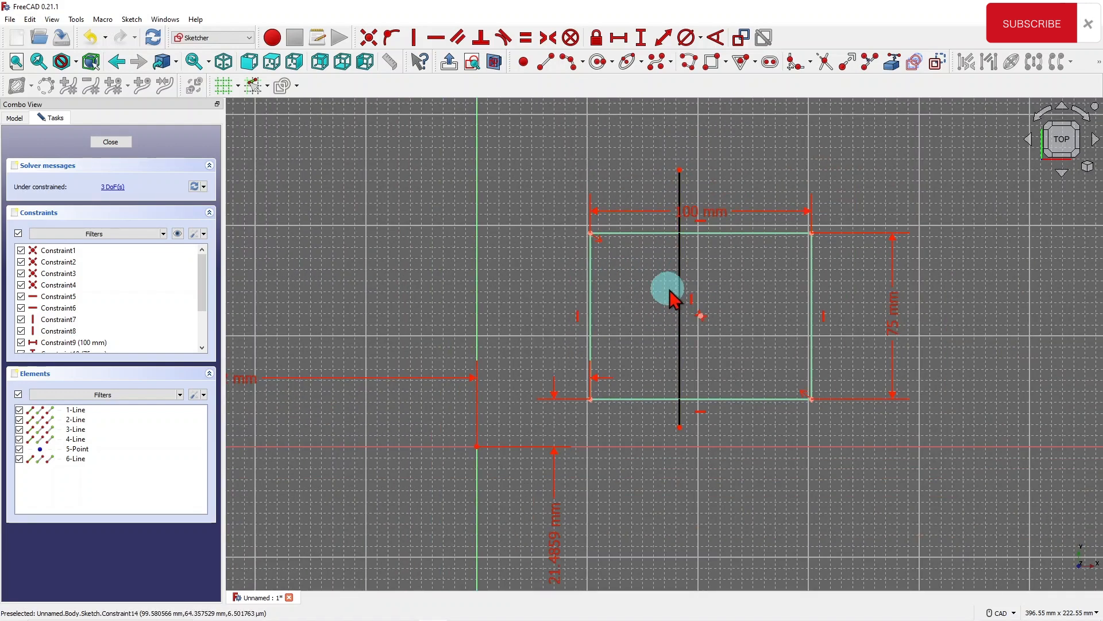
{"action": "left_click", "coordinate": [543, 61]}
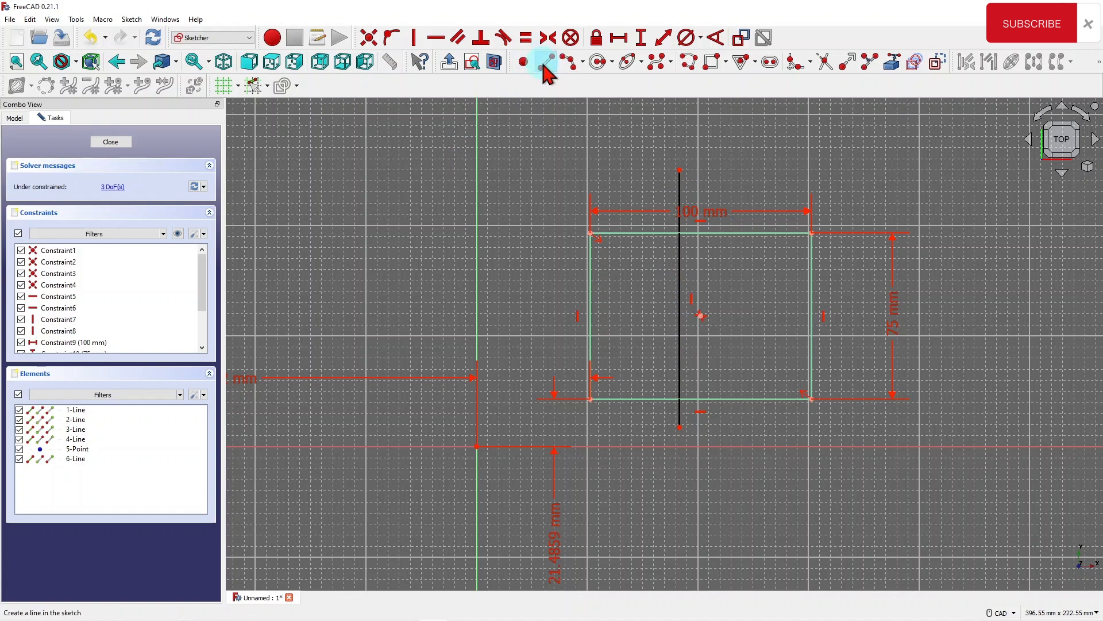
{"action": "left_click", "coordinate": [520, 277]}
{"action": "left_click", "coordinate": [954, 270]}
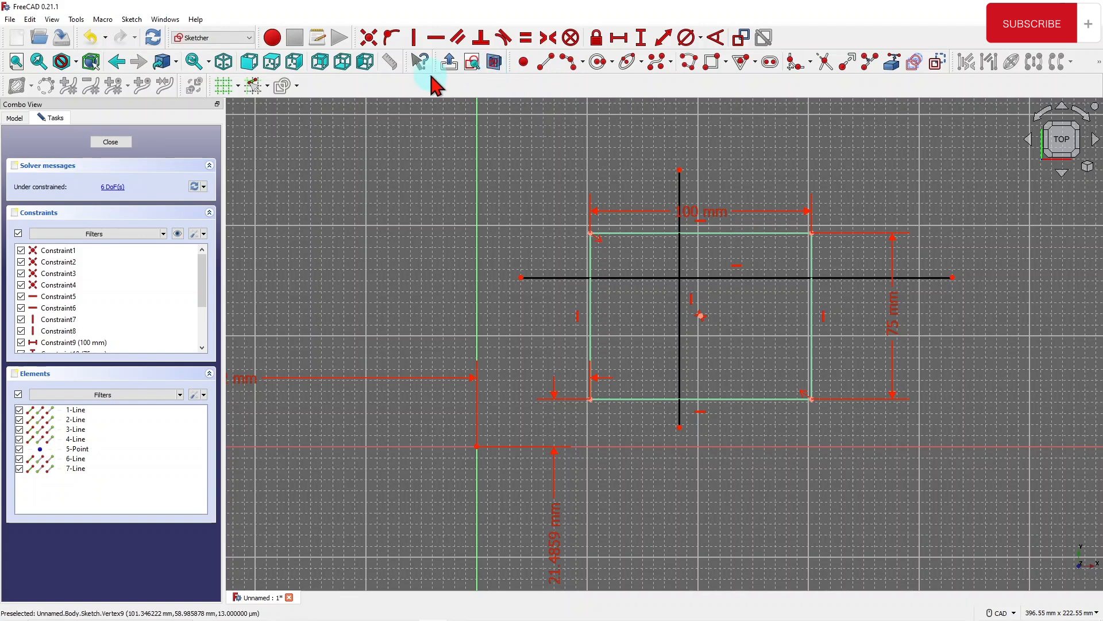
- Constrain the vertical and horizontal lines to pass through the rectangle's centre point with point-on-object constraints
{"action": "left_click", "coordinate": [389, 39]}
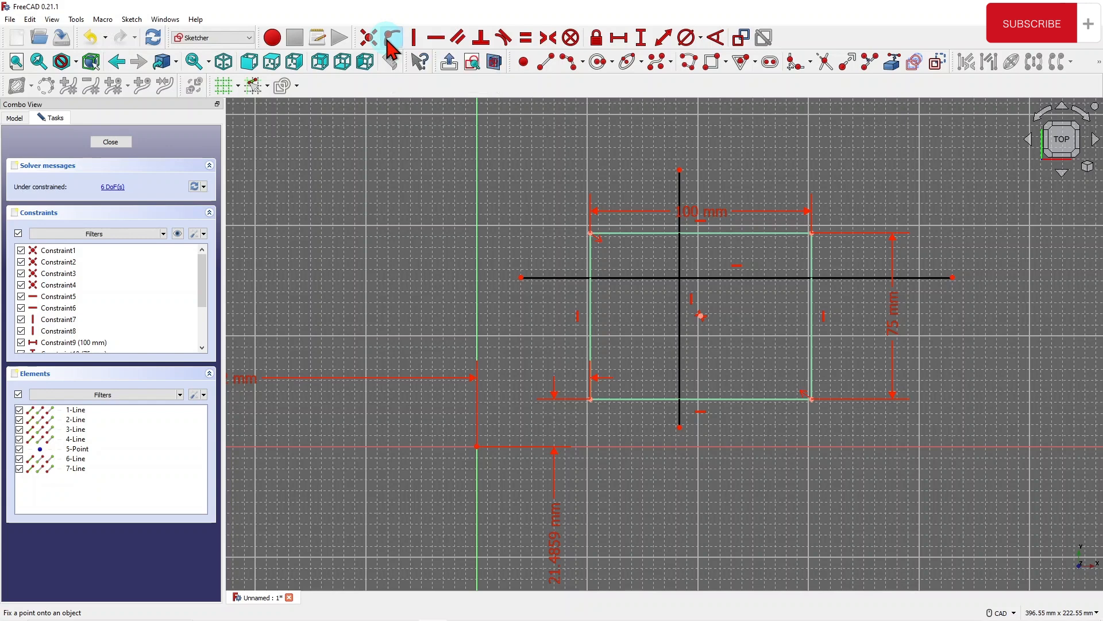
{"action": "left_click", "coordinate": [681, 195]}
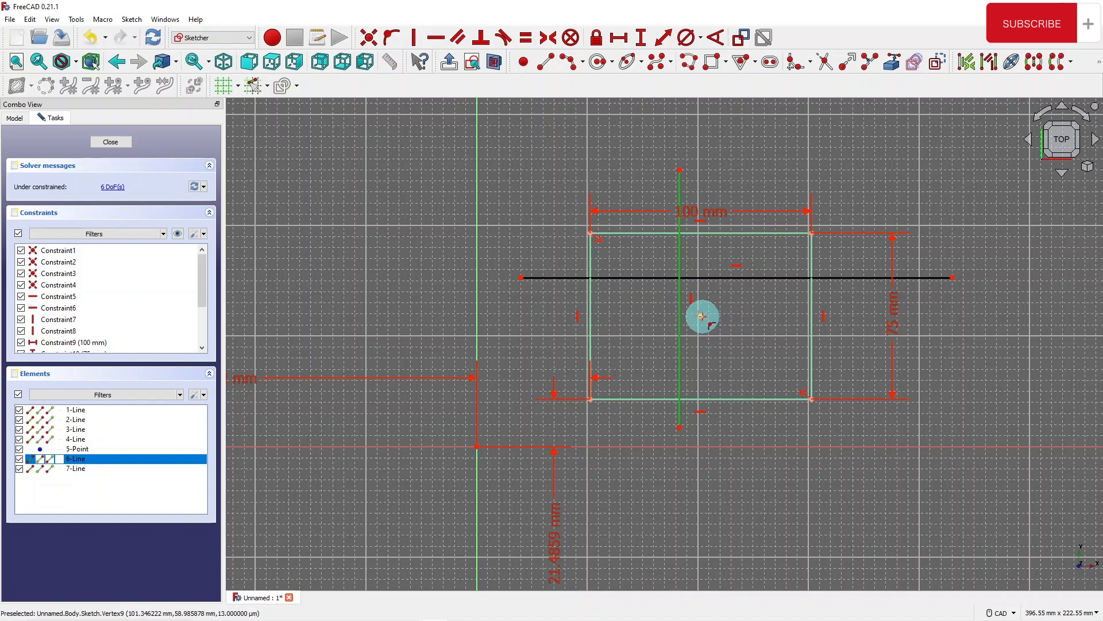
{"action": "left_click", "coordinate": [702, 316]}
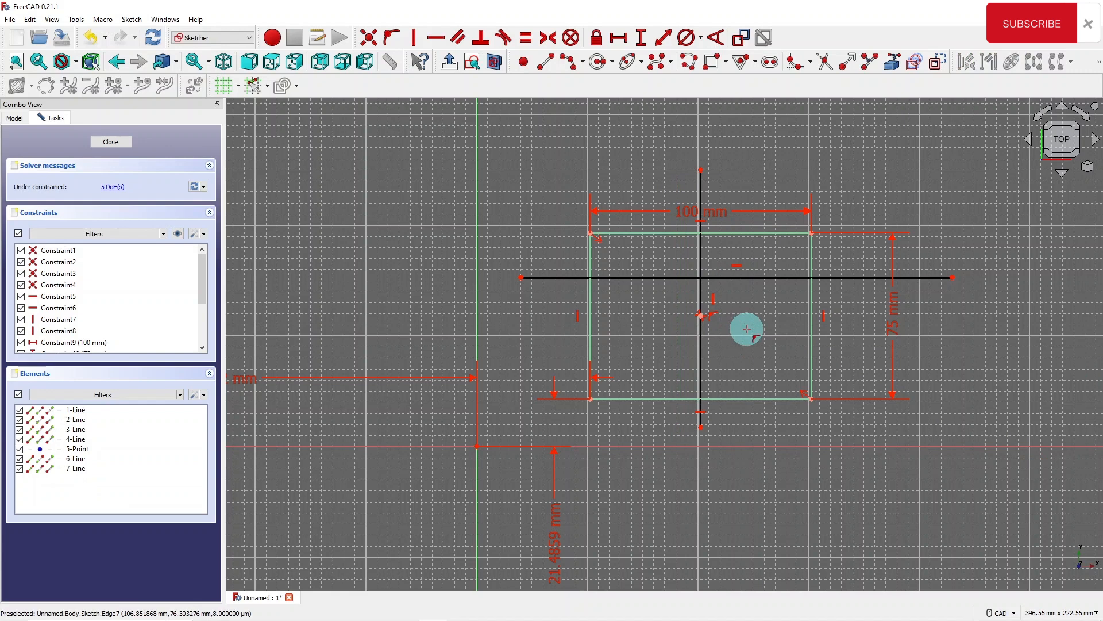
{"action": "left_click", "coordinate": [856, 278]}
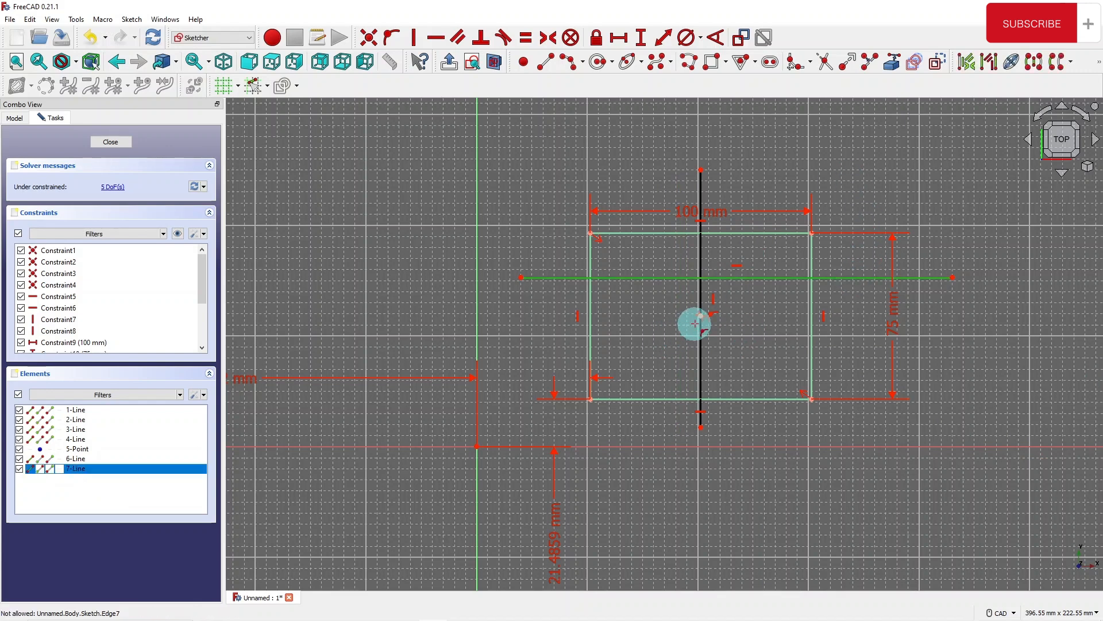
{"action": "left_click", "coordinate": [700, 315]}
{"action": "key", "text": "o"}
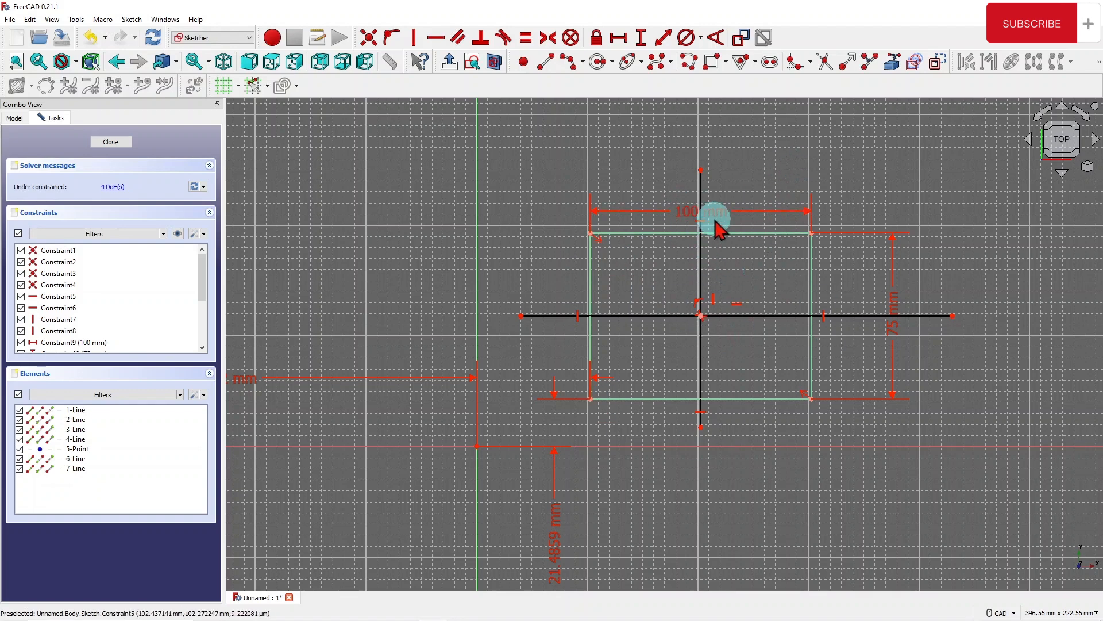
- Draw a small circle in the rectangle's upper-left quarter and a larger circle in its upper-right quarter, at roughly the same height
{"action": "scroll", "coordinate": [711, 222], "scroll_direction": "up", "scroll_amount": 1}
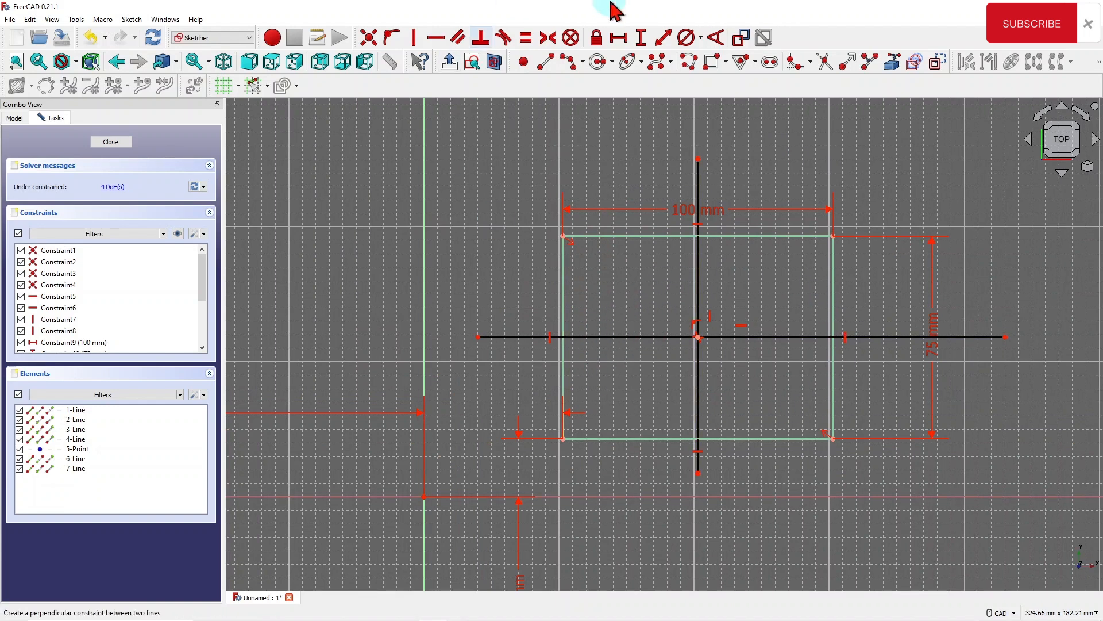
{"action": "left_click", "coordinate": [599, 62]}
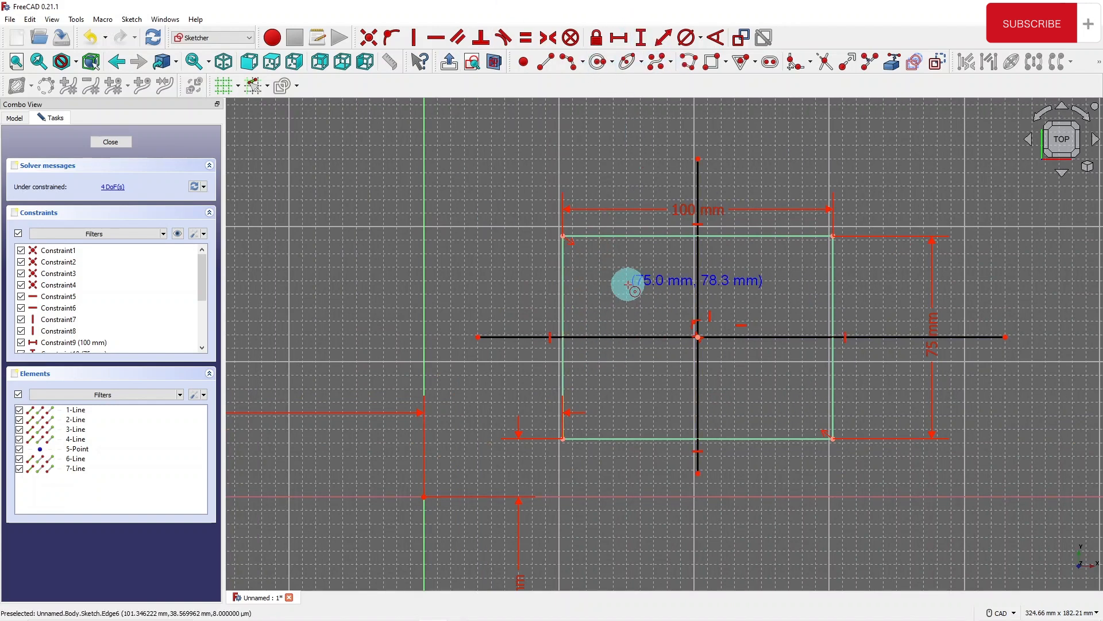
{"action": "left_click", "coordinate": [641, 284]}
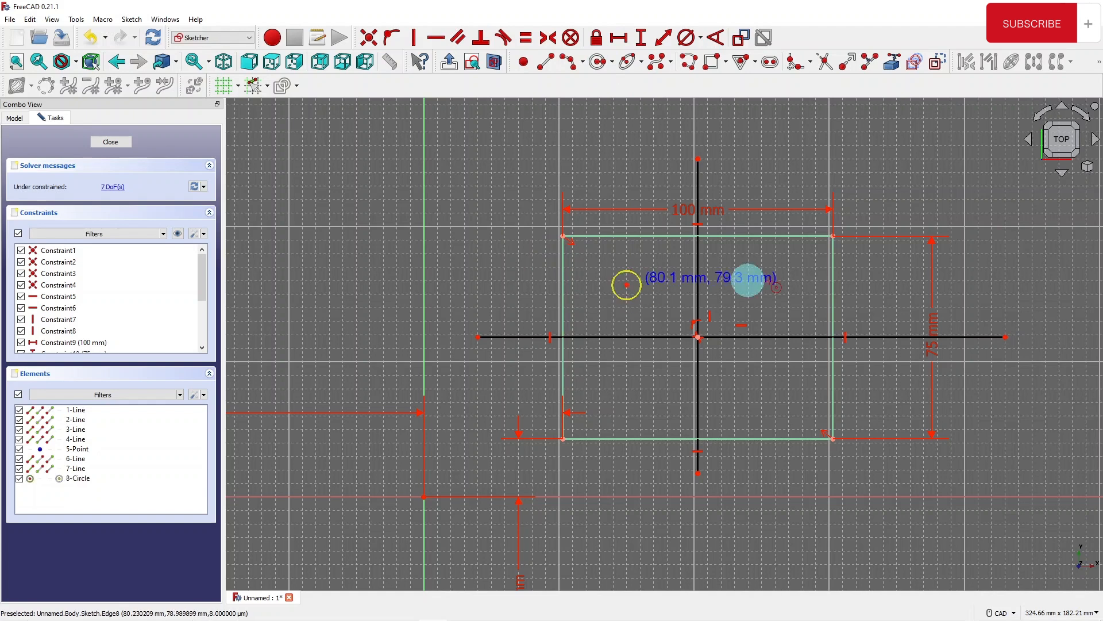
{"action": "left_click", "coordinate": [768, 284]}
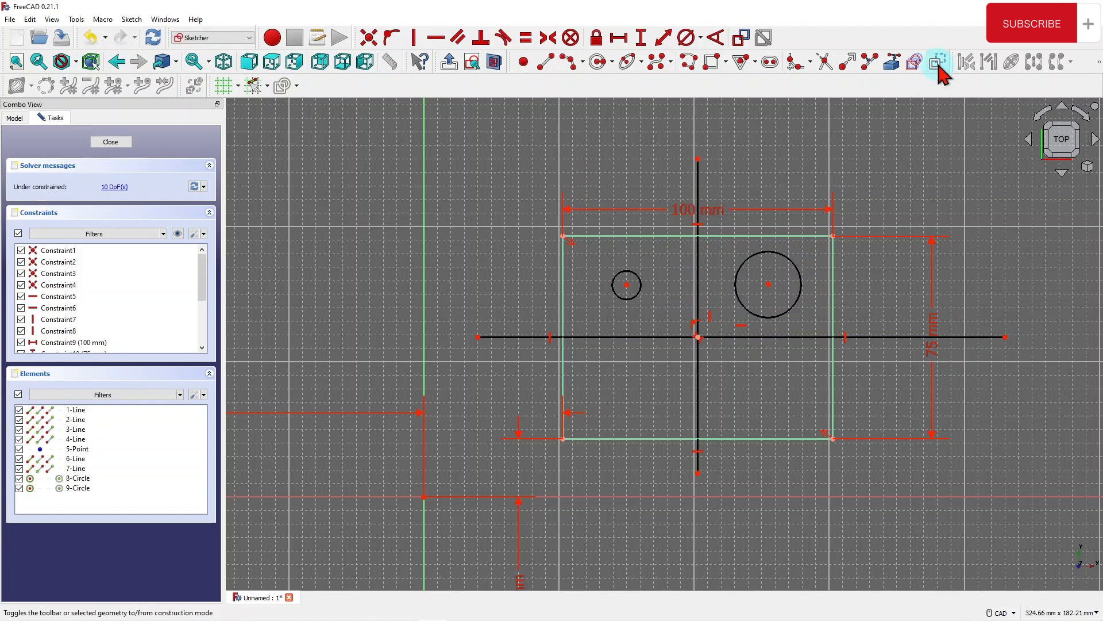
- Convert the vertical and horizontal centre lines to construction geometry
{"action": "left_click", "coordinate": [697, 181]}
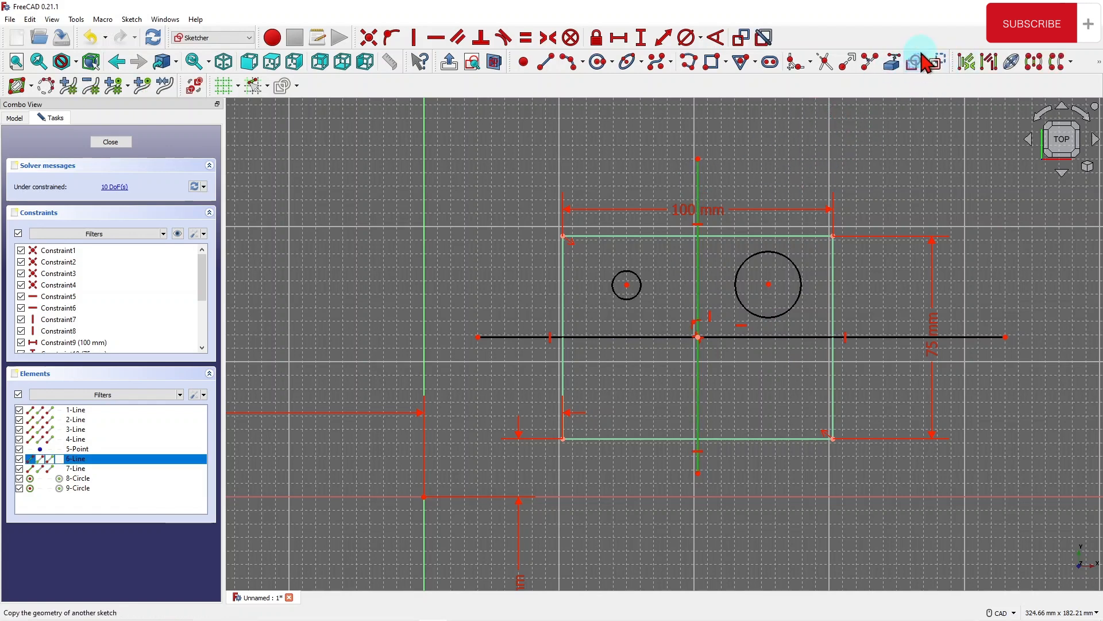
{"action": "left_click", "coordinate": [938, 63]}
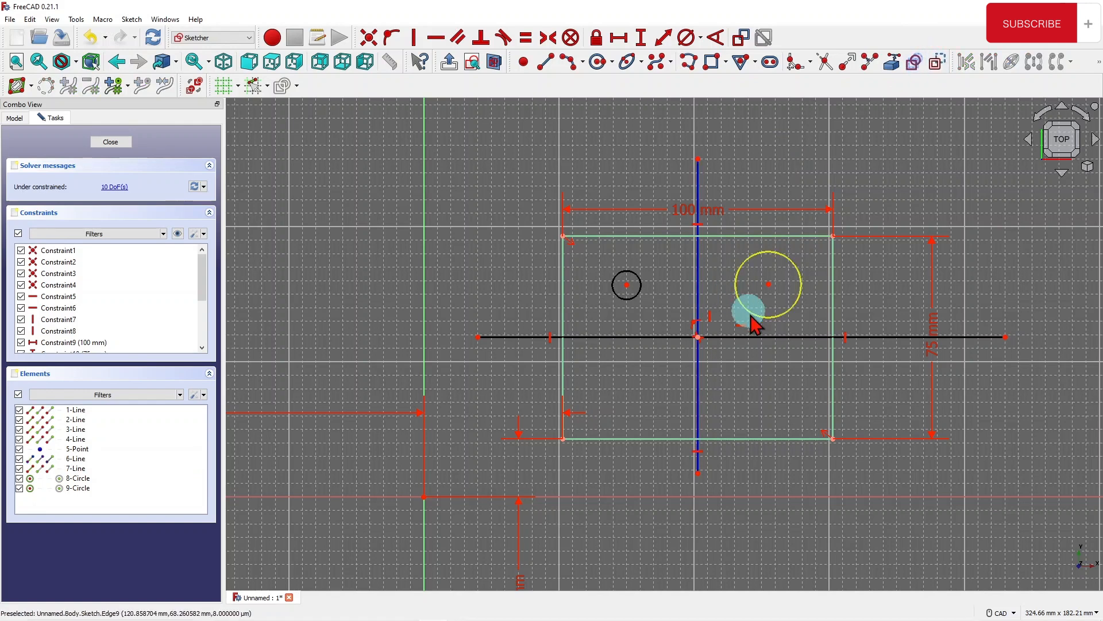
{"action": "left_click", "coordinate": [793, 338]}
{"action": "left_click", "coordinate": [934, 63]}
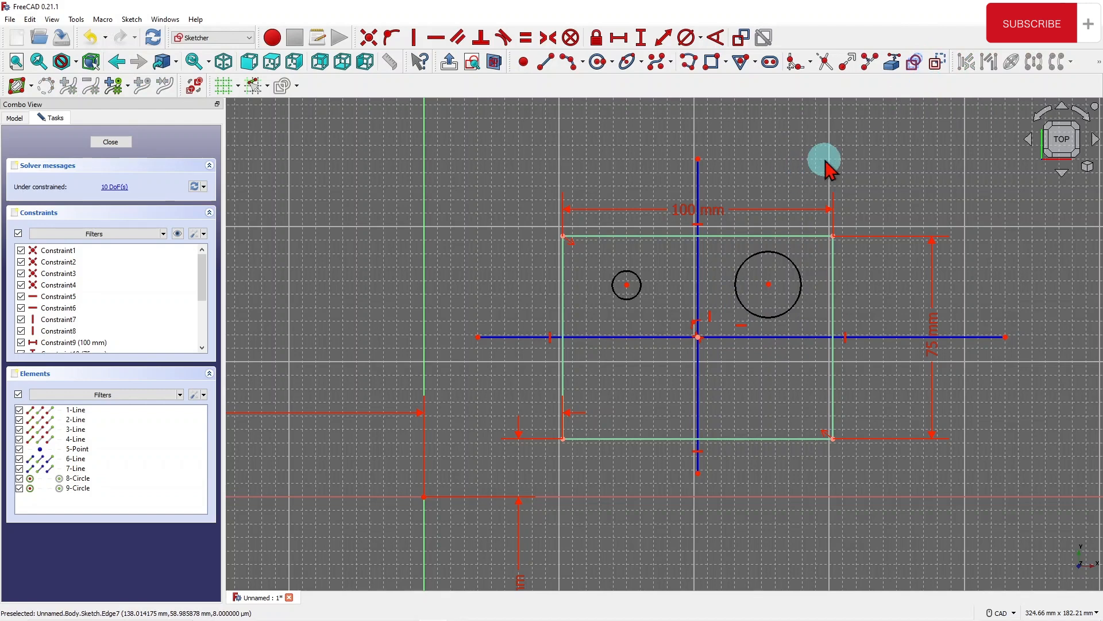
{"action": "right_click", "coordinate": [779, 146]}
{"action": "left_click", "coordinate": [747, 143]}
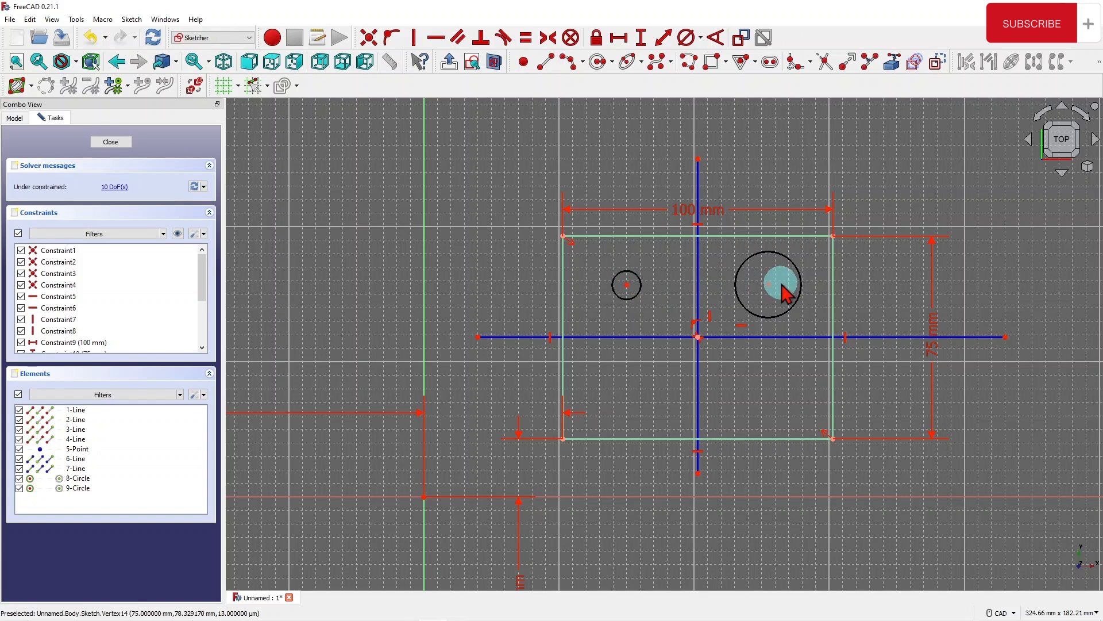
- Constrain the centres of the two circles to be symmetric about the vertical construction line
{"action": "left_click", "coordinate": [549, 39]}
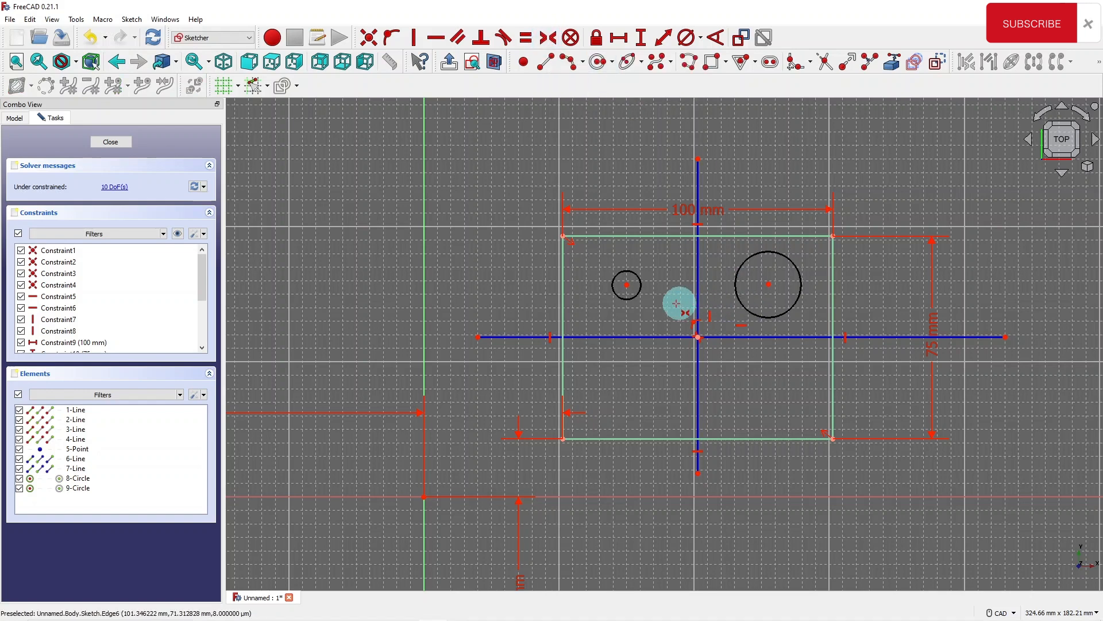
{"action": "left_click", "coordinate": [626, 285]}
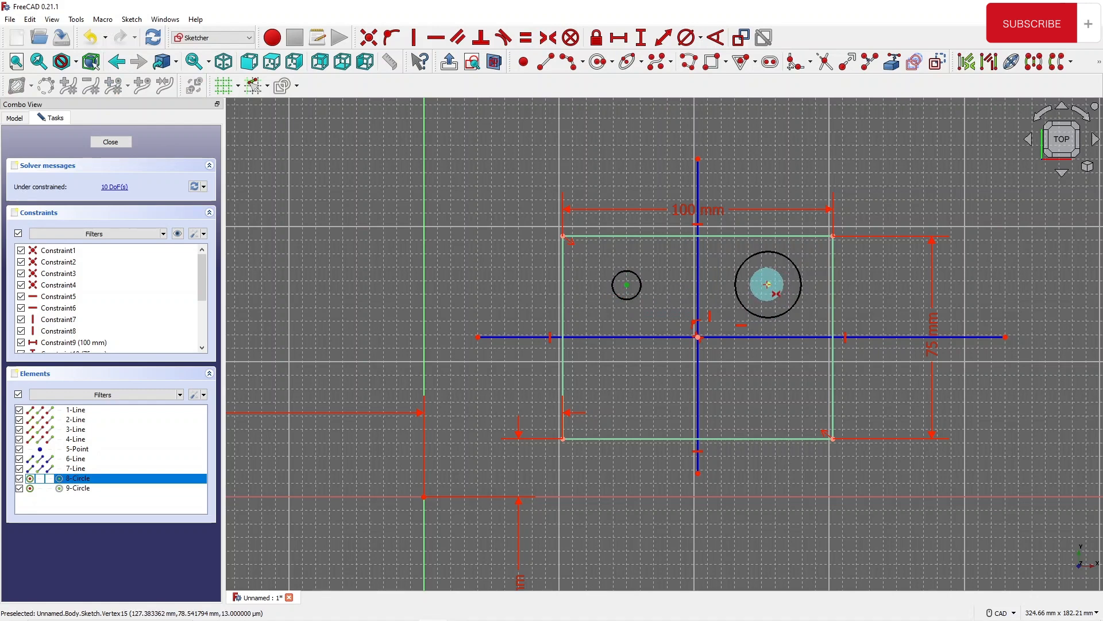
{"action": "left_click", "coordinate": [767, 284]}
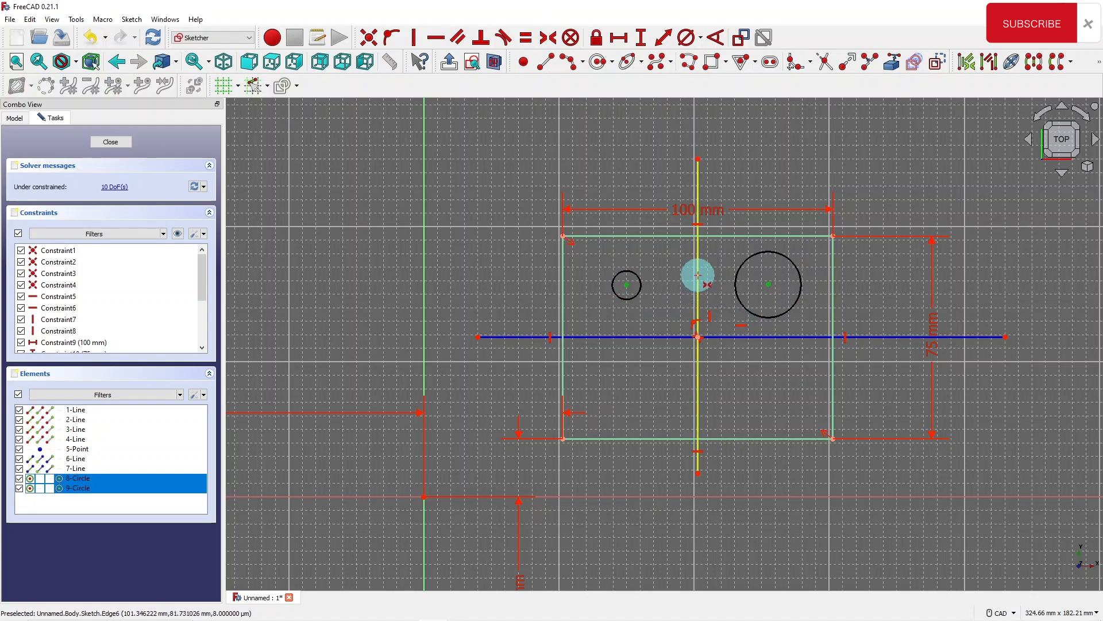
{"action": "left_click", "coordinate": [698, 283]}
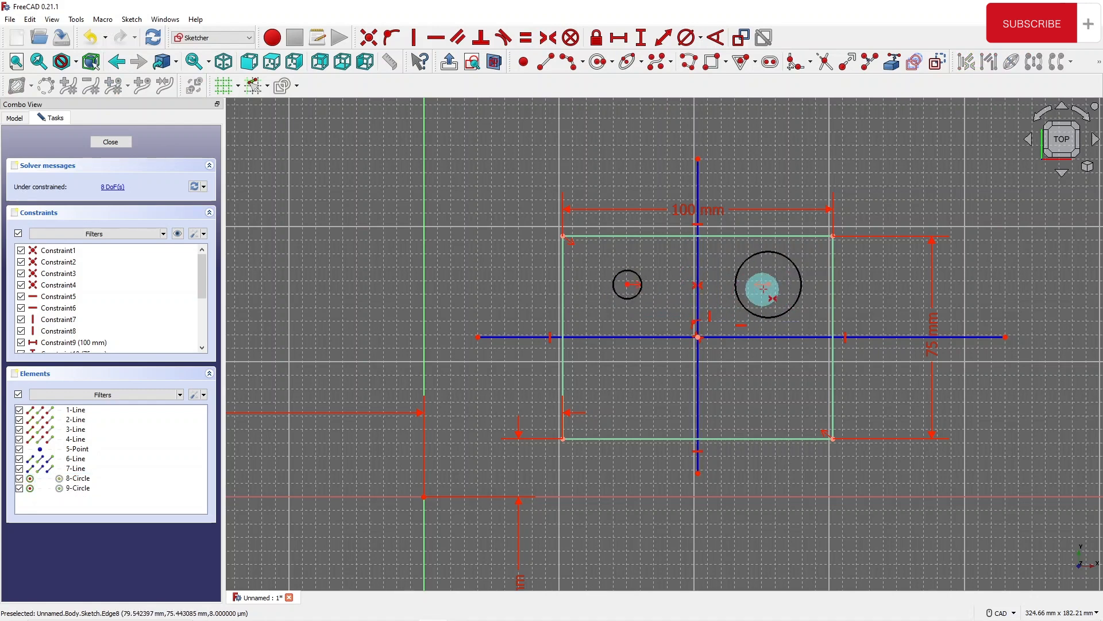
- Constrain the small circle's centre onto the horizontal construction line with a point-on-object constraint
{"action": "scroll", "coordinate": [741, 278], "scroll_direction": "up", "scroll_amount": 2}
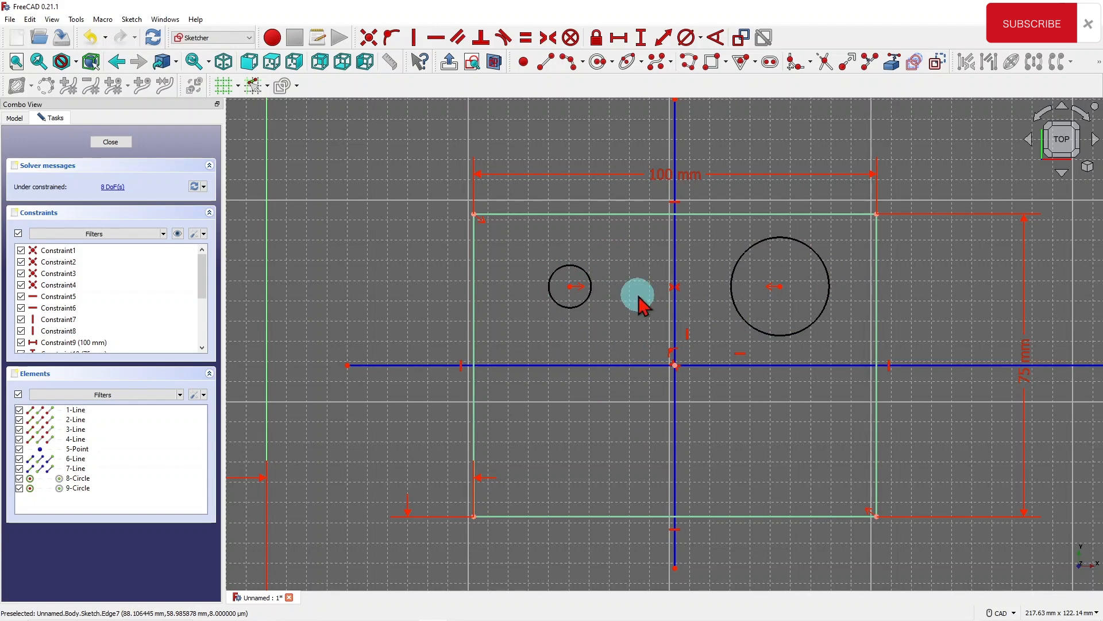
{"action": "left_click", "coordinate": [390, 39]}
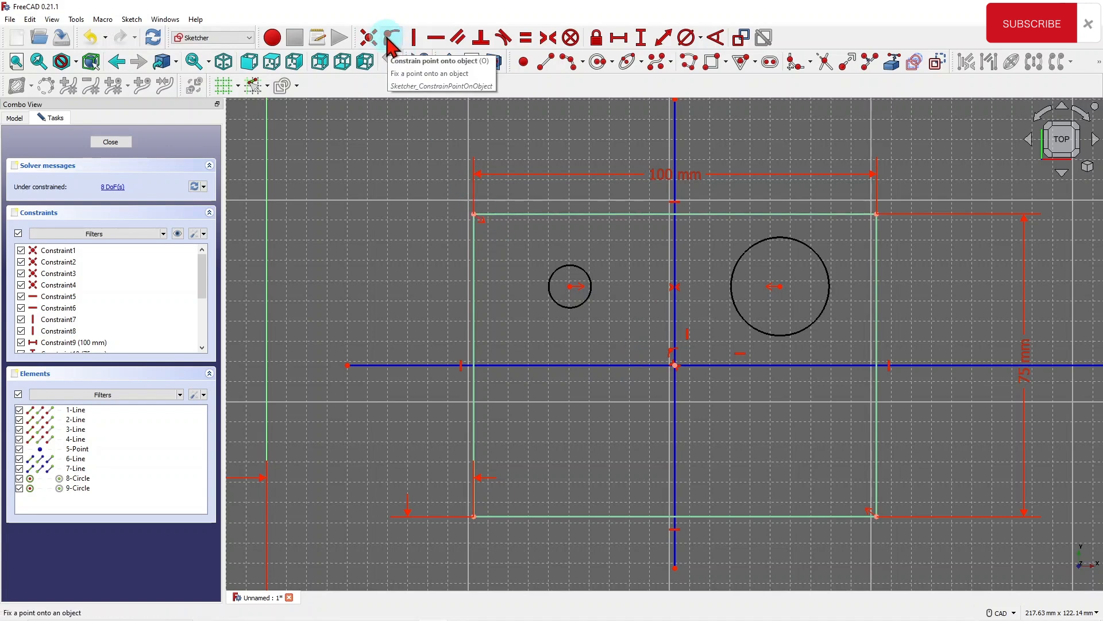
{"action": "left_click", "coordinate": [569, 286]}
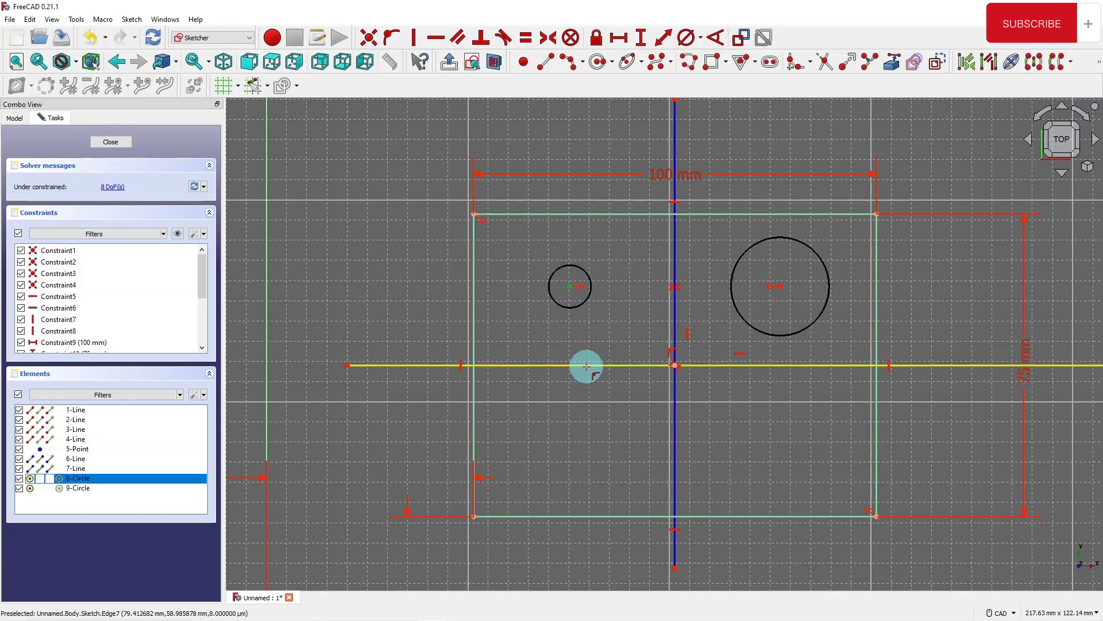
{"action": "left_click", "coordinate": [586, 363]}
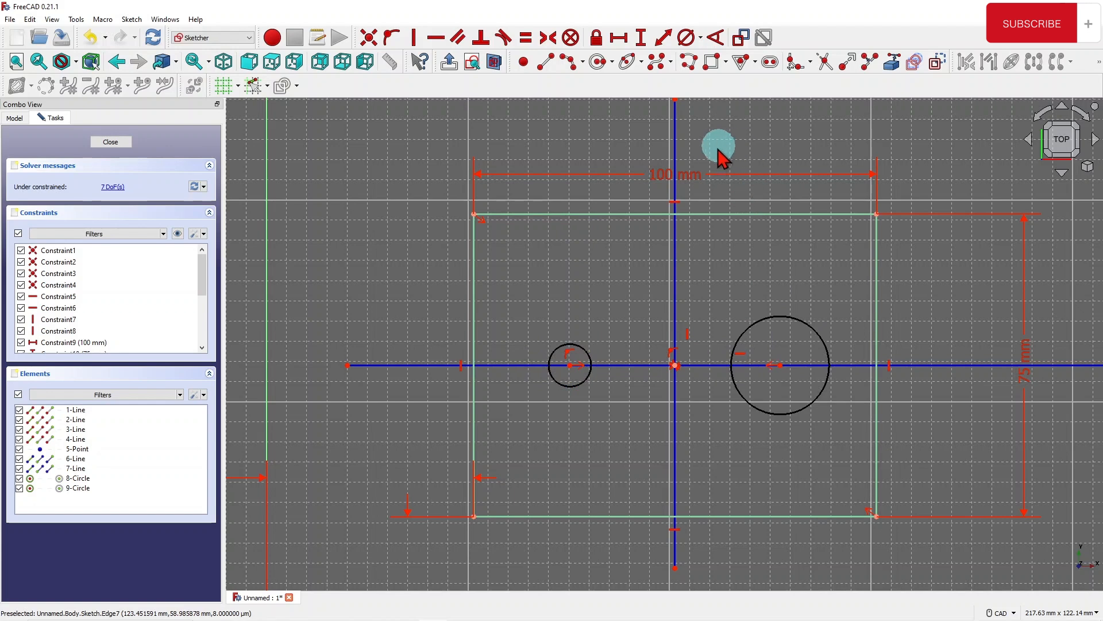
- Draw two lines joining the small and large circles, one above and one below the horizontal construction line, with endpoints on the circles
{"action": "scroll", "coordinate": [716, 169], "scroll_direction": "down", "scroll_amount": 1}
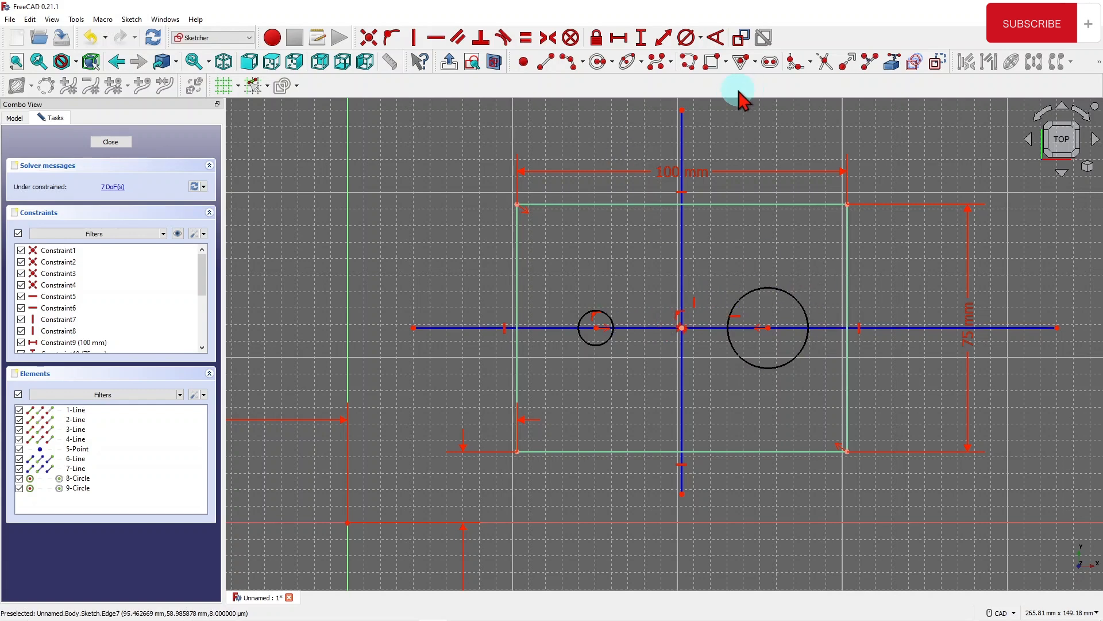
{"action": "left_click", "coordinate": [541, 65]}
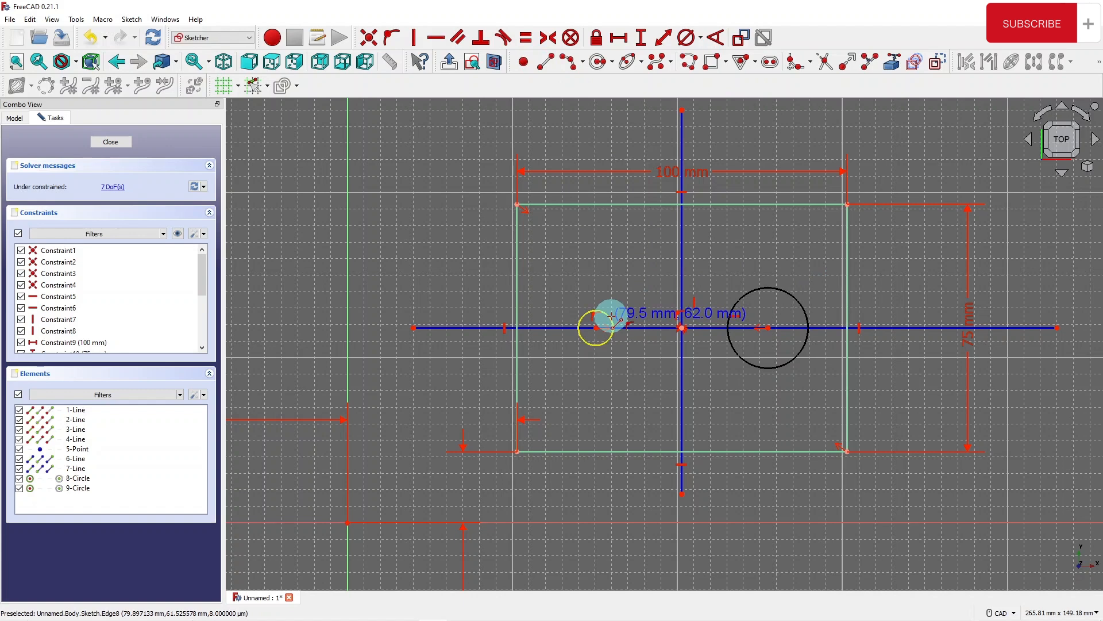
{"action": "left_click", "coordinate": [610, 316]}
{"action": "left_click", "coordinate": [752, 292]}
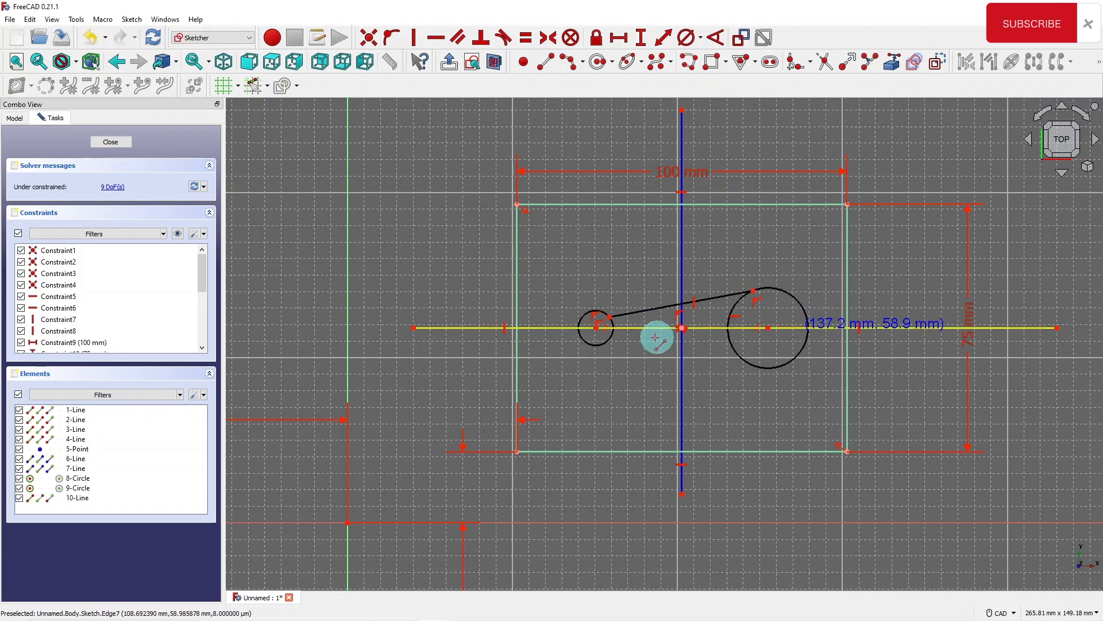
{"action": "left_click", "coordinate": [604, 343]}
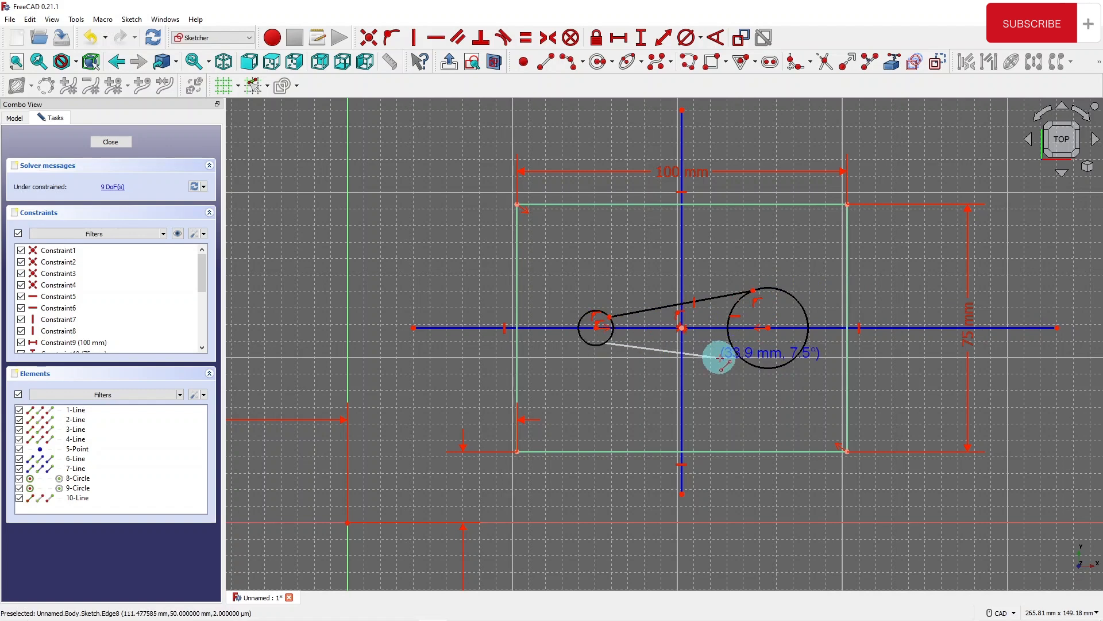
{"action": "left_click", "coordinate": [750, 363]}
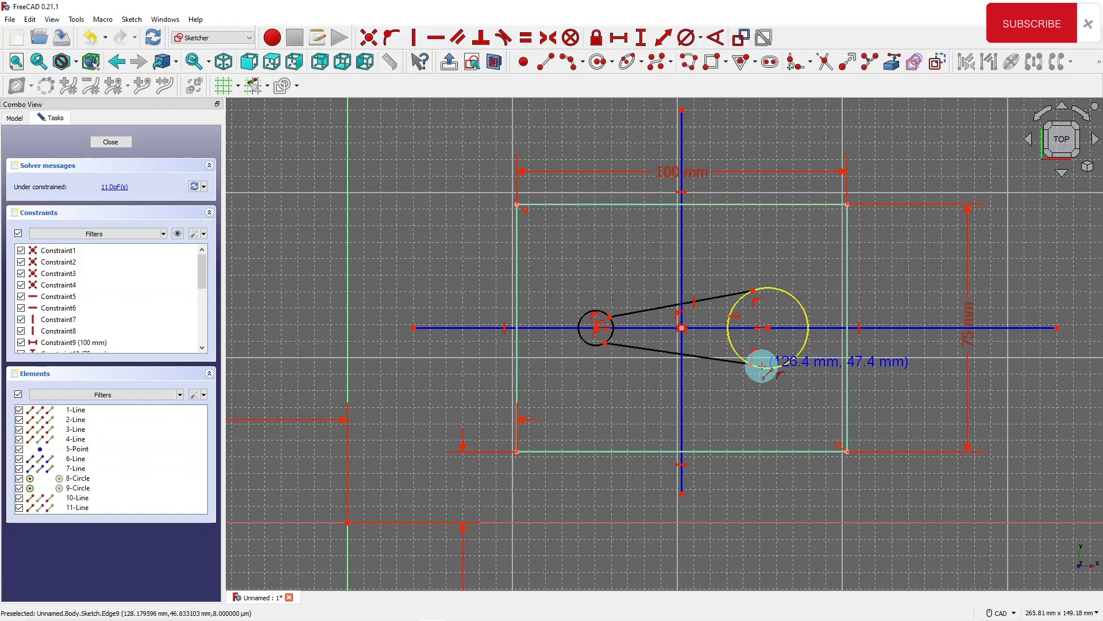
{"action": "scroll", "coordinate": [754, 365], "scroll_direction": "up", "scroll_amount": 2}
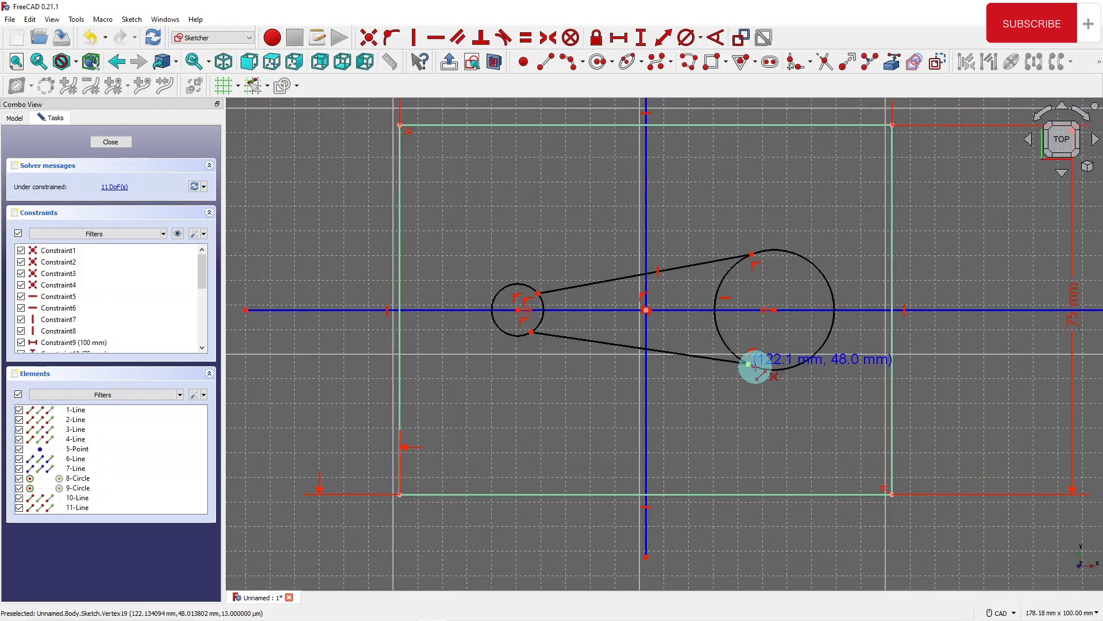
{"action": "right_click", "coordinate": [969, 174]}
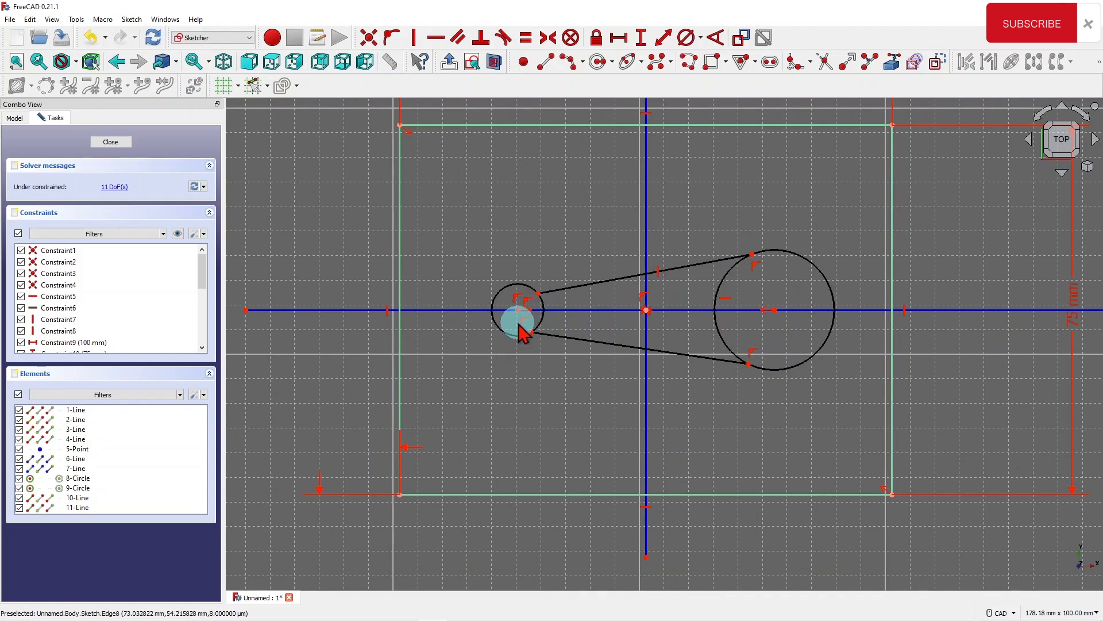
- Constrain the upper connecting line to be tangent to both the small circle and the large circle
{"action": "scroll", "coordinate": [499, 321], "scroll_direction": "up", "scroll_amount": 1}
{"action": "scroll", "coordinate": [520, 325], "scroll_direction": "up", "scroll_amount": 3}
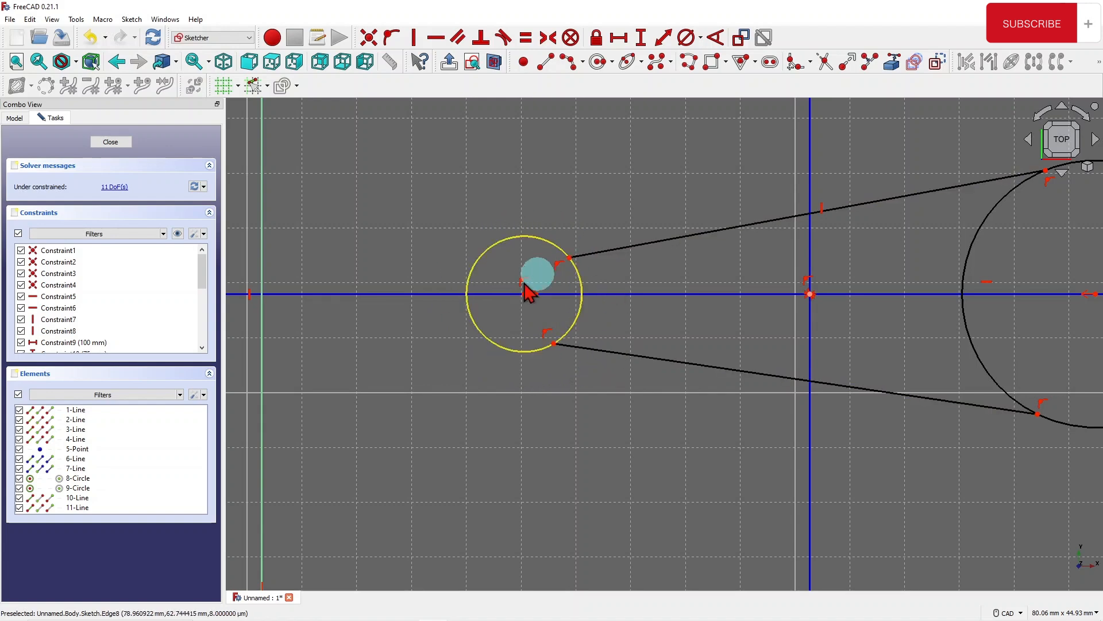
{"action": "scroll", "coordinate": [443, 264], "scroll_direction": "down", "scroll_amount": 3}
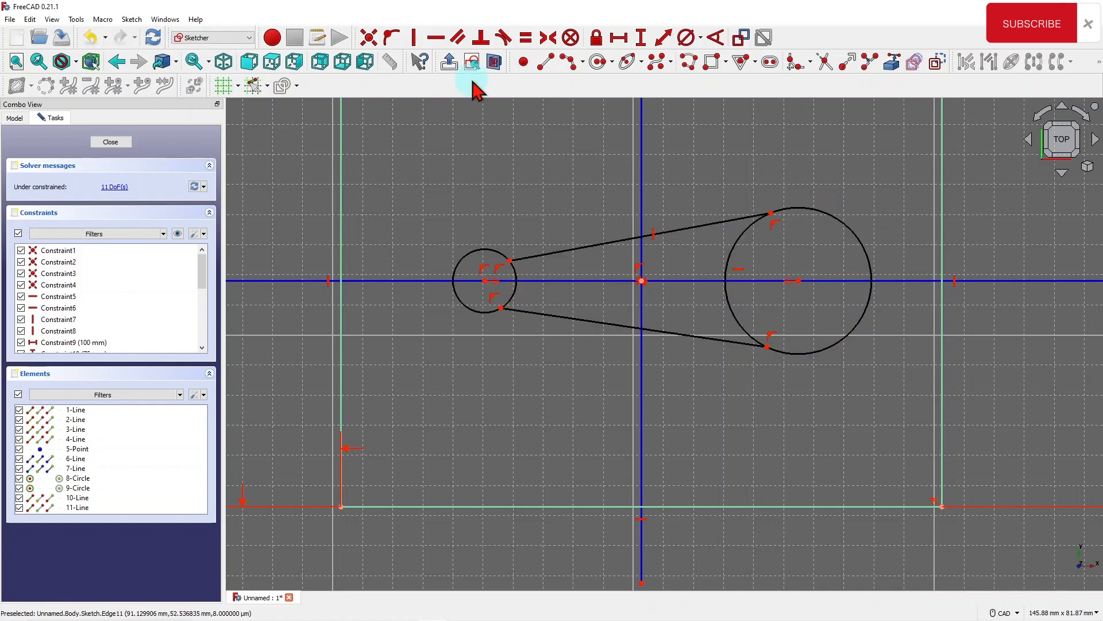
{"action": "left_click", "coordinate": [504, 39]}
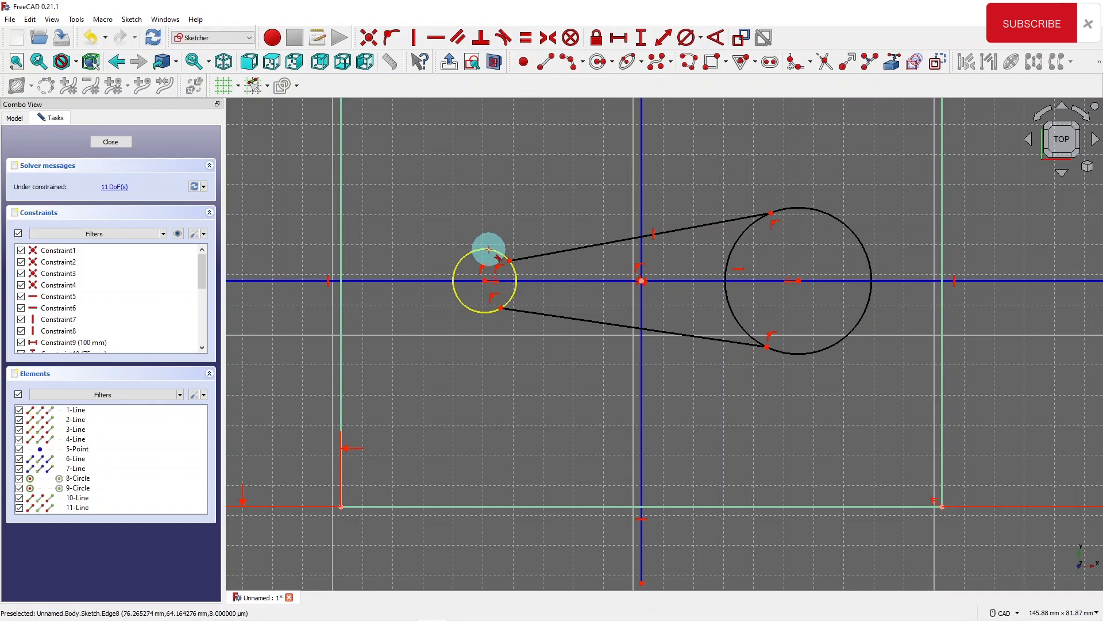
{"action": "left_click", "coordinate": [564, 251]}
{"action": "left_click", "coordinate": [493, 248]}
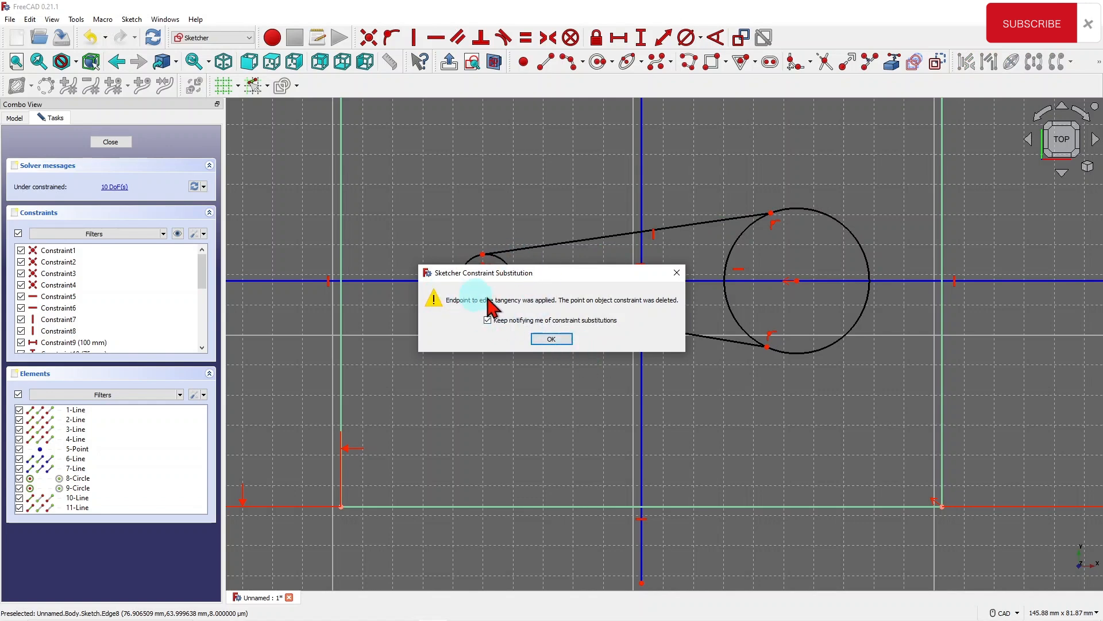
{"action": "left_click", "coordinate": [553, 339]}
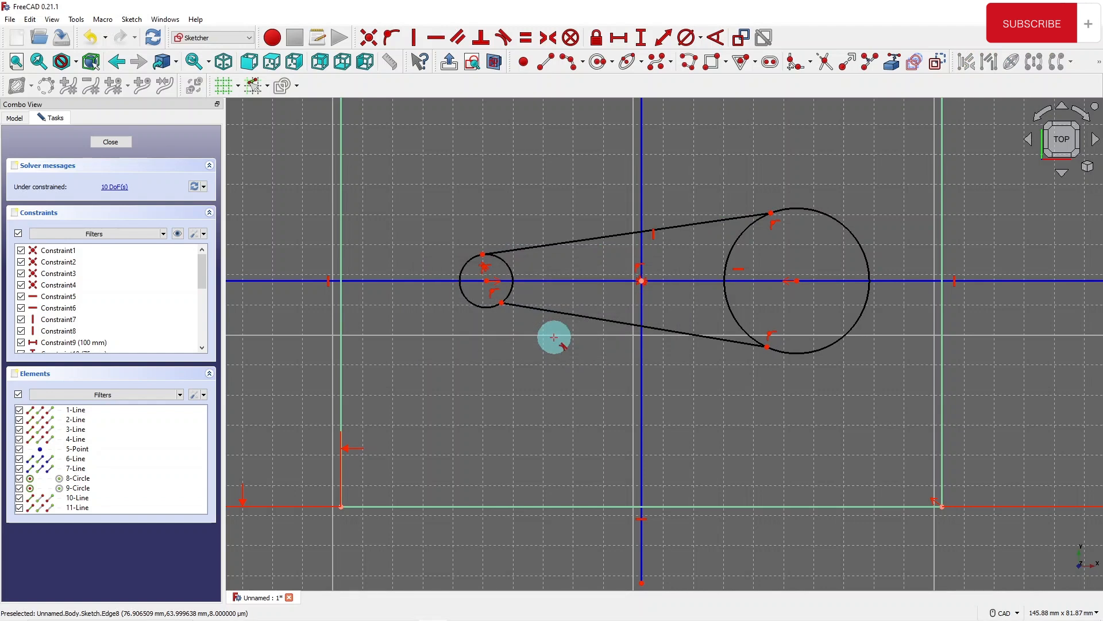
{"action": "left_click", "coordinate": [736, 218]}
{"action": "left_click", "coordinate": [743, 229]}
{"action": "key", "text": "t"}
{"action": "left_click", "coordinate": [549, 339]}
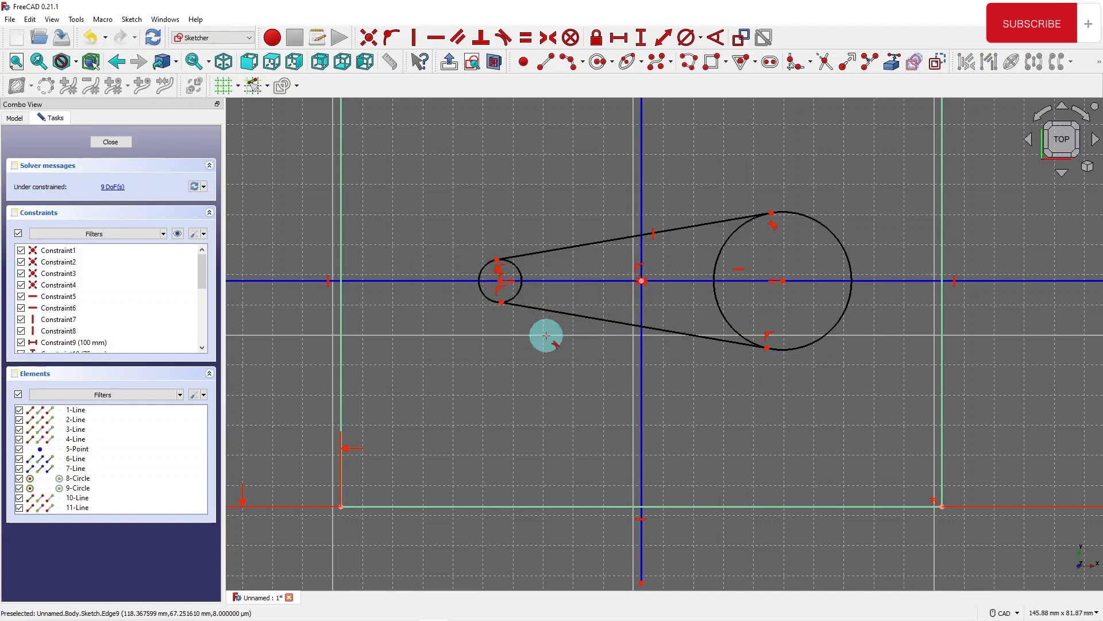
- Constrain the lower connecting line to be tangent to both the small circle and the large circle
{"action": "left_click", "coordinate": [530, 309]}
{"action": "left_click", "coordinate": [515, 294]}
{"action": "key", "text": "t"}
{"action": "left_click", "coordinate": [551, 339]}
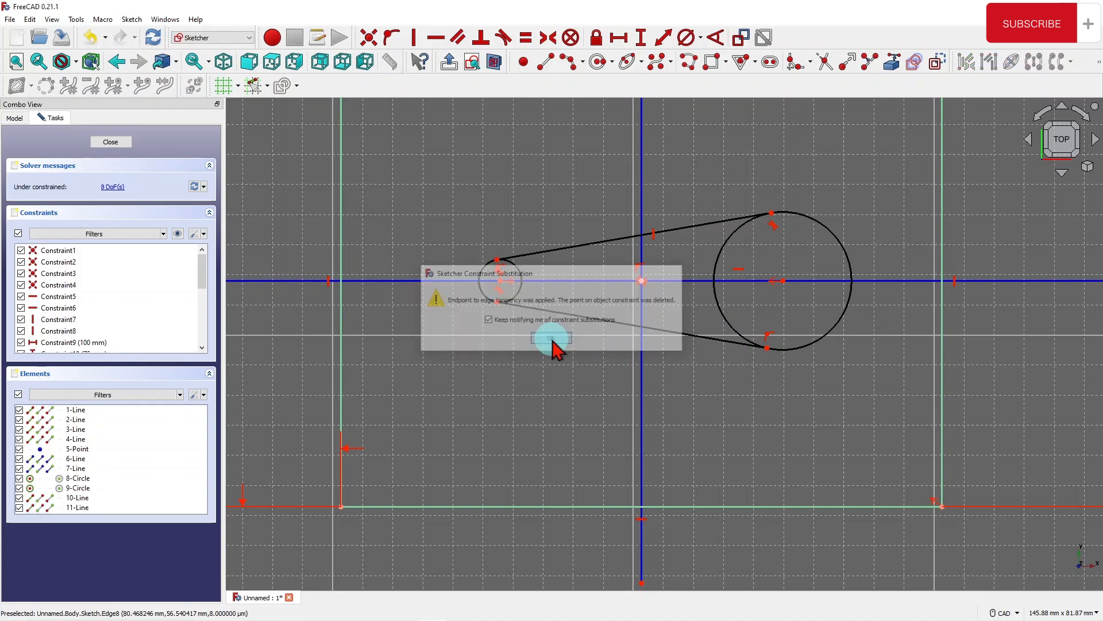
{"action": "left_click", "coordinate": [724, 341]}
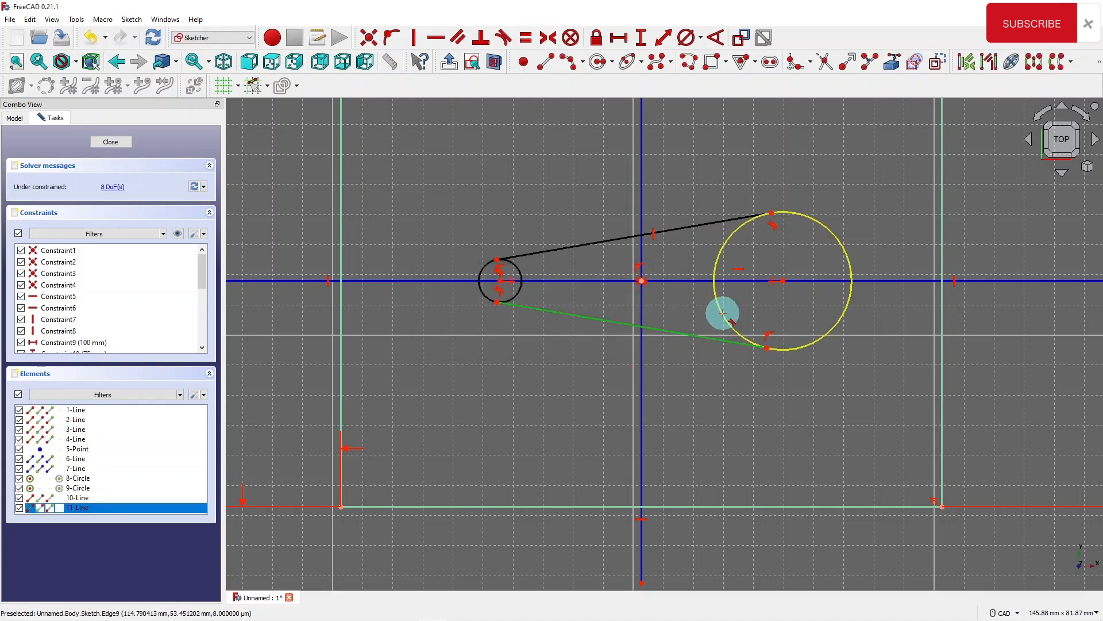
{"action": "left_click", "coordinate": [723, 314]}
{"action": "key", "text": "t"}
{"action": "left_click", "coordinate": [550, 339]}
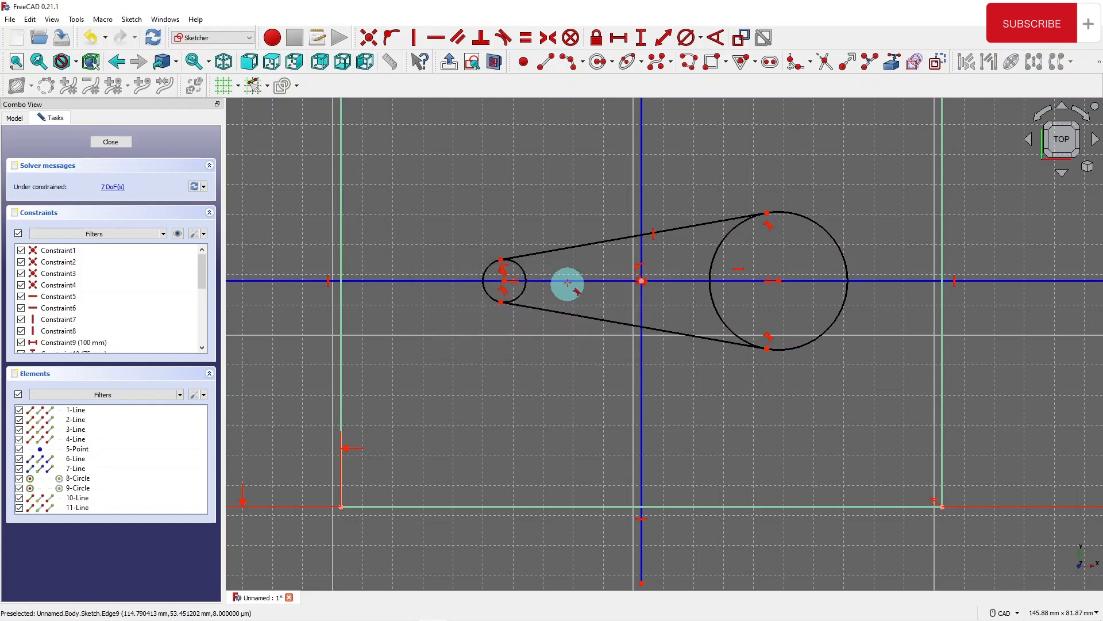
- Trim away the inner portions of both circles between the tangent lines, leaving a closed tapered slot outline
{"action": "scroll", "coordinate": [477, 247], "scroll_direction": "up", "scroll_amount": 5}
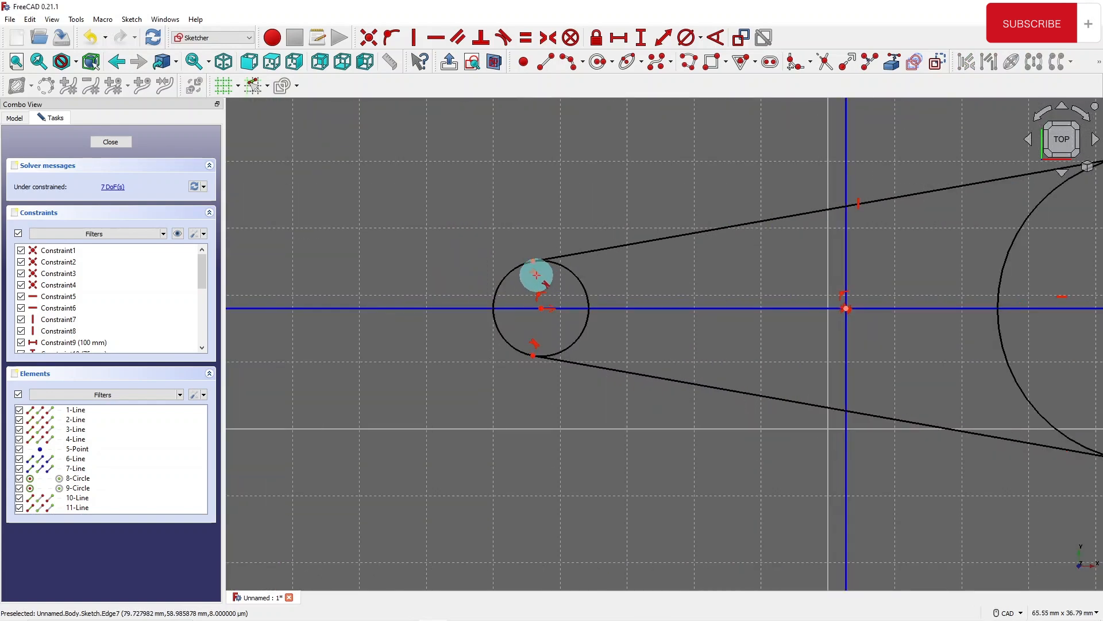
{"action": "scroll", "coordinate": [434, 221], "scroll_direction": "down", "scroll_amount": 4}
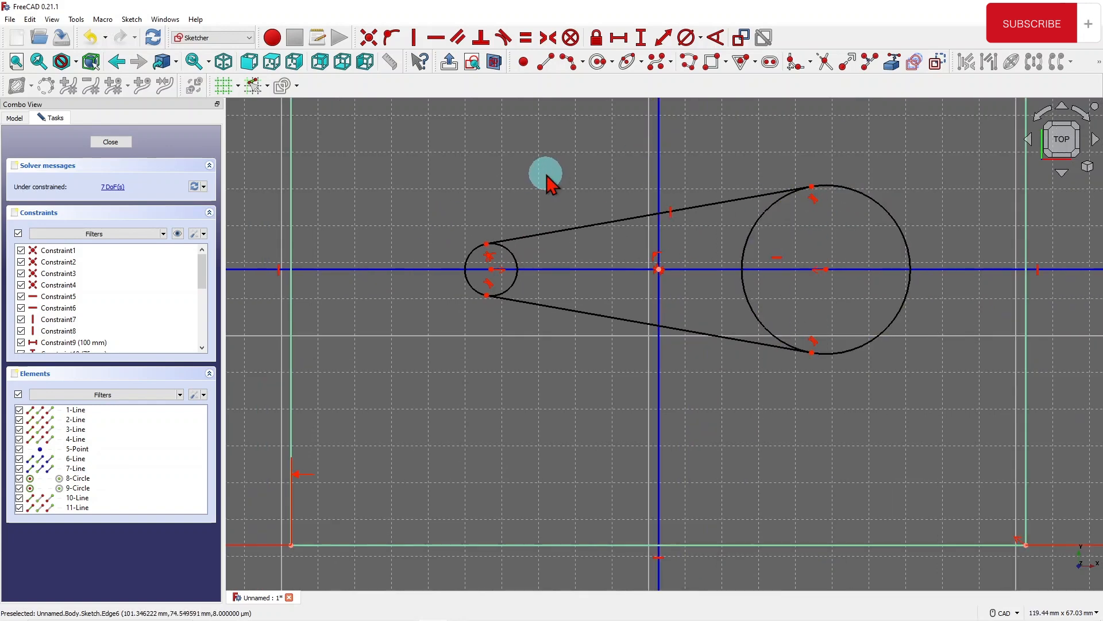
{"action": "scroll", "coordinate": [543, 184], "scroll_direction": "down", "scroll_amount": 2}
{"action": "scroll", "coordinate": [569, 153], "scroll_direction": "up", "scroll_amount": 1}
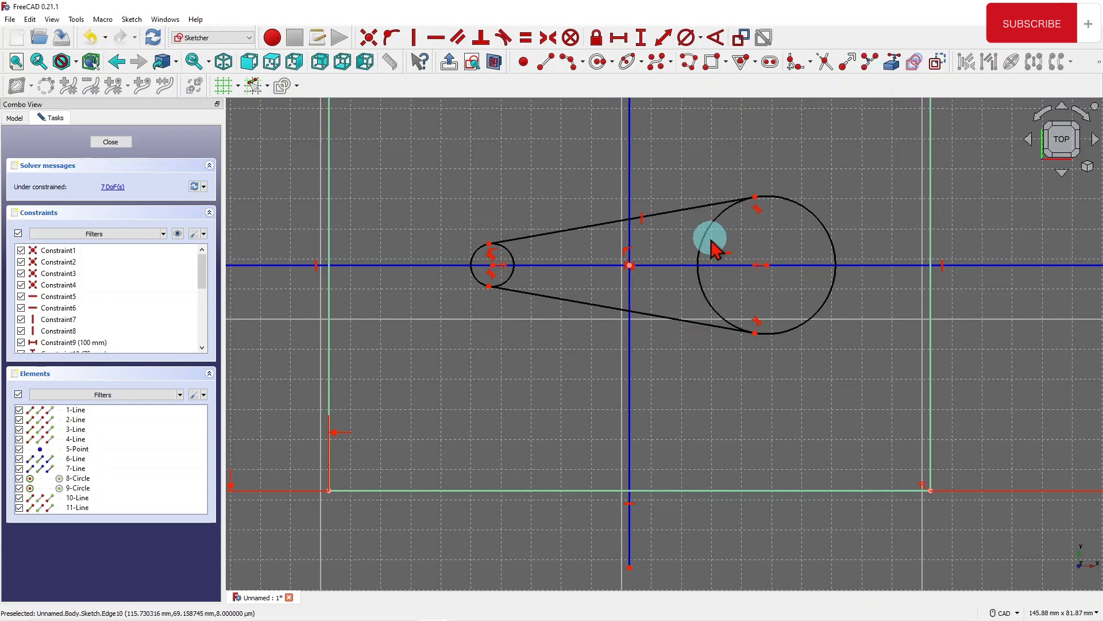
{"action": "left_click", "coordinate": [825, 62]}
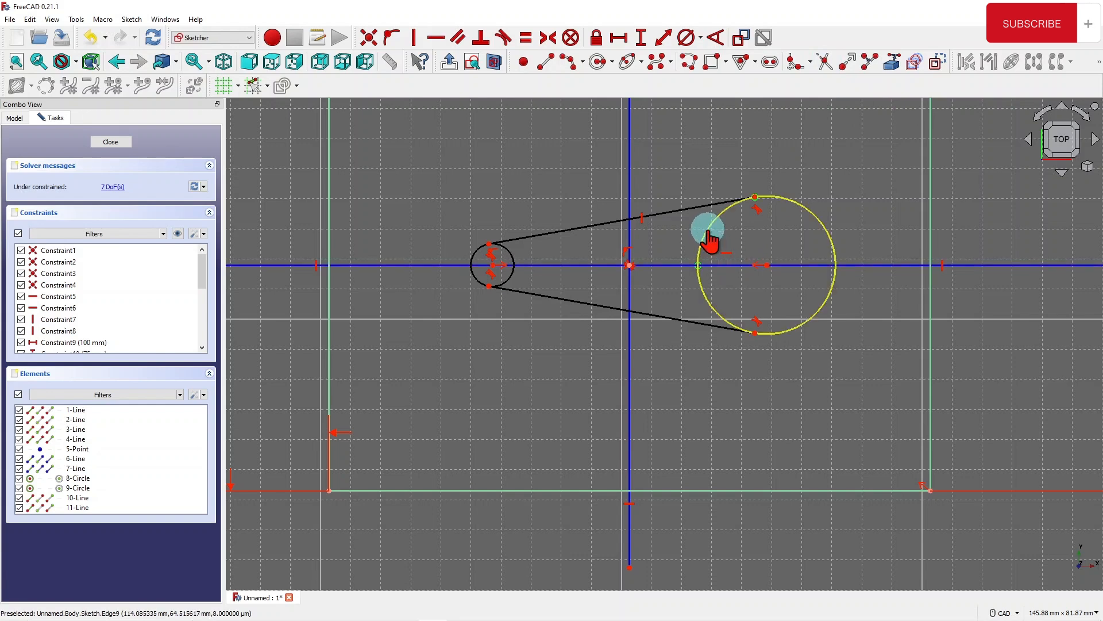
{"action": "left_click", "coordinate": [707, 252]}
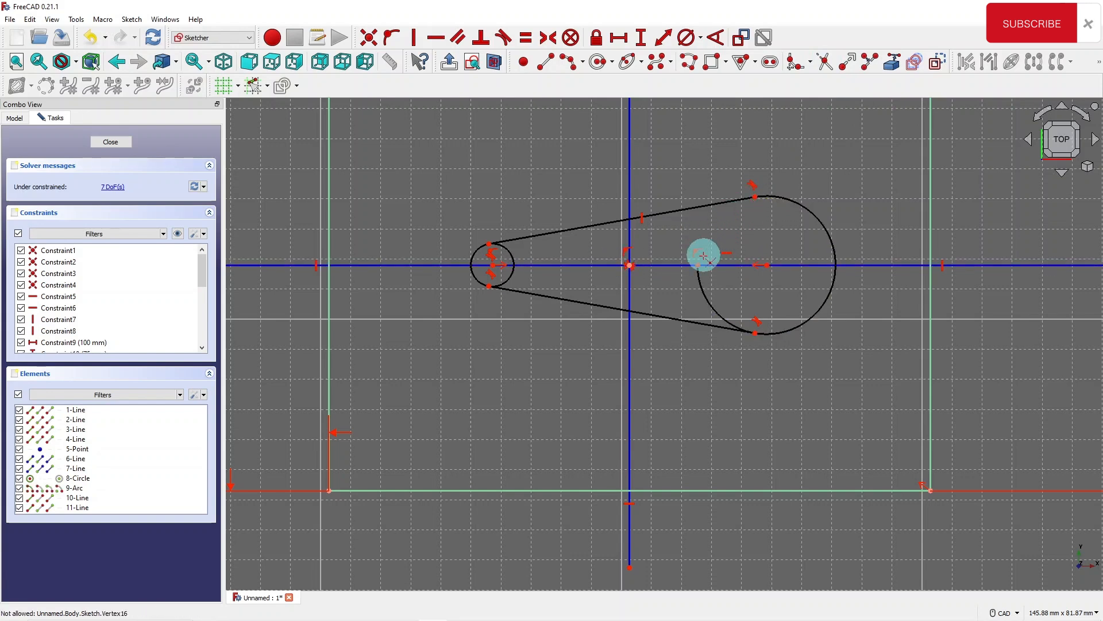
{"action": "left_click", "coordinate": [705, 298]}
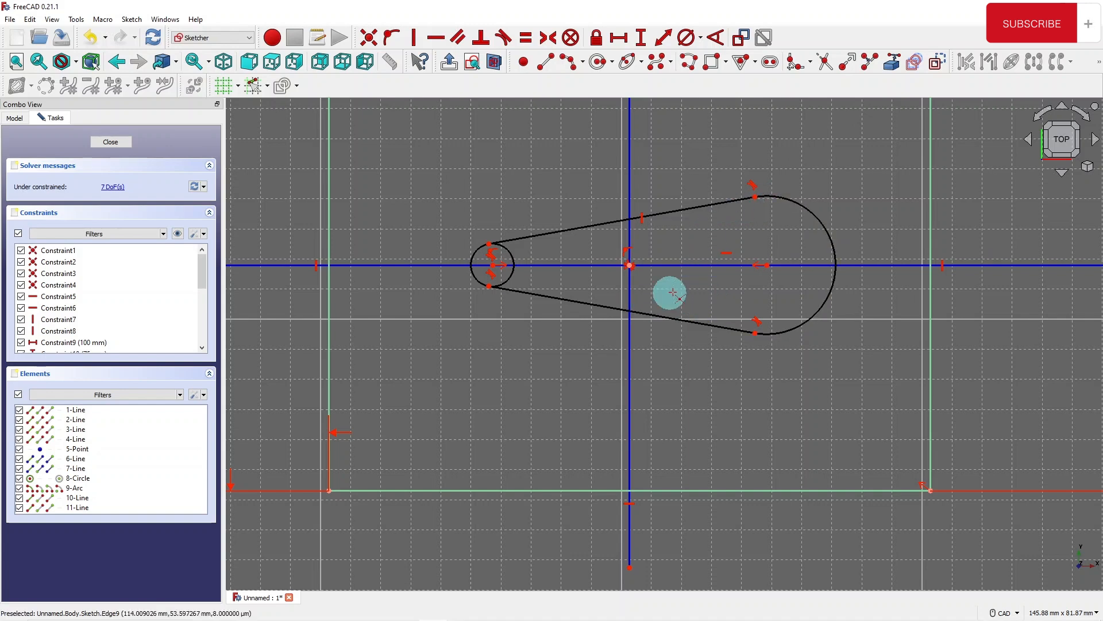
{"action": "left_click", "coordinate": [507, 251]}
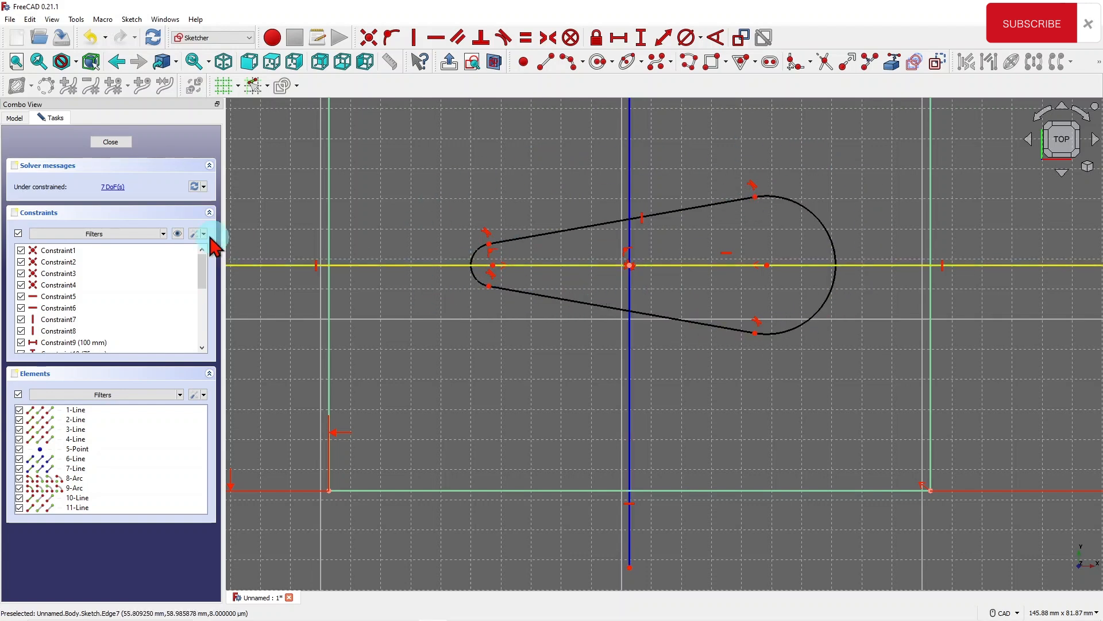
- Highlight the sketch's under-constrained elements through the solver's degrees-of-freedom link and check them in the element list
{"action": "left_click", "coordinate": [113, 187]}
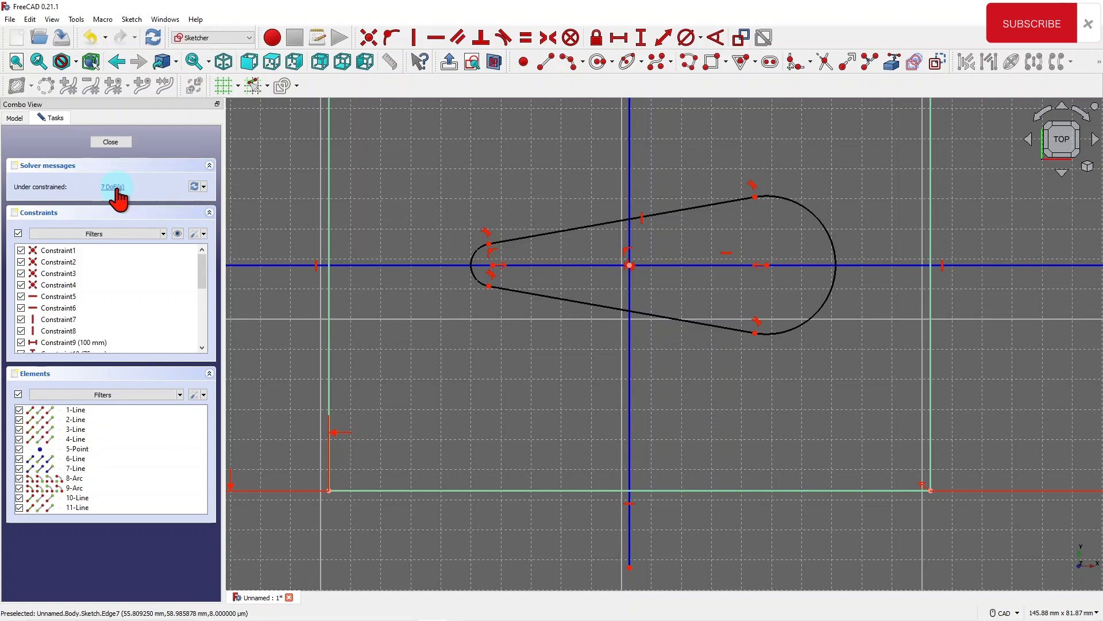
{"action": "left_click", "coordinate": [116, 187]}
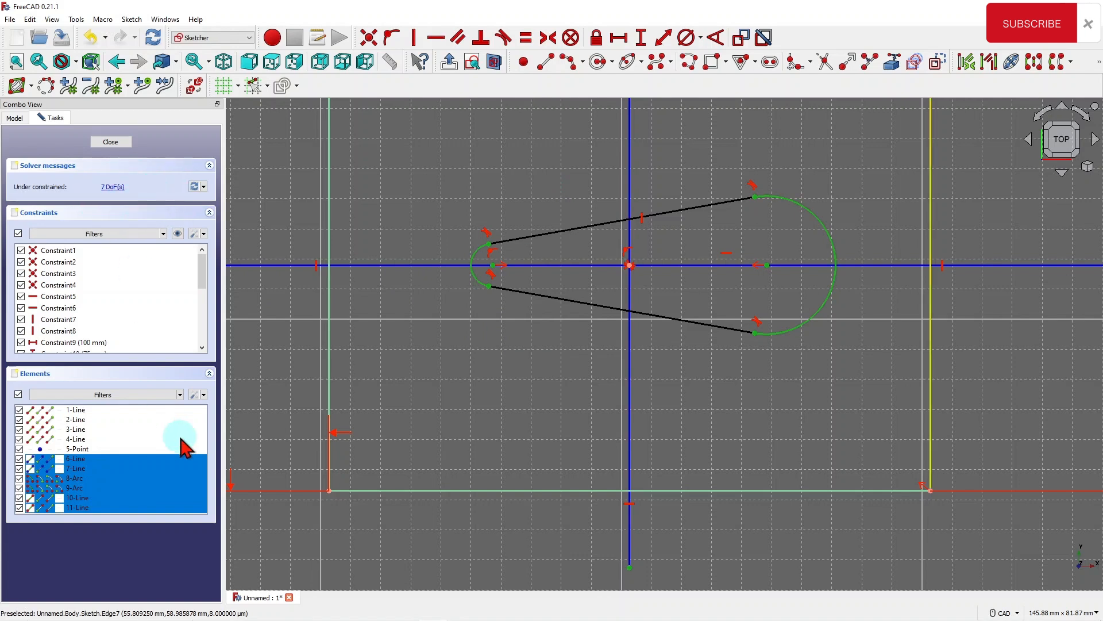
{"action": "right_click", "coordinate": [537, 165]}
{"action": "left_click", "coordinate": [453, 204]}
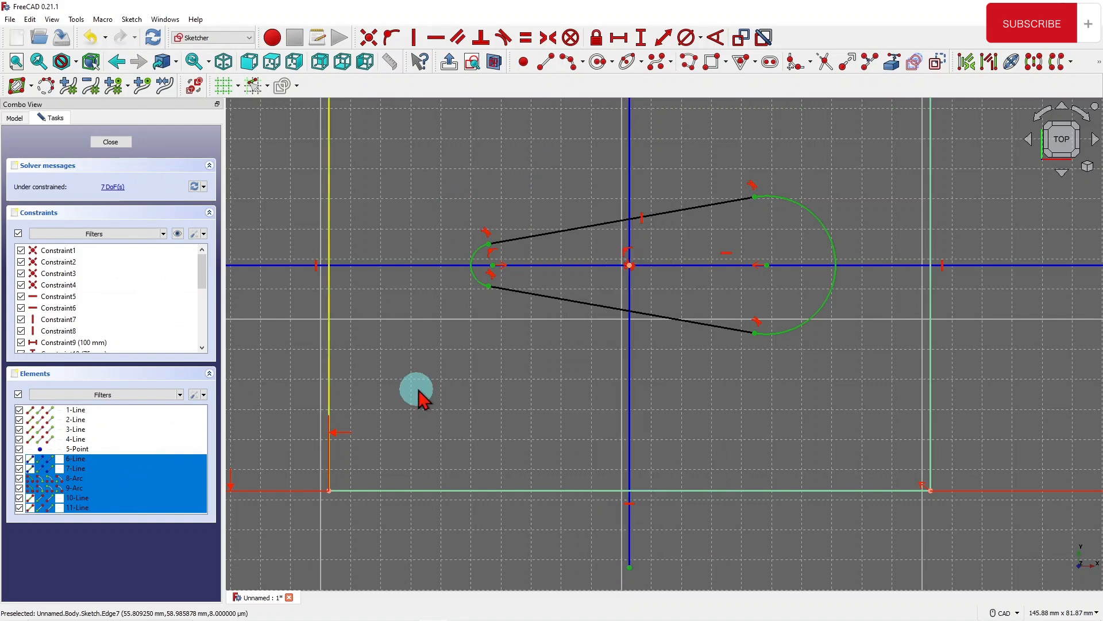
{"action": "left_click", "coordinate": [172, 438]}
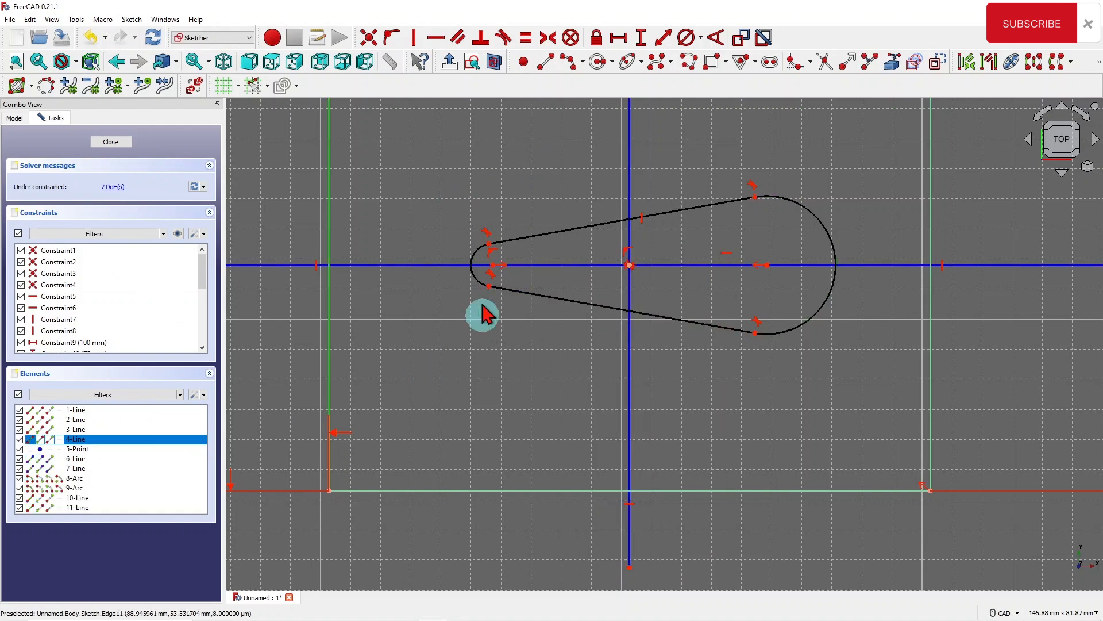
- Move the slot's large end arc slightly to test its remaining freedom
{"action": "scroll", "coordinate": [523, 295], "scroll_direction": "up", "scroll_amount": 2}
{"action": "scroll", "coordinate": [523, 296], "scroll_direction": "down", "scroll_amount": 3}
{"action": "scroll", "coordinate": [648, 178], "scroll_direction": "down", "scroll_amount": 2}
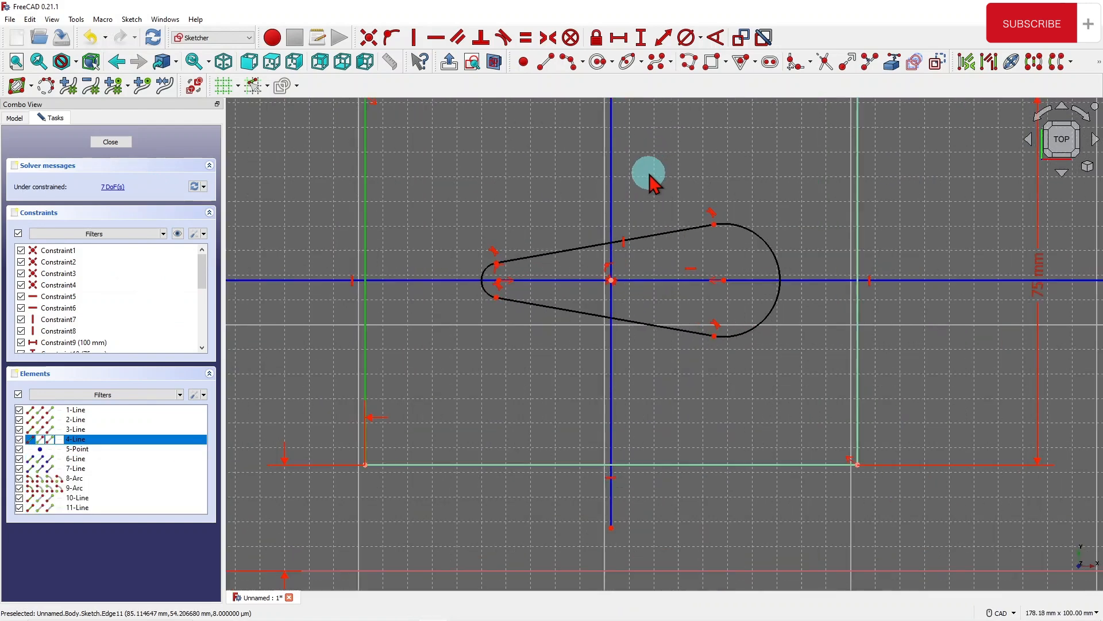
{"action": "scroll", "coordinate": [609, 262], "scroll_direction": "up", "scroll_amount": 3}
{"action": "scroll", "coordinate": [695, 188], "scroll_direction": "down", "scroll_amount": 1}
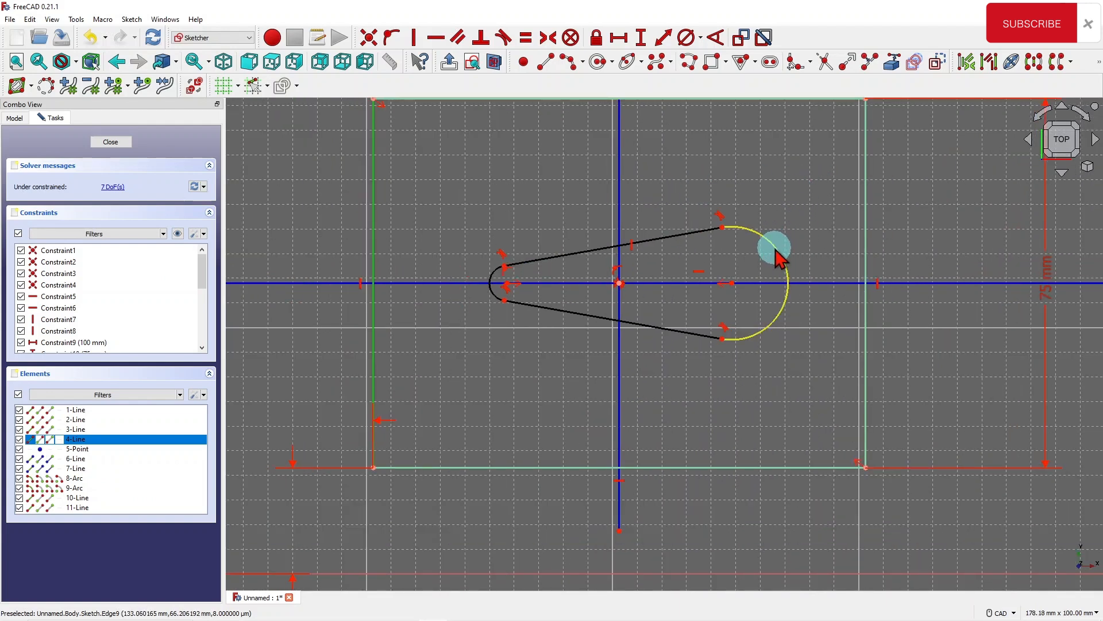
{"action": "left_click_drag", "start_coordinate": [775, 248], "coordinate": [741, 246]}
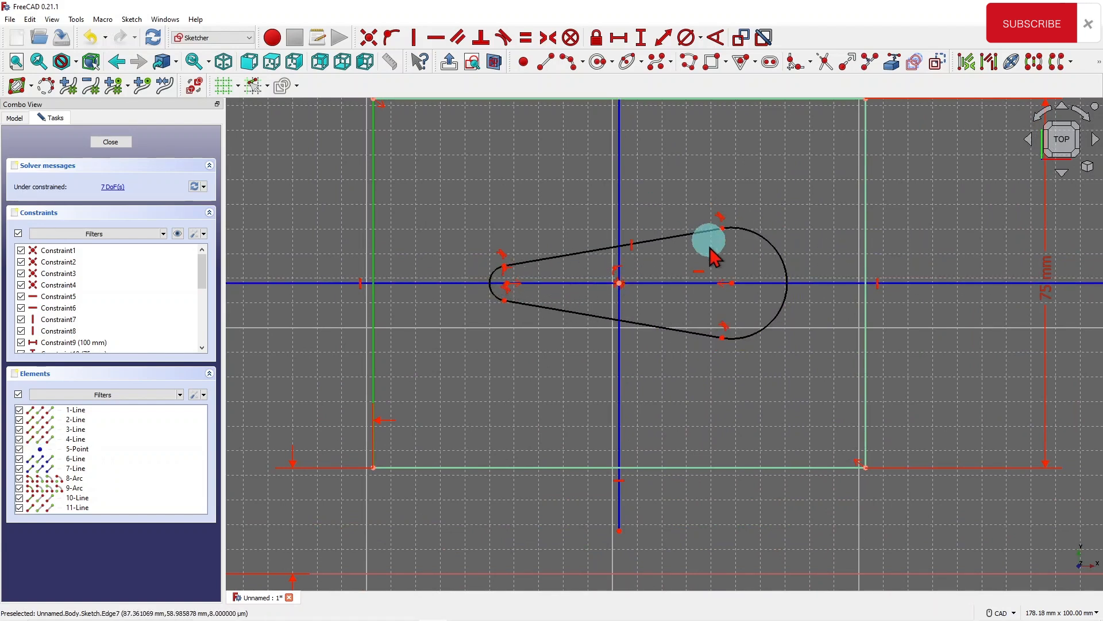
- Constrain the diameter of the slot's large end arc to 30 mm
{"action": "scroll", "coordinate": [497, 181], "scroll_direction": "up", "scroll_amount": 3}
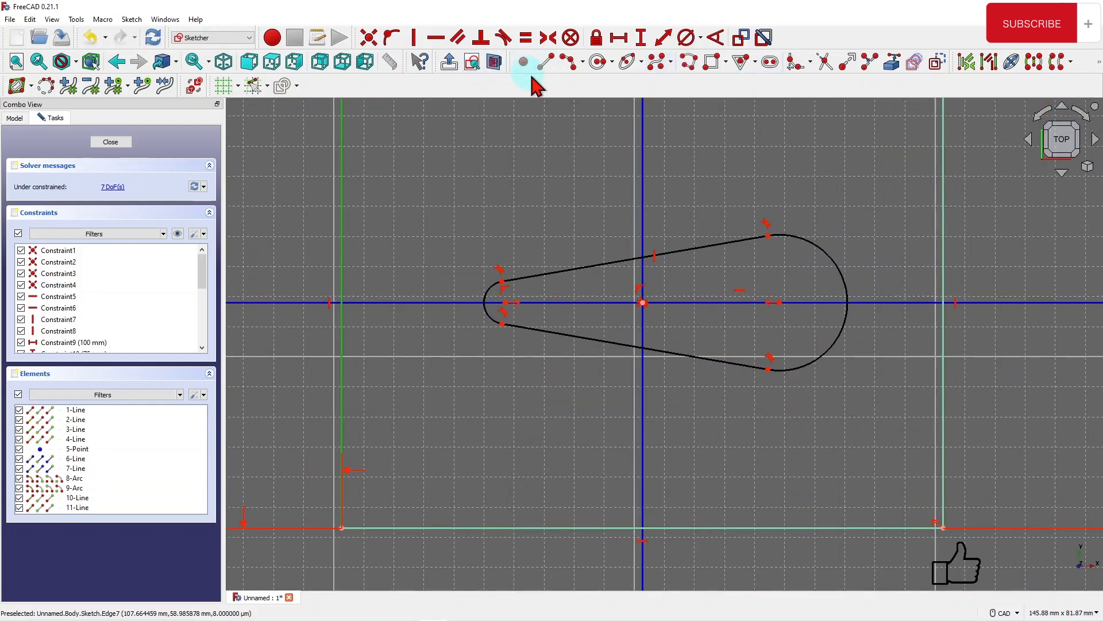
{"action": "left_click", "coordinate": [687, 39]}
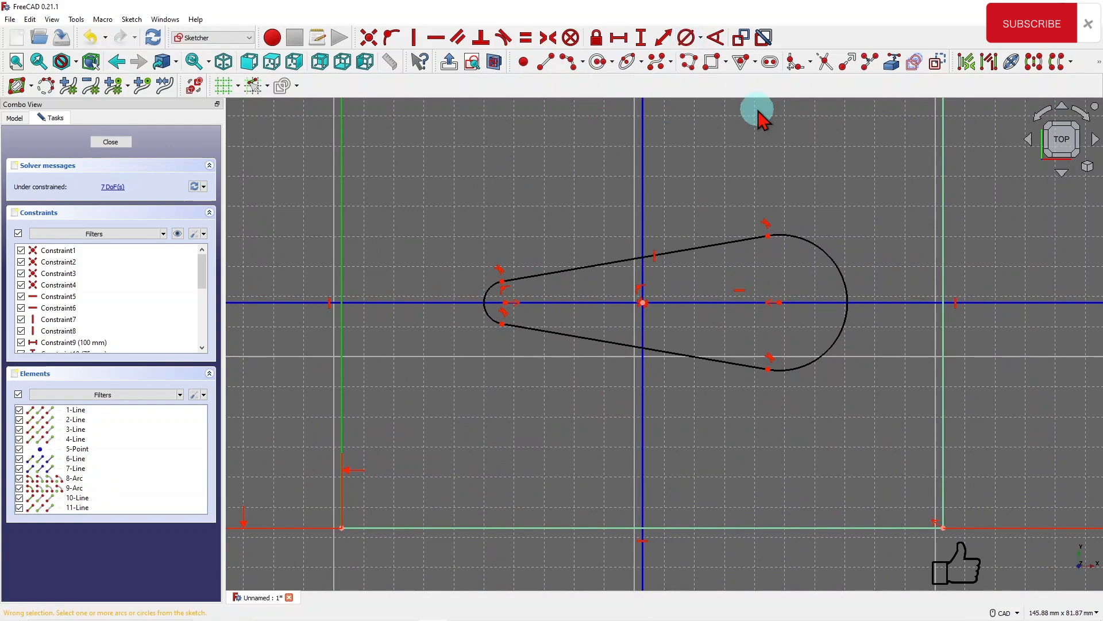
{"action": "left_click", "coordinate": [829, 258]}
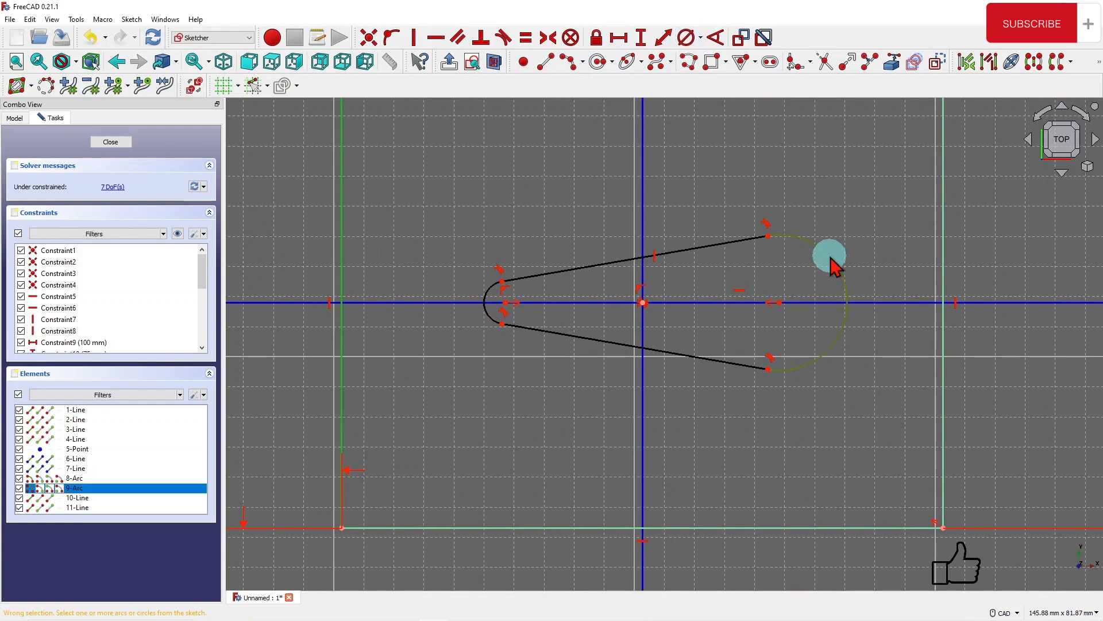
{"action": "left_click", "coordinate": [823, 258]}
{"action": "left_click", "coordinate": [685, 39]}
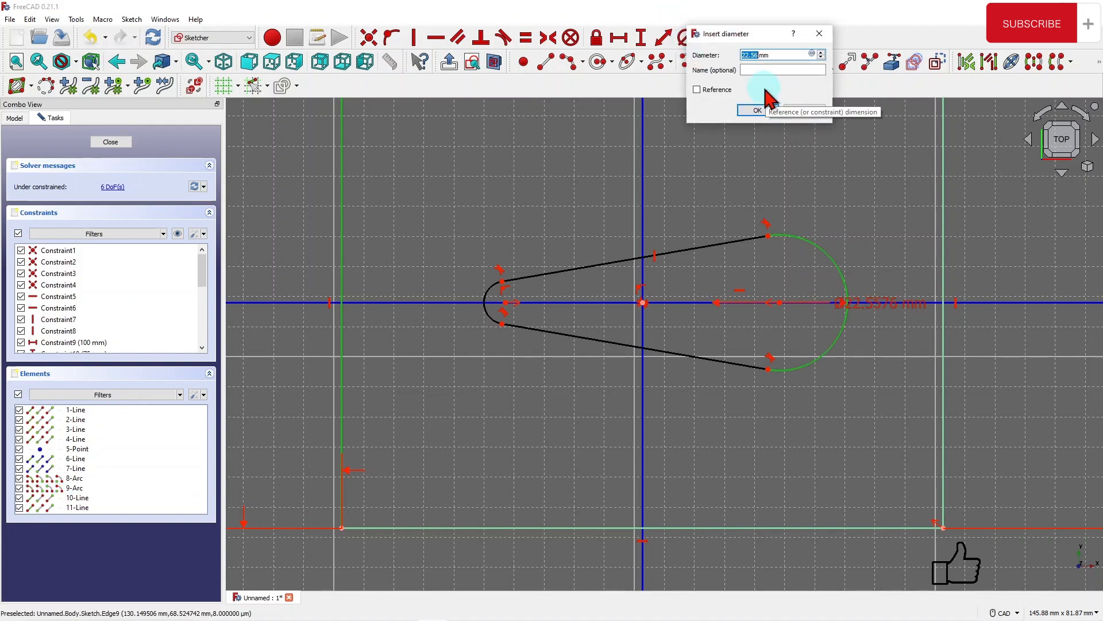
{"action": "key", "text": "Return"}
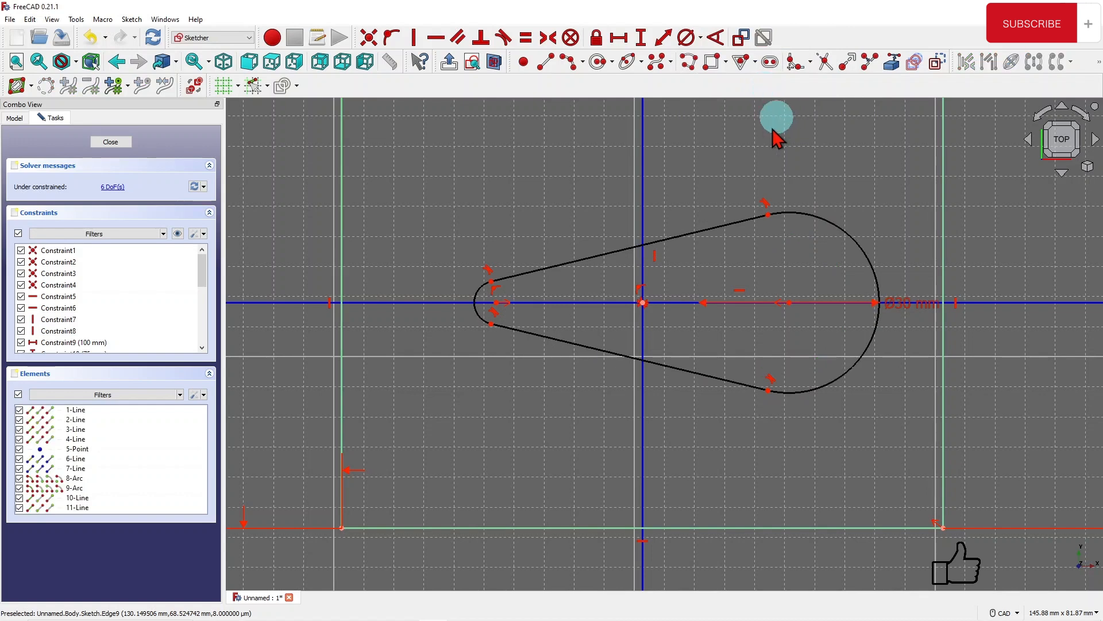
- Constrain the diameter of the slot's small end arc to 15 mm
{"action": "left_click", "coordinate": [476, 296]}
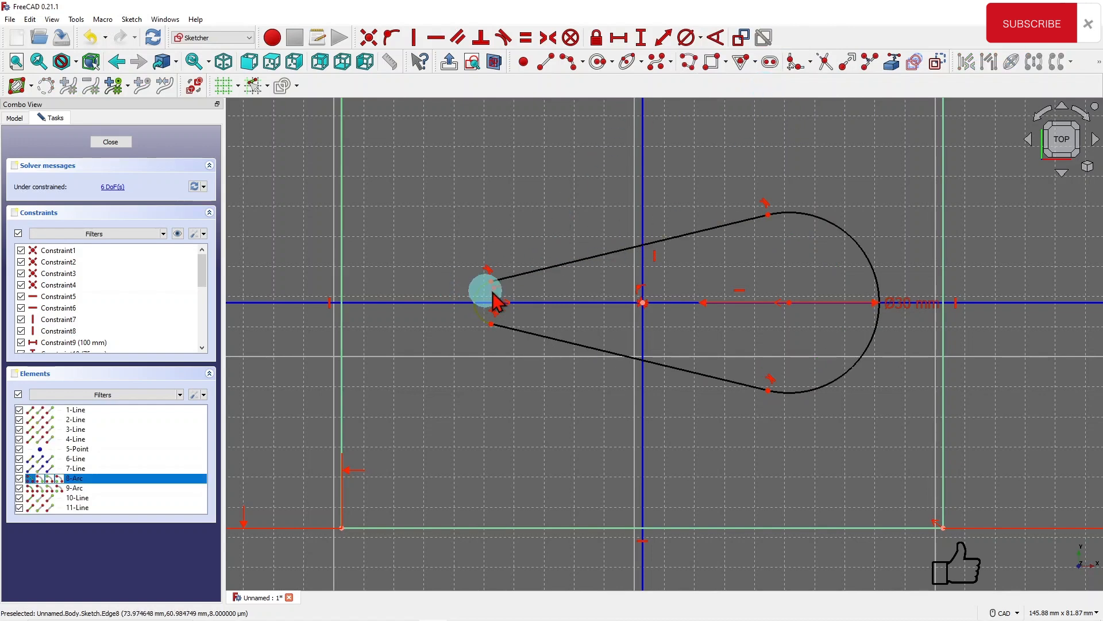
{"action": "left_click", "coordinate": [684, 38]}
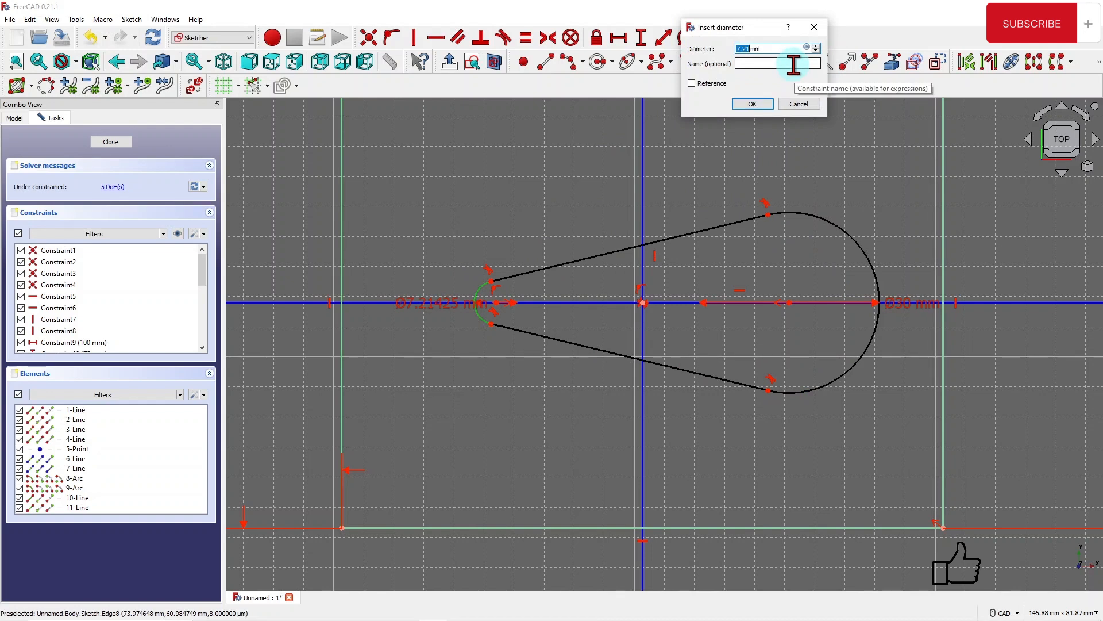
{"action": "key", "text": "Return"}
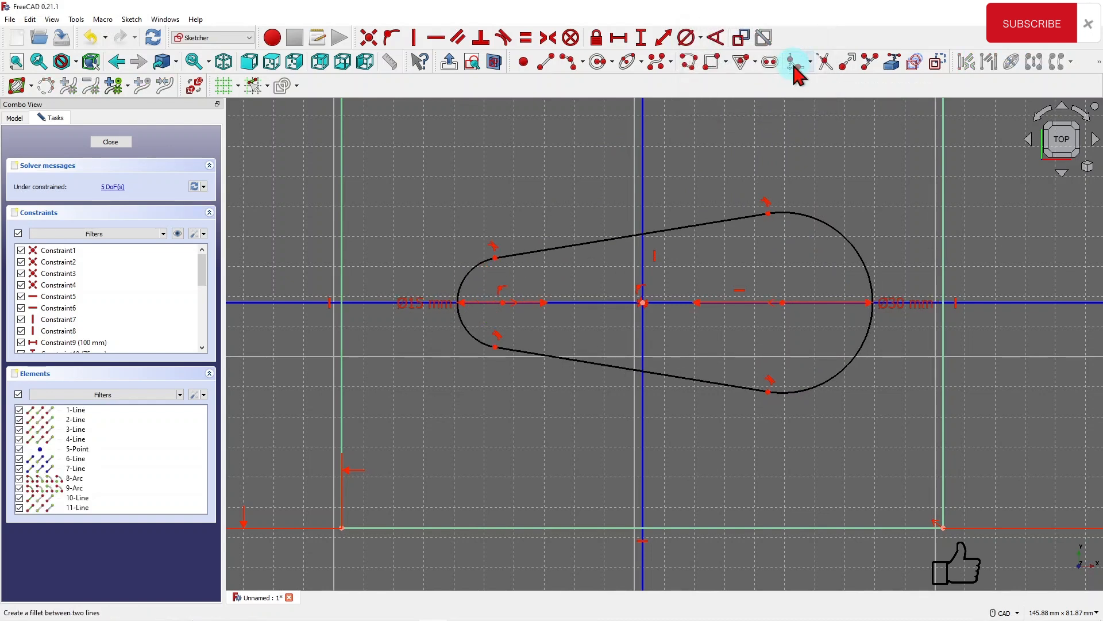
- Move the 30 mm and 15 mm diameter labels off the horizontal centre line, above the slot's two ends
{"action": "scroll", "coordinate": [540, 230], "scroll_direction": "down", "scroll_amount": 4}
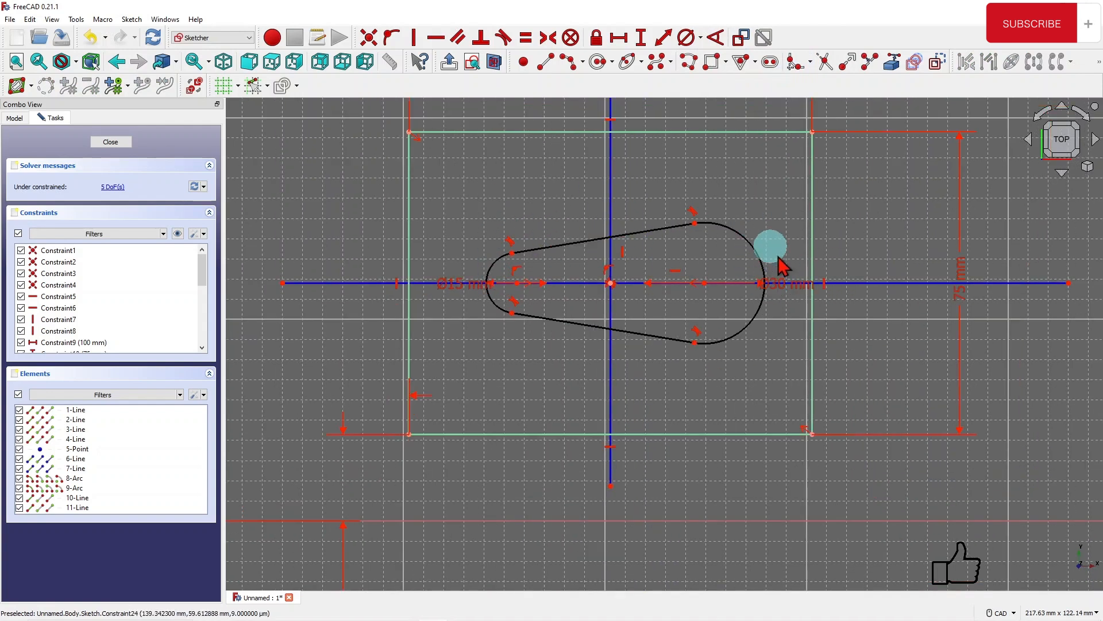
{"action": "left_click_drag", "start_coordinate": [789, 284], "coordinate": [813, 209]}
{"action": "left_click_drag", "start_coordinate": [466, 286], "coordinate": [450, 234]}
{"action": "left_click_drag", "start_coordinate": [453, 285], "coordinate": [458, 233]}
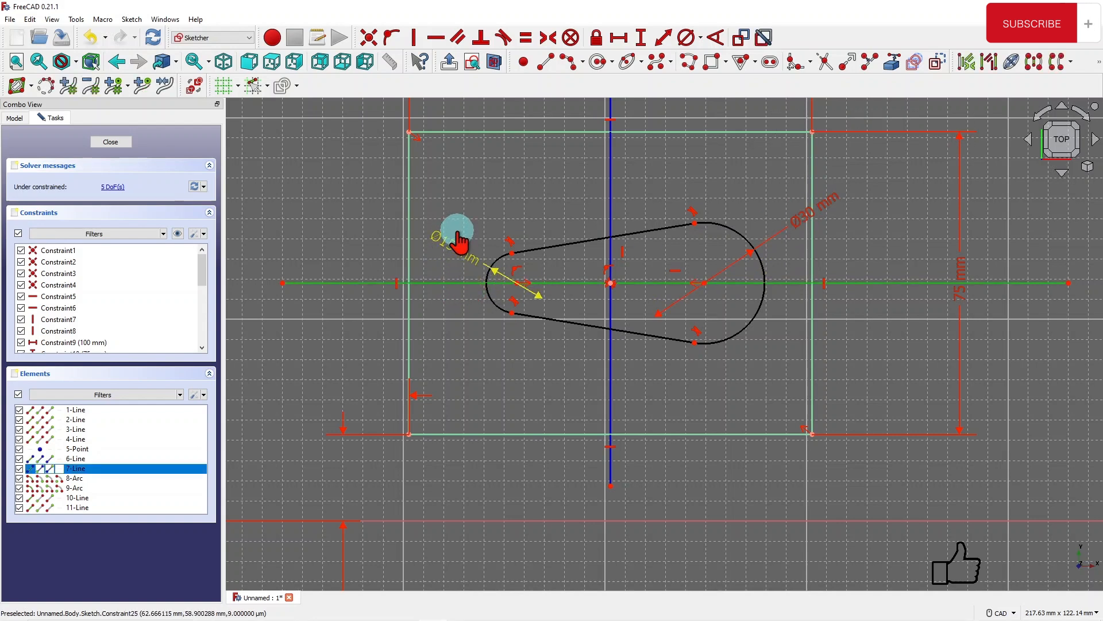
{"action": "scroll", "coordinate": [424, 267], "scroll_direction": "up", "scroll_amount": 1}
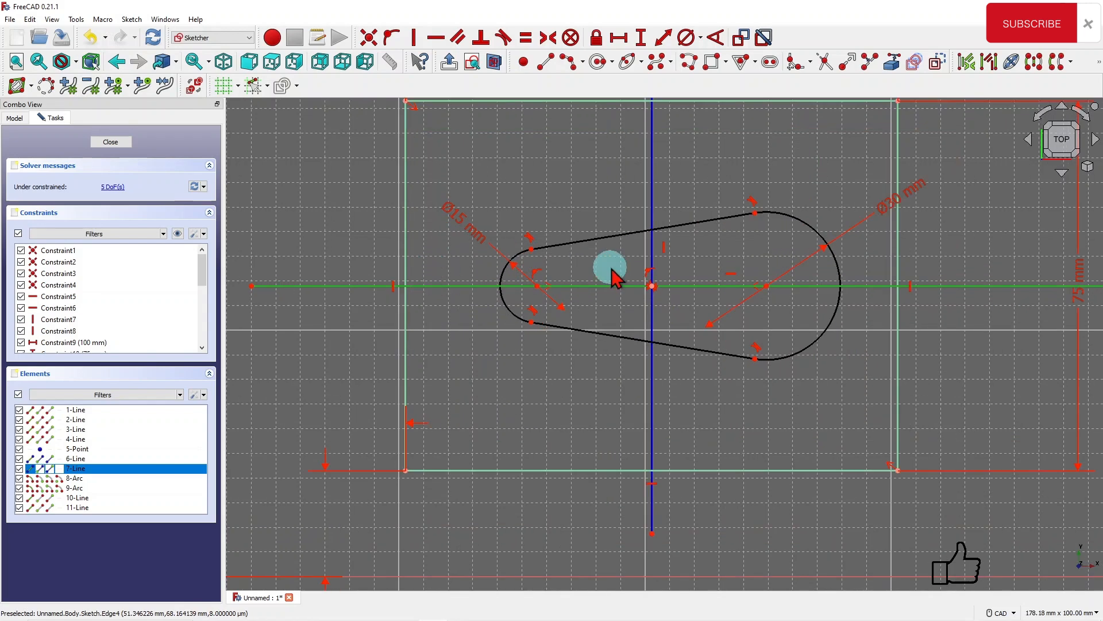
- Highlight the under-constrained elements through the degrees-of-freedom link and shift the slot's small end arc to test its sideways freedom
{"action": "left_click", "coordinate": [114, 187]}
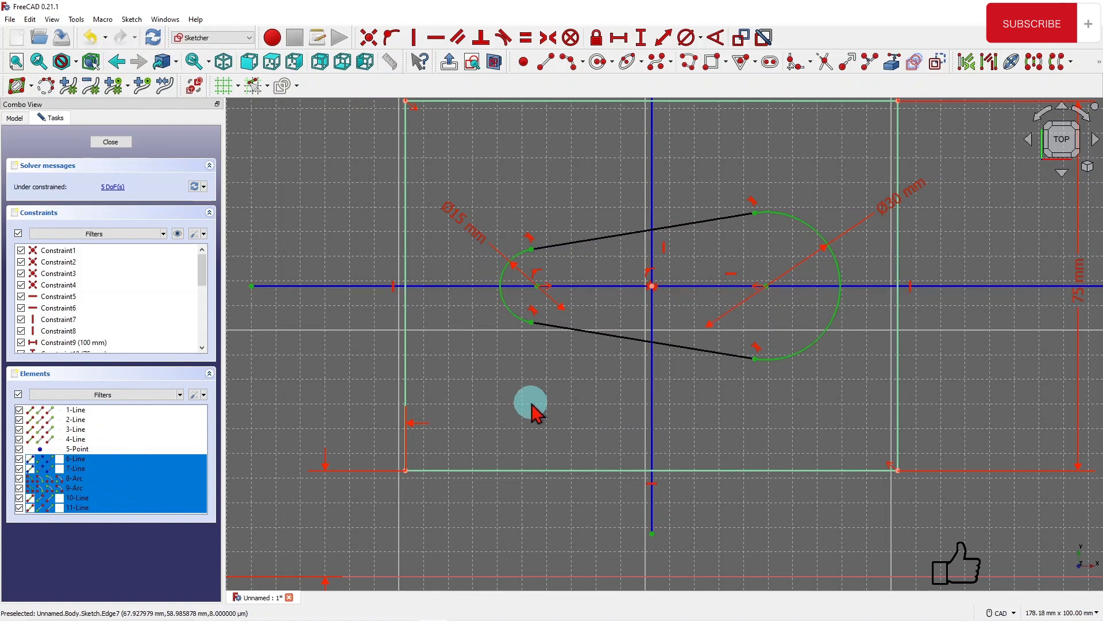
{"action": "scroll", "coordinate": [428, 227], "scroll_direction": "down", "scroll_amount": 2}
{"action": "scroll", "coordinate": [439, 221], "scroll_direction": "up", "scroll_amount": 2}
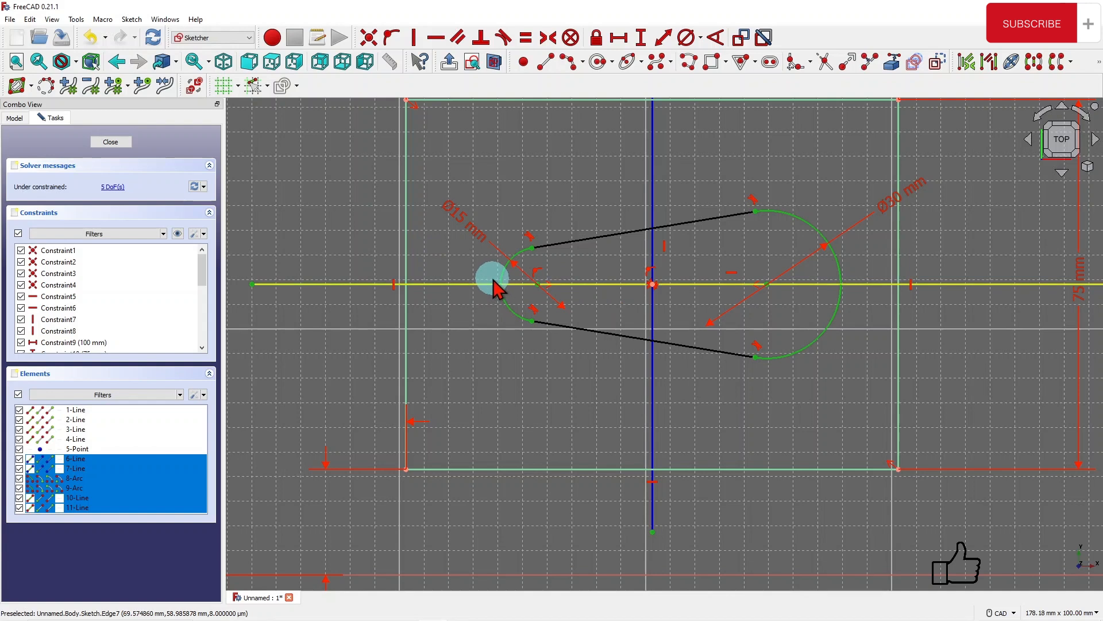
{"action": "left_click_drag", "start_coordinate": [503, 282], "coordinate": [492, 279]}
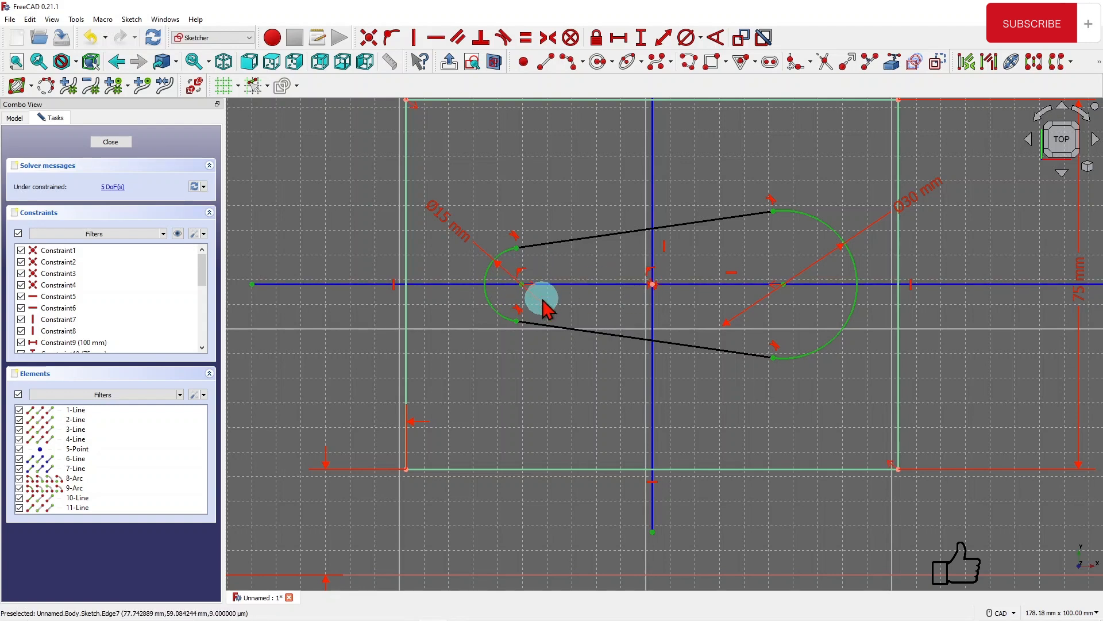
- Try to apply a horizontal distance constraint between the small arc's centre and the rectangle's centre point
{"action": "left_click", "coordinate": [622, 36]}
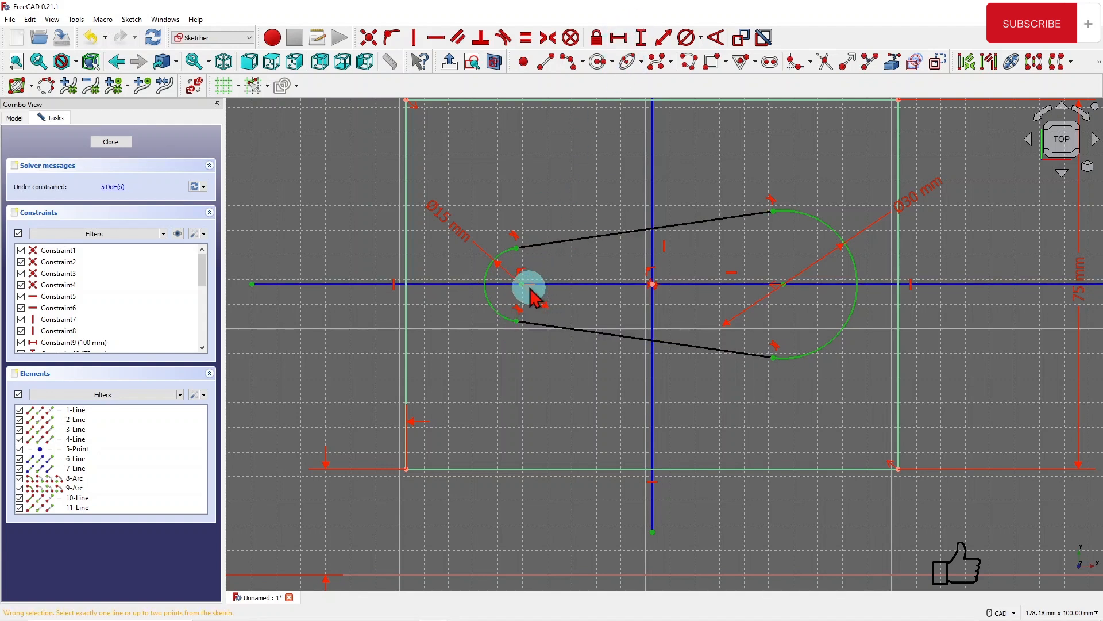
{"action": "scroll", "coordinate": [534, 167], "scroll_direction": "up", "scroll_amount": 3}
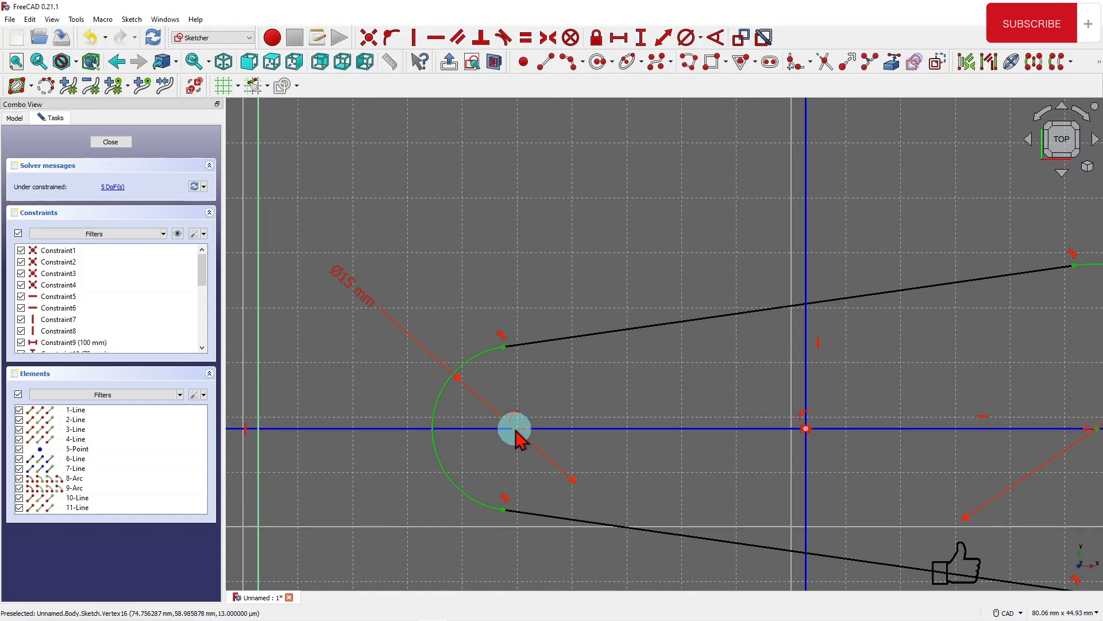
{"action": "left_click", "coordinate": [619, 38]}
{"action": "left_click", "coordinate": [514, 428]}
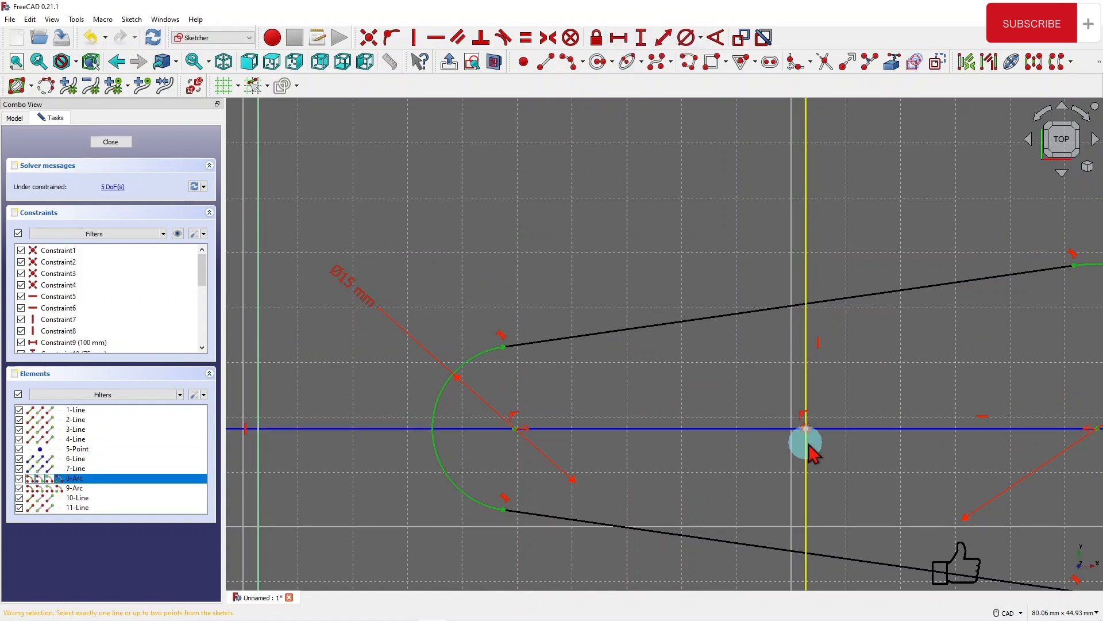
{"action": "left_click", "coordinate": [806, 429]}
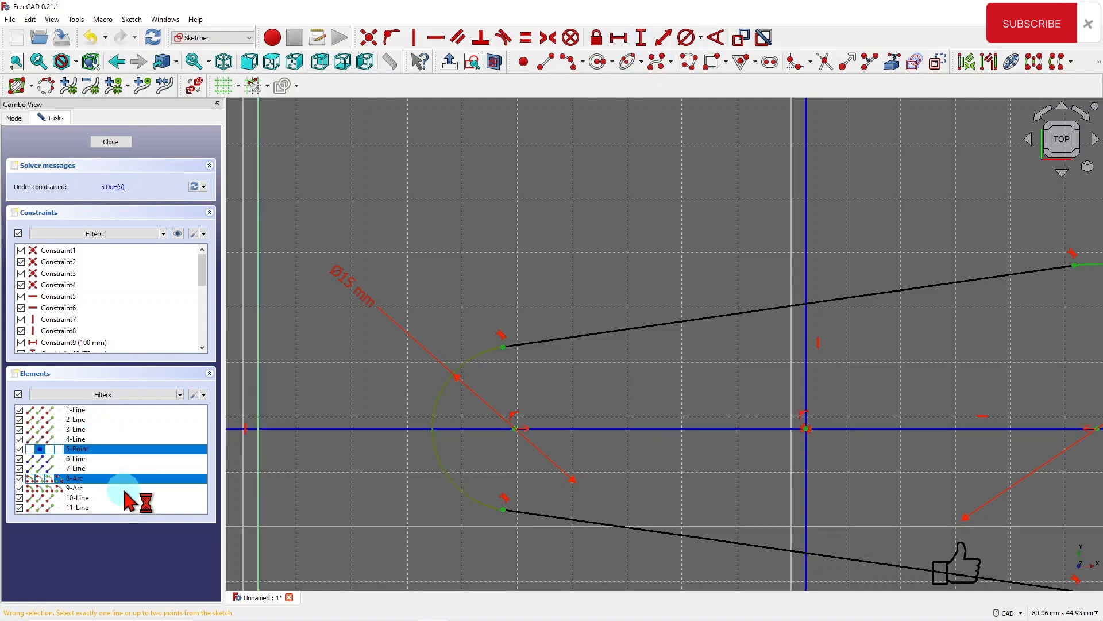
{"action": "scroll", "coordinate": [564, 229], "scroll_direction": "down", "scroll_amount": 3}
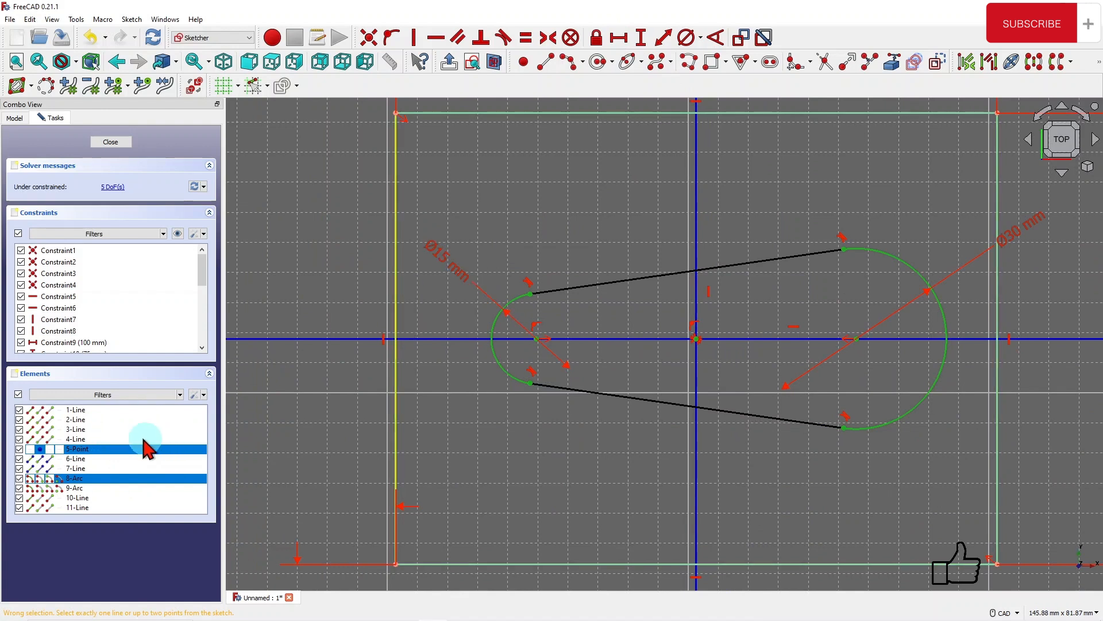
{"action": "left_click", "coordinate": [159, 307]}
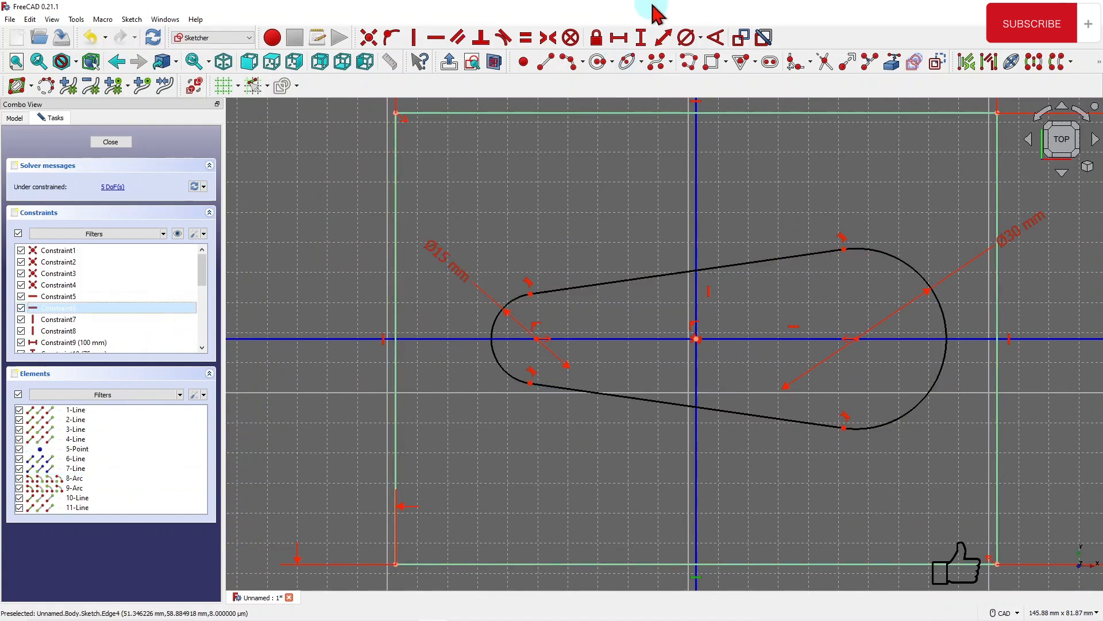
{"action": "left_click", "coordinate": [621, 39]}
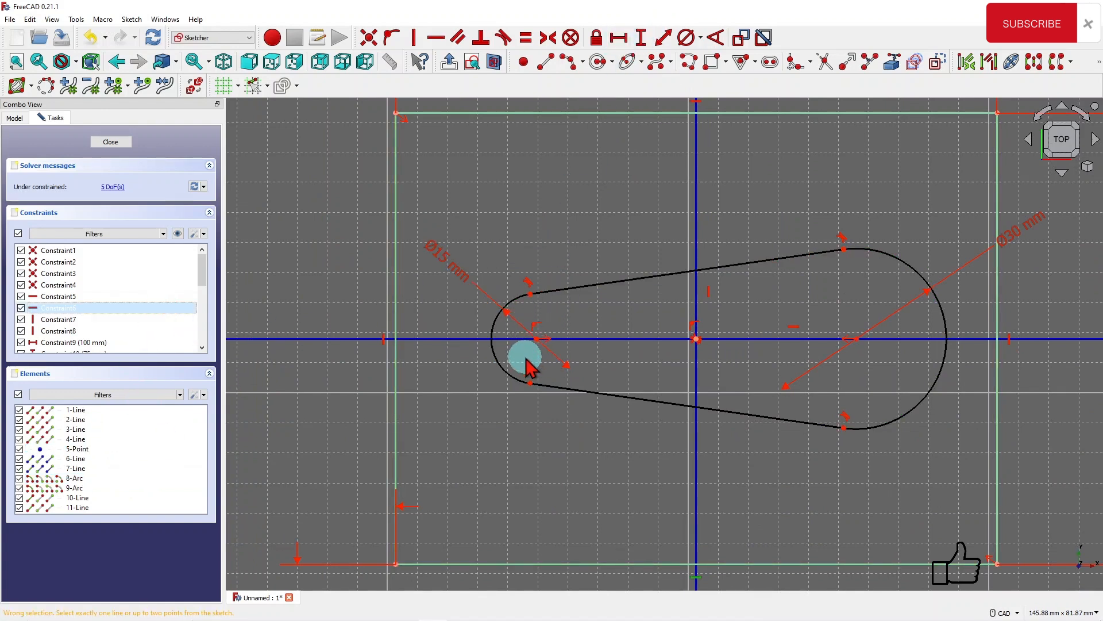
{"action": "scroll", "coordinate": [525, 359], "scroll_direction": "up", "scroll_amount": 2}
{"action": "left_click", "coordinate": [542, 330]}
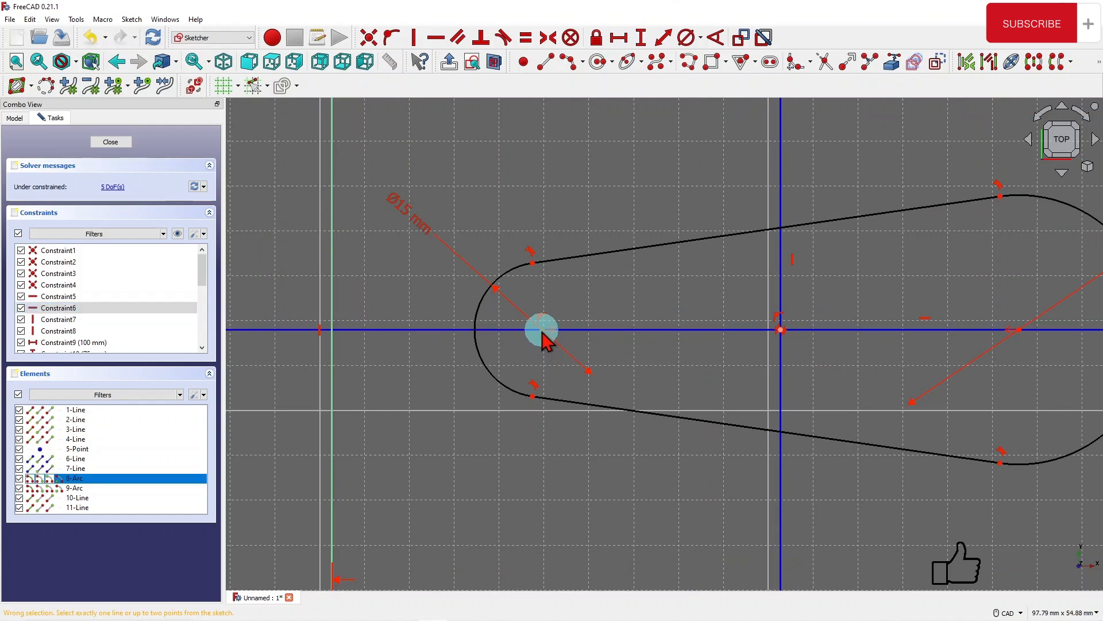
{"action": "left_click", "coordinate": [781, 331]}
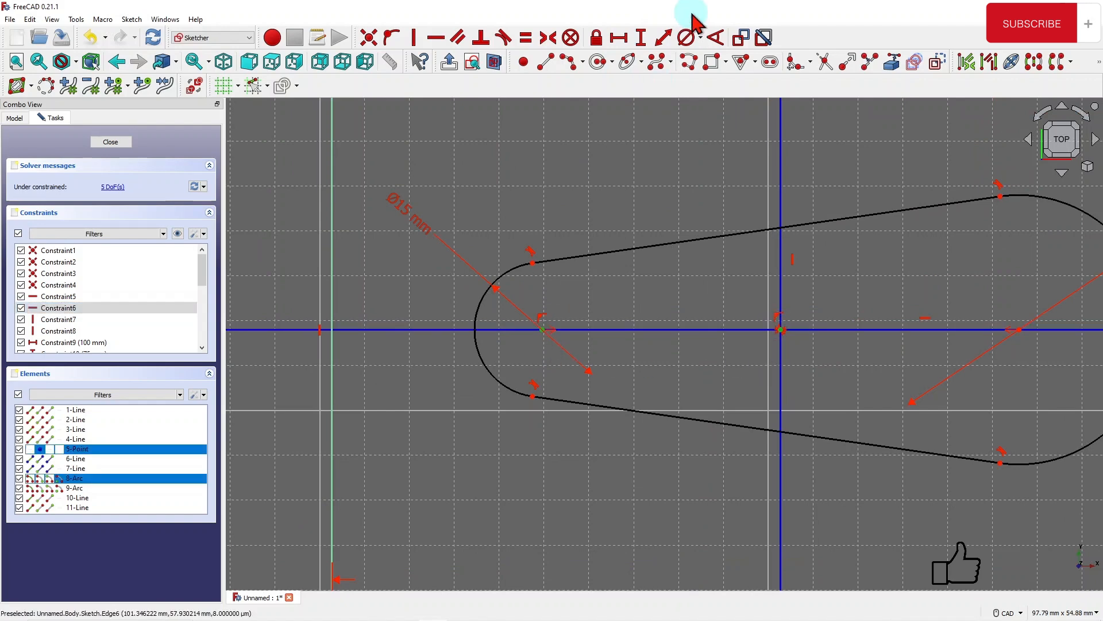
{"action": "left_click", "coordinate": [632, 256]}
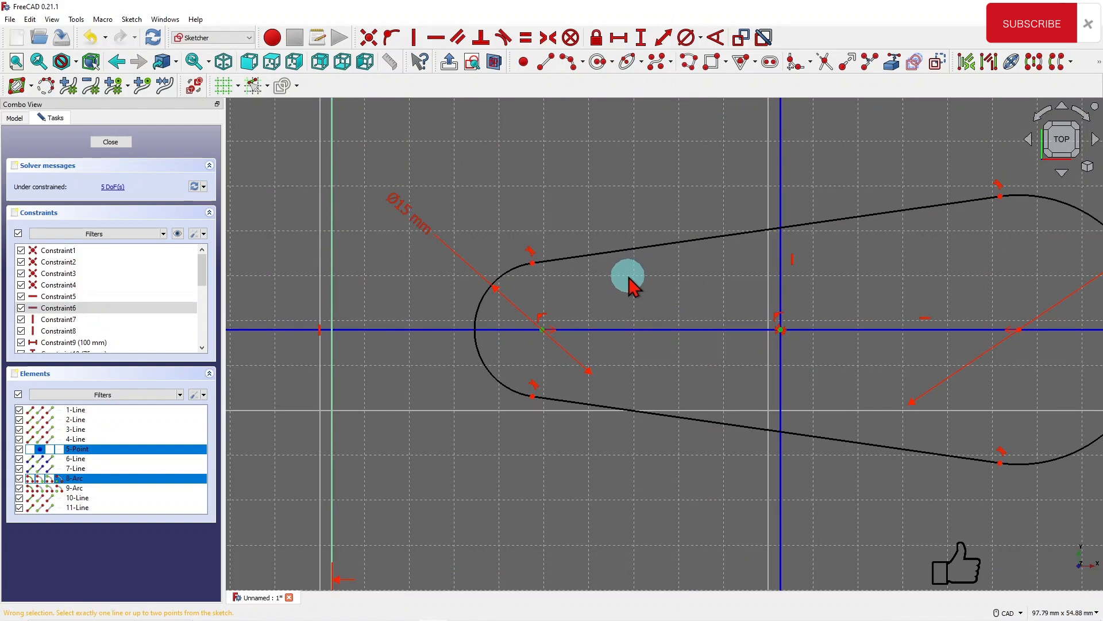
- Leave the sketch and reopen it for editing
{"action": "key", "text": "Escape"}
{"action": "left_click", "coordinate": [14, 117]}
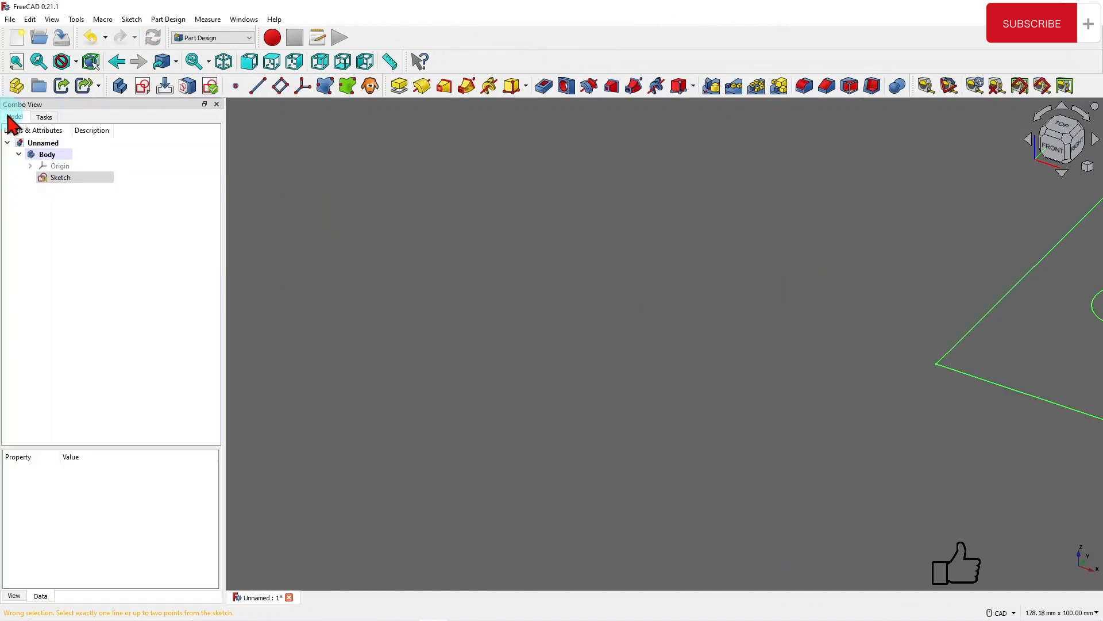
{"action": "left_click", "coordinate": [71, 179]}
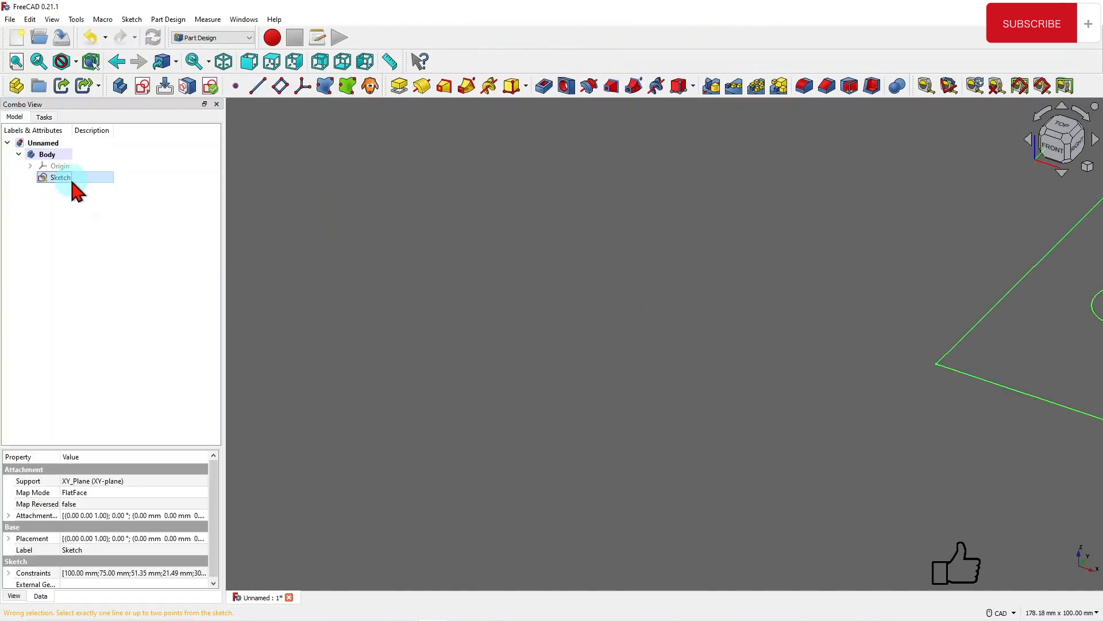
{"action": "double_click", "coordinate": [72, 180]}
{"action": "scroll", "coordinate": [546, 316], "scroll_direction": "down", "scroll_amount": 5}
{"action": "scroll", "coordinate": [810, 163], "scroll_direction": "up", "scroll_amount": 1}
{"action": "scroll", "coordinate": [810, 164], "scroll_direction": "up", "scroll_amount": 4}
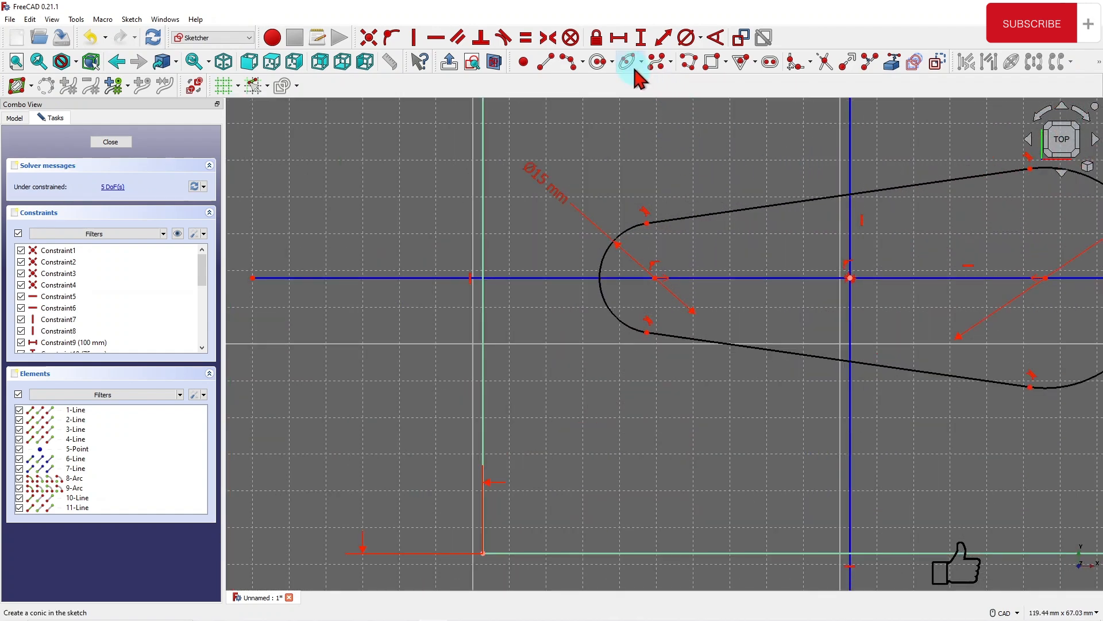
- Constrain the horizontal distance from the small arc's centre to the rectangle's centre point to 25 mm
{"action": "left_click", "coordinate": [623, 38]}
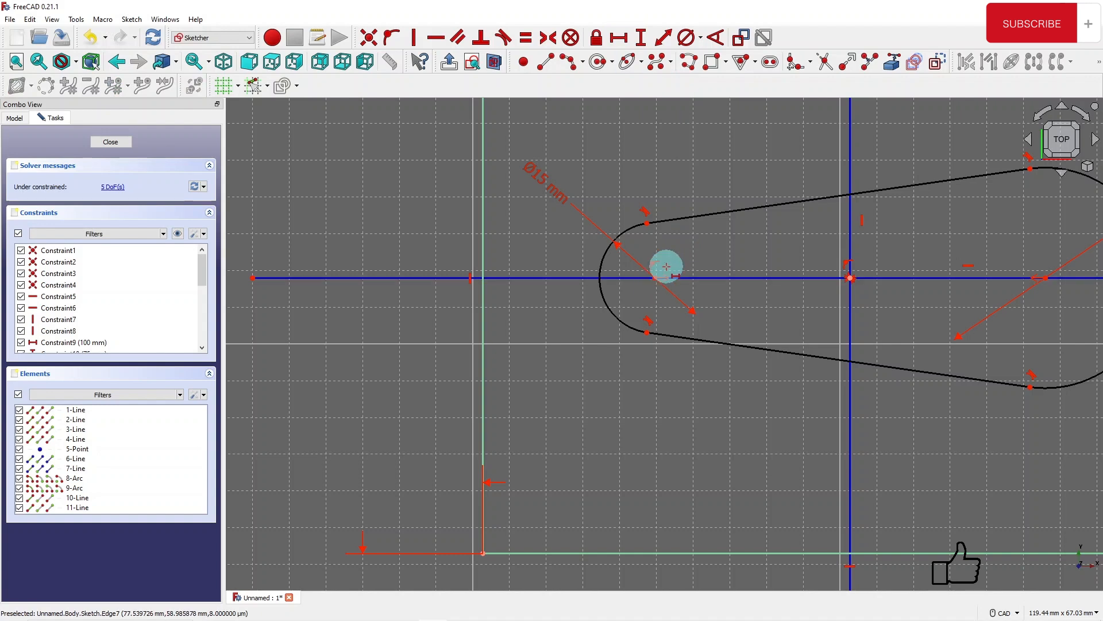
{"action": "scroll", "coordinate": [666, 266], "scroll_direction": "up", "scroll_amount": 2}
{"action": "left_click", "coordinate": [649, 283]}
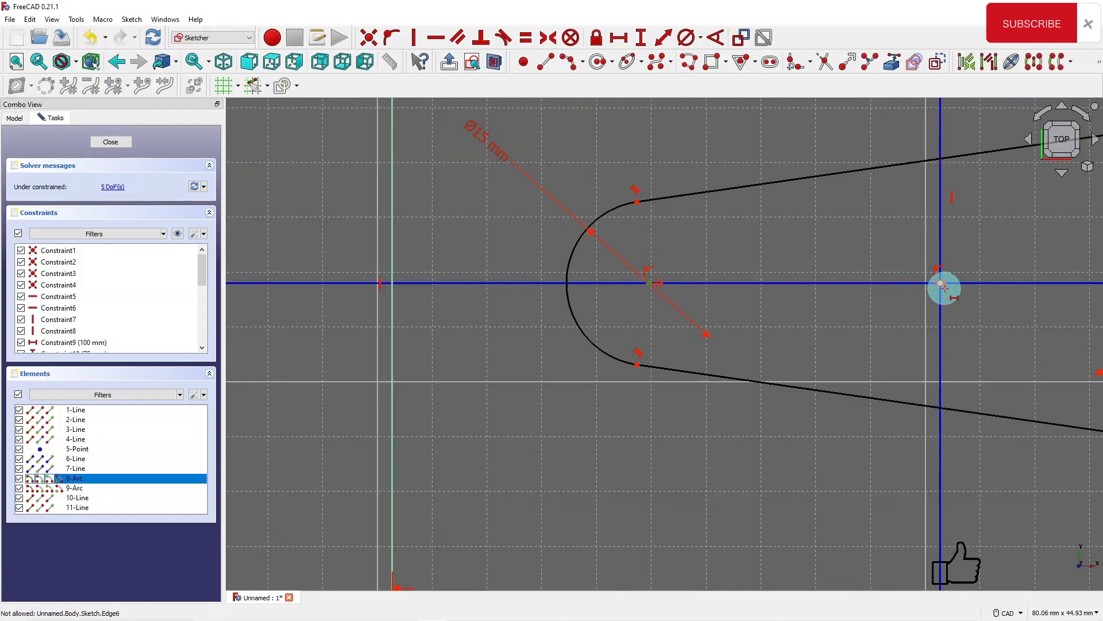
{"action": "left_click", "coordinate": [940, 283]}
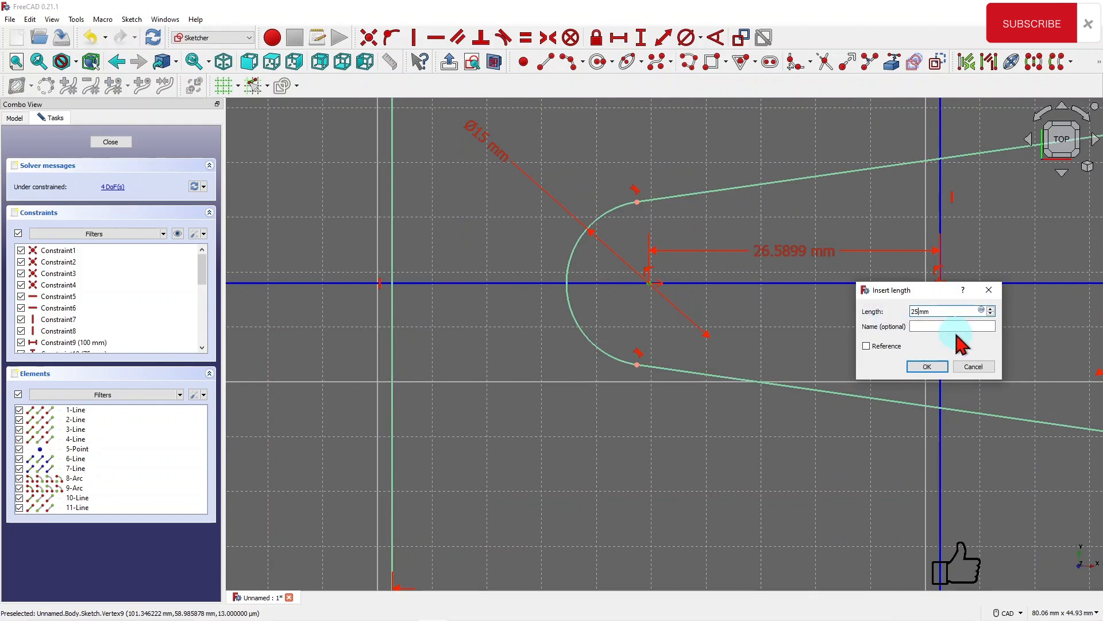
{"action": "type", "text": "25"}
{"action": "key", "text": "Return"}
- Move the 25 mm dimension label above the slot and outside the rectangle's edge near the small end
{"action": "scroll", "coordinate": [521, 204], "scroll_direction": "down", "scroll_amount": 4}
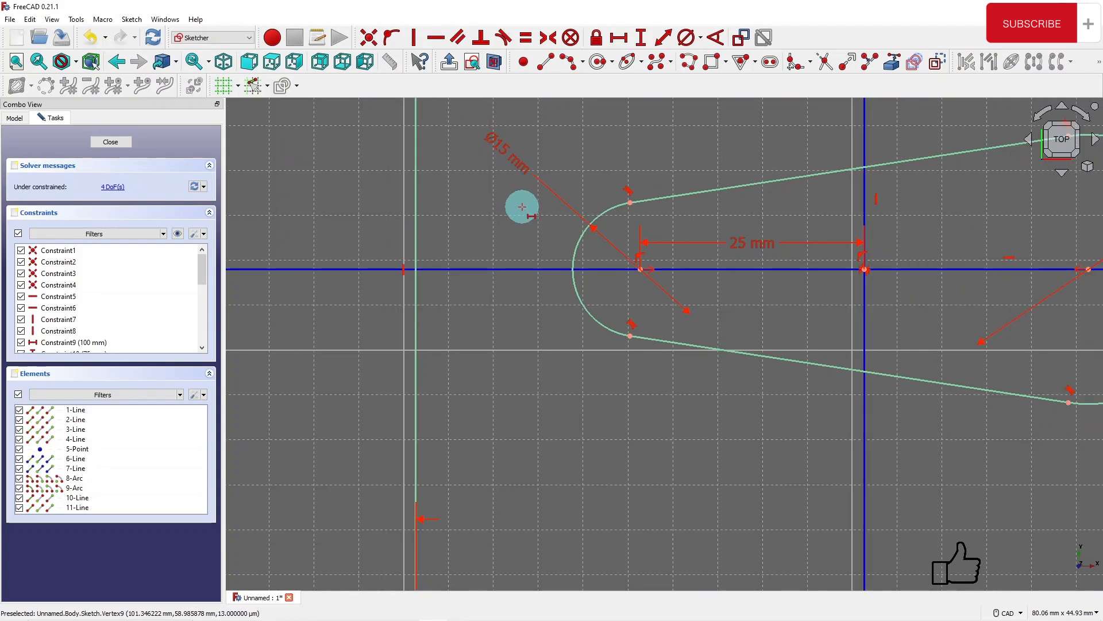
{"action": "scroll", "coordinate": [494, 216], "scroll_direction": "down", "scroll_amount": 2}
{"action": "scroll", "coordinate": [560, 161], "scroll_direction": "up", "scroll_amount": 1}
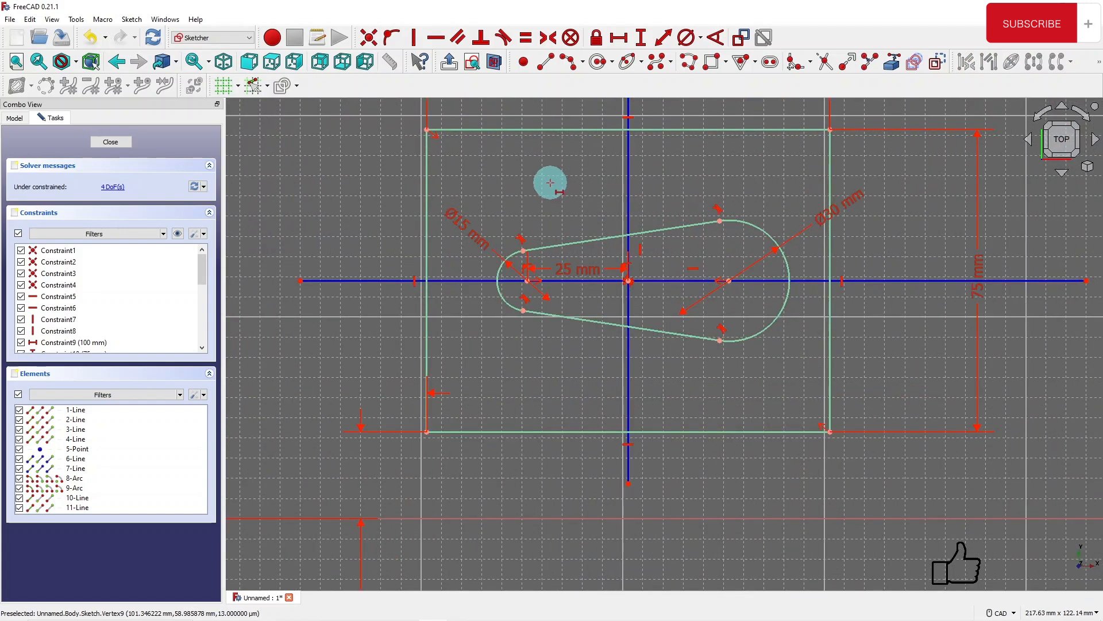
{"action": "mouse_move", "coordinate": [584, 266]}
{"action": "left_mouse_down"}
{"action": "mouse_move", "coordinate": [584, 197]}
{"action": "mouse_move", "coordinate": [540, 164]}
{"action": "mouse_move", "coordinate": [313, 168]}
{"action": "left_mouse_up"}
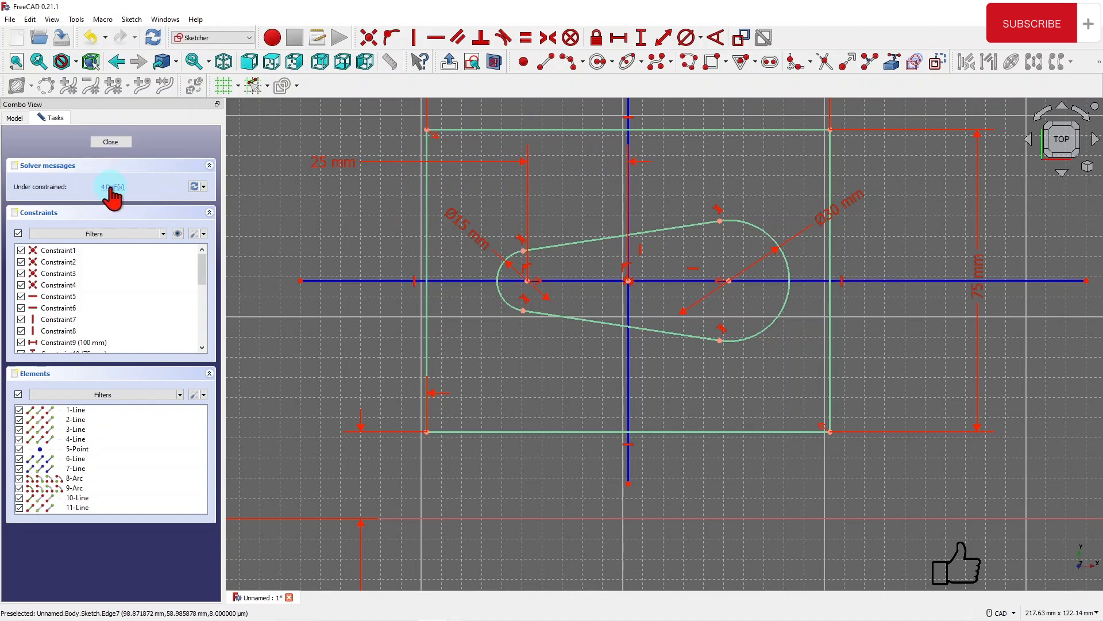
- Highlight the sketch's remaining under-constrained elements and check them in the element list and the drawing
{"action": "left_click_drag", "start_coordinate": [190, 458], "coordinate": [187, 468]}
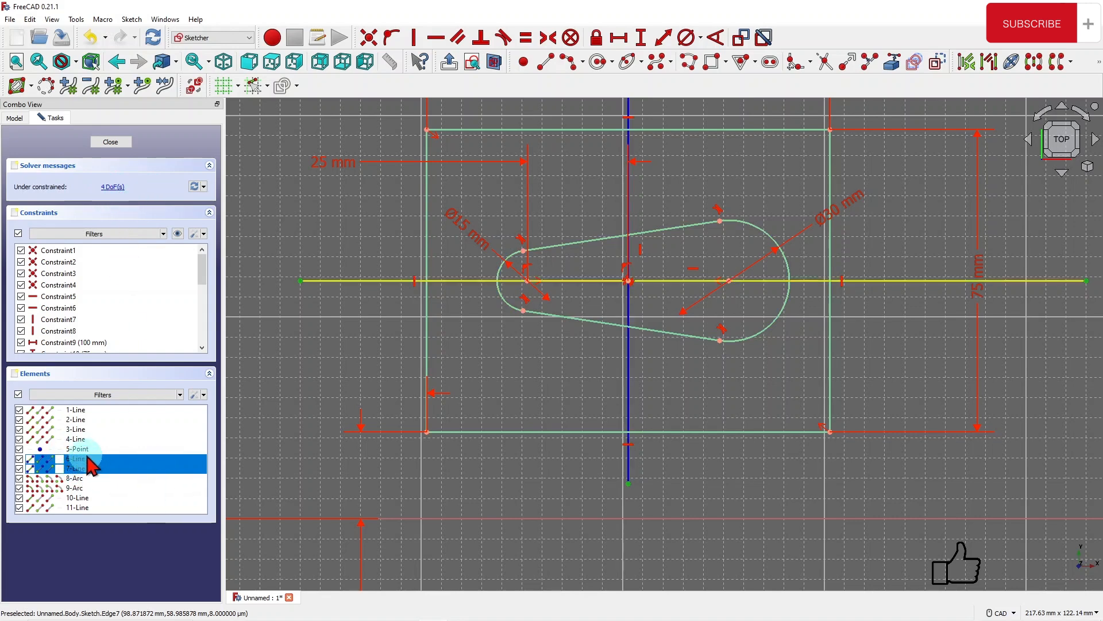
{"action": "scroll", "coordinate": [667, 352], "scroll_direction": "down", "scroll_amount": 1}
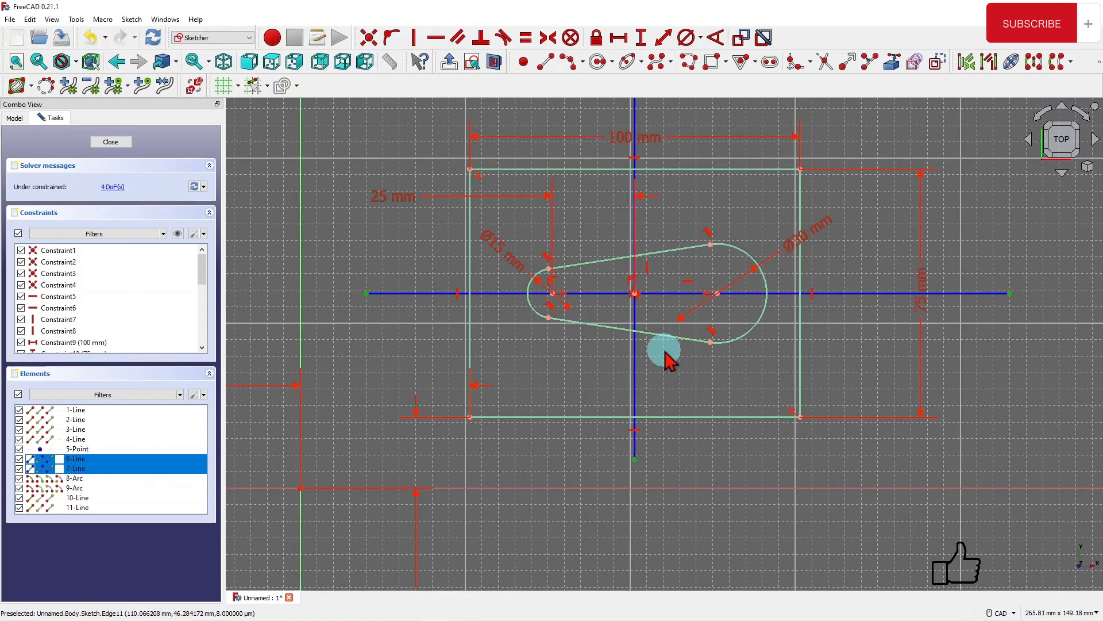
{"action": "scroll", "coordinate": [662, 352], "scroll_direction": "down", "scroll_amount": 2}
{"action": "scroll", "coordinate": [683, 182], "scroll_direction": "up", "scroll_amount": 1}
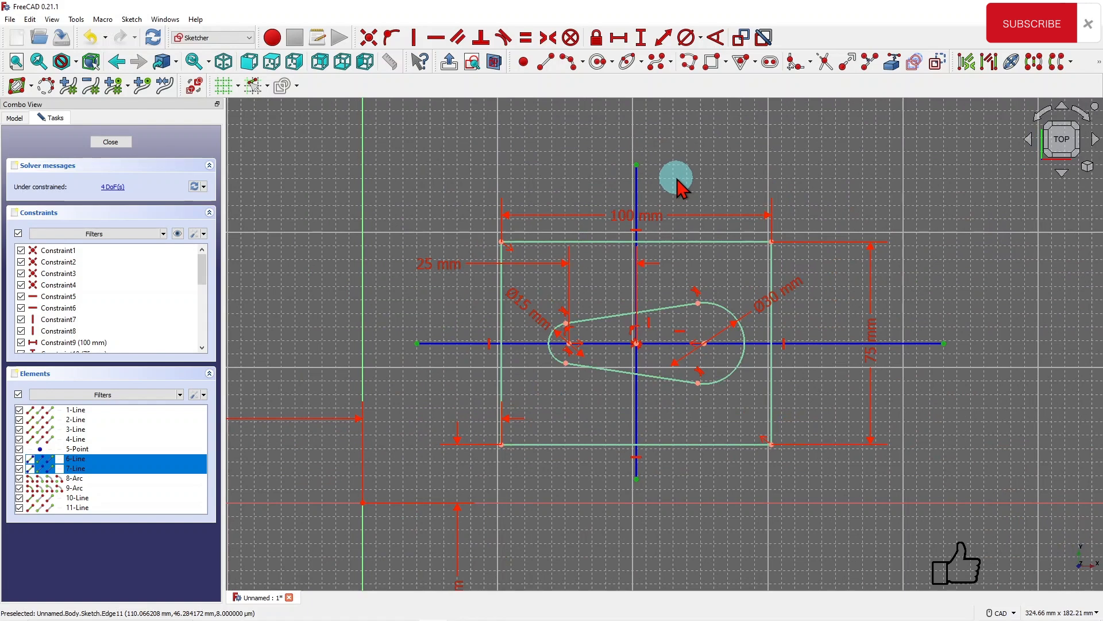
- Move both ends of the horizontal construction line and the upper end of the vertical one to test their free lengths
{"action": "left_click", "coordinate": [942, 344]}
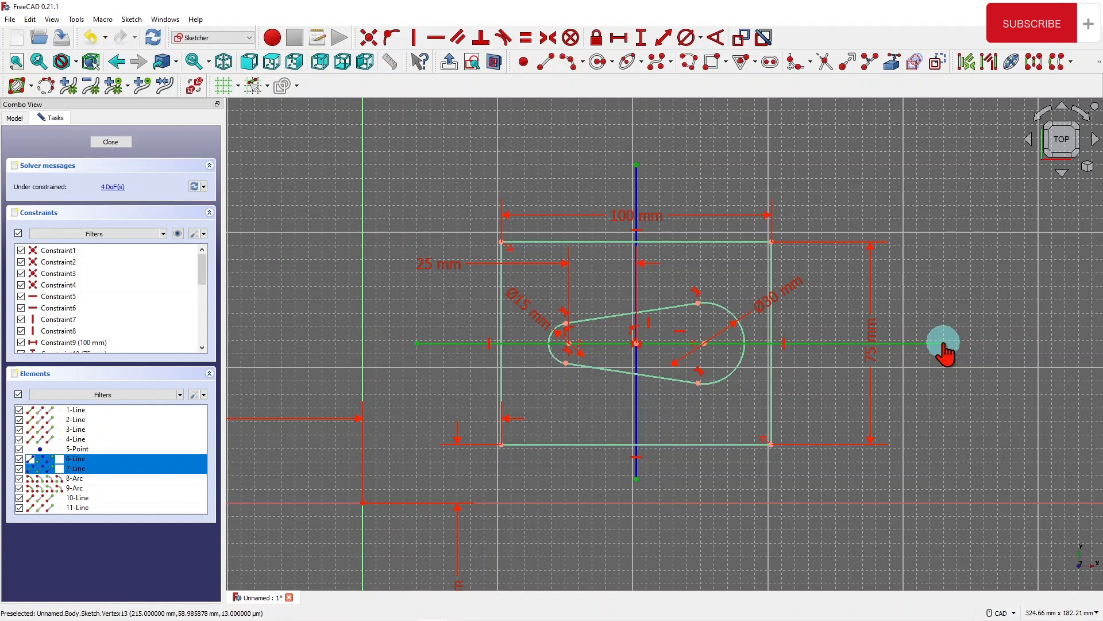
{"action": "left_click_drag", "start_coordinate": [943, 344], "coordinate": [977, 343]}
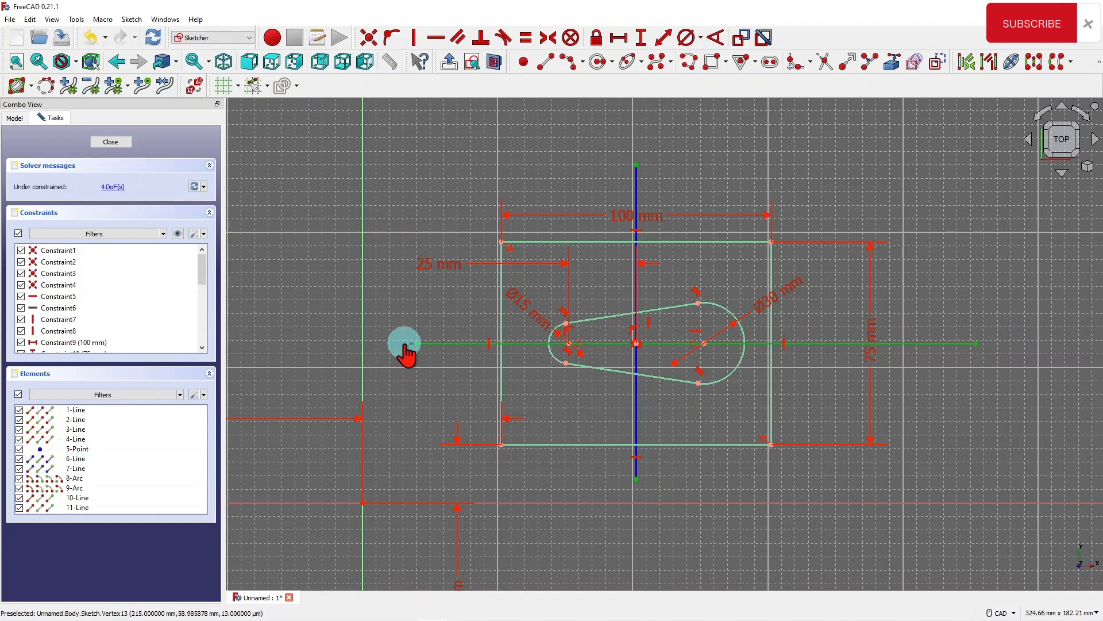
{"action": "left_click_drag", "start_coordinate": [416, 344], "coordinate": [469, 339]}
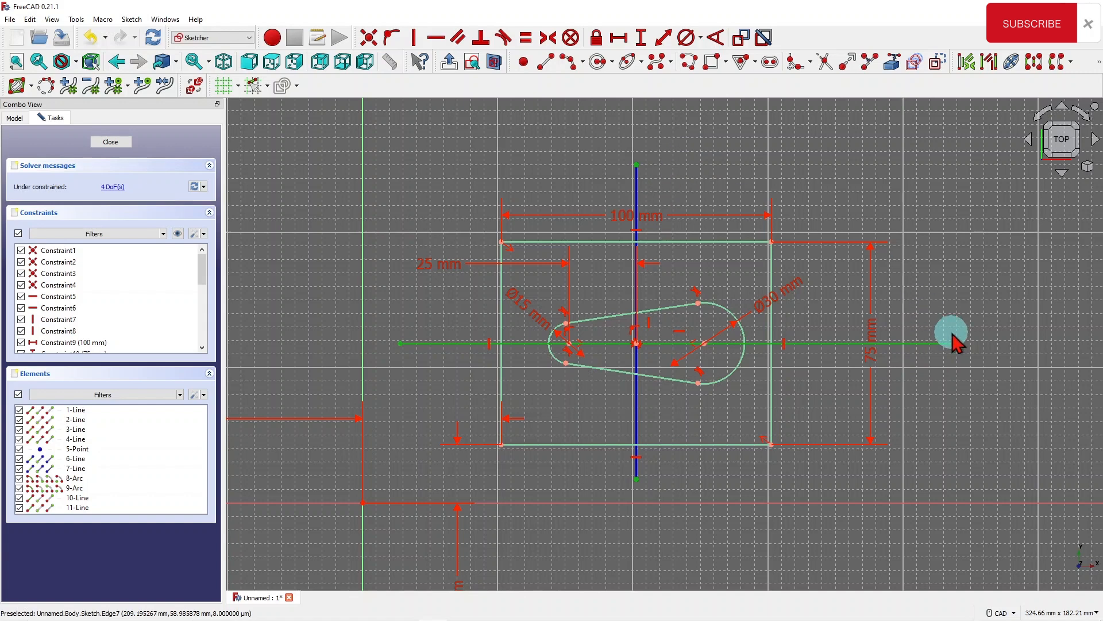
{"action": "mouse_move", "coordinate": [637, 166]}
{"action": "left_mouse_down"}
{"action": "mouse_move", "coordinate": [636, 151]}
{"action": "mouse_move", "coordinate": [637, 187]}
{"action": "left_mouse_up"}
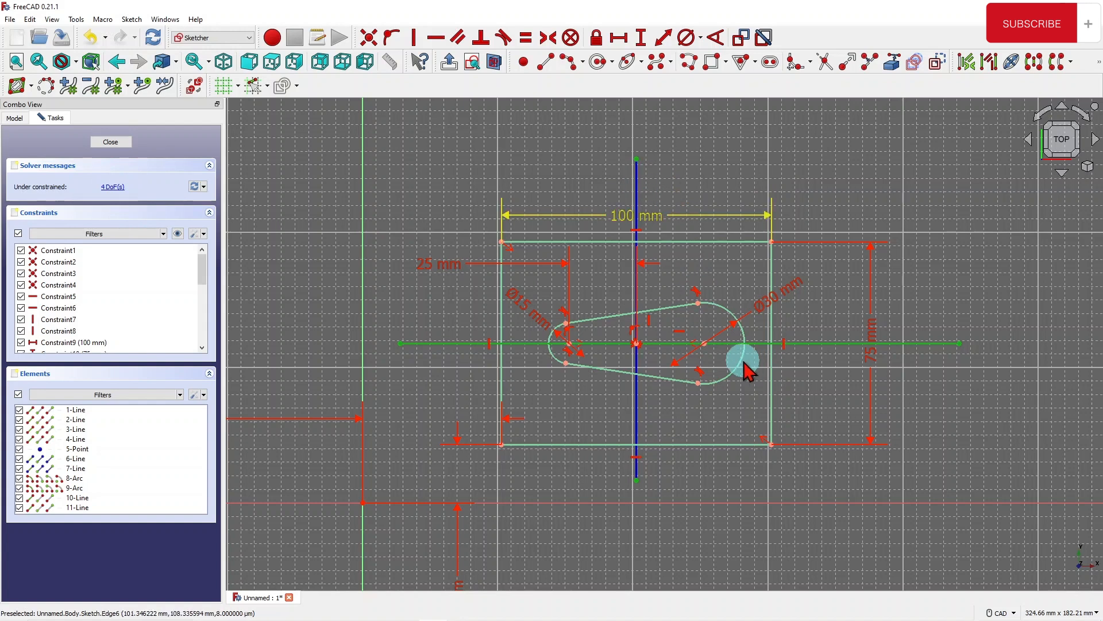
- Add a vertical length constraint to the vertical construction line and a horizontal one to the horizontal line, keeping their current lengths
{"action": "left_click", "coordinate": [714, 157]}
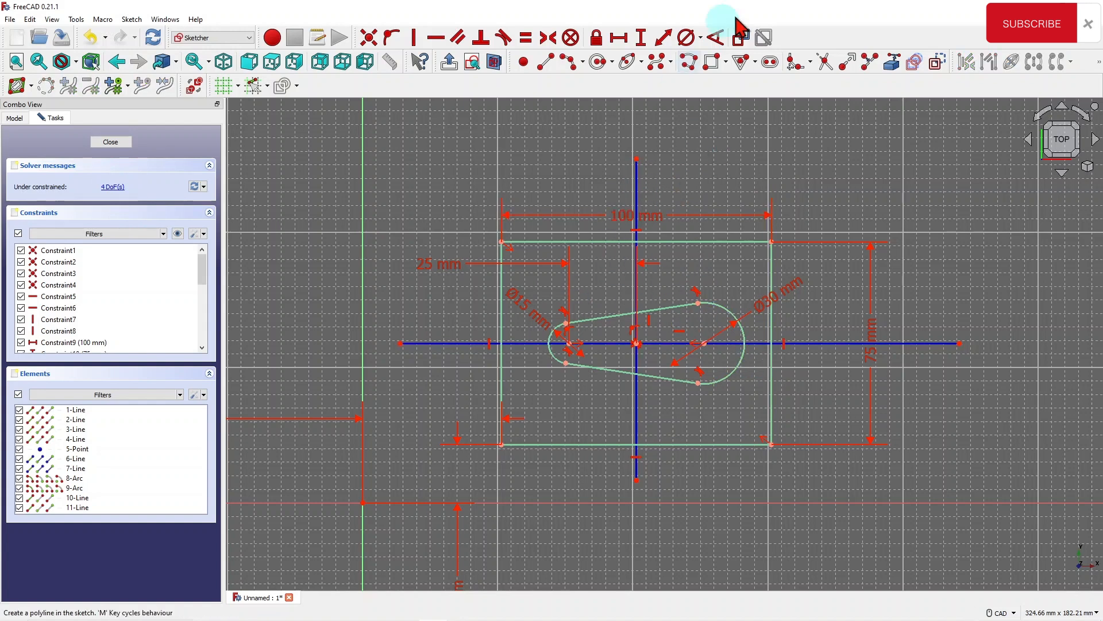
{"action": "left_click", "coordinate": [642, 38]}
{"action": "left_click", "coordinate": [637, 187]}
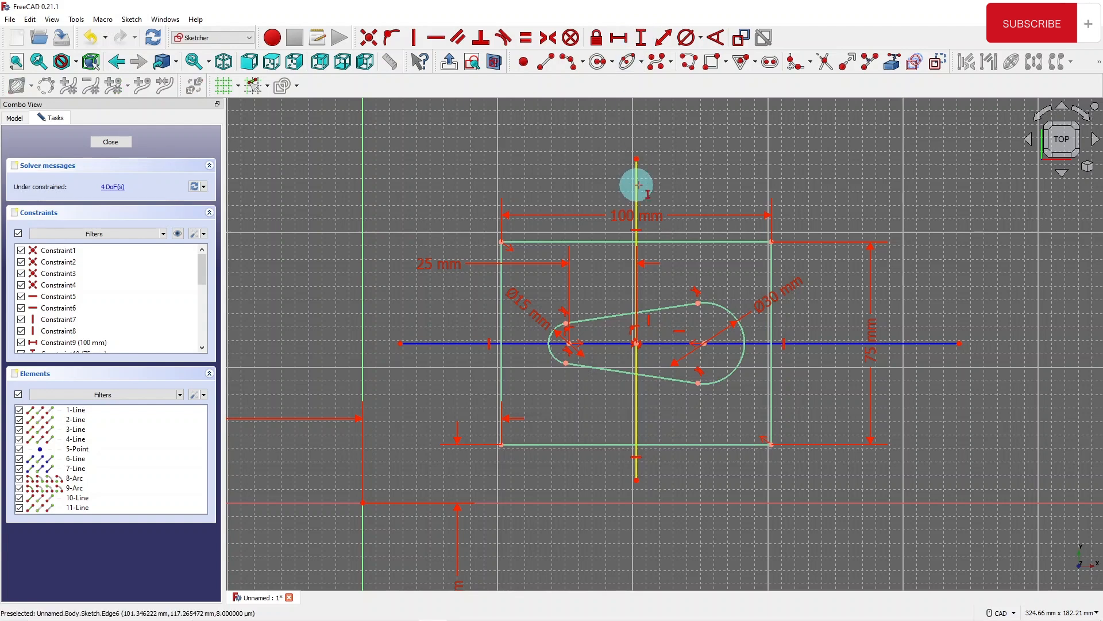
{"action": "left_click", "coordinate": [800, 246]}
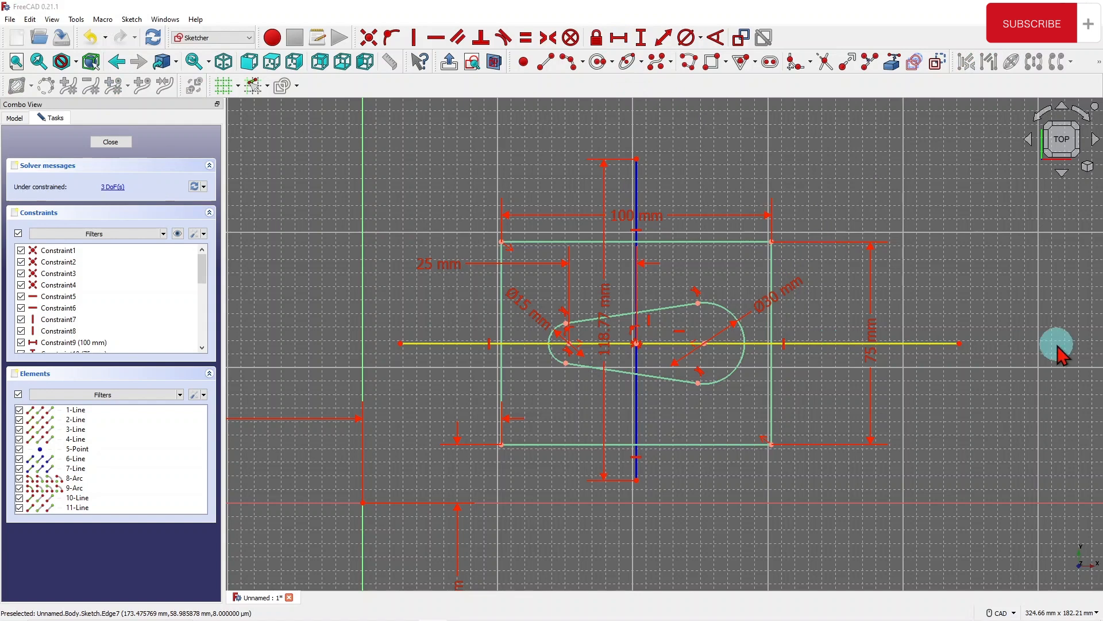
{"action": "left_click", "coordinate": [1032, 415]}
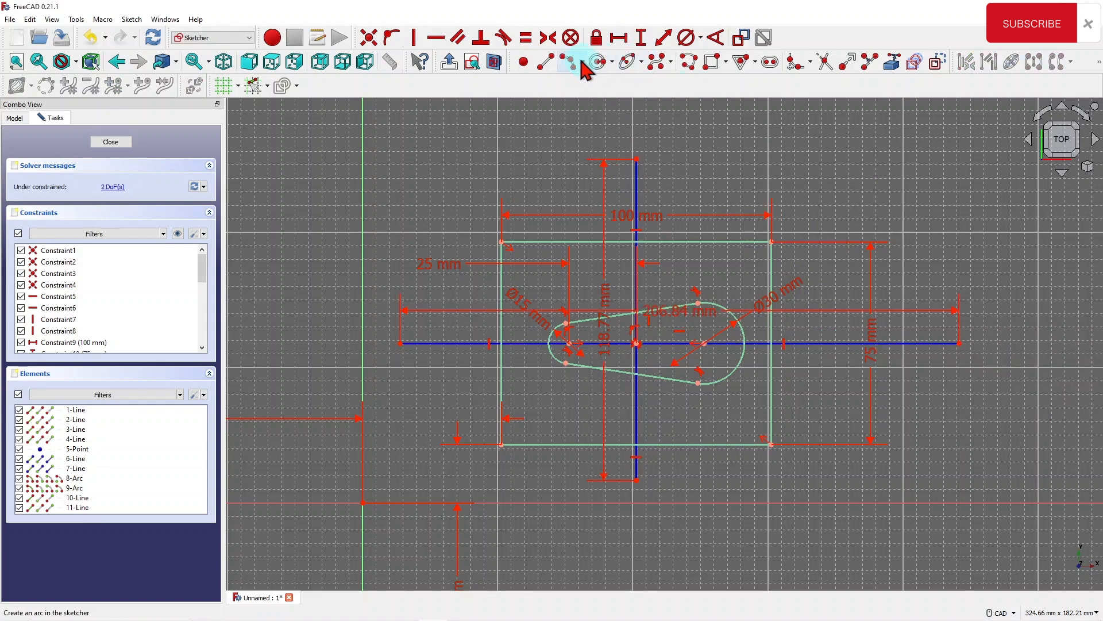
- Apply block constraints to the vertical and horizontal construction lines to lock them in place
{"action": "left_click", "coordinate": [571, 38]}
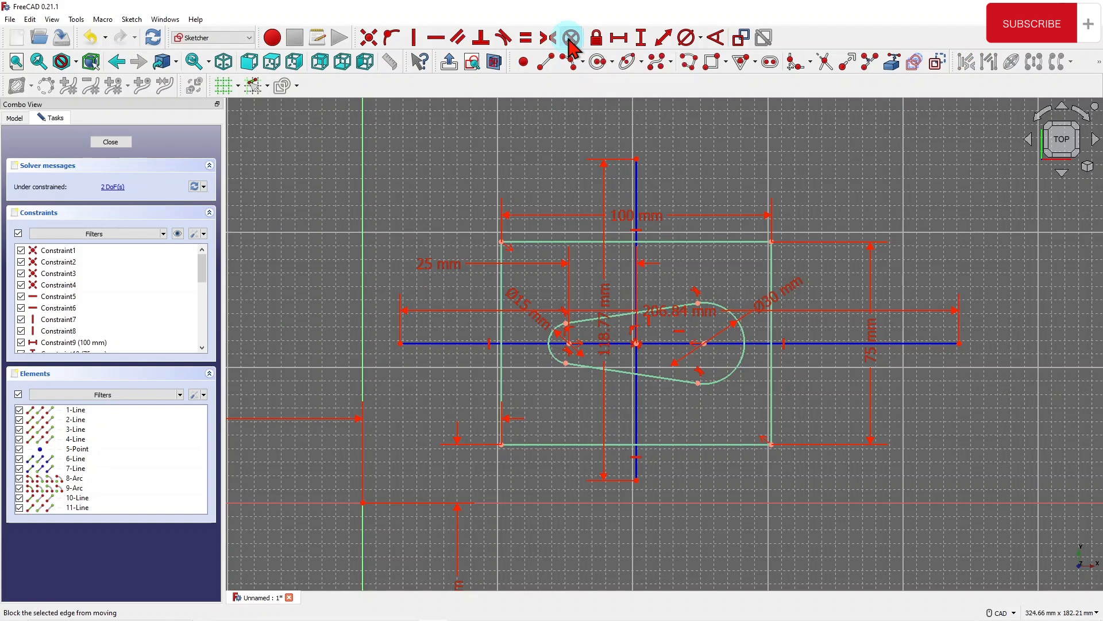
{"action": "left_click", "coordinate": [637, 176]}
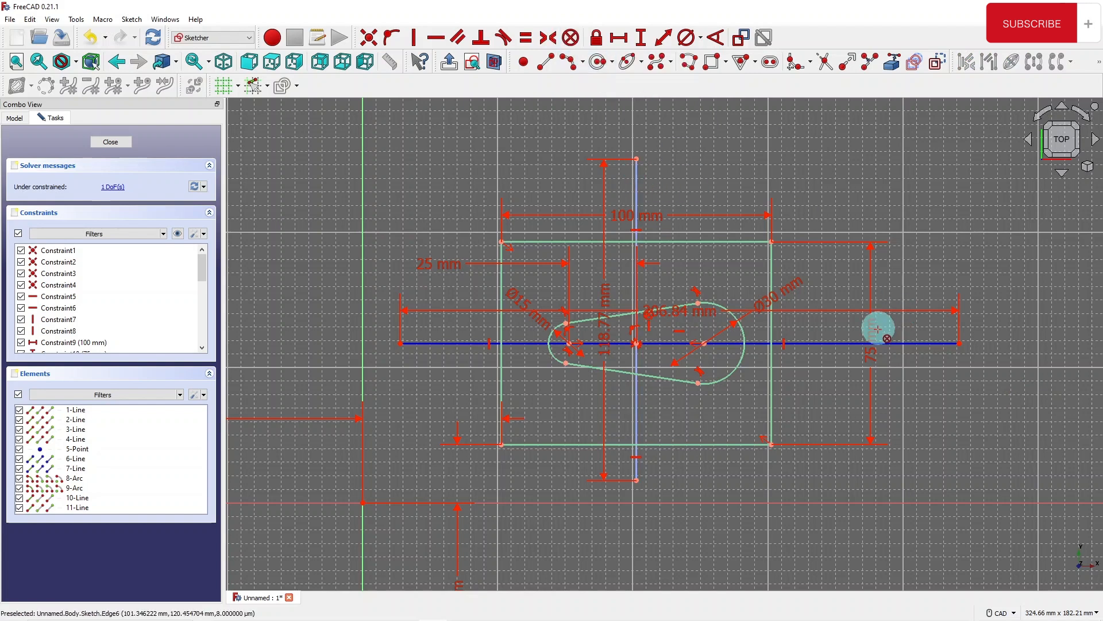
{"action": "left_click", "coordinate": [848, 340]}
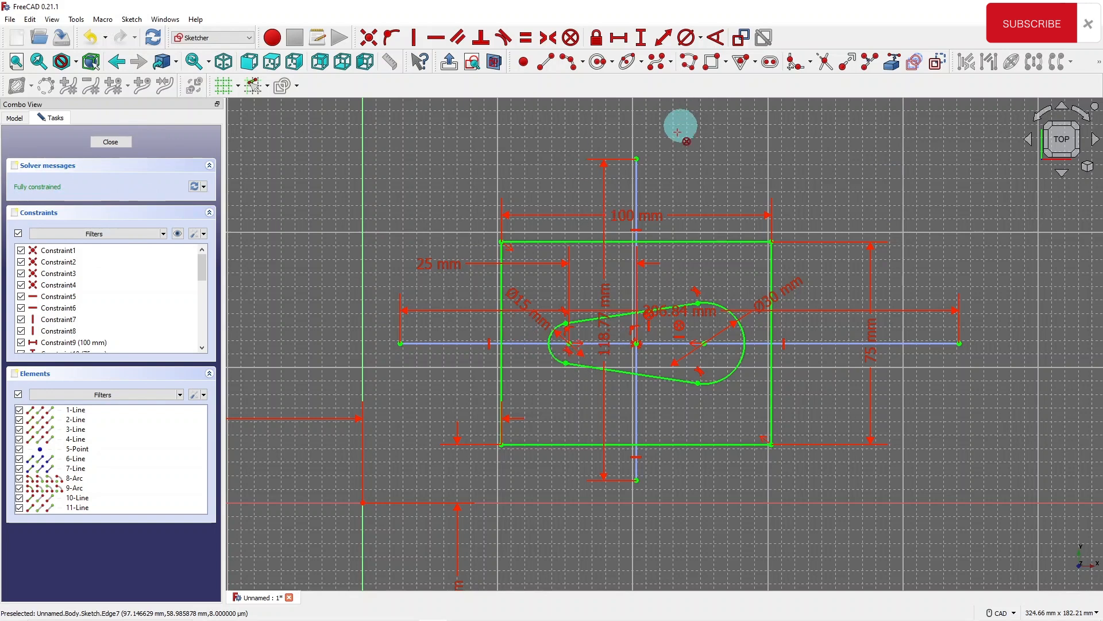
- Move the vertical construction line's length label outside the rectangle beyond the 75 mm dimension, and close the sketch
{"action": "left_click_drag", "start_coordinate": [607, 304], "coordinate": [917, 256]}
{"action": "left_click_drag", "start_coordinate": [980, 274], "coordinate": [1012, 270]}
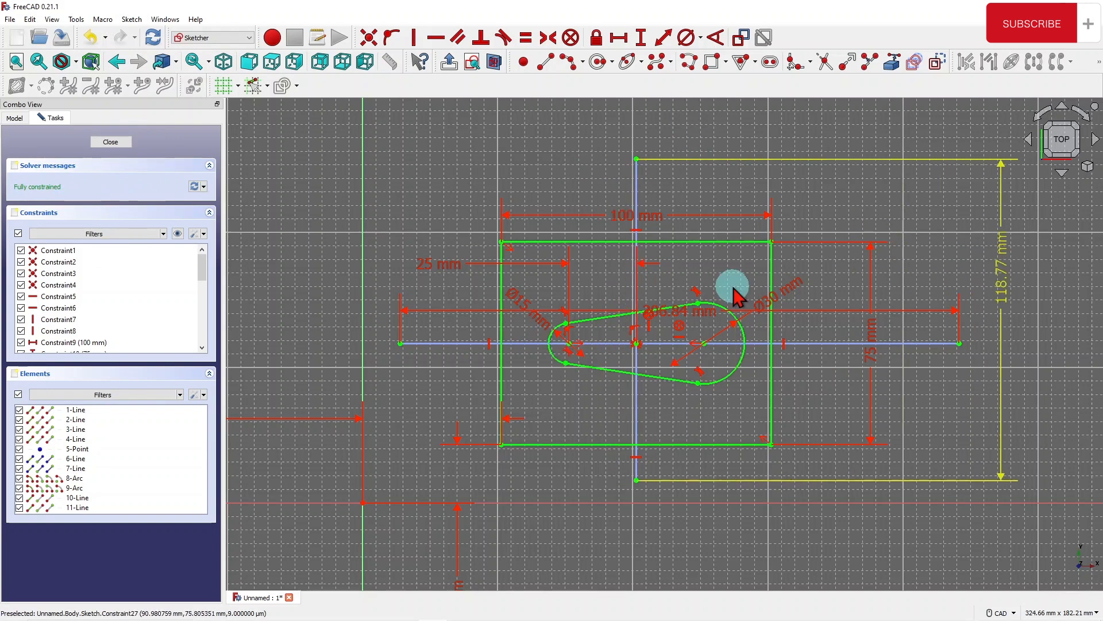
{"action": "left_click", "coordinate": [111, 142]}
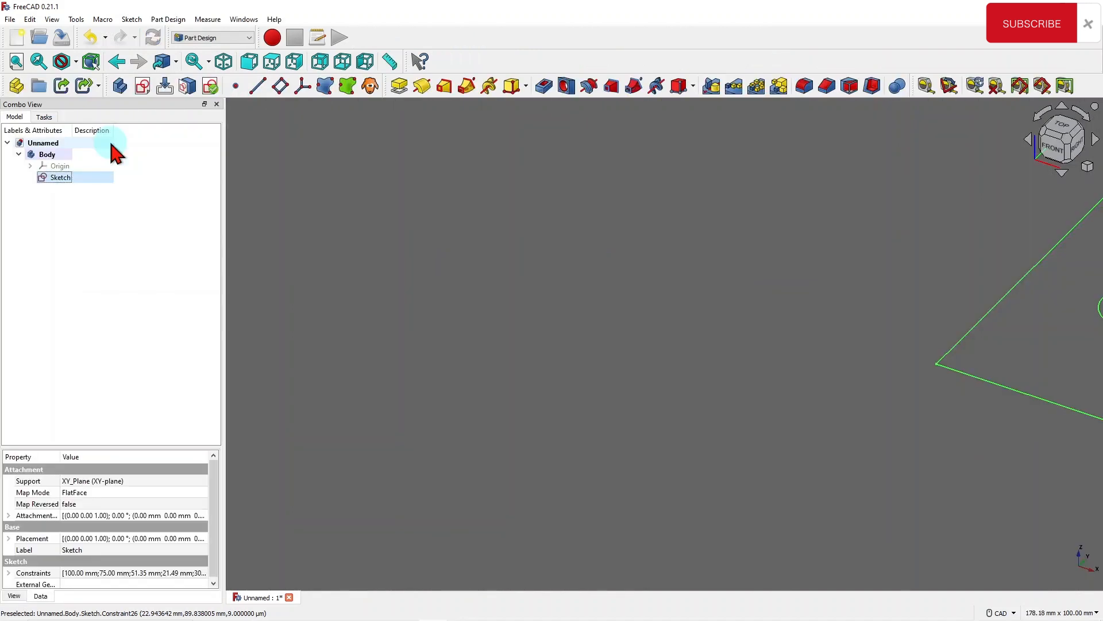
- Pad the slotted rectangle sketch to a length of 15 mm
{"action": "scroll", "coordinate": [781, 224], "scroll_direction": "up", "scroll_amount": 1}
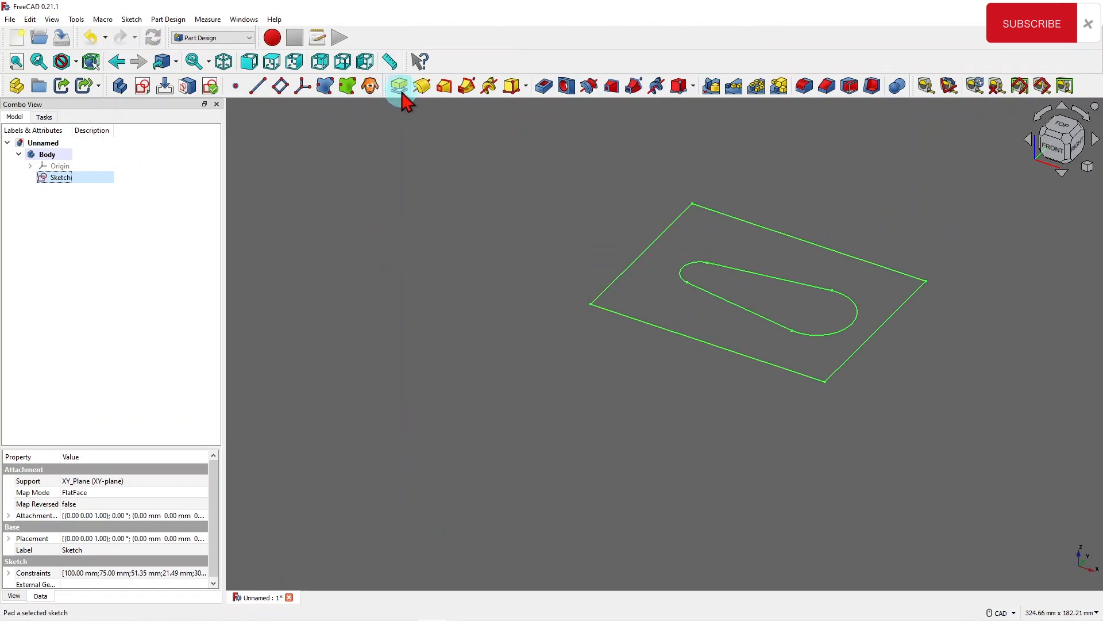
{"action": "left_click", "coordinate": [401, 88]}
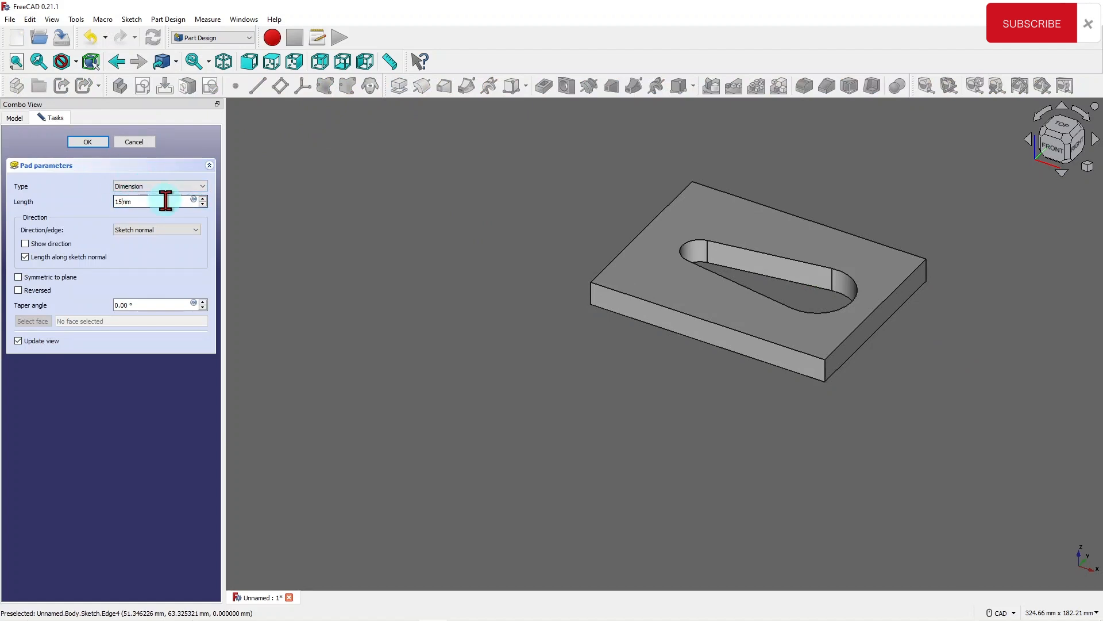
{"action": "left_click", "coordinate": [88, 142]}
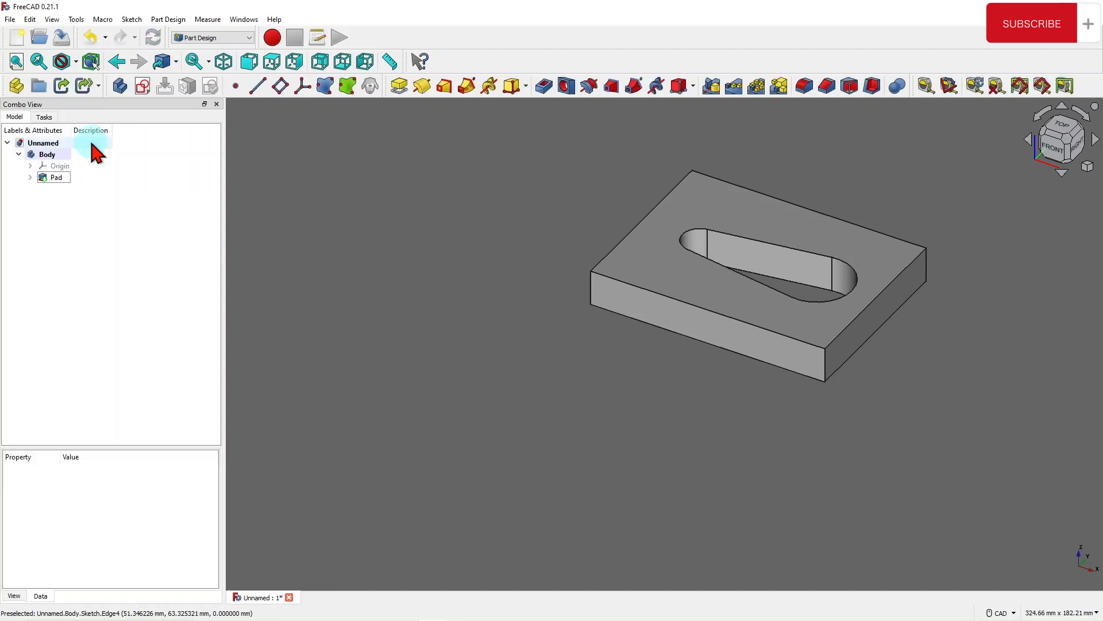
{"action": "left_click", "coordinate": [247, 194]}
- Create a new sketch on the long front face of the padded plate
{"action": "scroll", "coordinate": [798, 167], "scroll_direction": "up", "scroll_amount": 3}
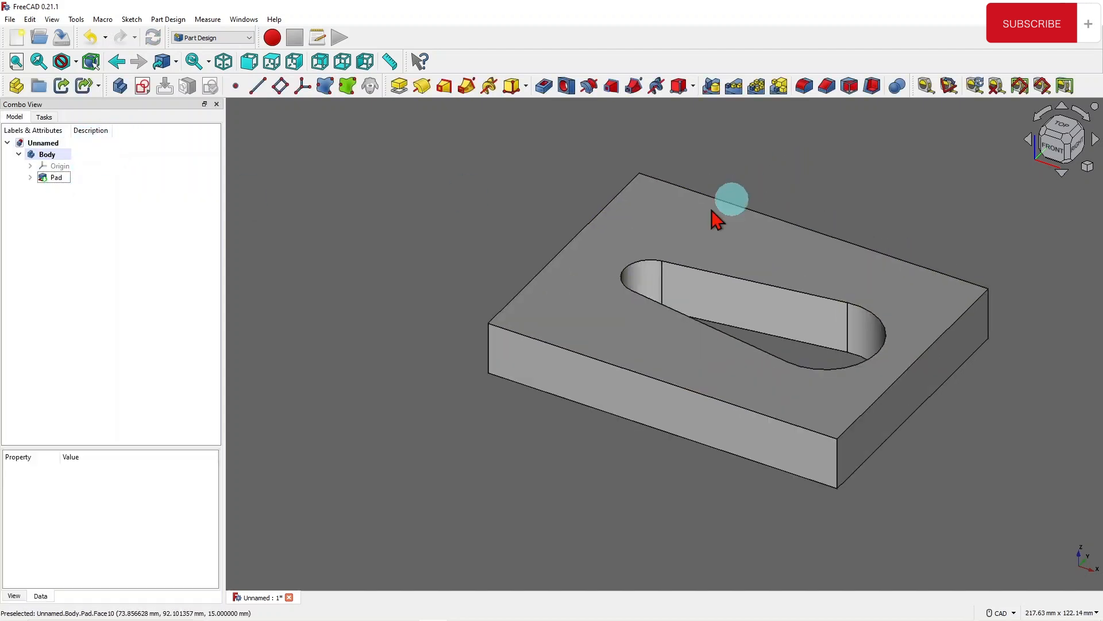
{"action": "scroll", "coordinate": [352, 418], "scroll_direction": "down", "scroll_amount": 3}
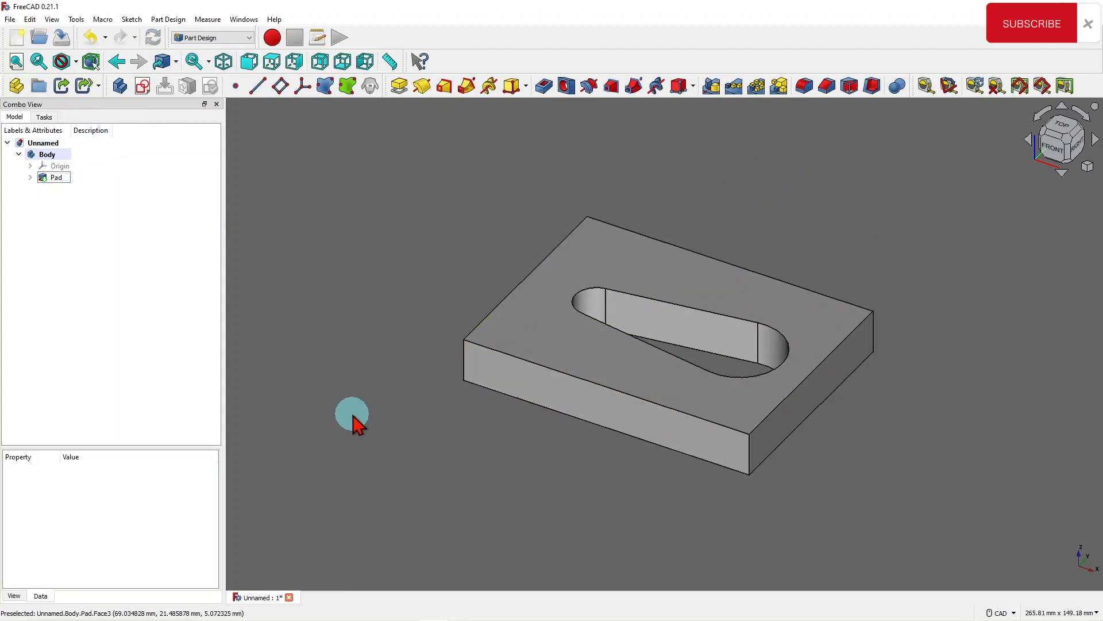
{"action": "scroll", "coordinate": [352, 419], "scroll_direction": "up", "scroll_amount": 1}
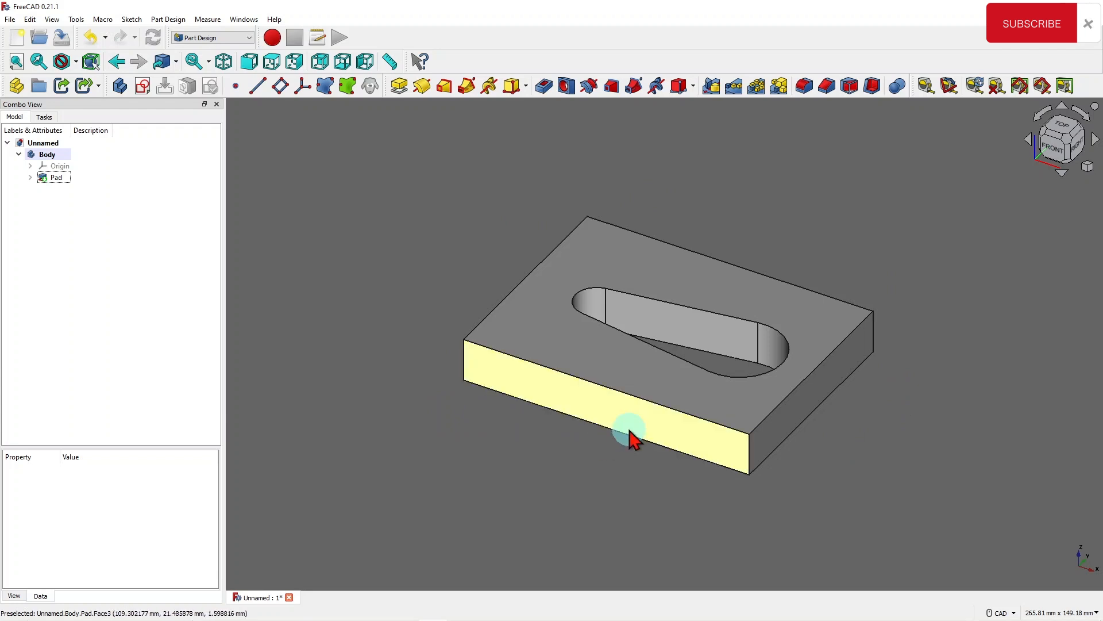
{"action": "left_click", "coordinate": [597, 413]}
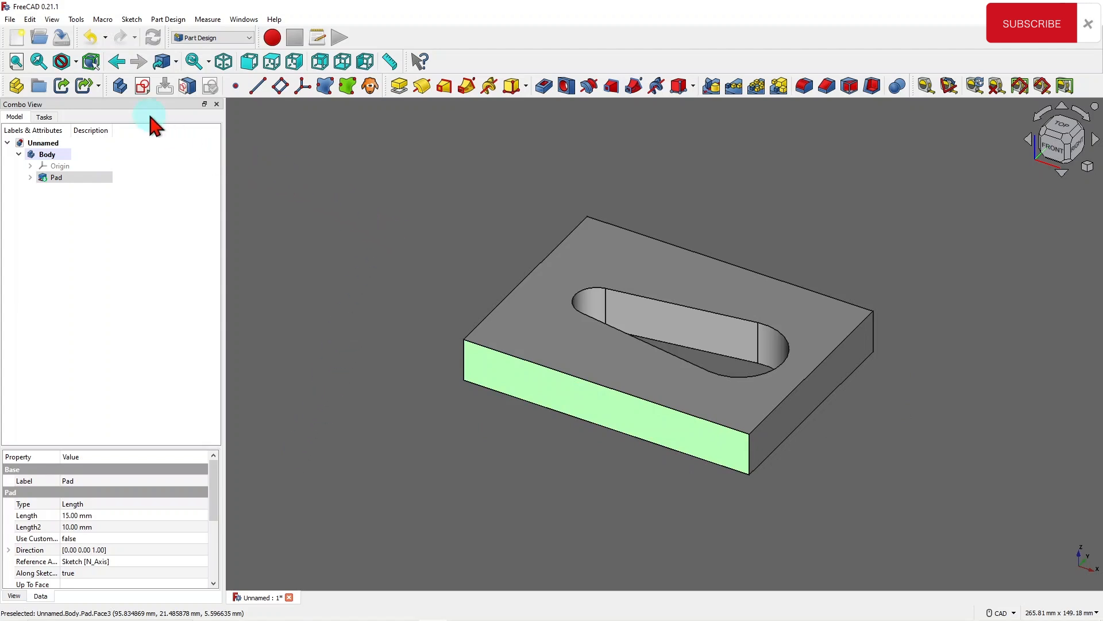
{"action": "left_click", "coordinate": [142, 87]}
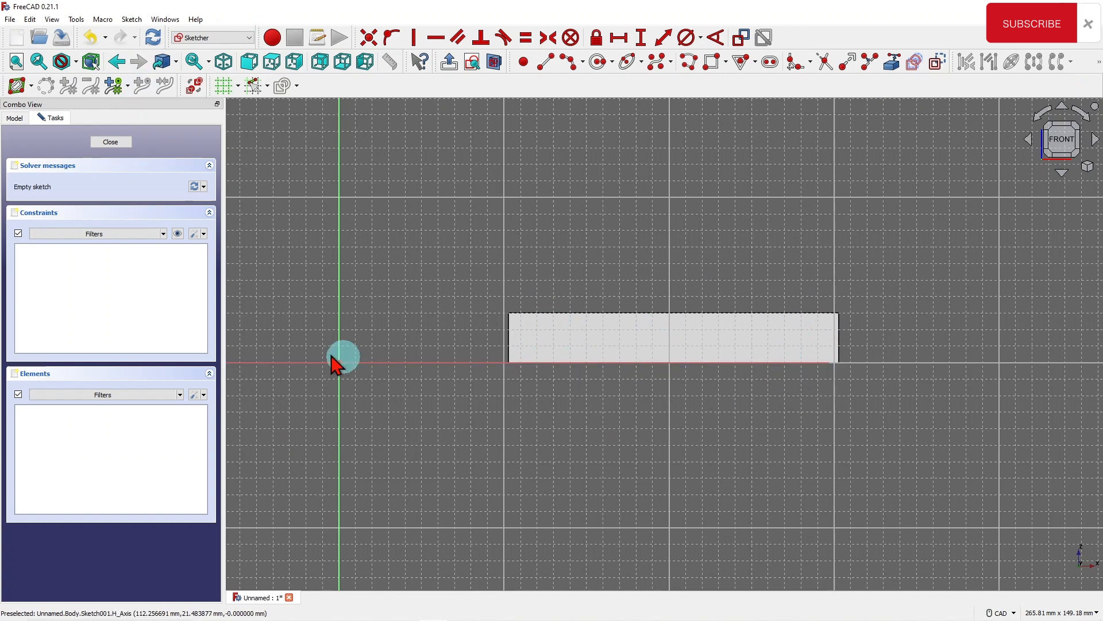
{"action": "scroll", "coordinate": [361, 292], "scroll_direction": "down", "scroll_amount": 1}
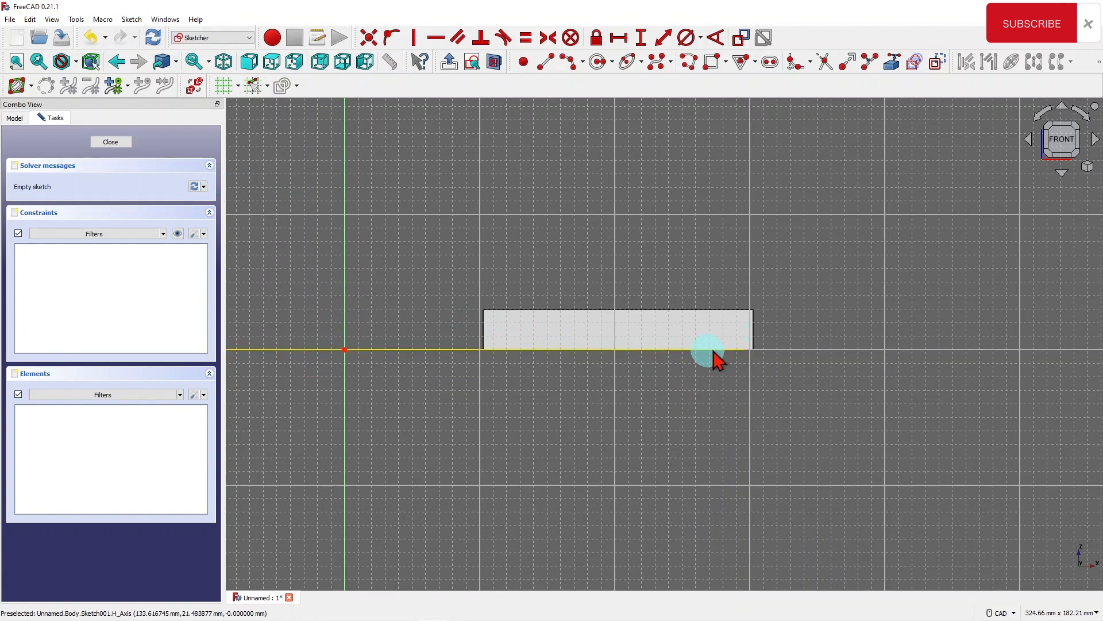
{"action": "scroll", "coordinate": [454, 322], "scroll_direction": "up", "scroll_amount": 2}
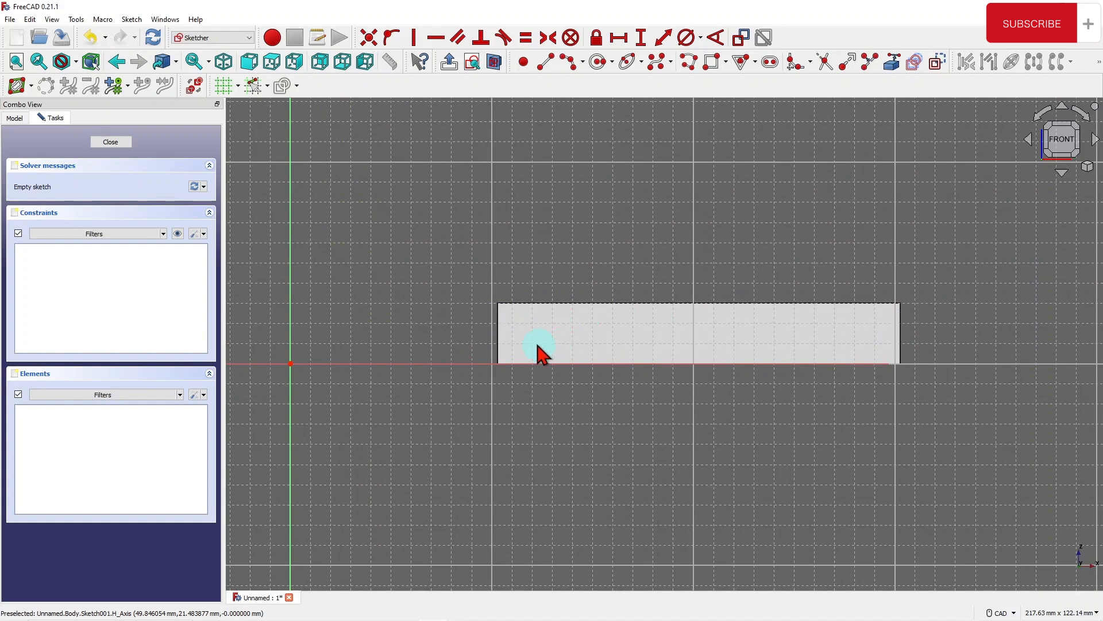
- Project the front face's upper and lower edges into the sketch as external geometry
{"action": "left_click", "coordinate": [890, 64]}
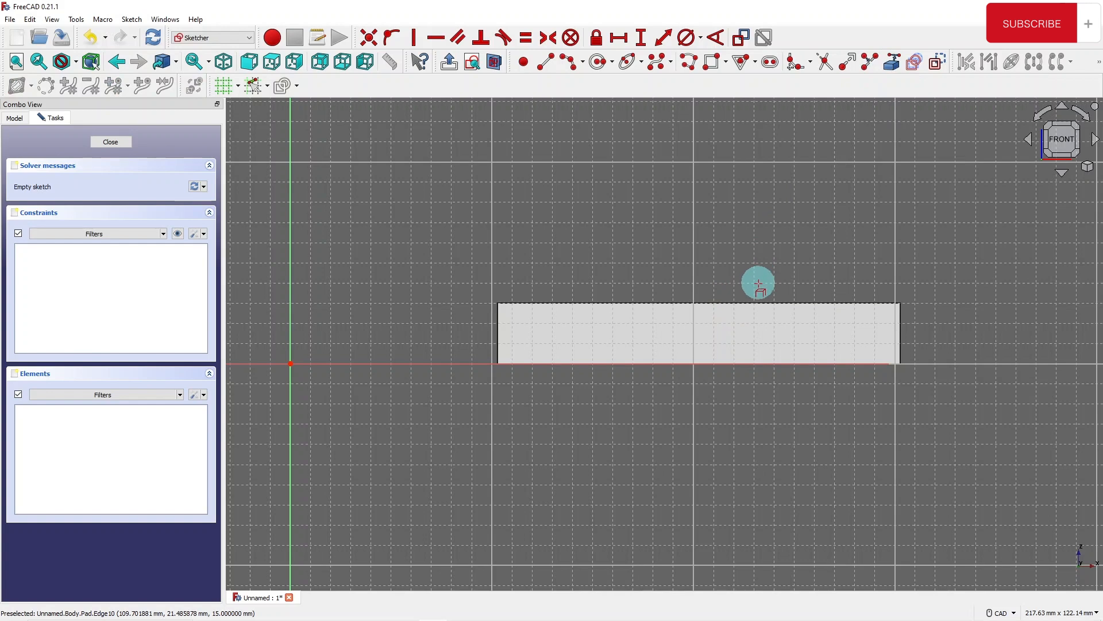
{"action": "left_click", "coordinate": [674, 303]}
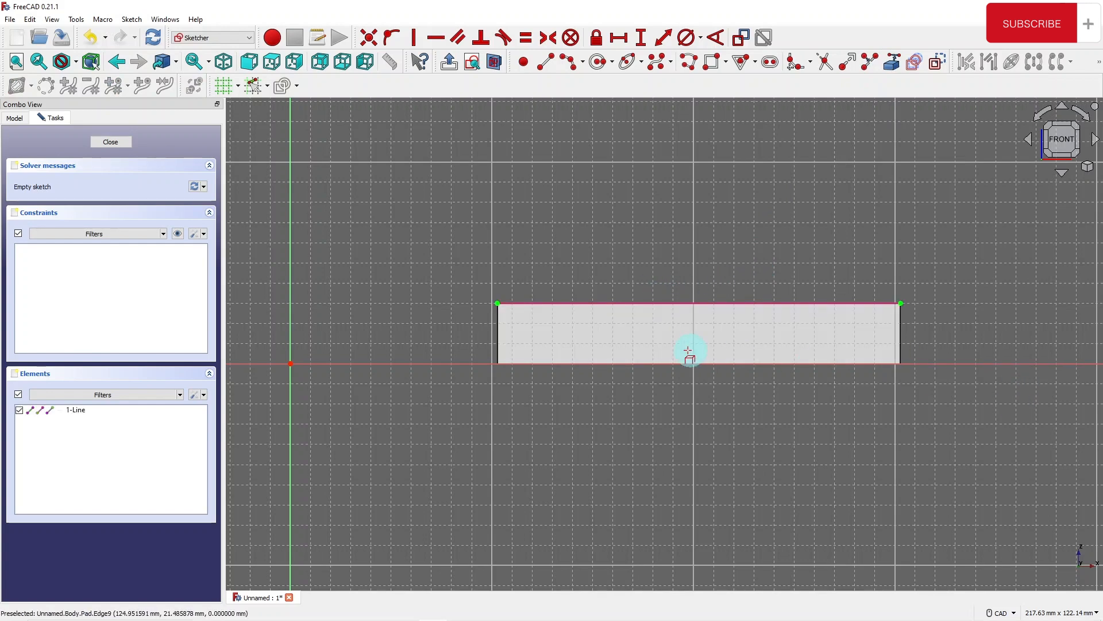
{"action": "left_click", "coordinate": [650, 365]}
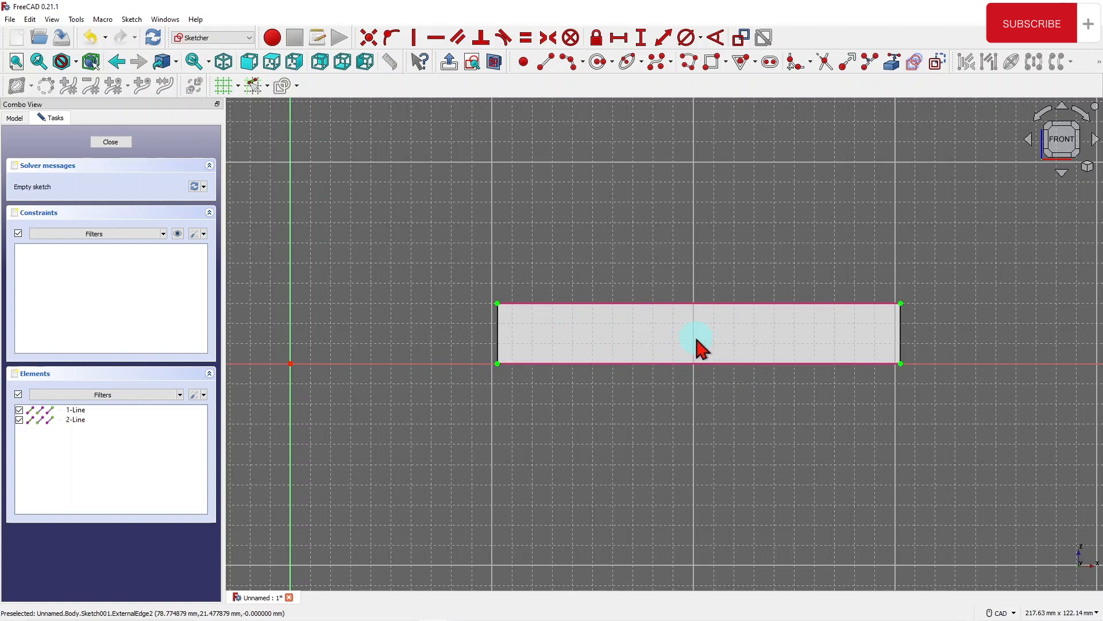
- Place a point below the front face and constrain it symmetrically between the lower edge's two end points
{"action": "left_click", "coordinate": [521, 61]}
{"action": "left_click", "coordinate": [653, 383]}
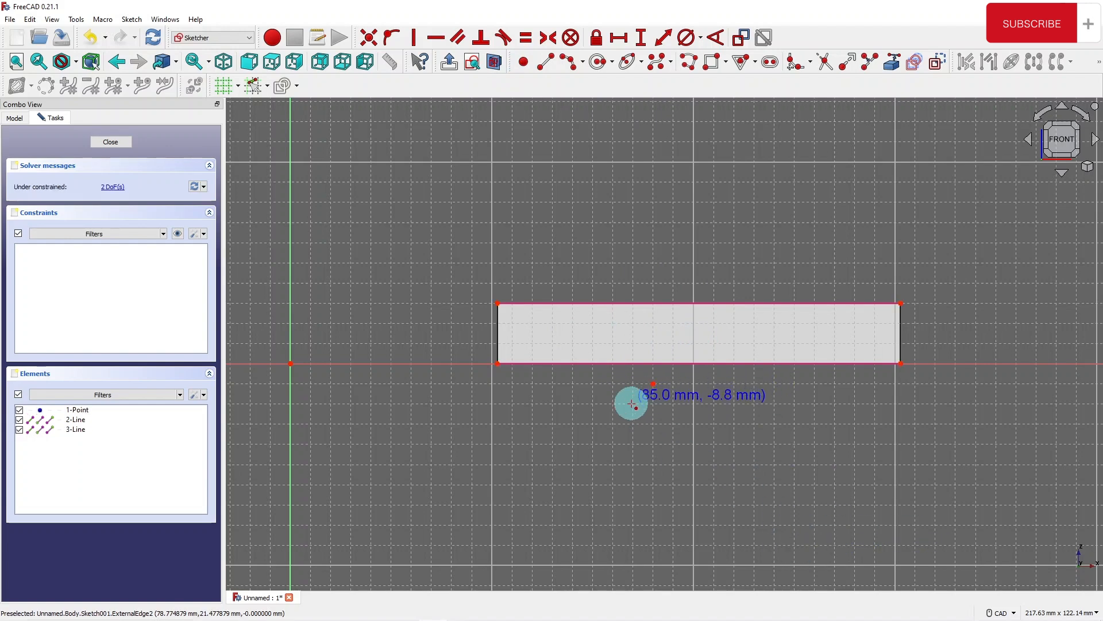
{"action": "right_click", "coordinate": [719, 205]}
{"action": "left_click", "coordinate": [547, 38]}
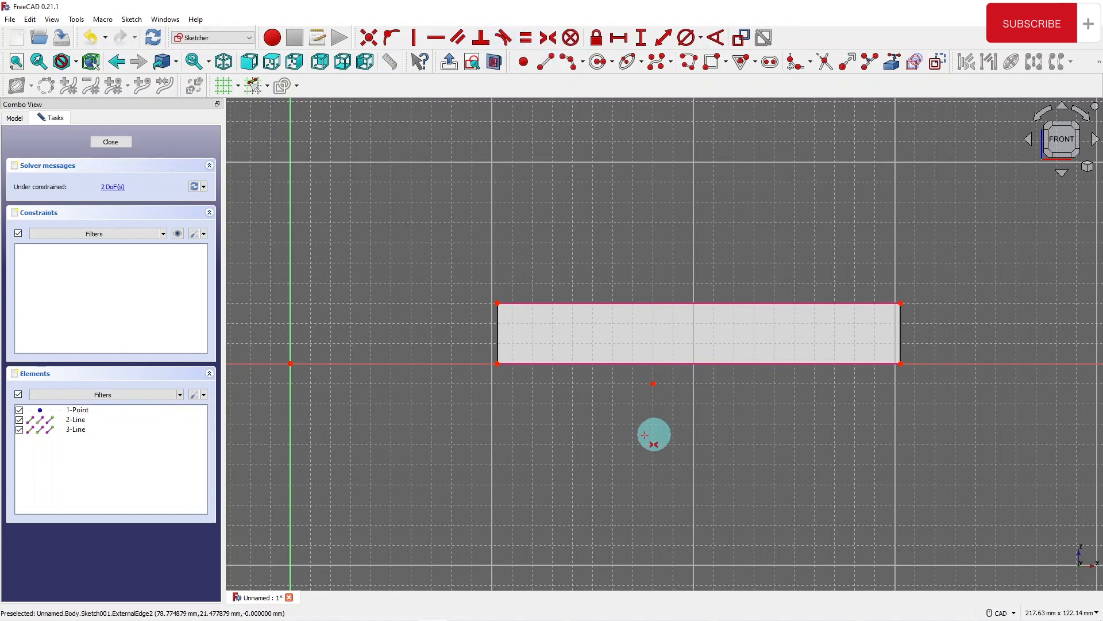
{"action": "left_click", "coordinate": [900, 363]}
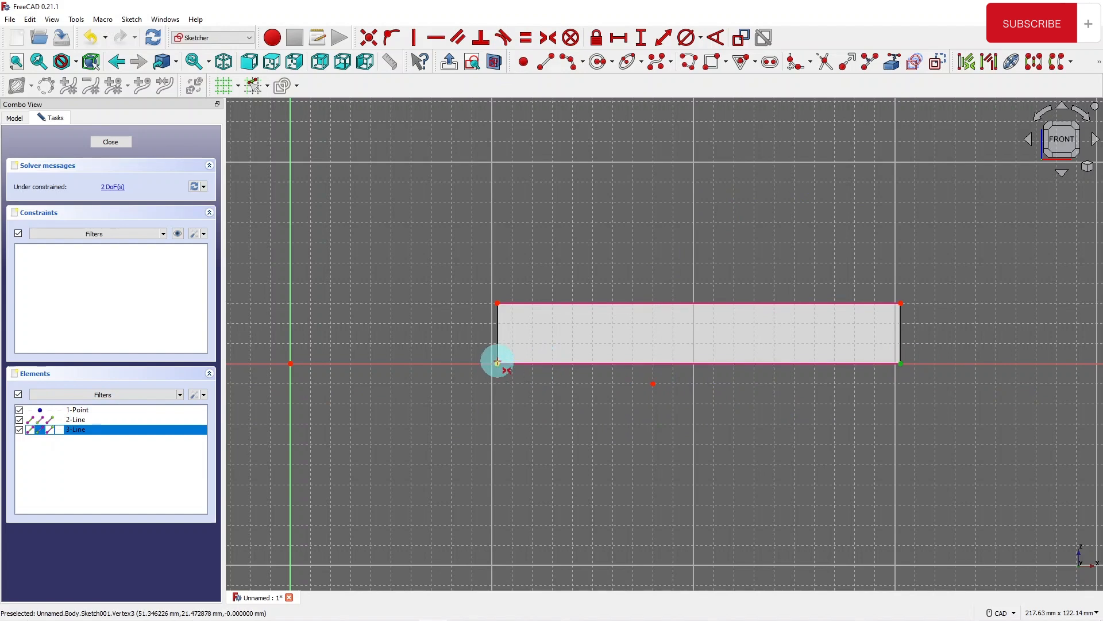
{"action": "left_click", "coordinate": [498, 363]}
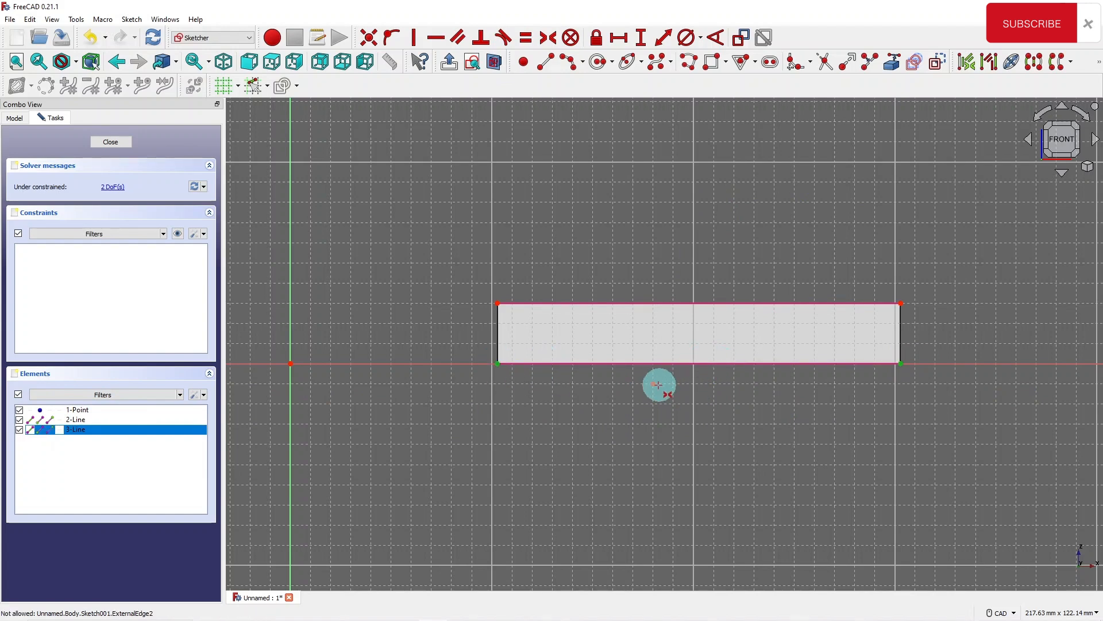
{"action": "left_click", "coordinate": [653, 384]}
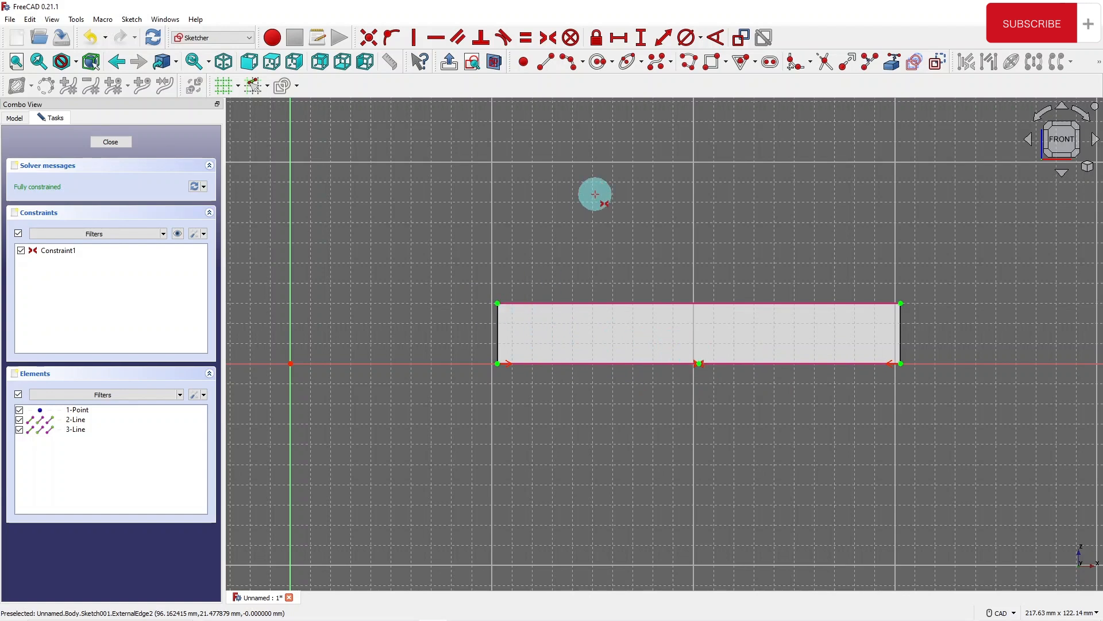
- Place a second point and constrain it symmetrically between the face's upper-left corner and the lower edge's midpoint
{"action": "left_click", "coordinate": [523, 61]}
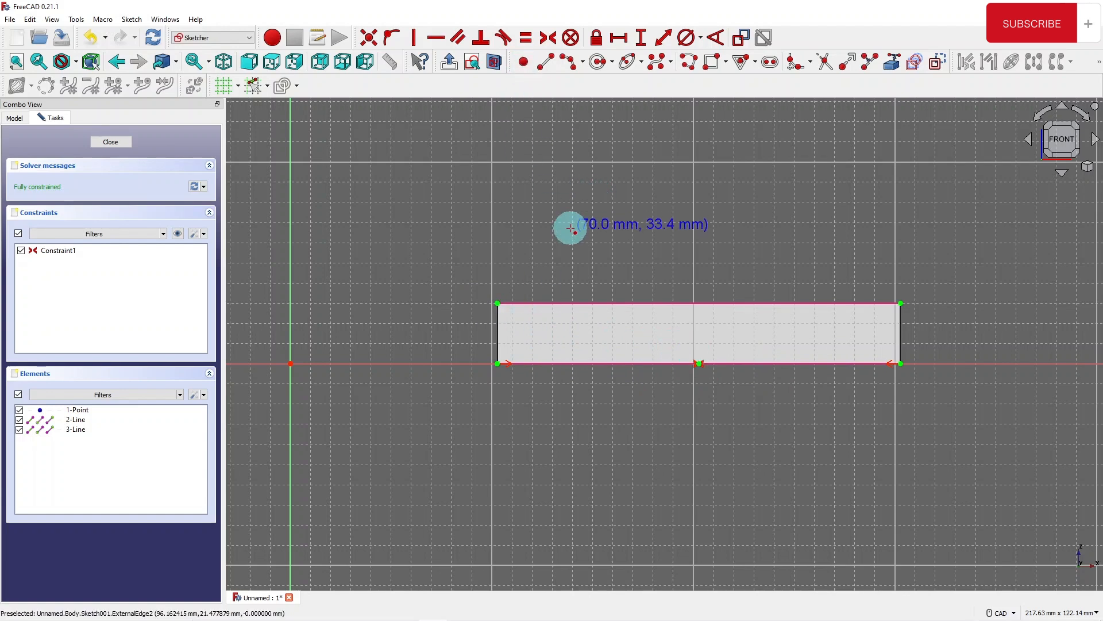
{"action": "left_click", "coordinate": [573, 228]}
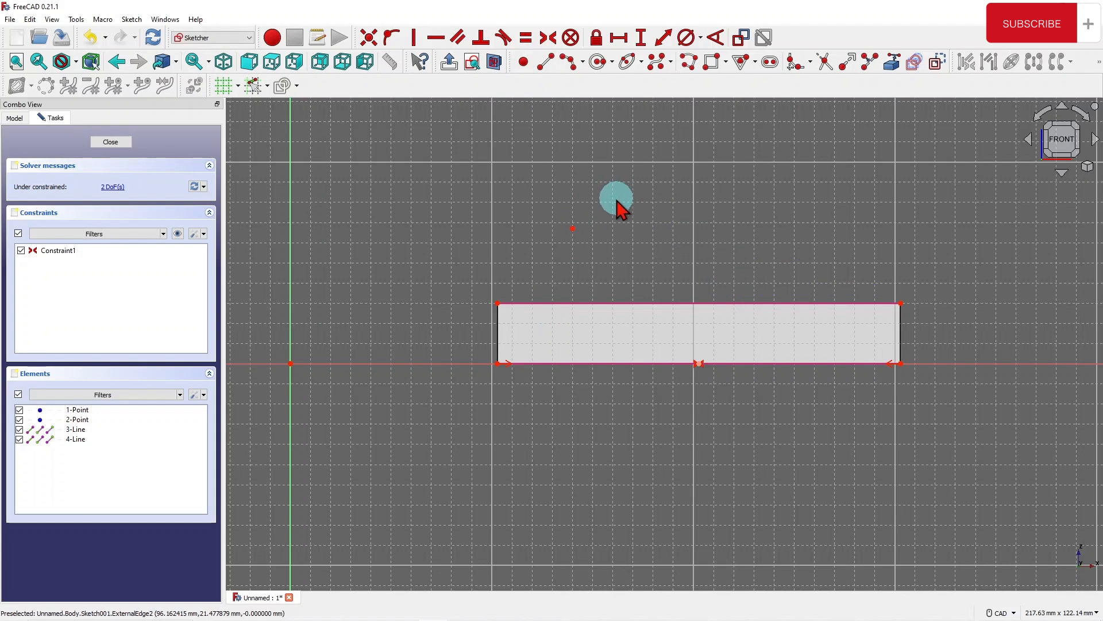
{"action": "left_click", "coordinate": [548, 39]}
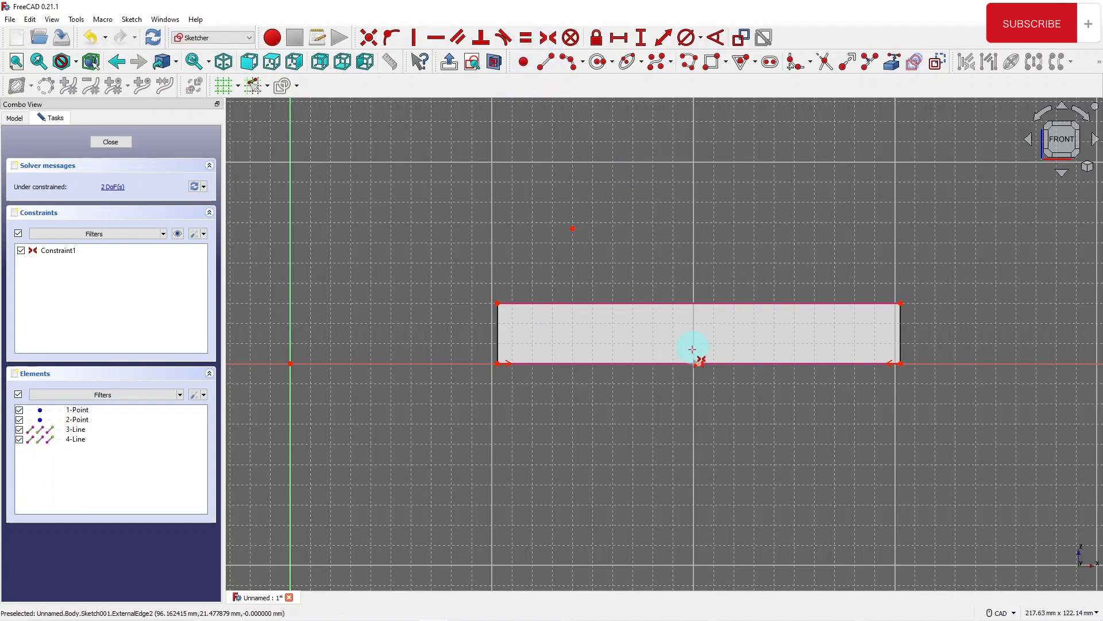
{"action": "left_click", "coordinate": [496, 302]}
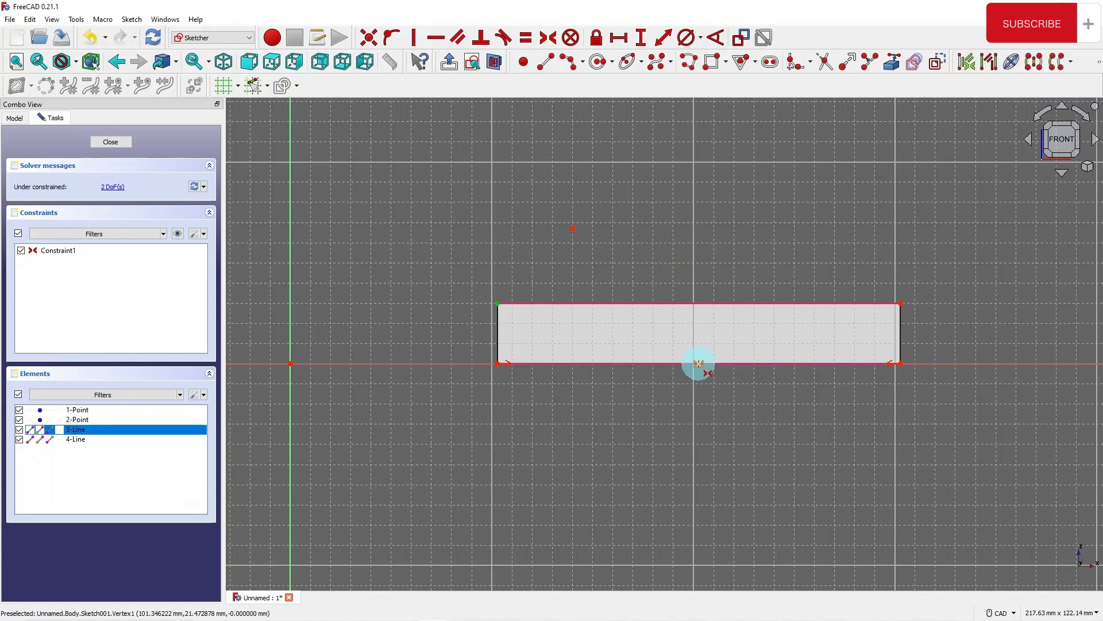
{"action": "left_click", "coordinate": [698, 363]}
{"action": "left_click", "coordinate": [573, 228]}
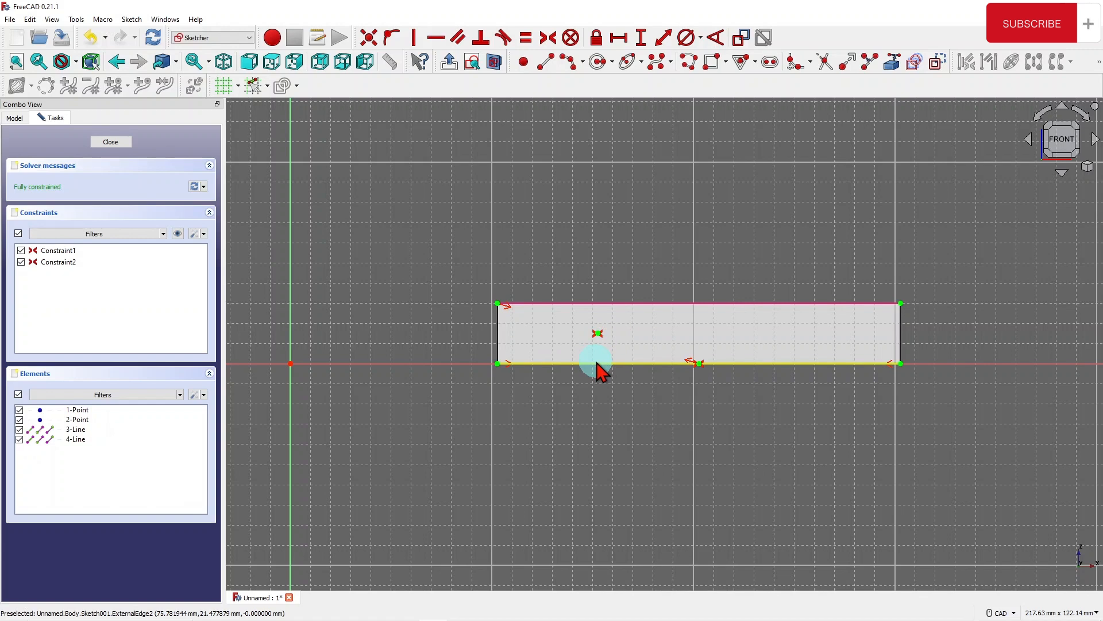
- Draw a centered rectangle around the second symmetric point, keeping it inside the left half of the front face
{"action": "scroll", "coordinate": [649, 265], "scroll_direction": "up", "scroll_amount": 1}
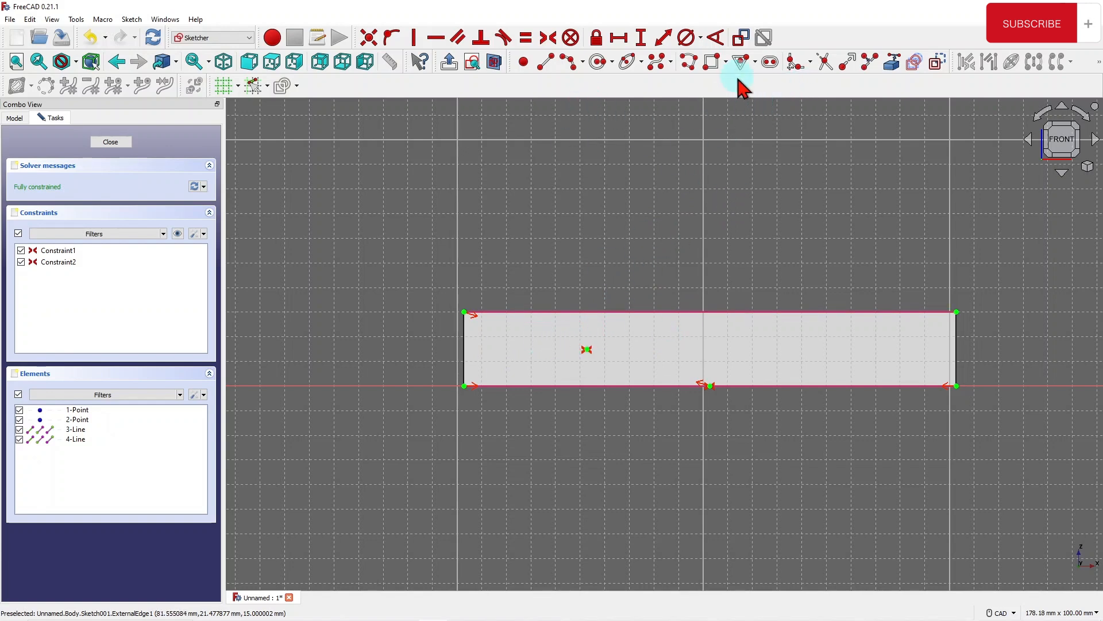
{"action": "left_click", "coordinate": [727, 62]}
{"action": "left_click", "coordinate": [758, 91]}
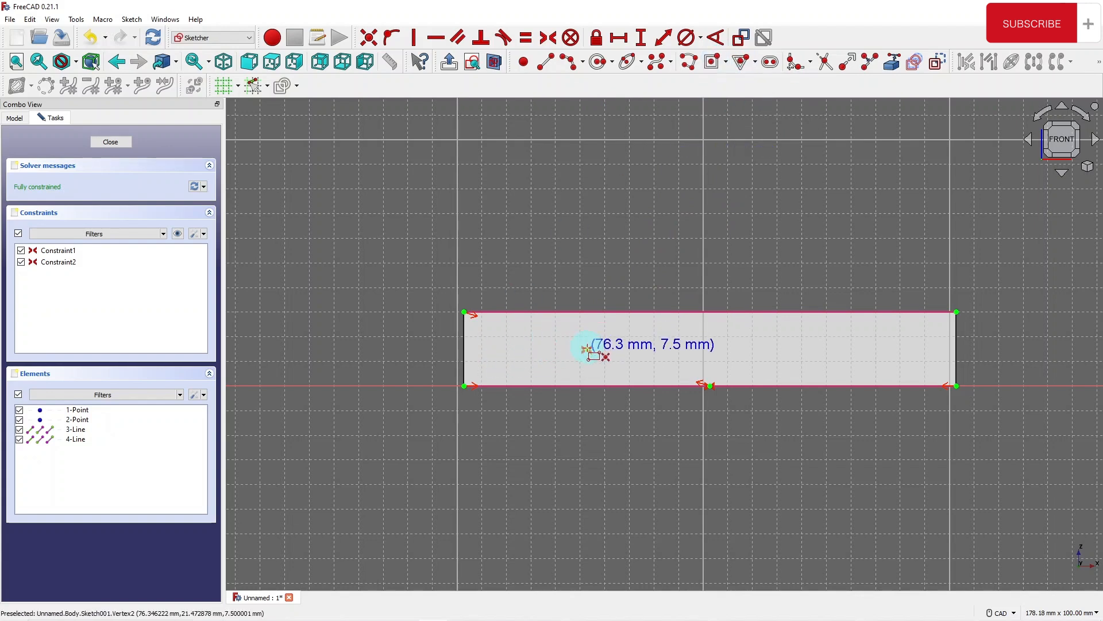
{"action": "left_click", "coordinate": [648, 337]}
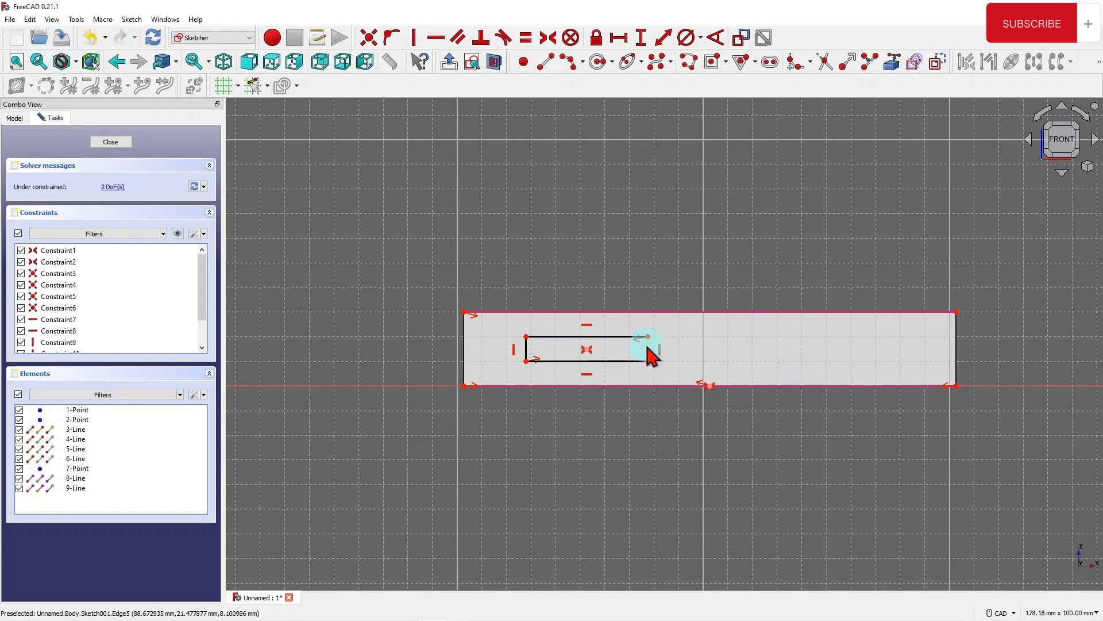
- Constrain the rectangle on the left half of the front face to 20 mm wide and 5 mm high
{"action": "left_click_drag", "start_coordinate": [652, 345], "coordinate": [655, 348]}
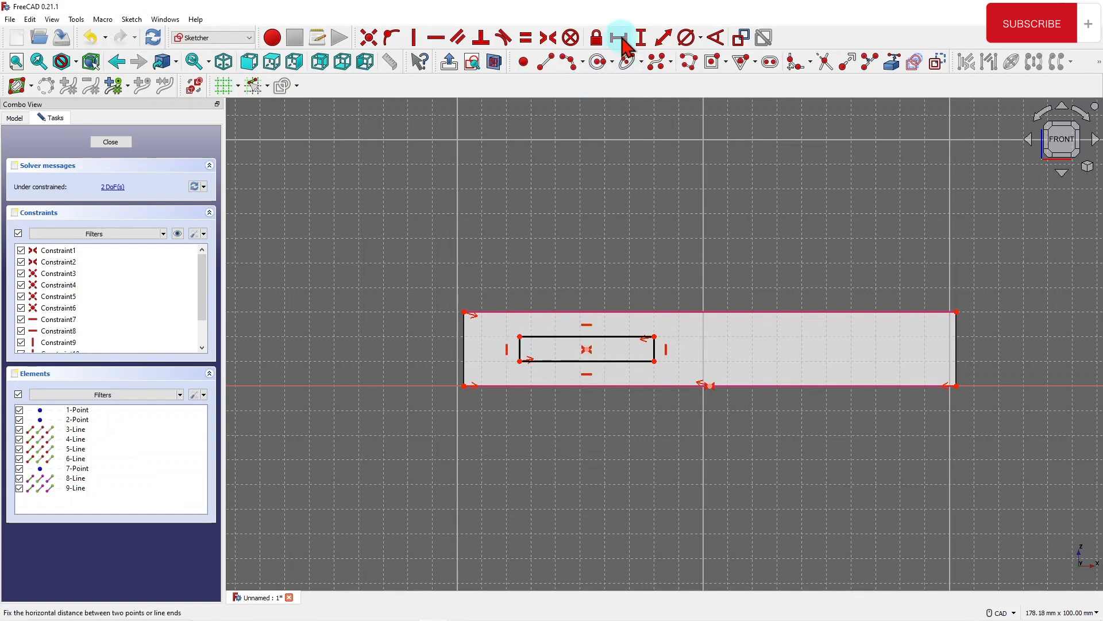
{"action": "left_click", "coordinate": [607, 337]}
{"action": "left_click", "coordinate": [607, 337]}
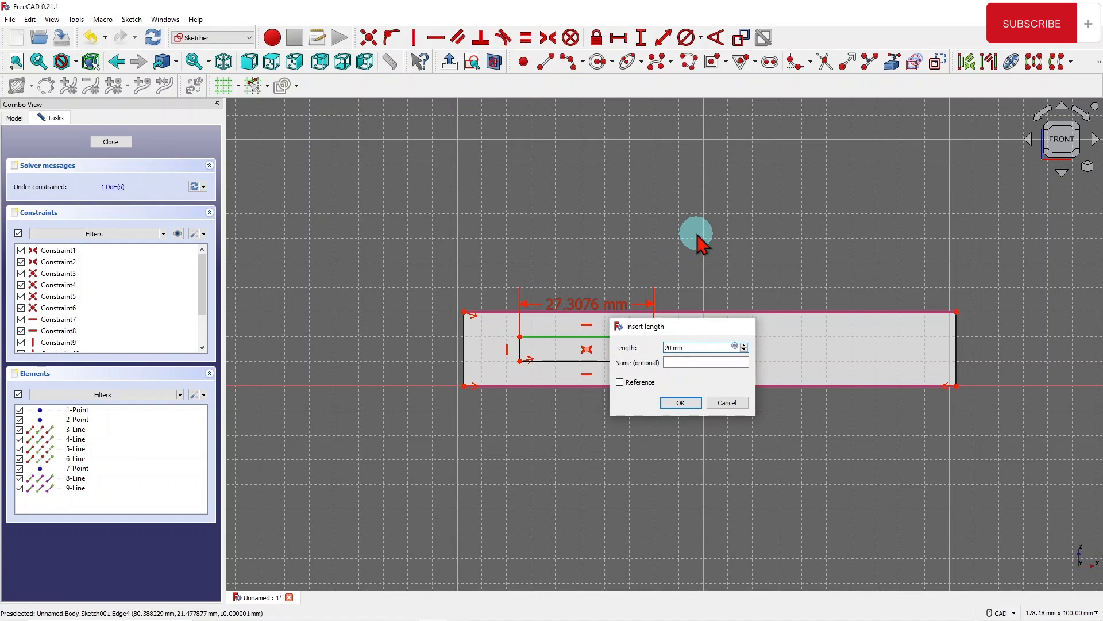
{"action": "key", "text": "Return"}
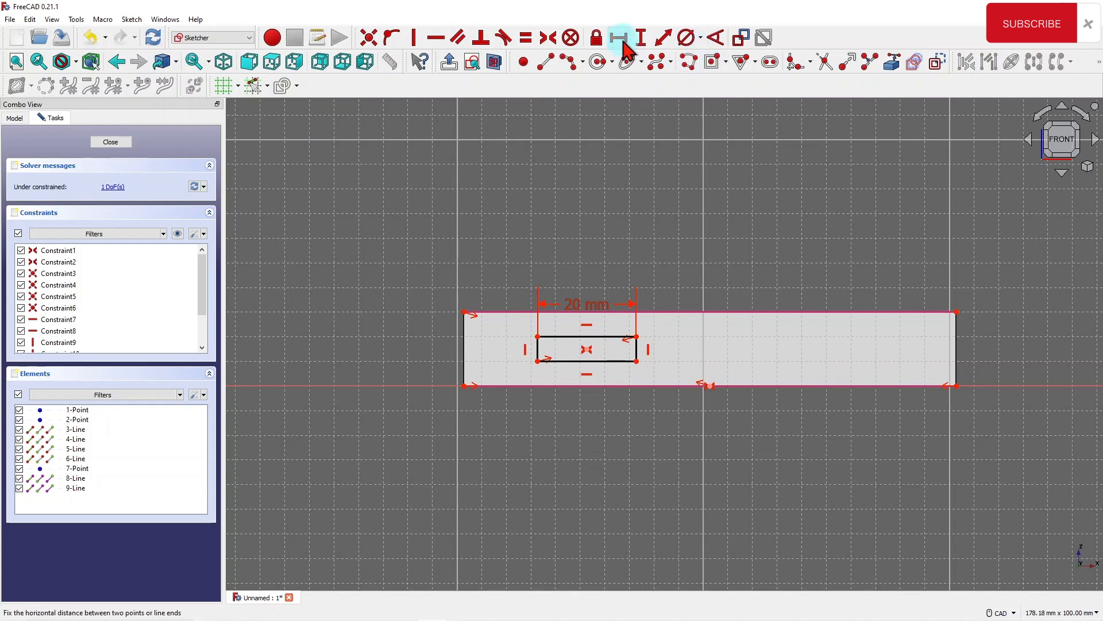
{"action": "left_click", "coordinate": [641, 38]}
{"action": "left_click", "coordinate": [688, 352]}
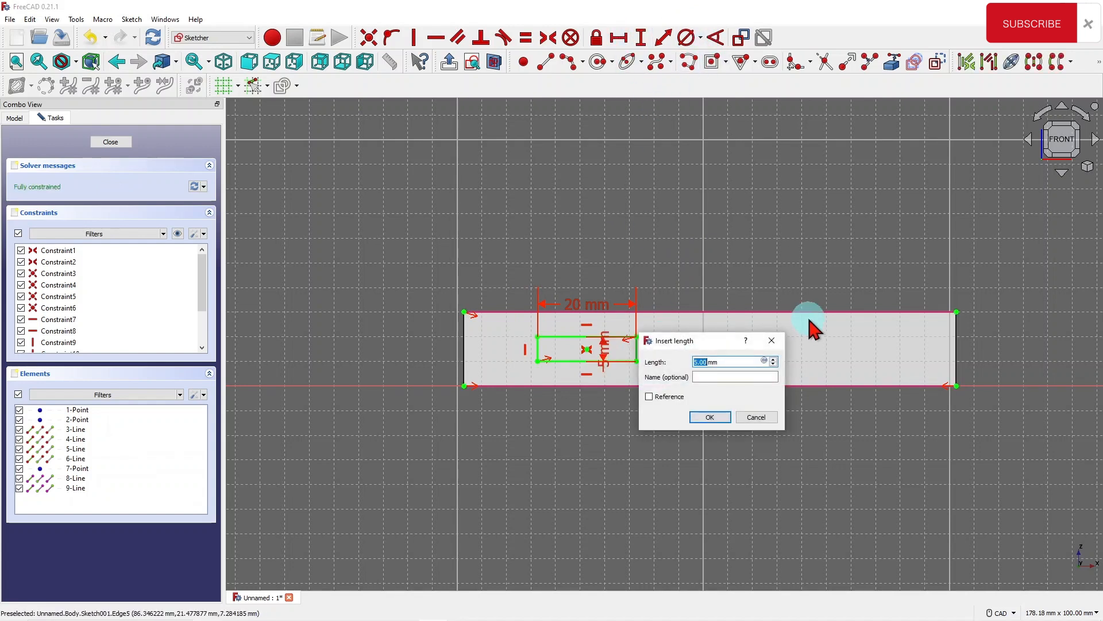
{"action": "left_click", "coordinate": [710, 417]}
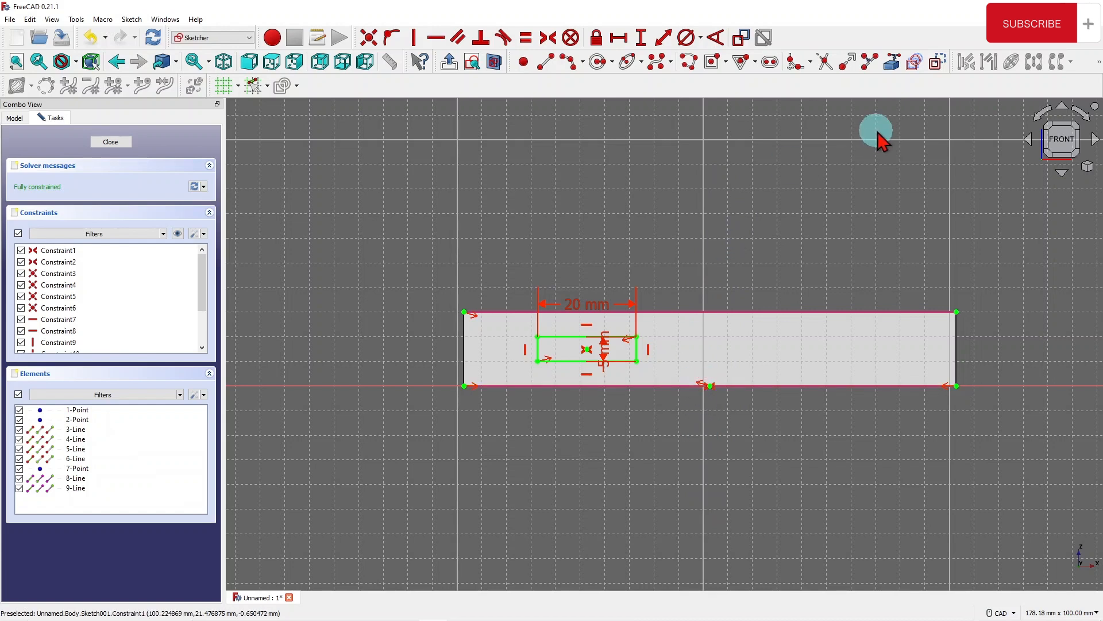
- Draw a vertical line crossing the front face just right of its midpoint and convert it to construction geometry
{"action": "left_click", "coordinate": [543, 62]}
{"action": "left_click", "coordinate": [745, 139]}
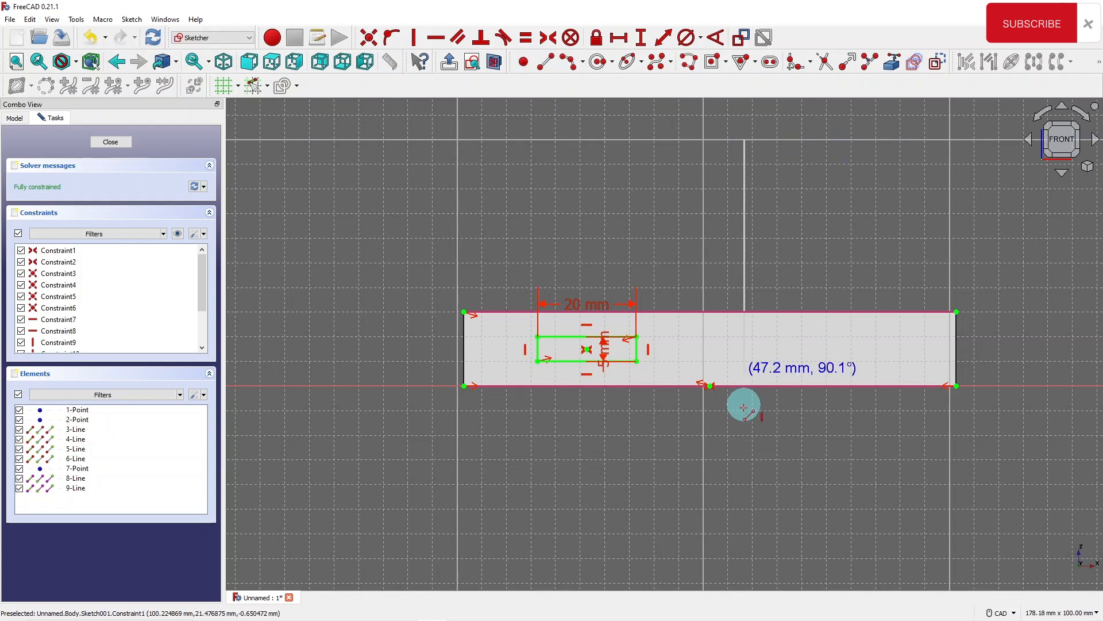
{"action": "left_click", "coordinate": [741, 495]}
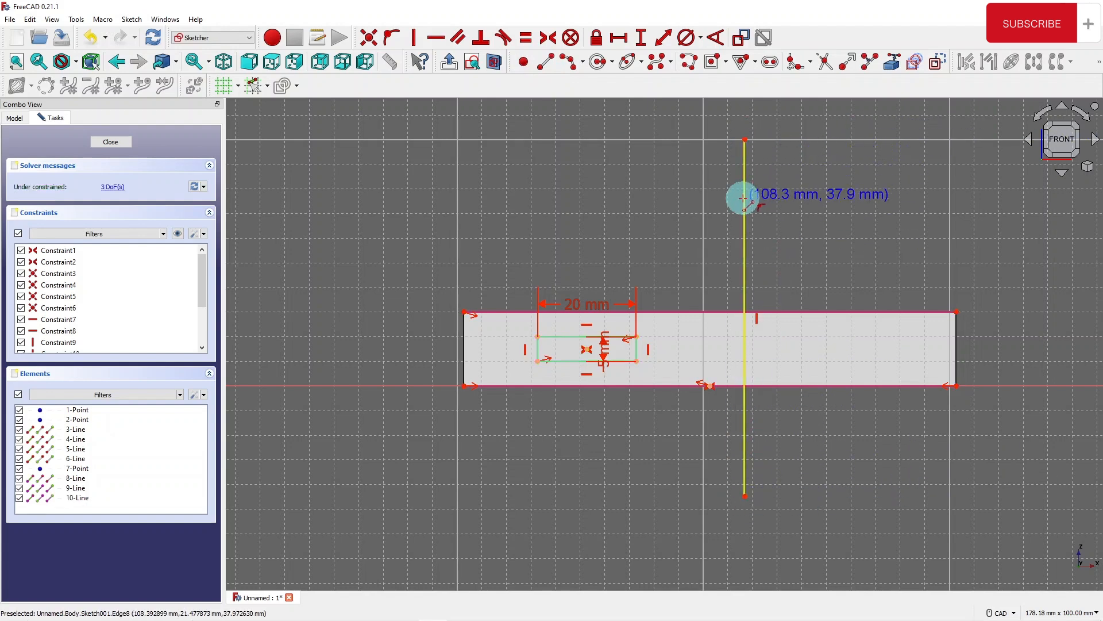
{"action": "right_click", "coordinate": [898, 204]}
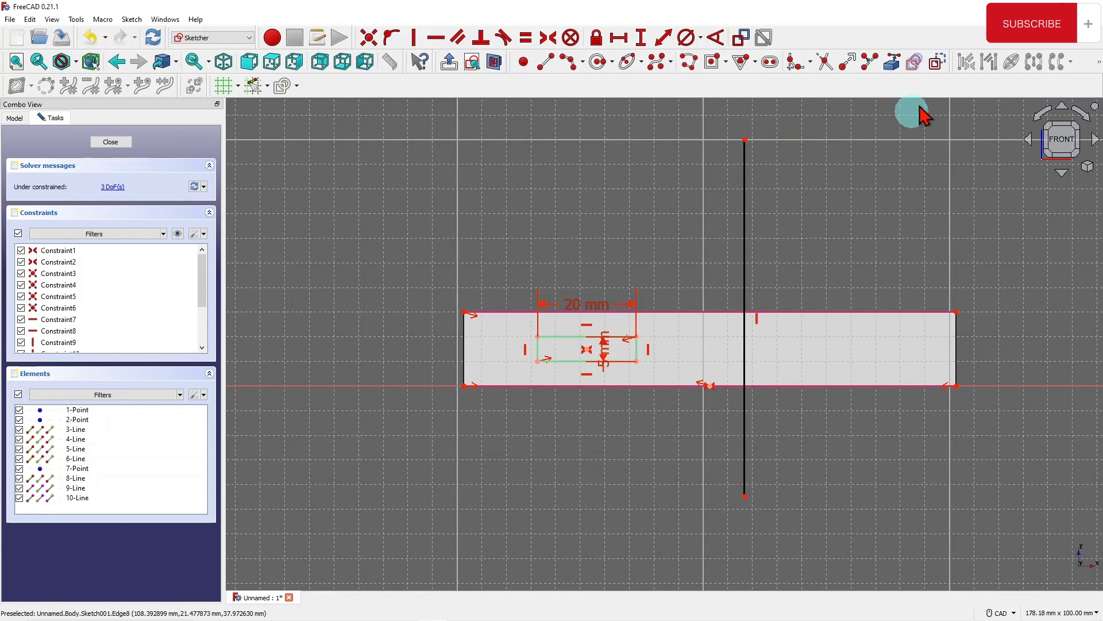
{"action": "left_click", "coordinate": [745, 212]}
{"action": "left_click", "coordinate": [936, 62]}
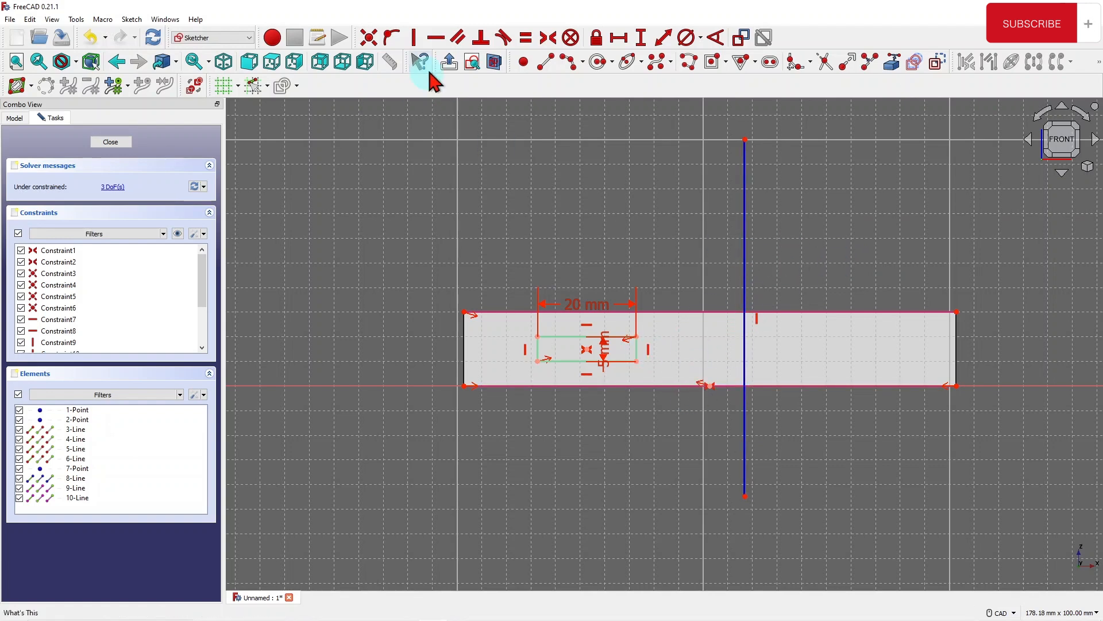
- Constrain the vertical construction line to pass through the midpoint of the face's lower edge with a point-on-object constraint
{"action": "left_click", "coordinate": [392, 39]}
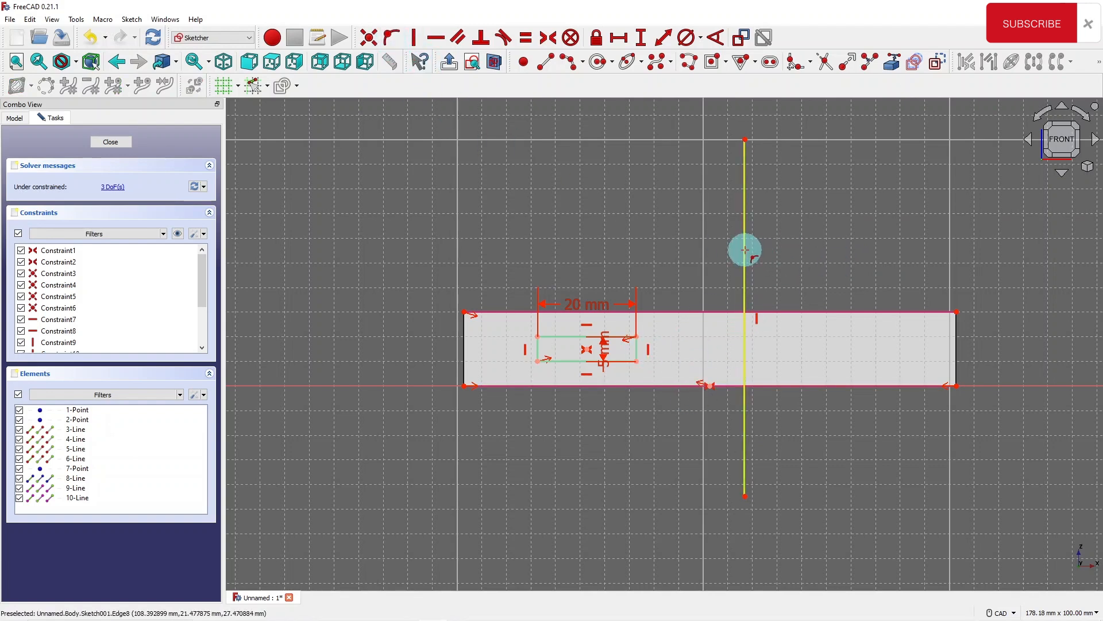
{"action": "left_click", "coordinate": [745, 250]}
{"action": "left_click", "coordinate": [710, 386]}
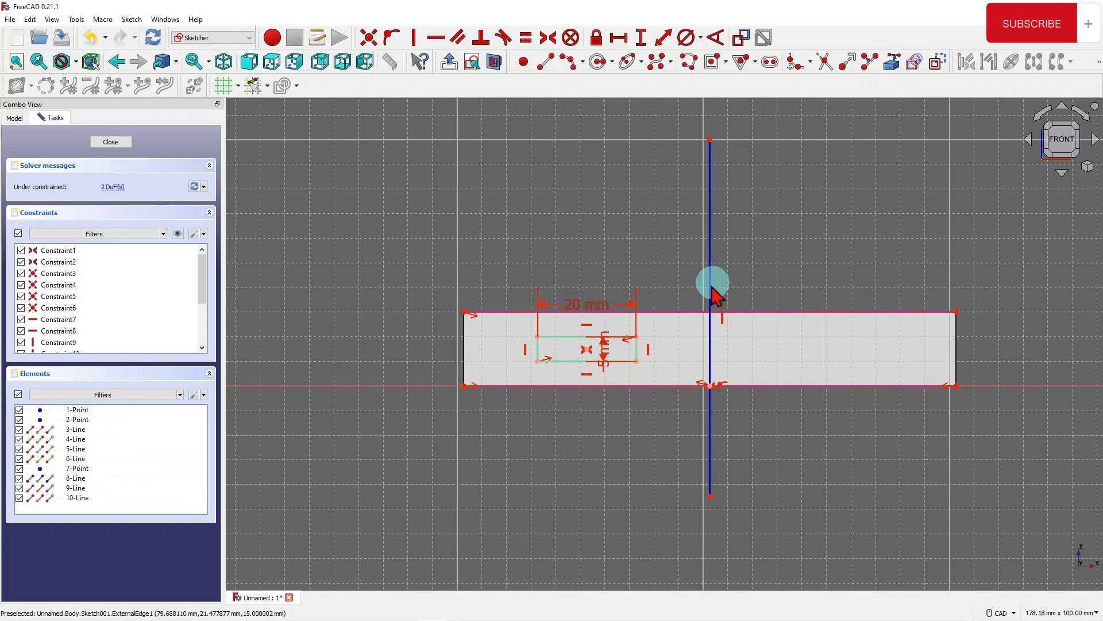
{"action": "mouse_move", "coordinate": [529, 328]}
{"action": "left_mouse_down"}
{"action": "mouse_move", "coordinate": [645, 376]}
{"action": "mouse_move", "coordinate": [658, 368]}
{"action": "left_mouse_up"}
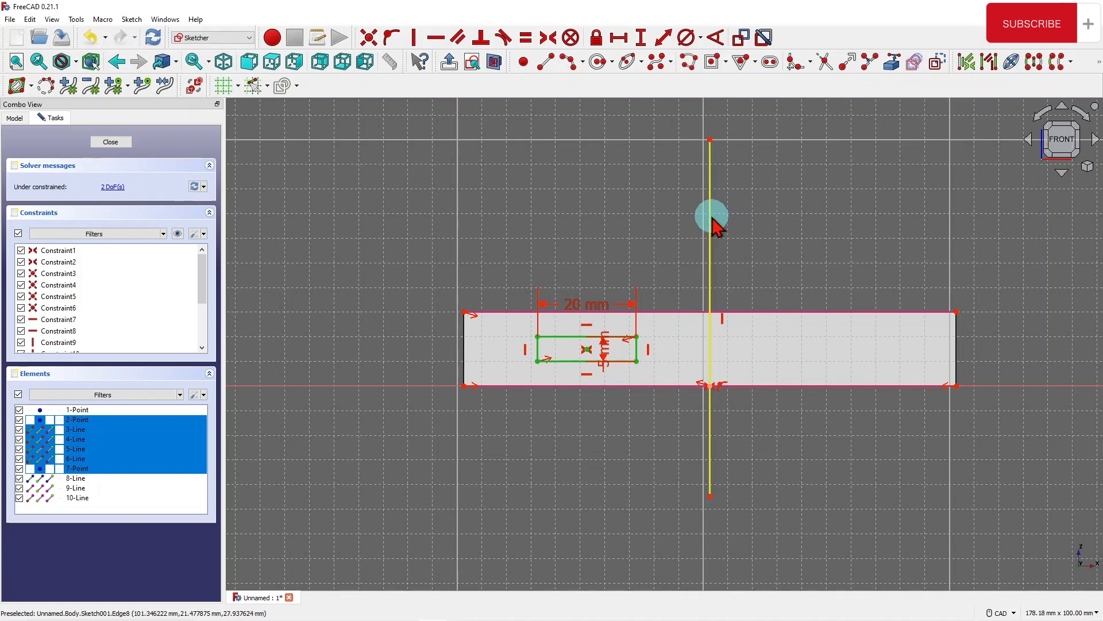
{"action": "right_click", "coordinate": [759, 247]}
{"action": "left_click", "coordinate": [732, 241]}
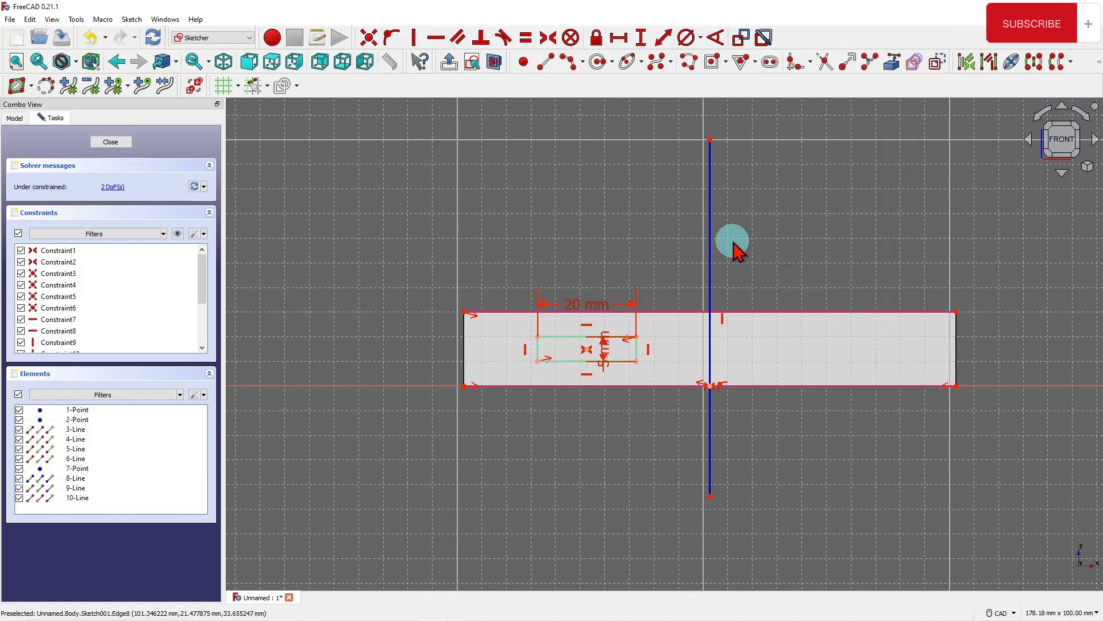
{"action": "key", "text": "Escape"}
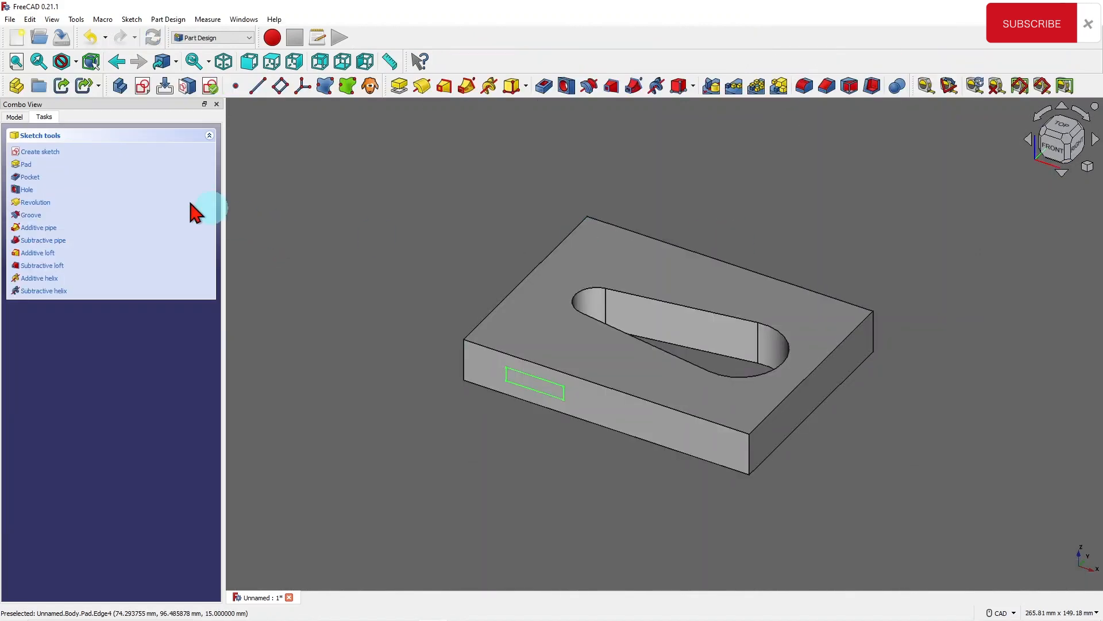
{"action": "left_click", "coordinate": [15, 117]}
{"action": "double_click", "coordinate": [69, 191]}
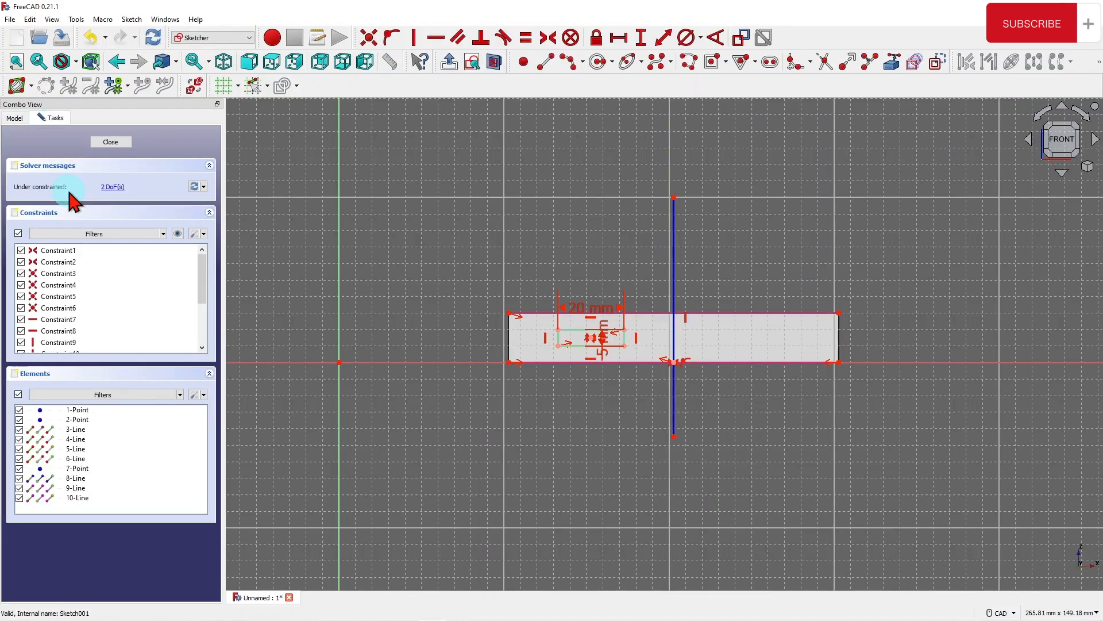
- Mirror the 20 mm rectangle and its center point across the vertical construction line with the symmetry tool
{"action": "scroll", "coordinate": [611, 260], "scroll_direction": "up", "scroll_amount": 2}
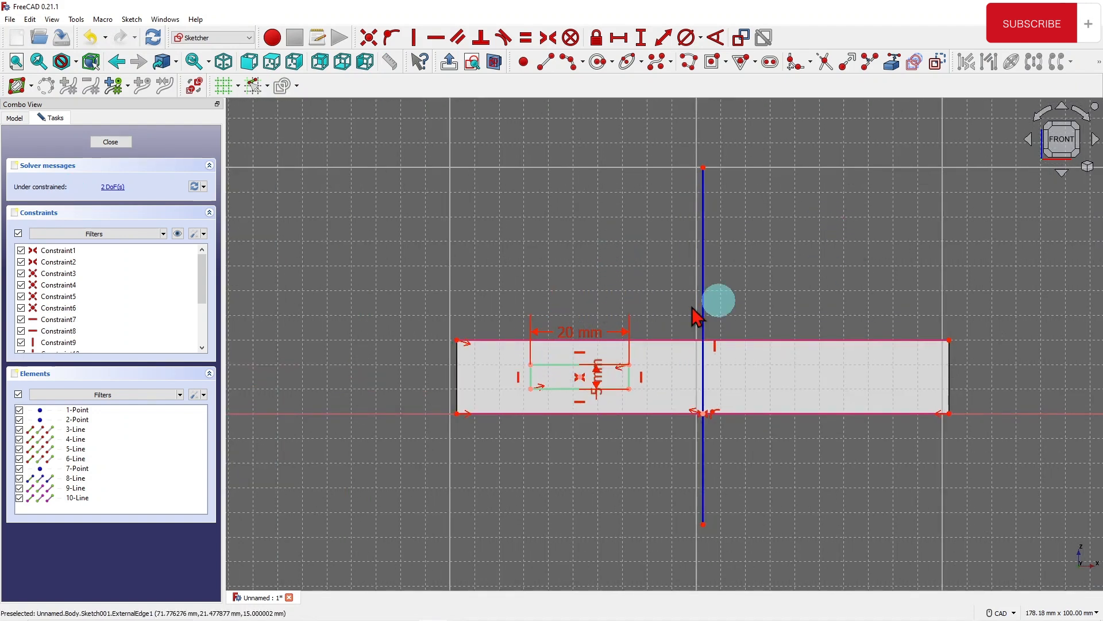
{"action": "left_click_drag", "start_coordinate": [603, 381], "coordinate": [650, 397]}
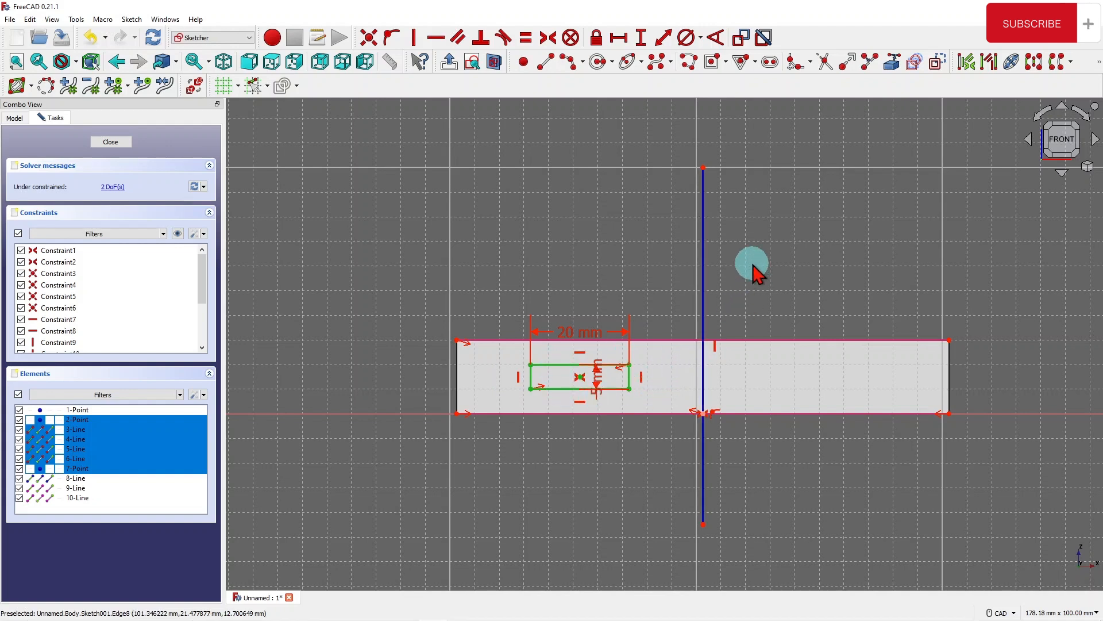
{"action": "left_click", "coordinate": [703, 232]}
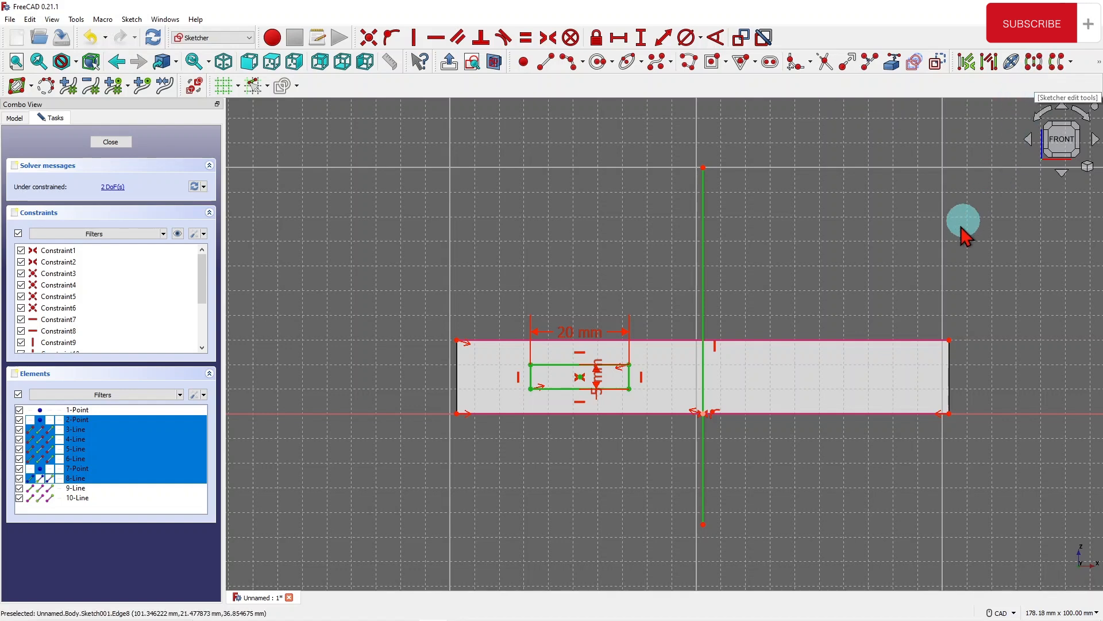
{"action": "left_click", "coordinate": [1031, 65]}
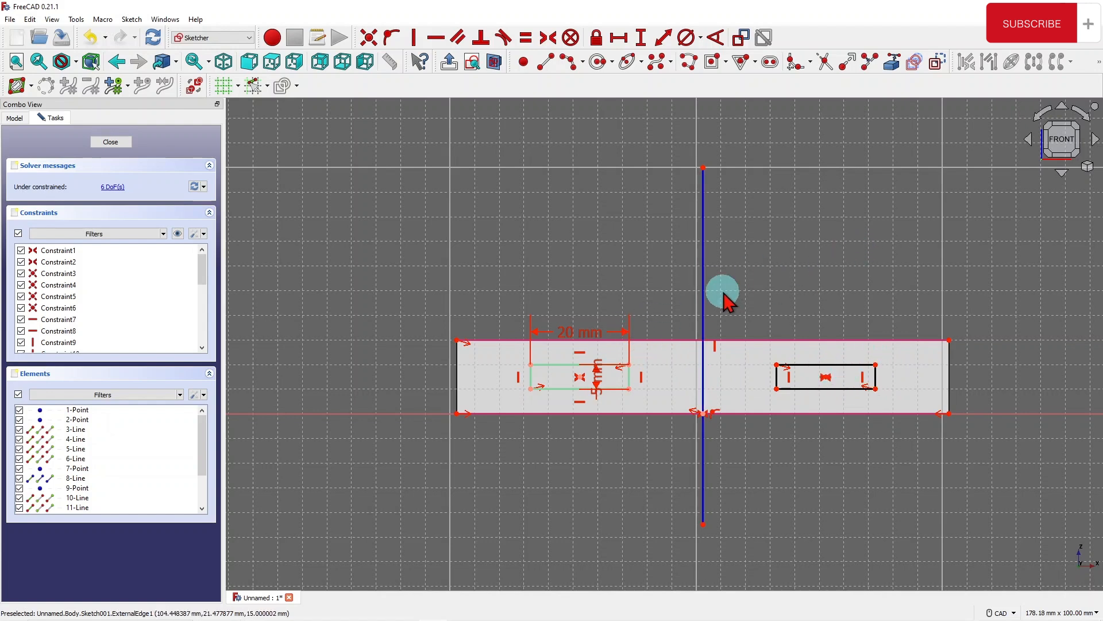
- Move the left rectangle's dimensions clear of it, and constrain the mirrored rectangle's width and height equal to the left one's
{"action": "left_click_drag", "start_coordinate": [592, 343], "coordinate": [594, 296]}
{"action": "mouse_move", "coordinate": [599, 379]}
{"action": "left_mouse_down"}
{"action": "mouse_move", "coordinate": [669, 377]}
{"action": "mouse_move", "coordinate": [660, 493]}
{"action": "left_mouse_up"}
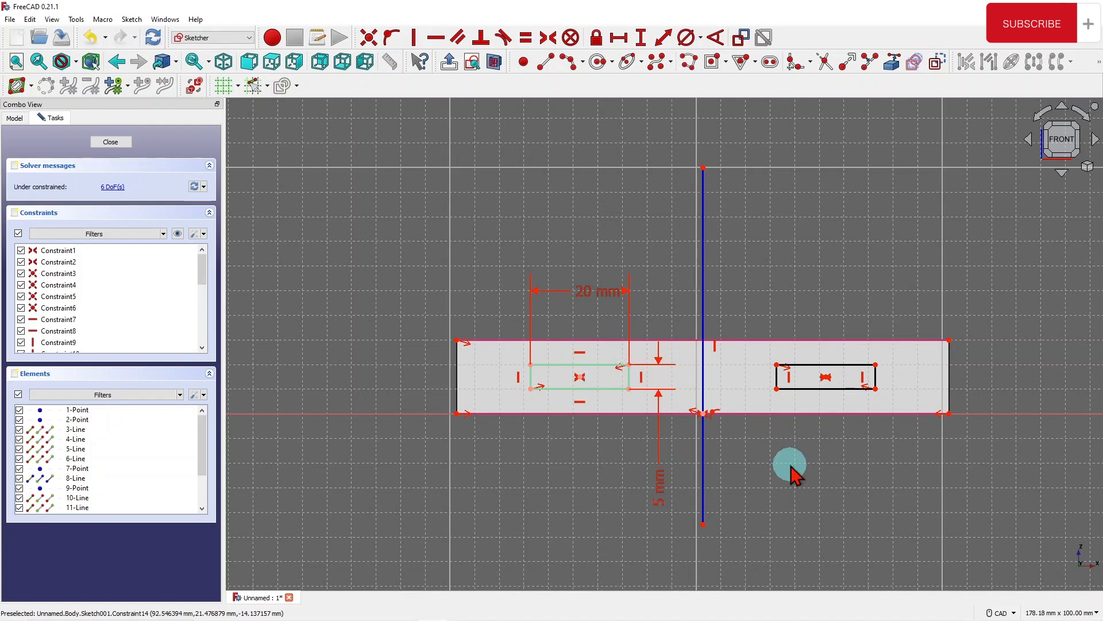
{"action": "left_click", "coordinate": [525, 49]}
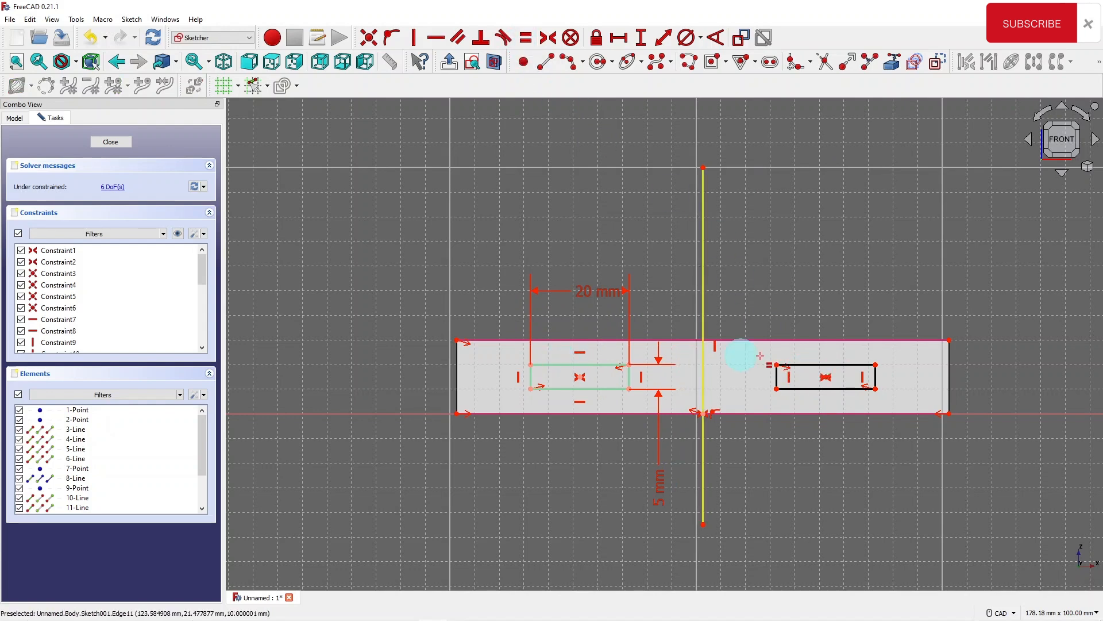
{"action": "left_click", "coordinate": [601, 365]}
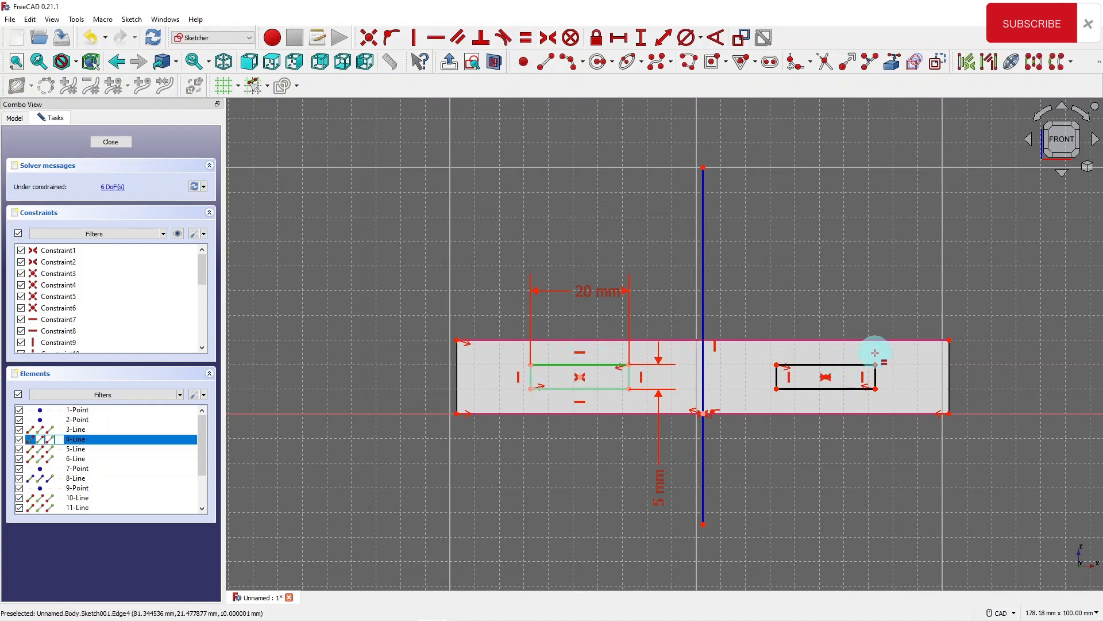
{"action": "left_click", "coordinate": [834, 364]}
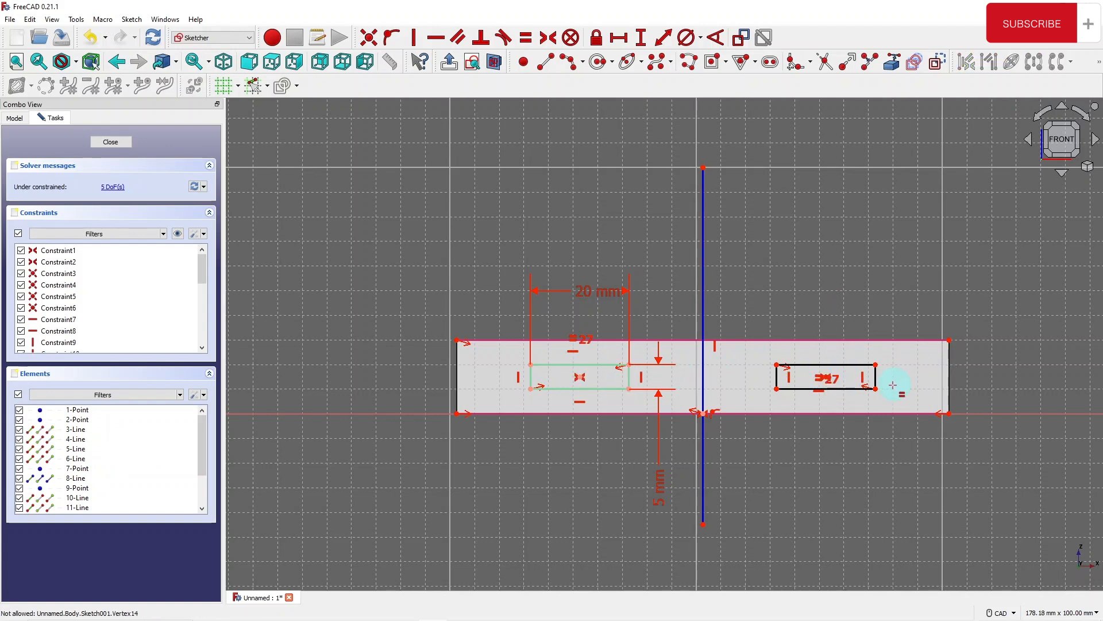
{"action": "left_click", "coordinate": [628, 378]}
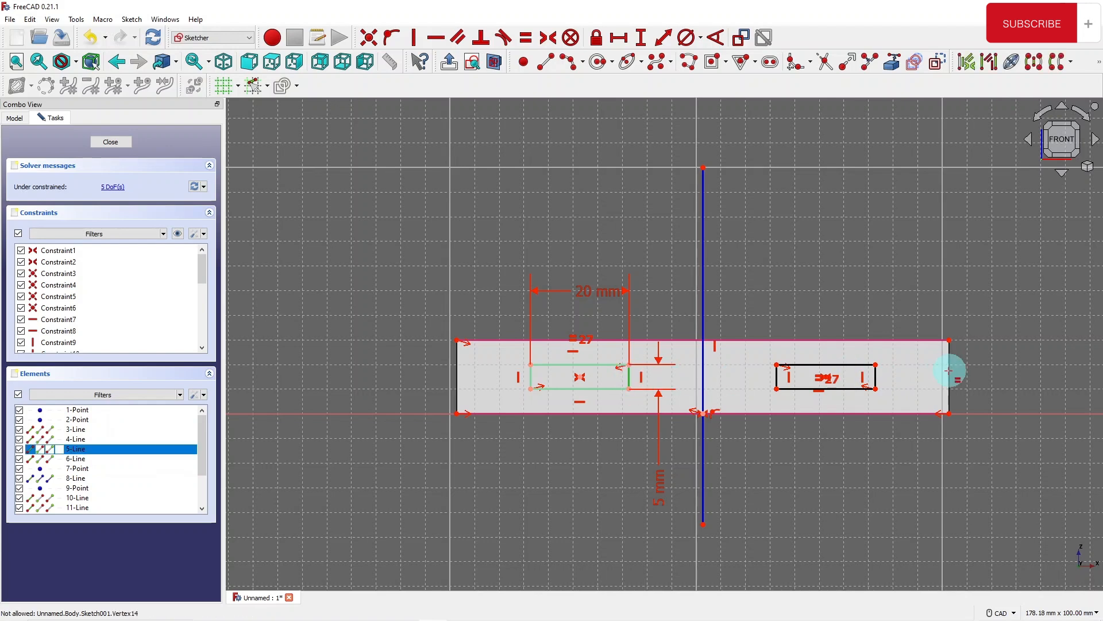
{"action": "left_click", "coordinate": [873, 378]}
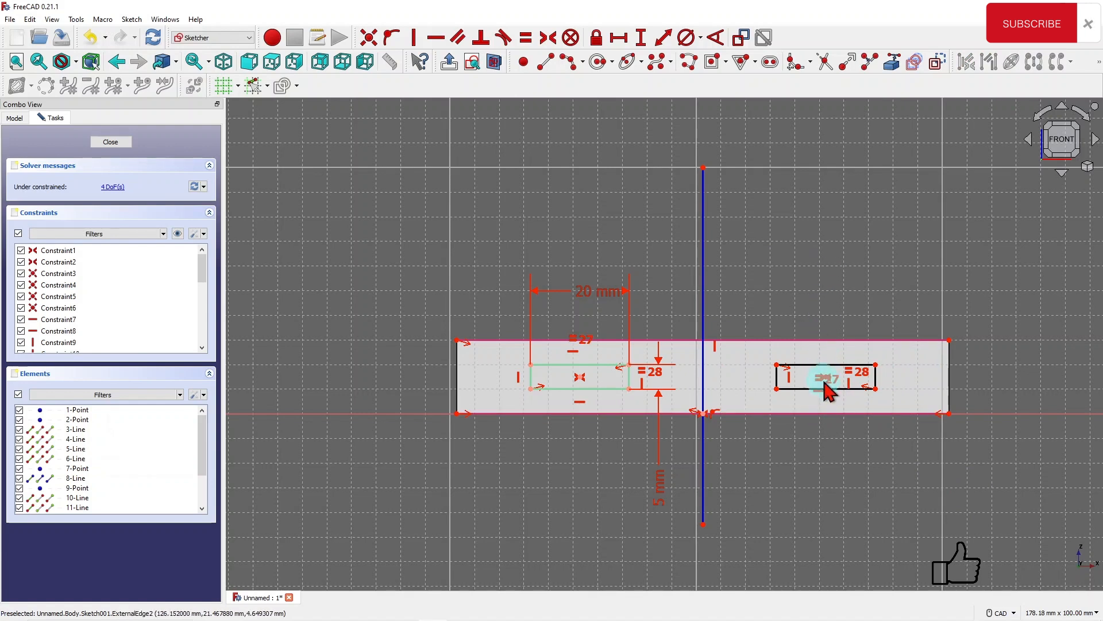
- Set the left rectangle's height dimension to 5.5 mm
{"action": "scroll", "coordinate": [825, 368], "scroll_direction": "up", "scroll_amount": 4}
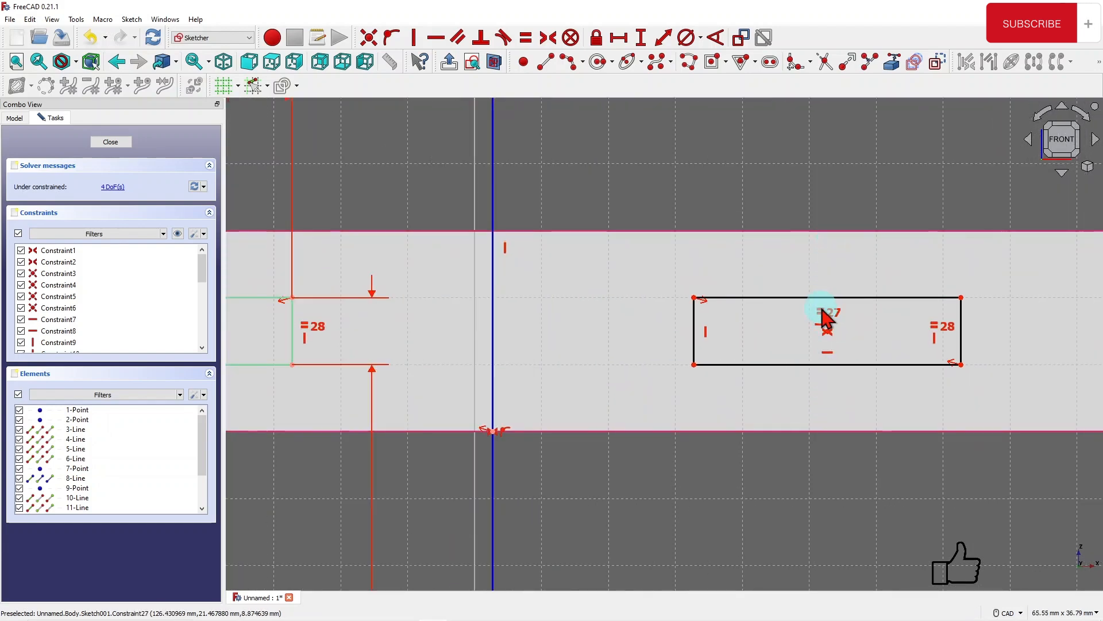
{"action": "left_click", "coordinate": [821, 313]}
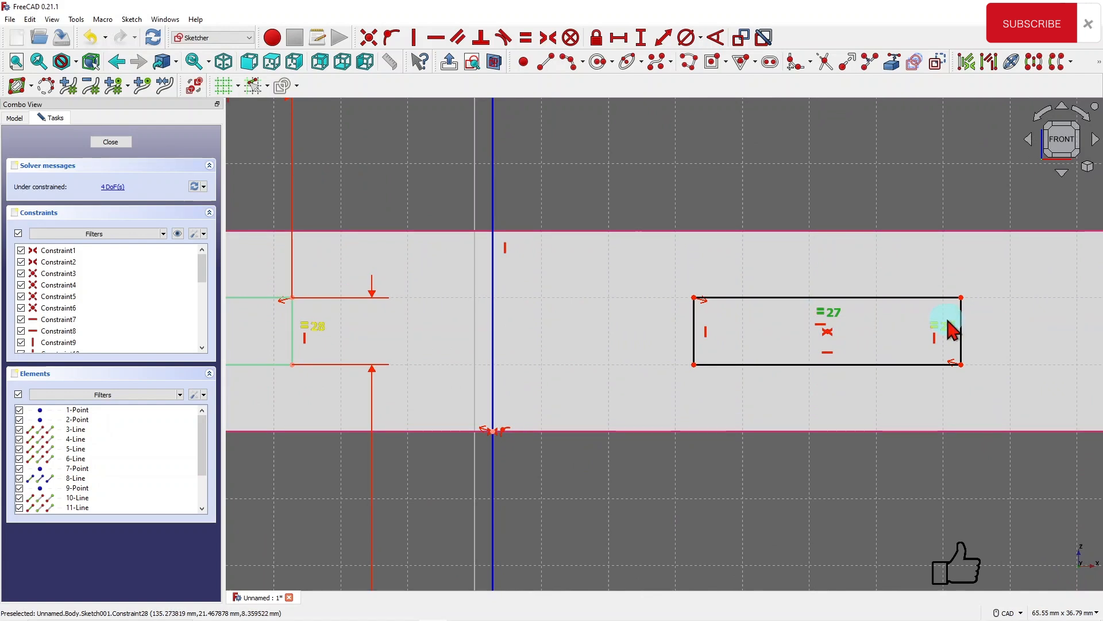
{"action": "scroll", "coordinate": [836, 296], "scroll_direction": "down", "scroll_amount": 3}
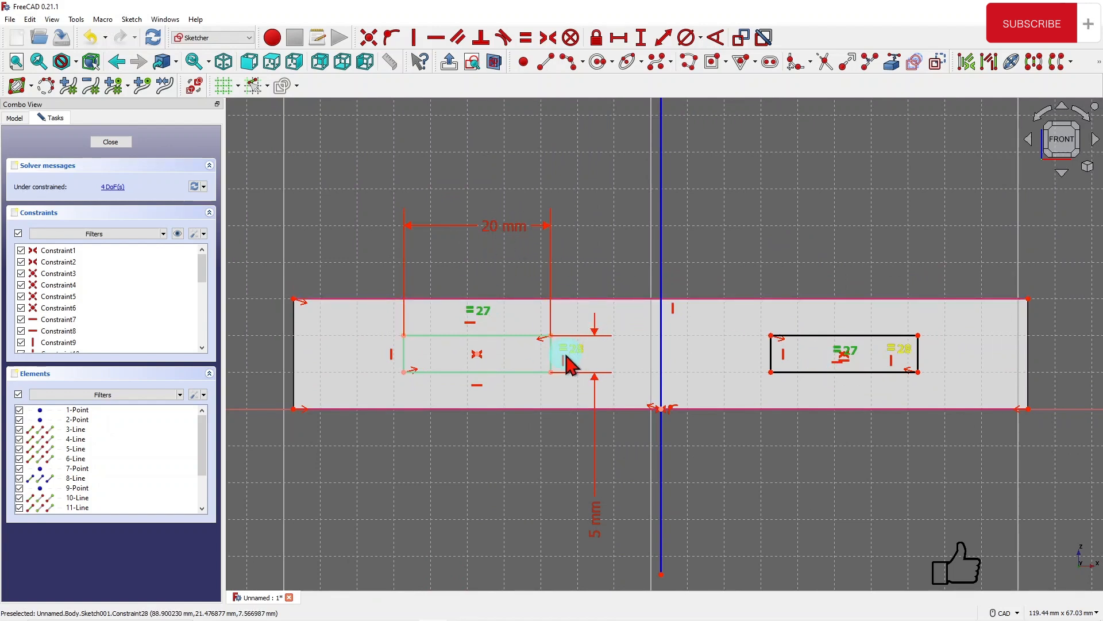
{"action": "double_click", "coordinate": [597, 523]}
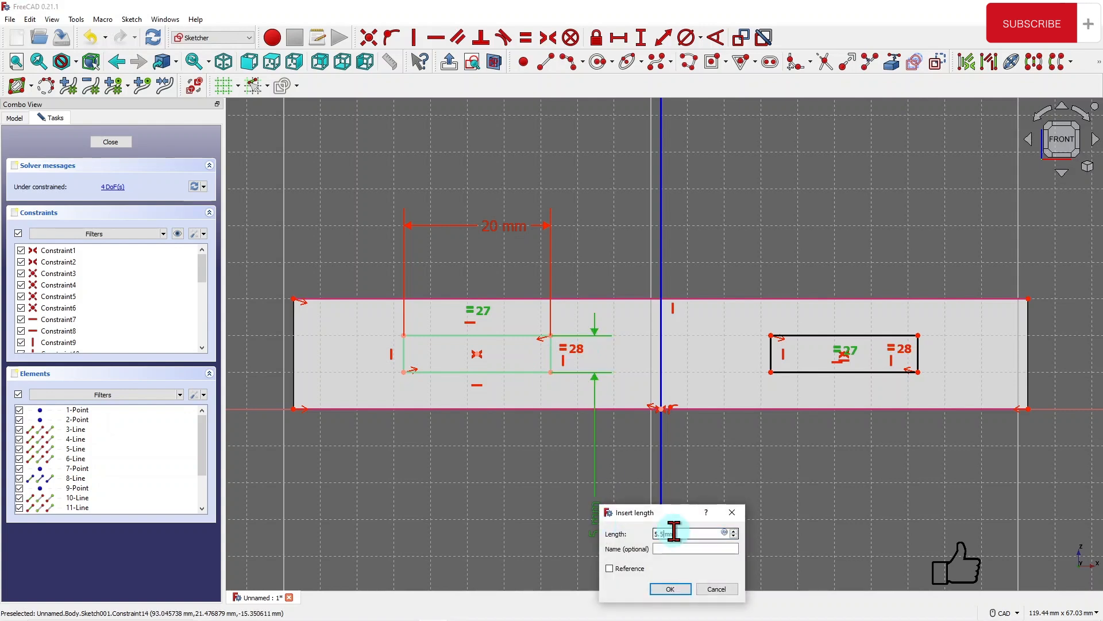
{"action": "key", "text": "Return"}
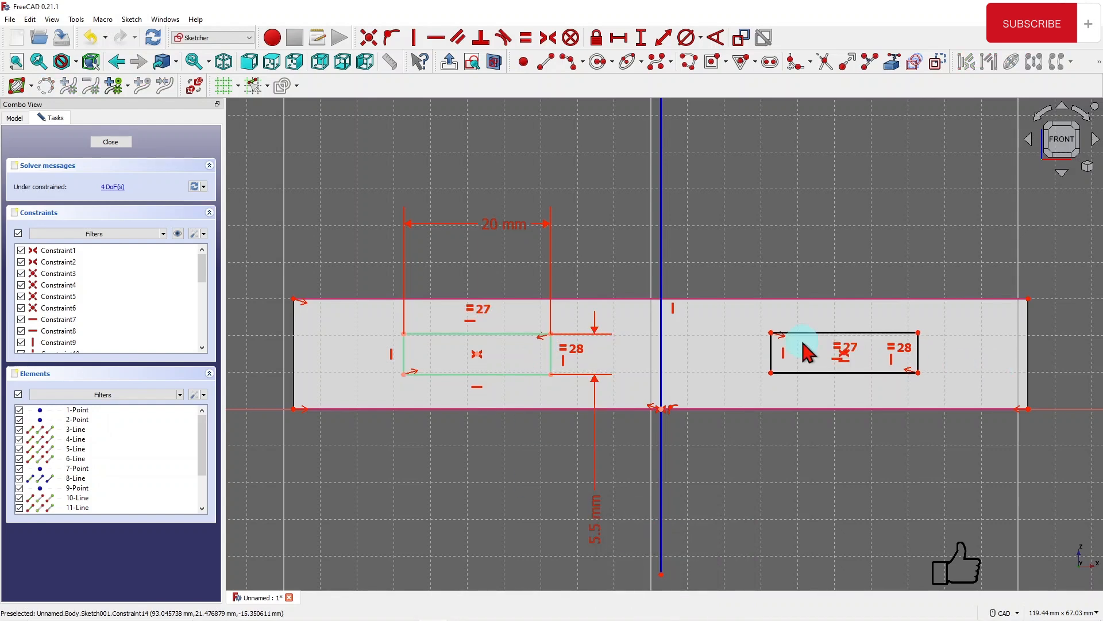
- Move the mirrored rectangle slightly within the front face to test its remaining freedom of movement
{"action": "scroll", "coordinate": [800, 460], "scroll_direction": "down", "scroll_amount": 1}
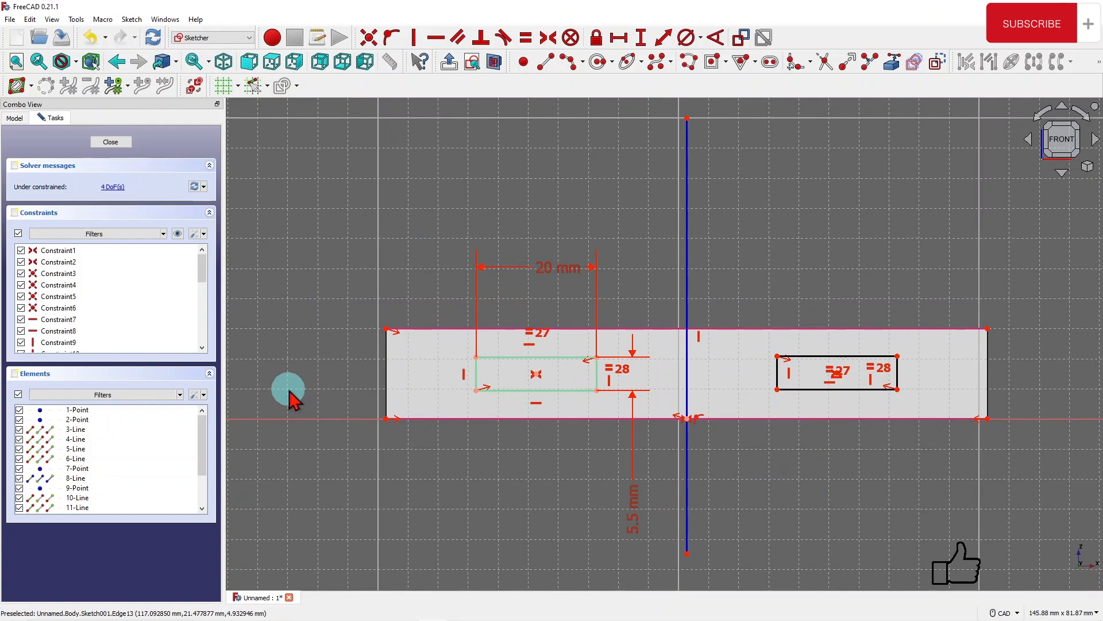
{"action": "scroll", "coordinate": [729, 293], "scroll_direction": "down", "scroll_amount": 1}
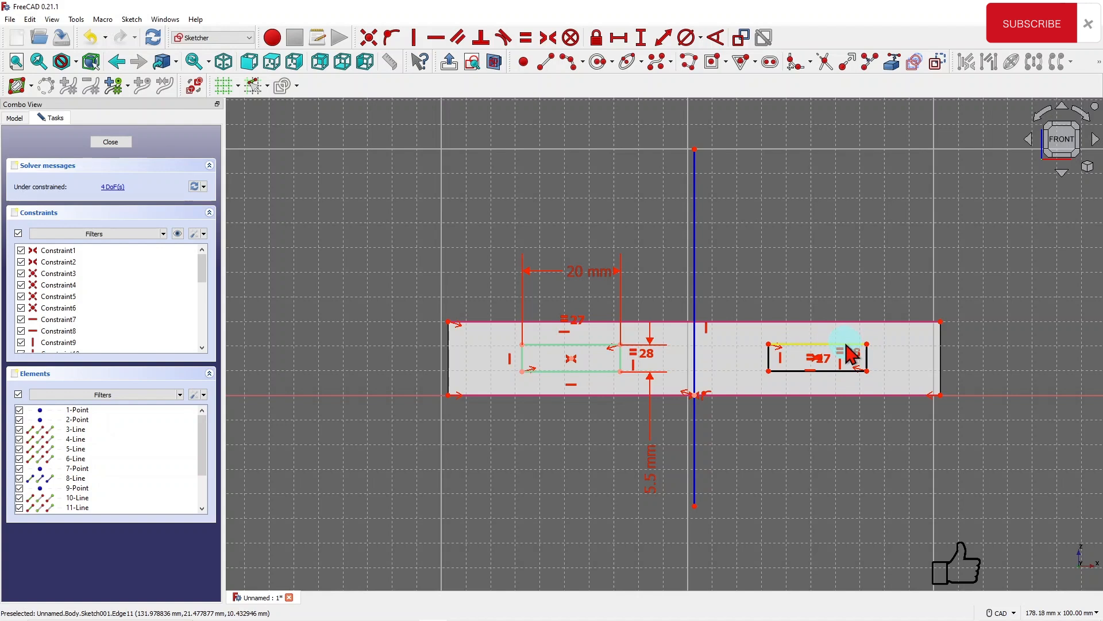
{"action": "left_click_drag", "start_coordinate": [846, 345], "coordinate": [848, 346]}
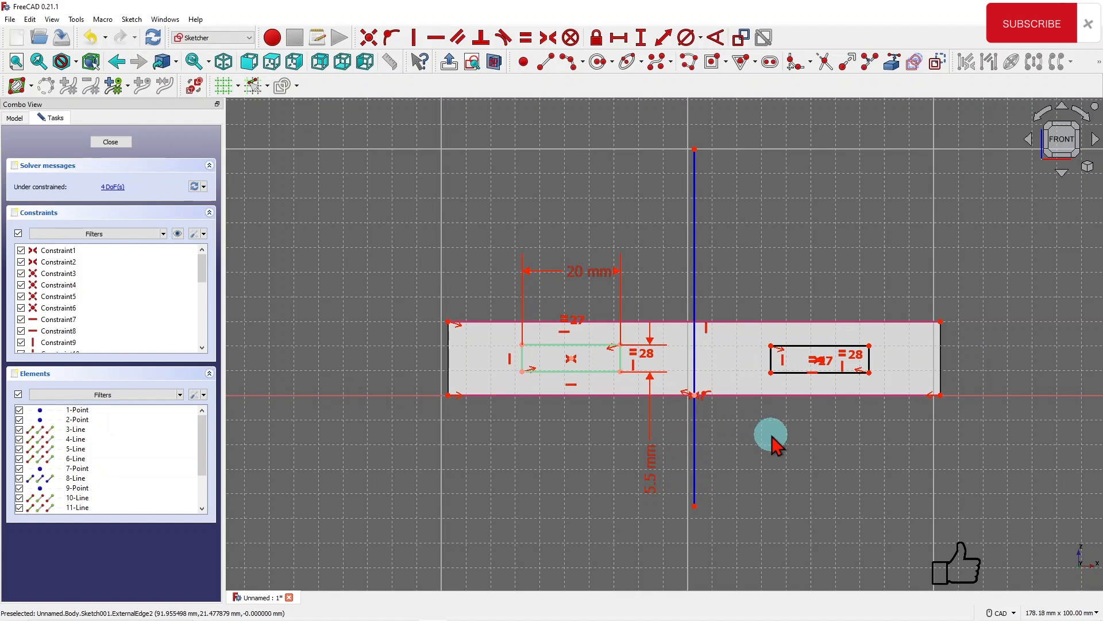
- Constrain the center points of the two rectangles symmetric about the vertical construction line
{"action": "scroll", "coordinate": [826, 350], "scroll_direction": "up", "scroll_amount": 1}
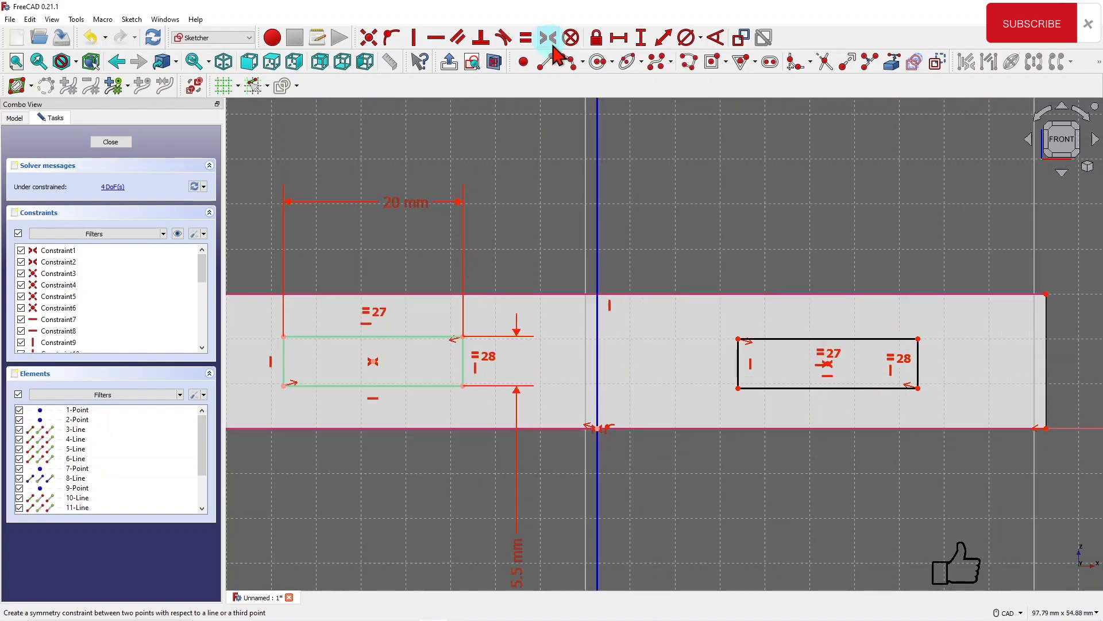
{"action": "left_click", "coordinate": [548, 38]}
{"action": "left_click", "coordinate": [827, 363]}
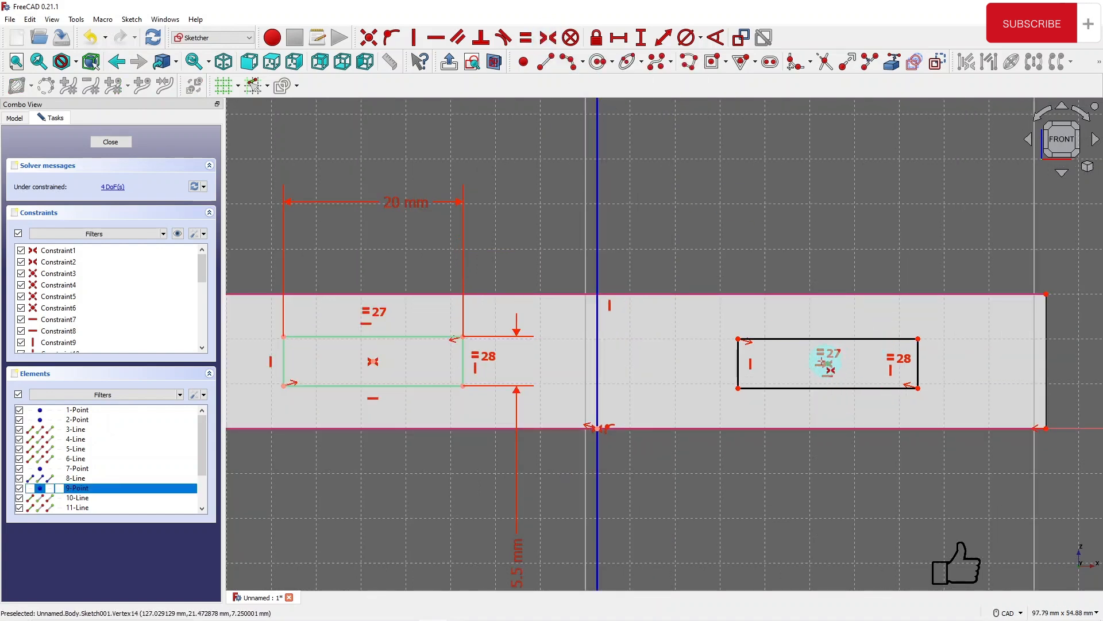
{"action": "left_click", "coordinate": [372, 361]}
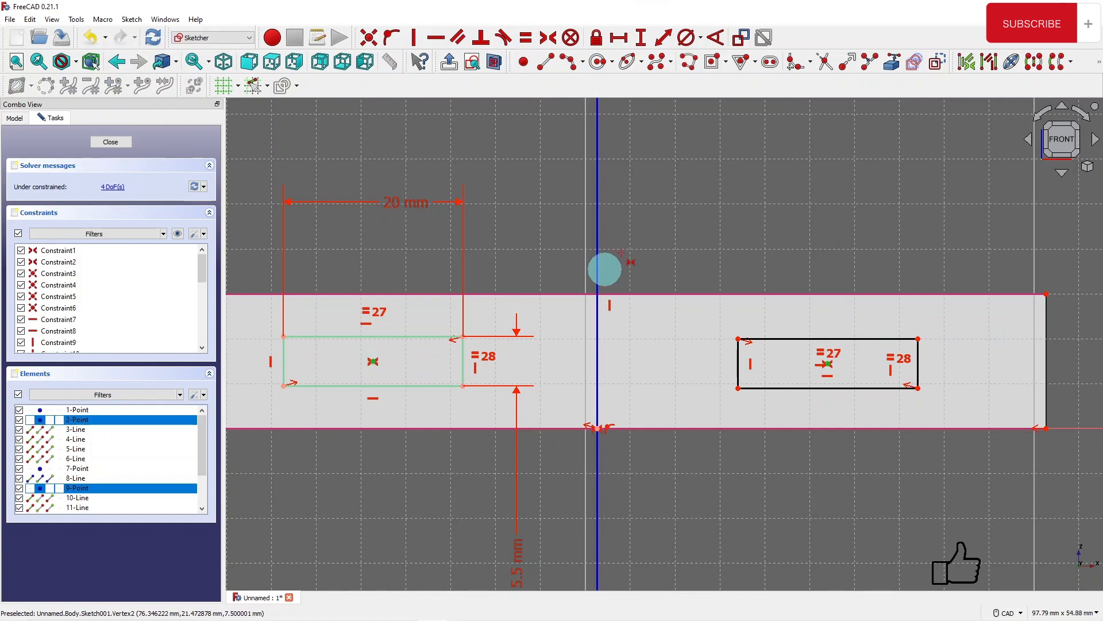
{"action": "left_click", "coordinate": [598, 185]}
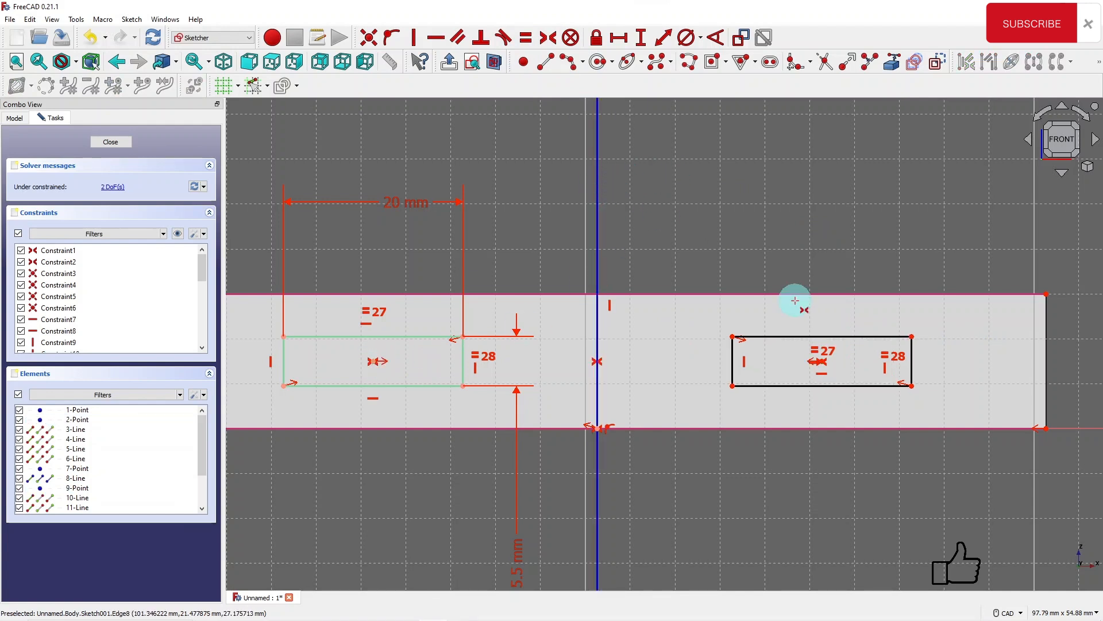
{"action": "scroll", "coordinate": [820, 253], "scroll_direction": "down", "scroll_amount": 3}
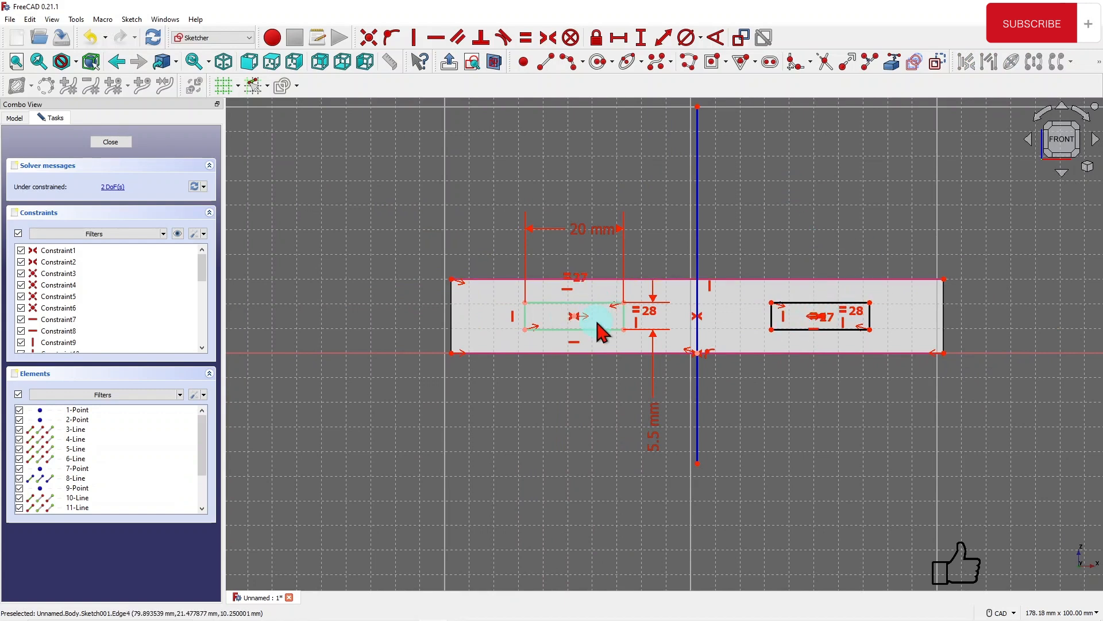
{"action": "left_click_drag", "start_coordinate": [819, 303], "coordinate": [819, 304]}
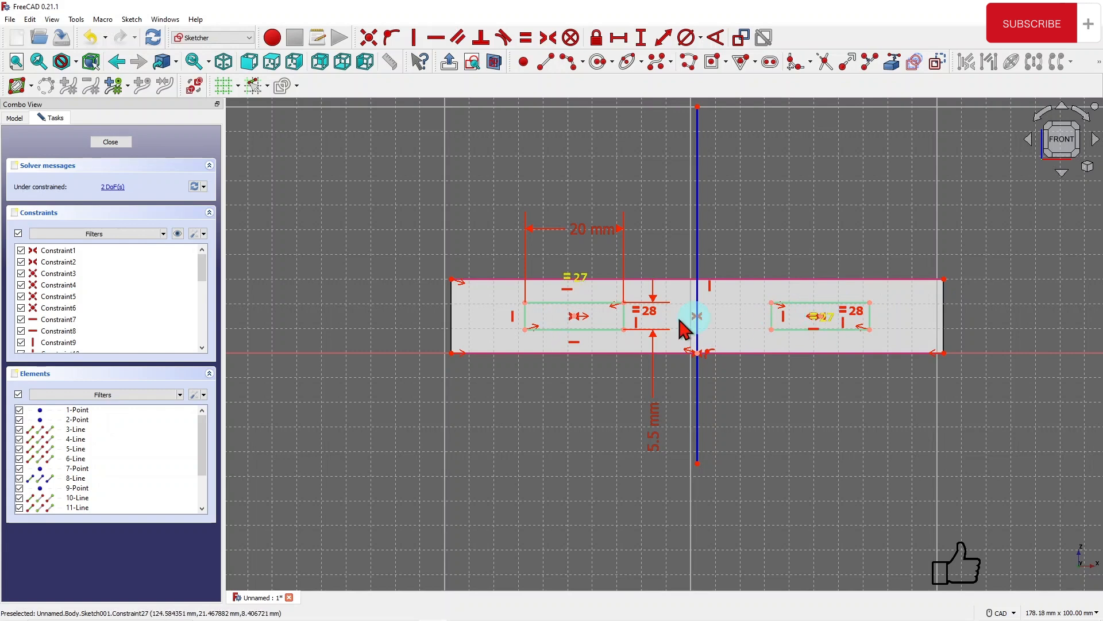
- Select the under-constrained geometry and shift the vertical construction line and its upper endpoint slightly to test the remaining freedom
{"action": "left_click", "coordinate": [109, 187]}
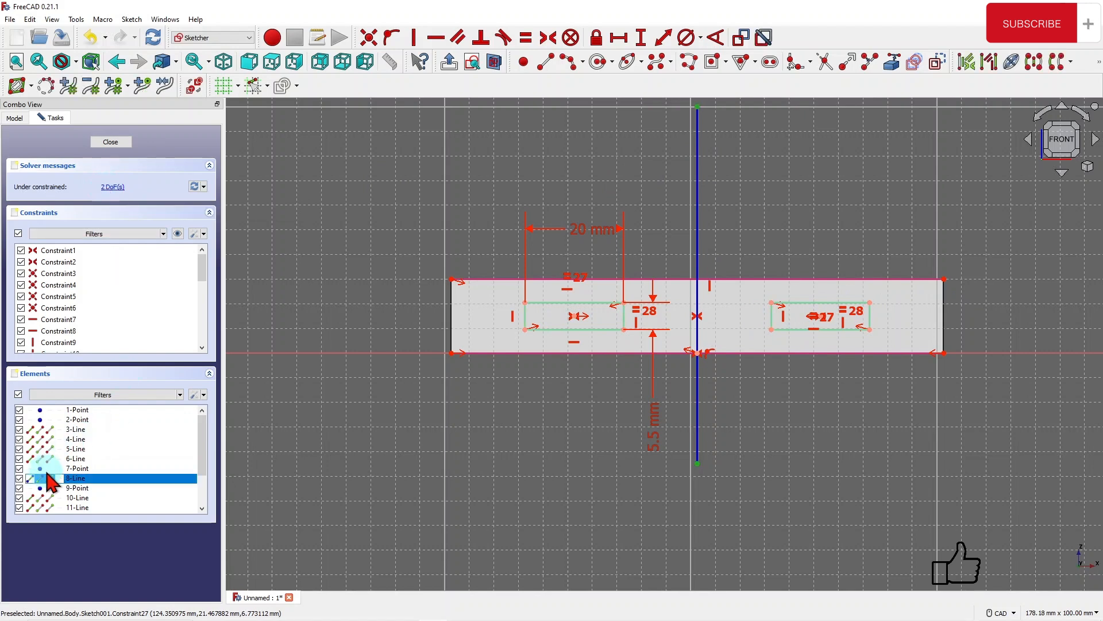
{"action": "left_click", "coordinate": [698, 186]}
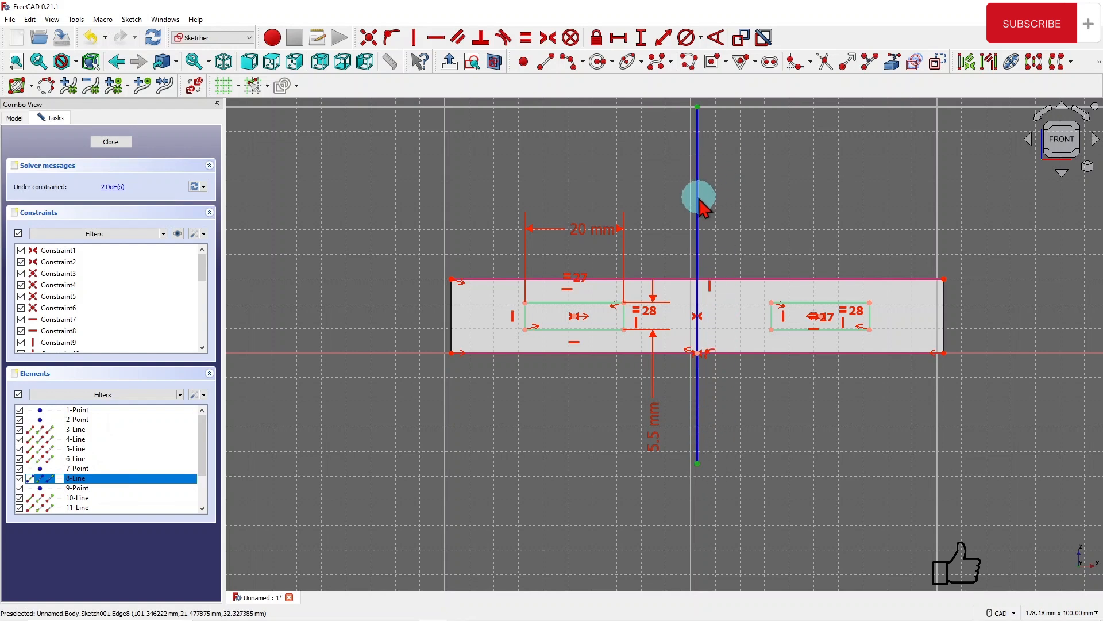
{"action": "left_click_drag", "start_coordinate": [697, 198], "coordinate": [698, 204]}
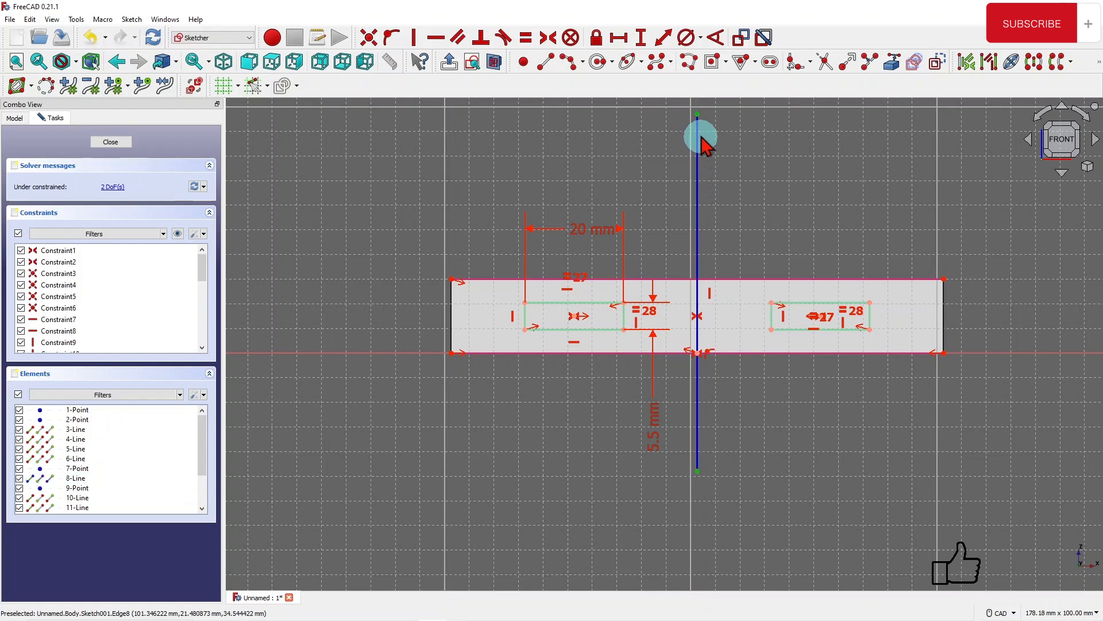
{"action": "left_click_drag", "start_coordinate": [698, 115], "coordinate": [697, 106]}
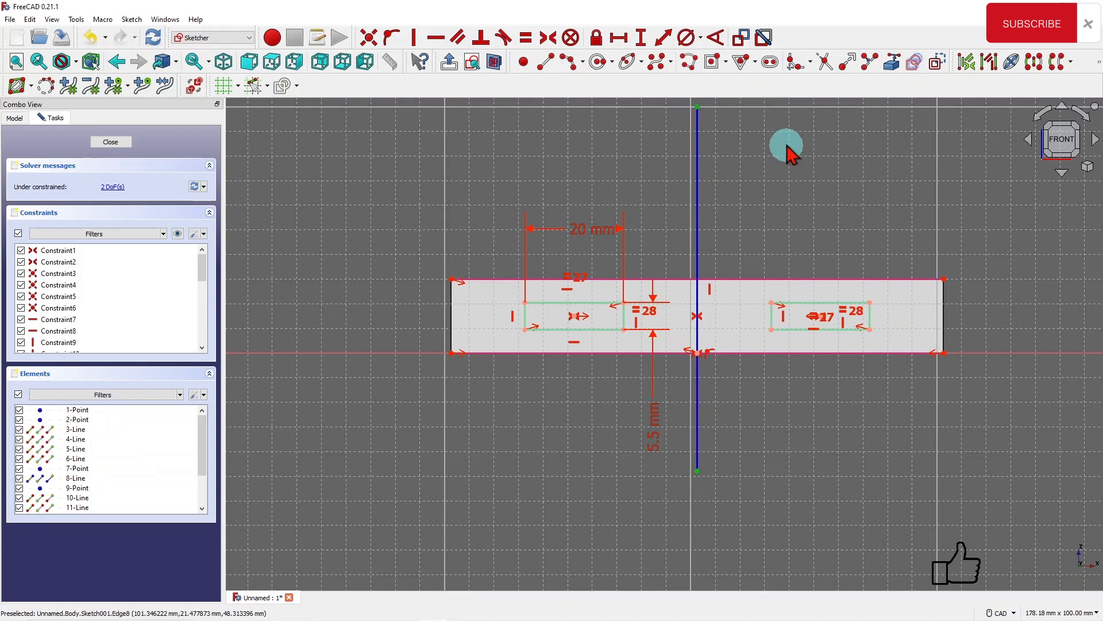
- Add a vertical length dimension to the construction line at its current length and place it clear of the plate's right end
{"action": "left_click", "coordinate": [645, 37]}
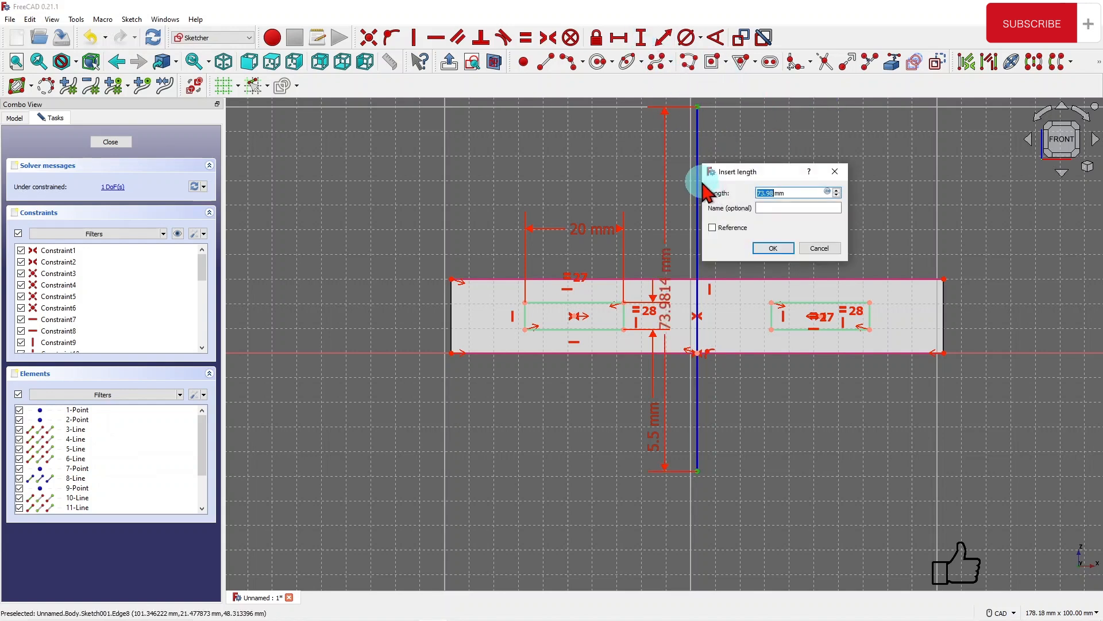
{"action": "left_click", "coordinate": [780, 251]}
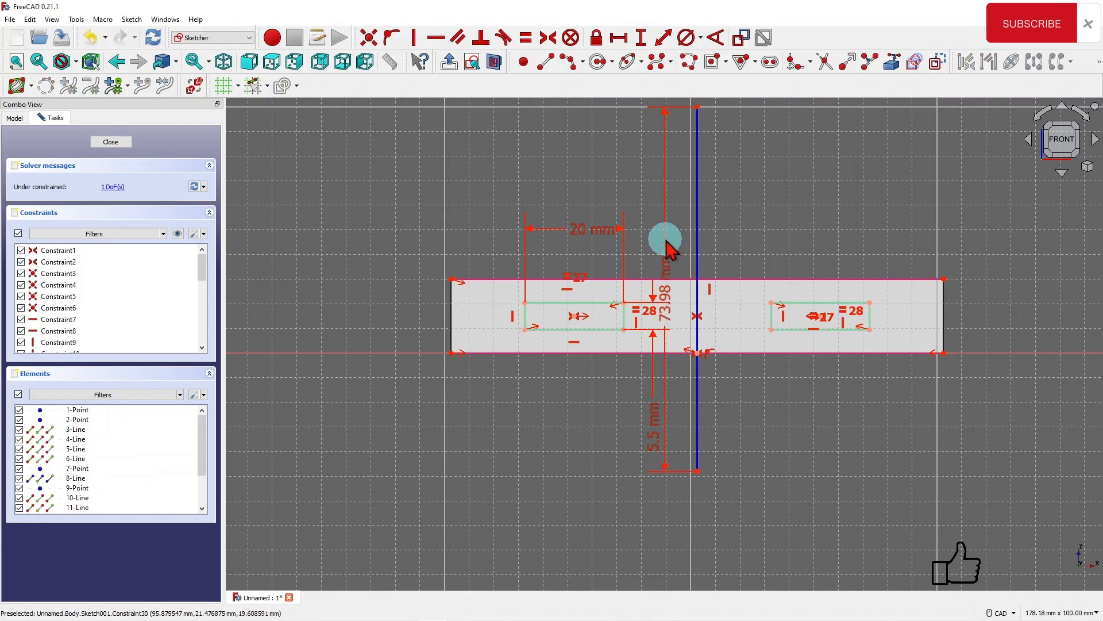
{"action": "left_click_drag", "start_coordinate": [677, 275], "coordinate": [1021, 270]}
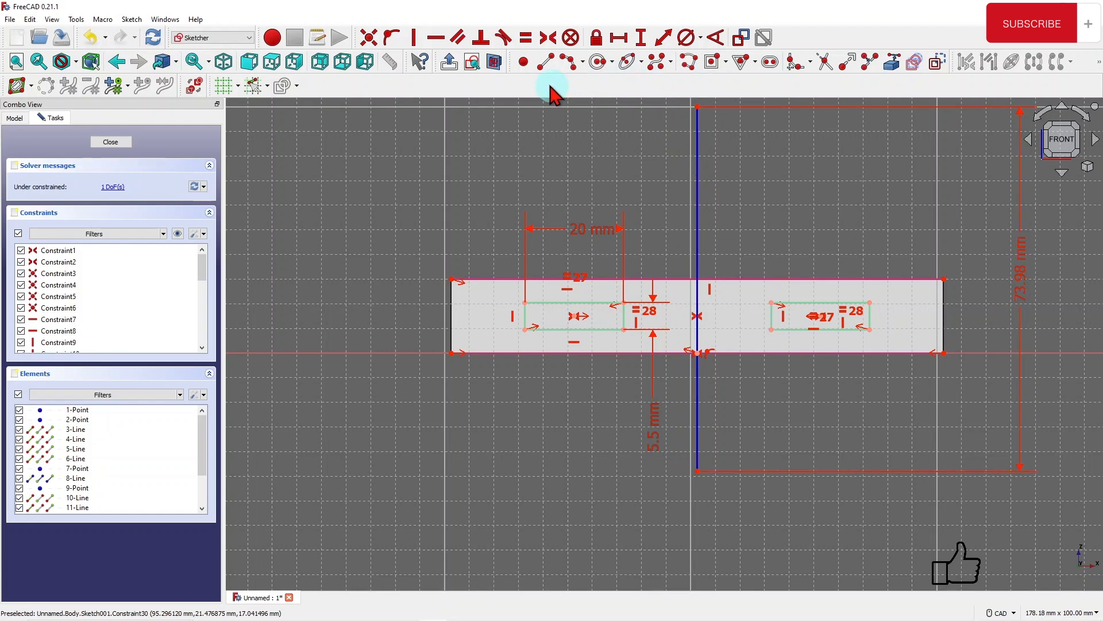
- Apply a Block constraint to the vertical construction line and close the sketch
{"action": "scroll", "coordinate": [730, 152], "scroll_direction": "up", "scroll_amount": 1}
{"action": "scroll", "coordinate": [697, 158], "scroll_direction": "down", "scroll_amount": 3}
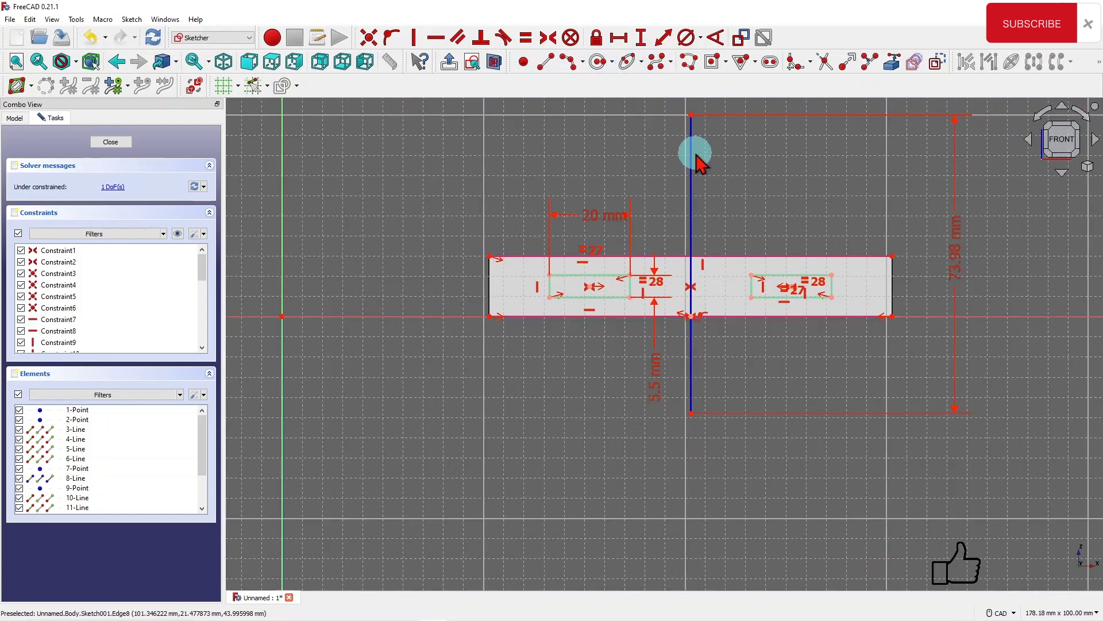
{"action": "left_click", "coordinate": [571, 37]}
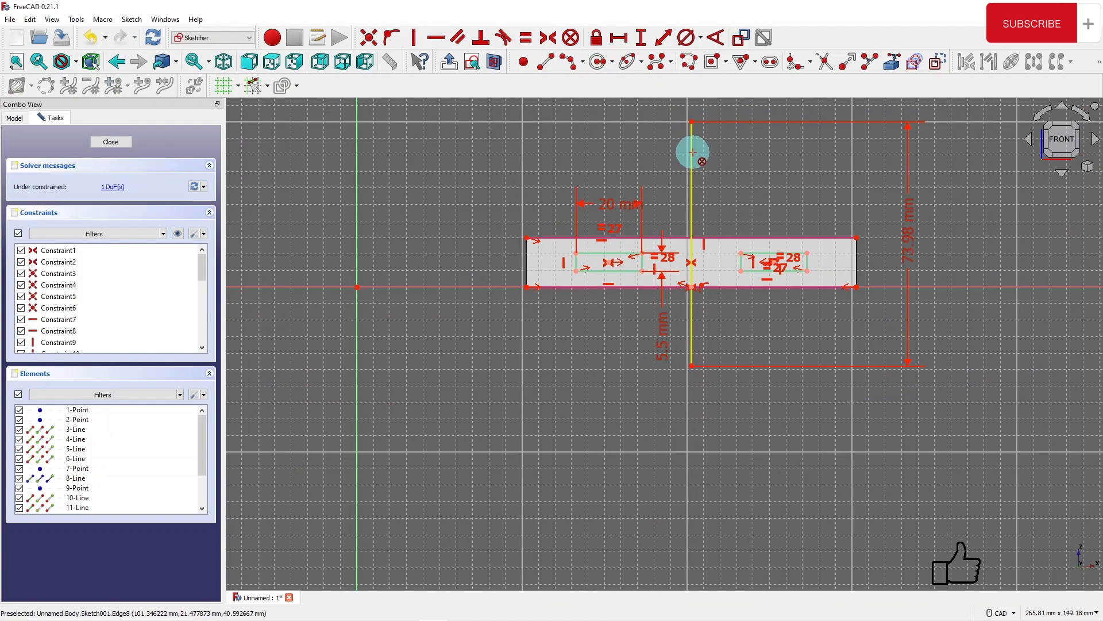
{"action": "left_click", "coordinate": [692, 156]}
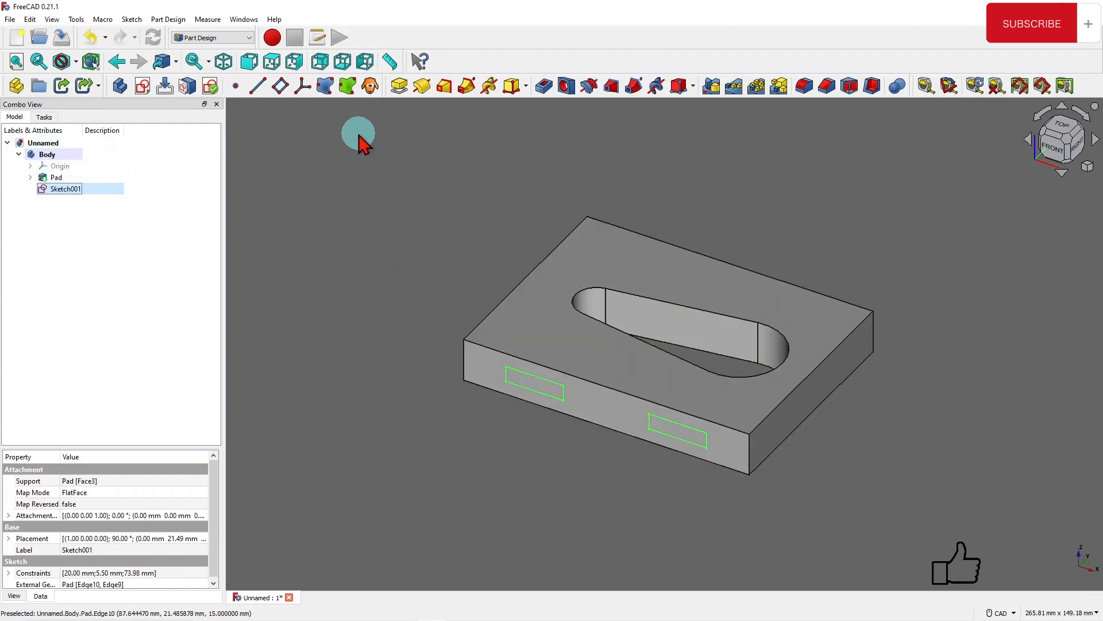
- Pad the two-rectangle sketch 12 mm outward from the plate's front face
{"action": "left_click", "coordinate": [399, 85]}
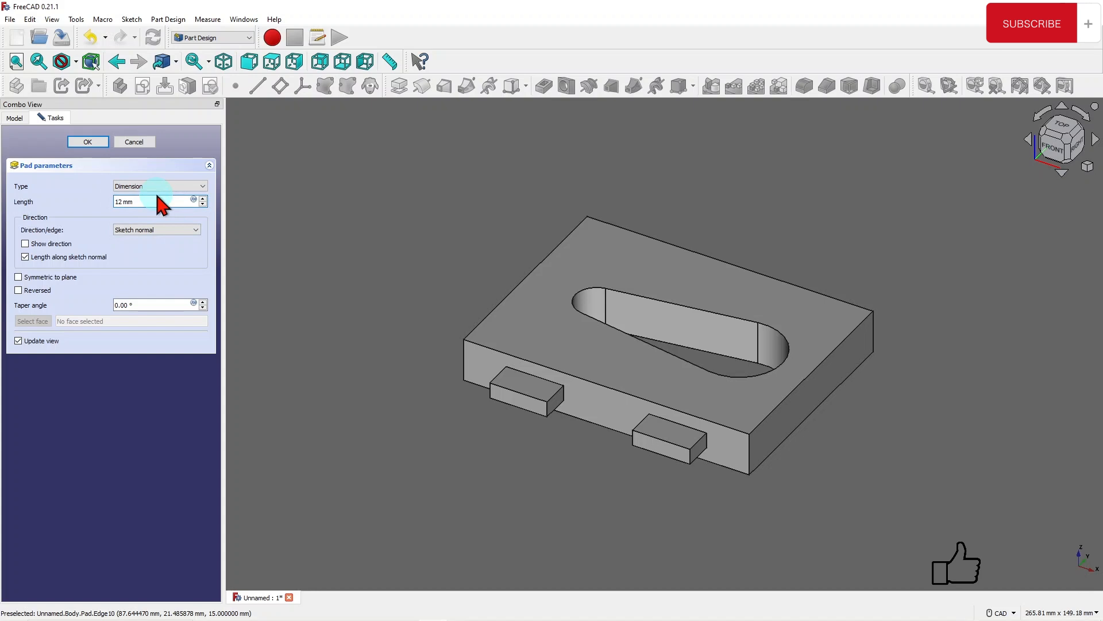
{"action": "left_click", "coordinate": [87, 142]}
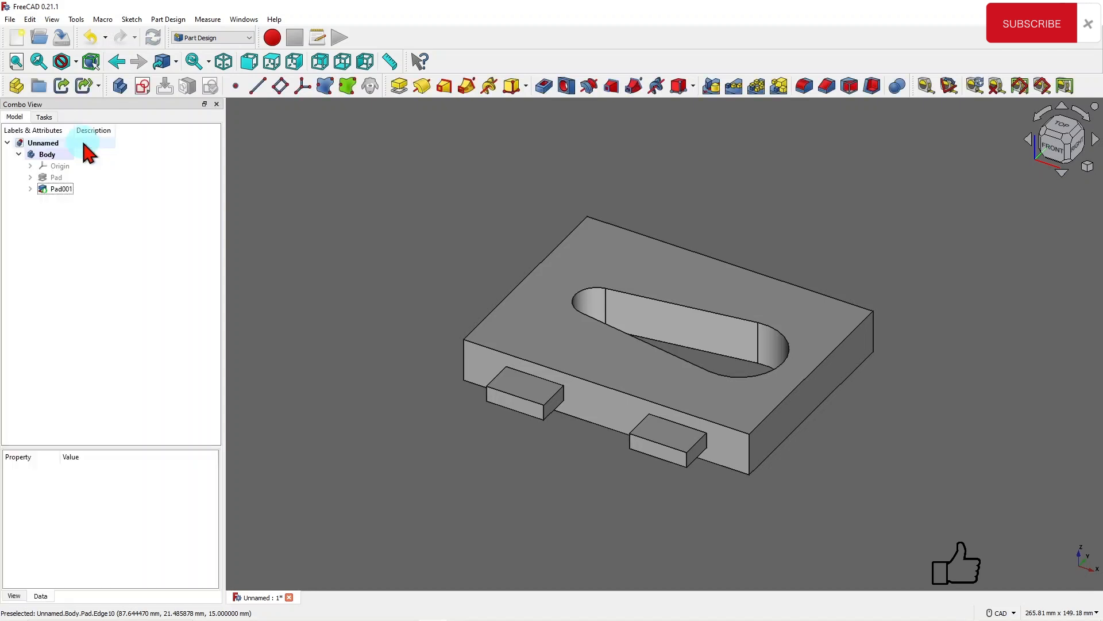